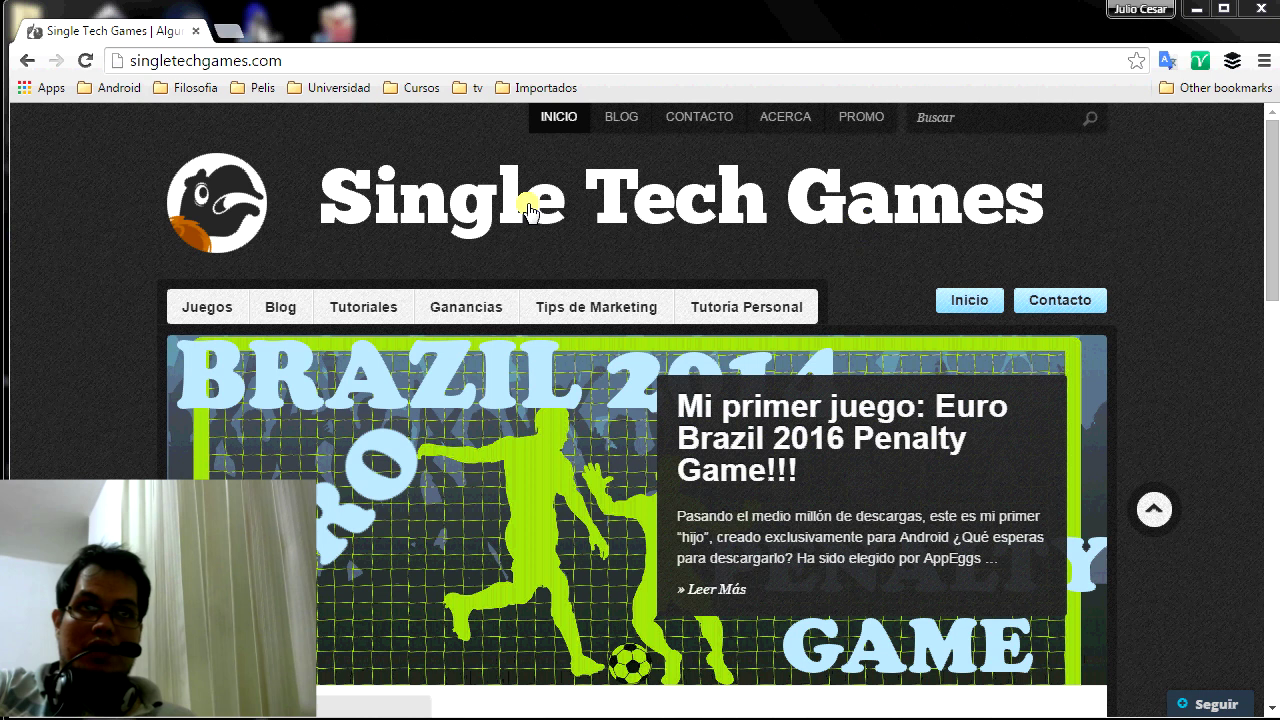
Browse the Tutoriales menu and its submenus on singletechgames.com
mouse_move(345, 324)
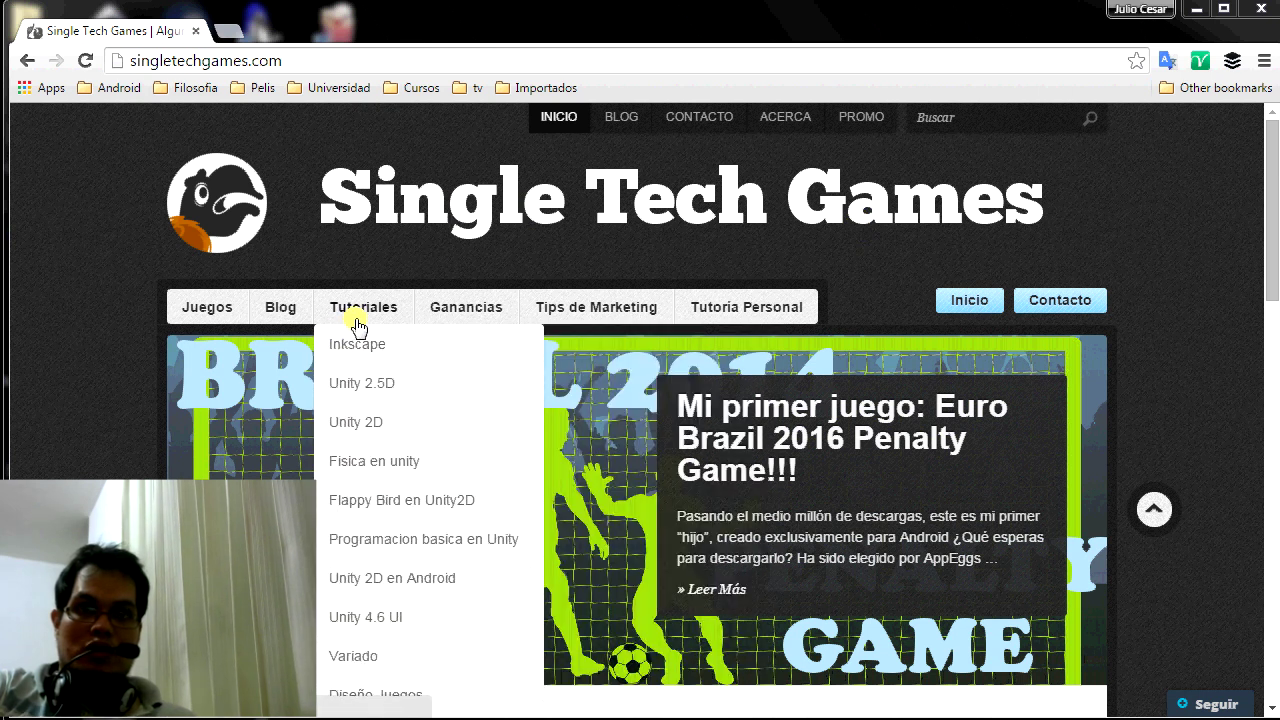
mouse_move(372, 467)
mouse_move(372, 493)
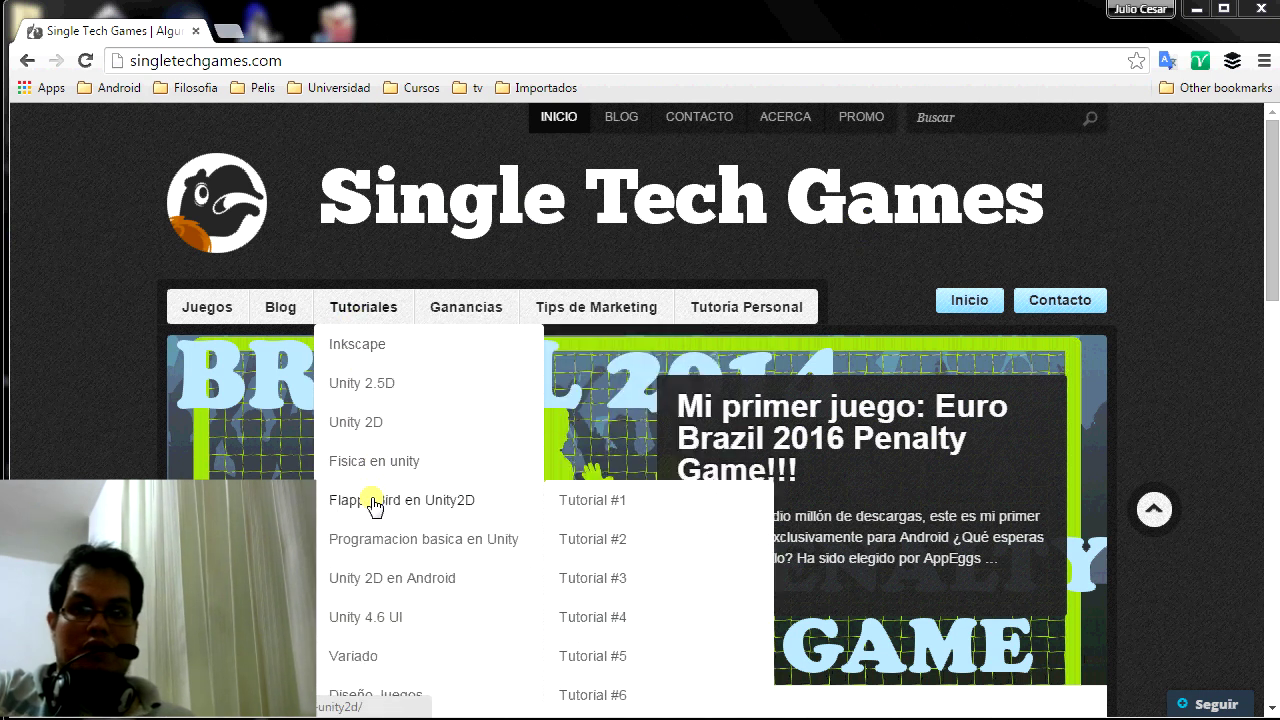
mouse_move(360, 607)
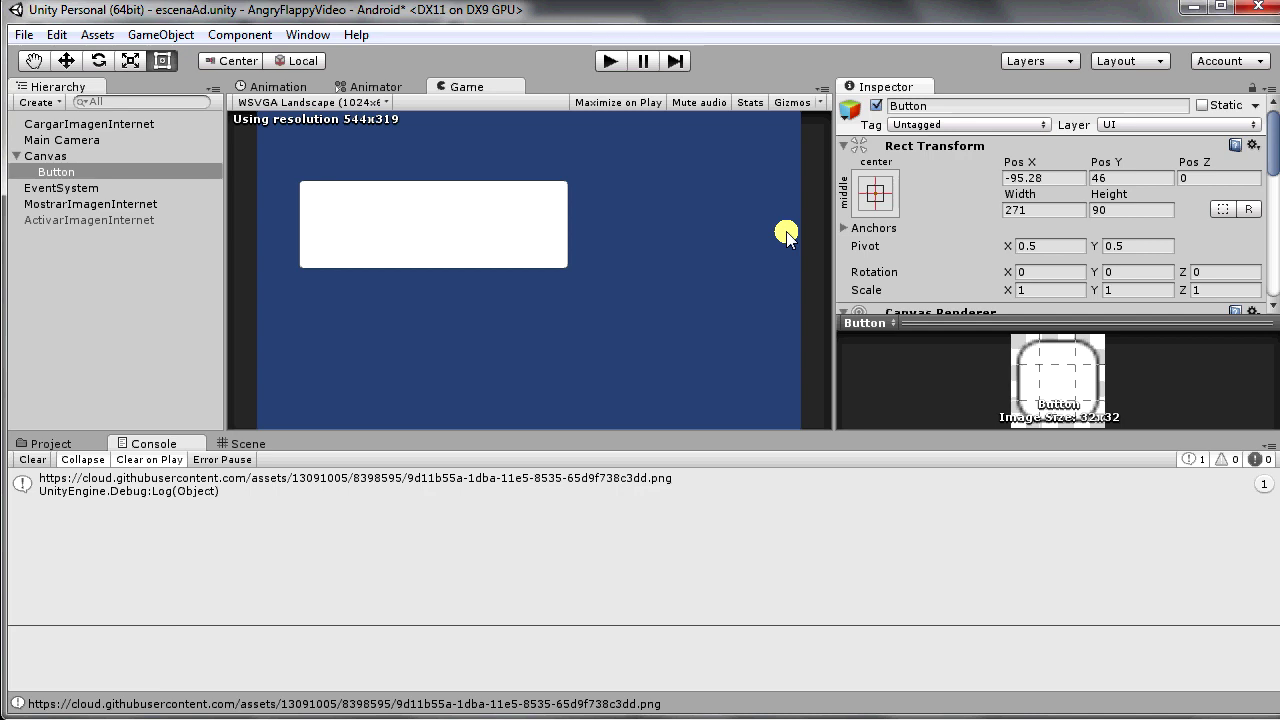
Play-test escenaAd: the button loads the soccer banner and opens the Goleador! Futbol Mundial 2014 Play Store page
left_click(610, 60)
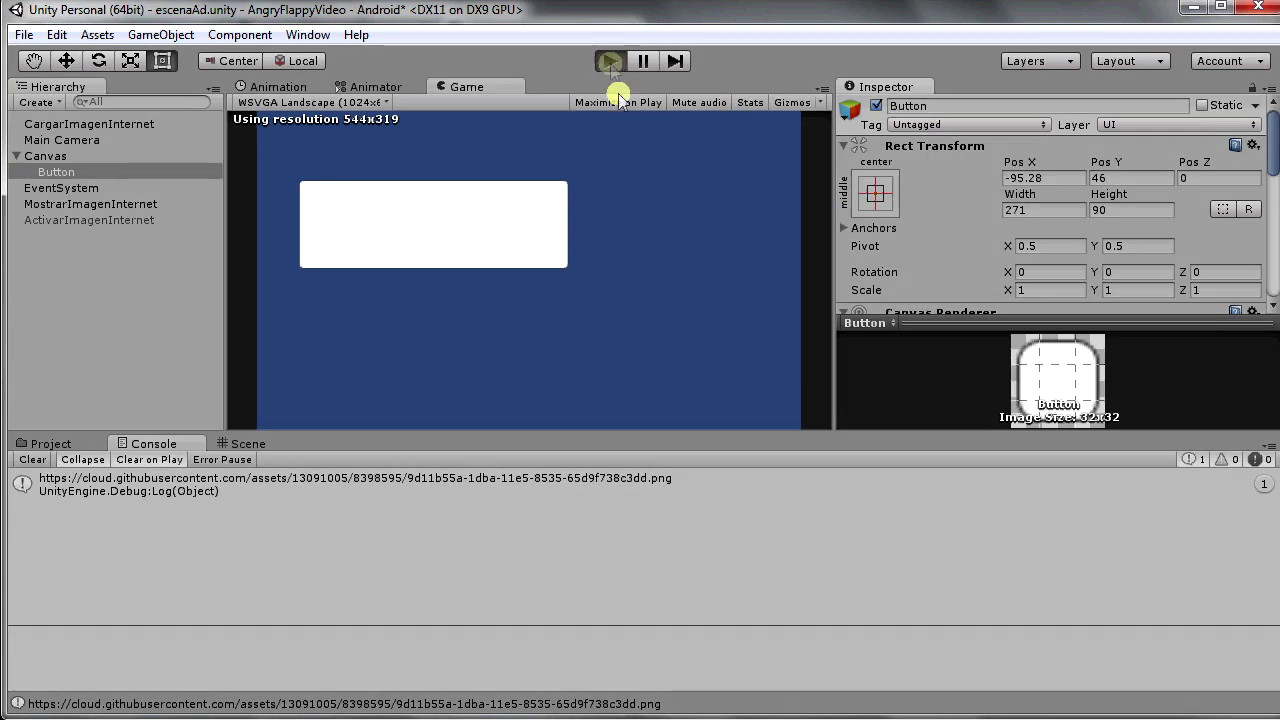
left_click(483, 252)
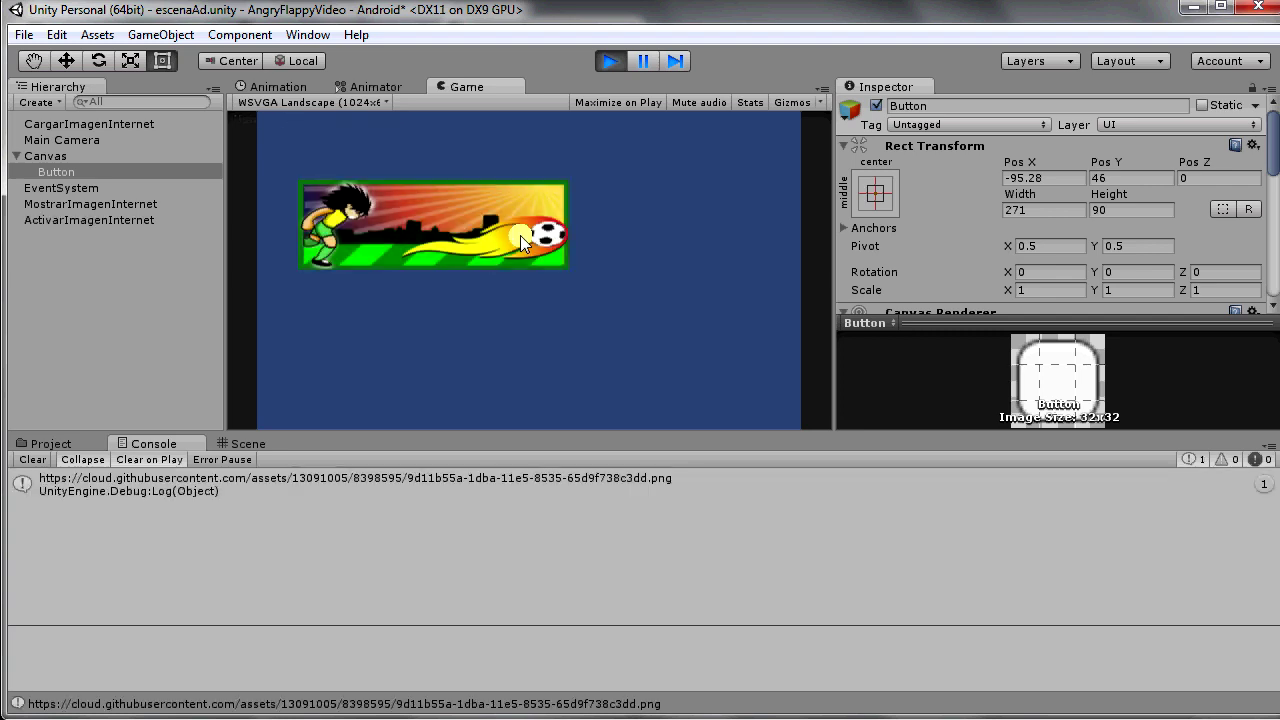
left_click(466, 236)
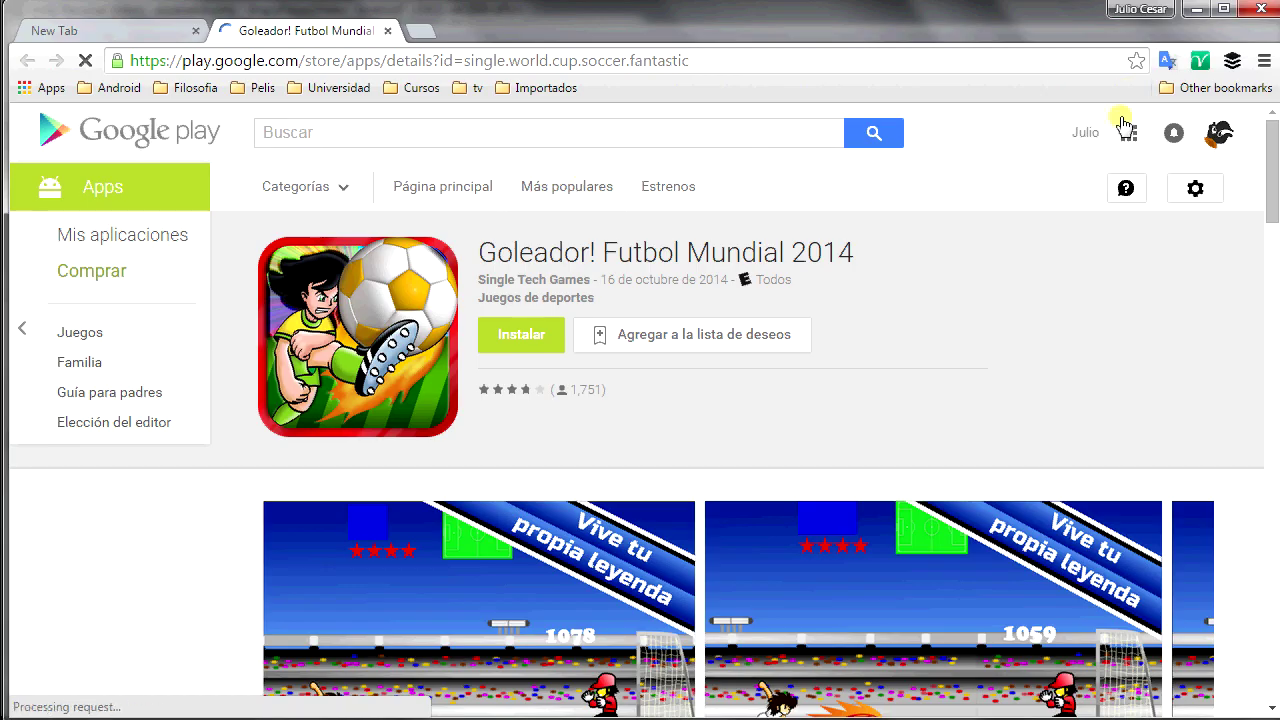
left_click(1197, 10)
left_click(610, 61)
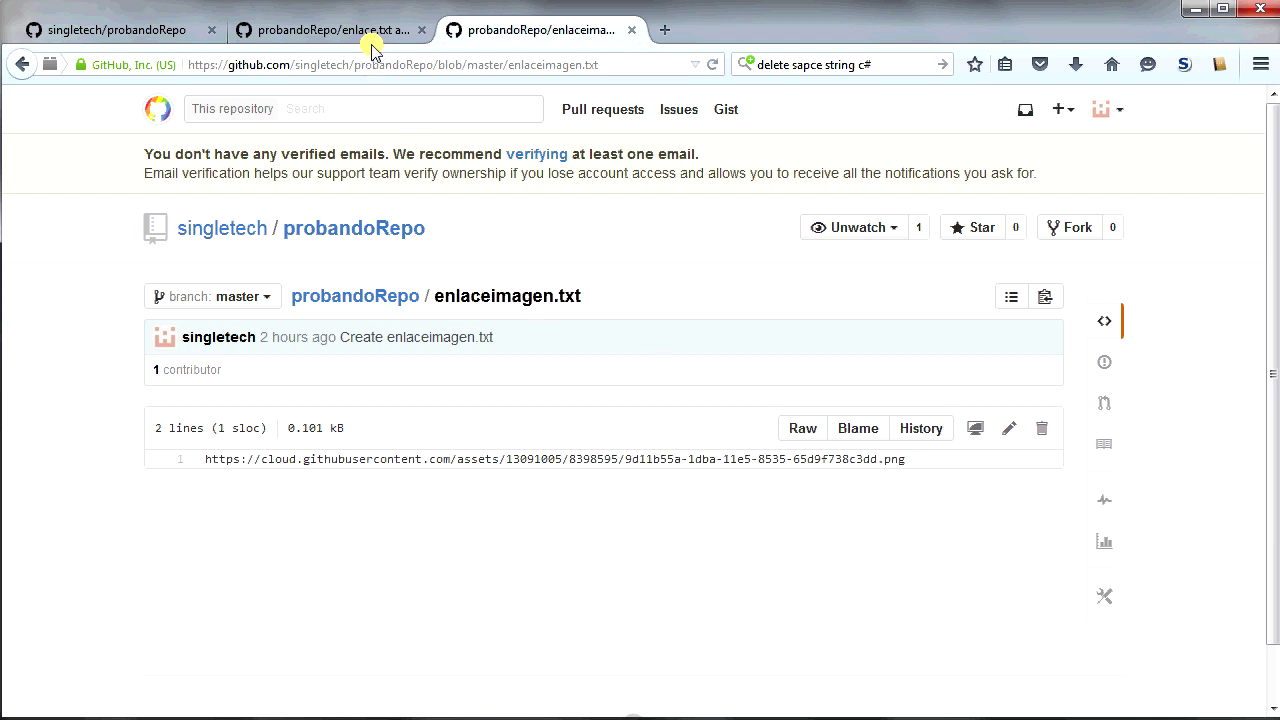
Start editing enlace.txt and copy the impossible.penalty.shootout.game Play Store link from Notepad
left_click(370, 35)
left_click(142, 28)
left_click(330, 28)
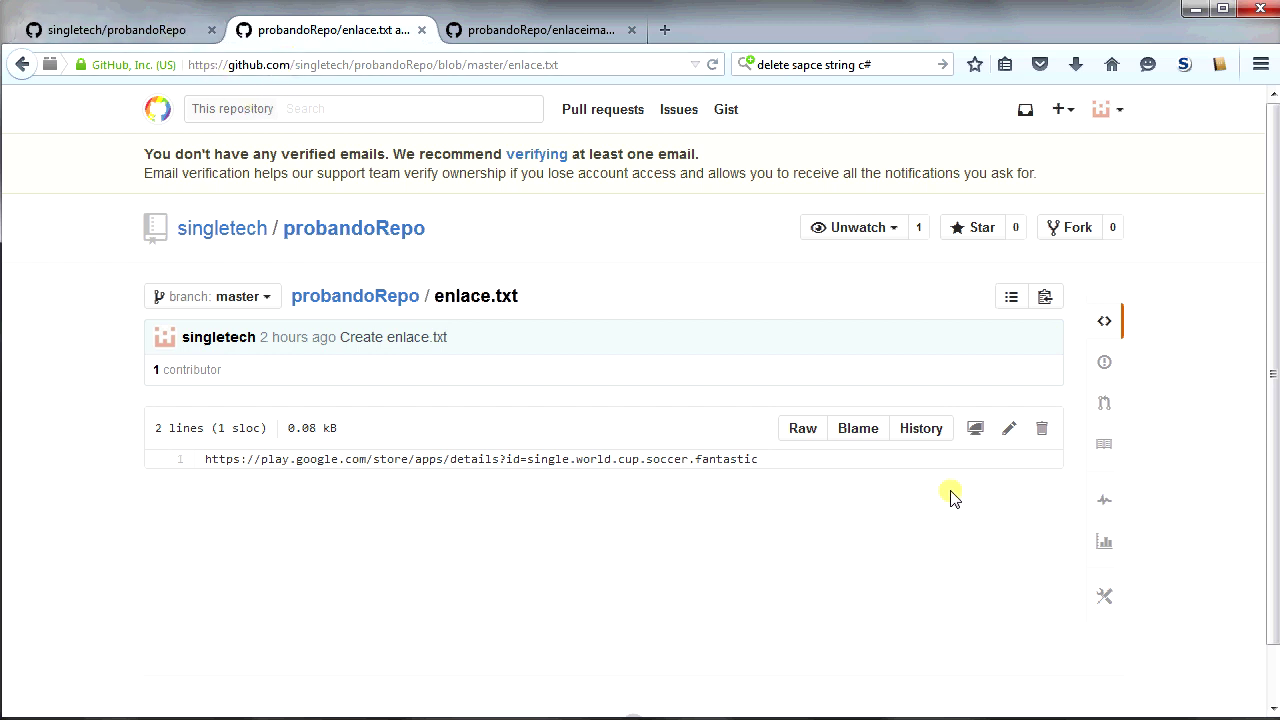
left_click(1010, 440)
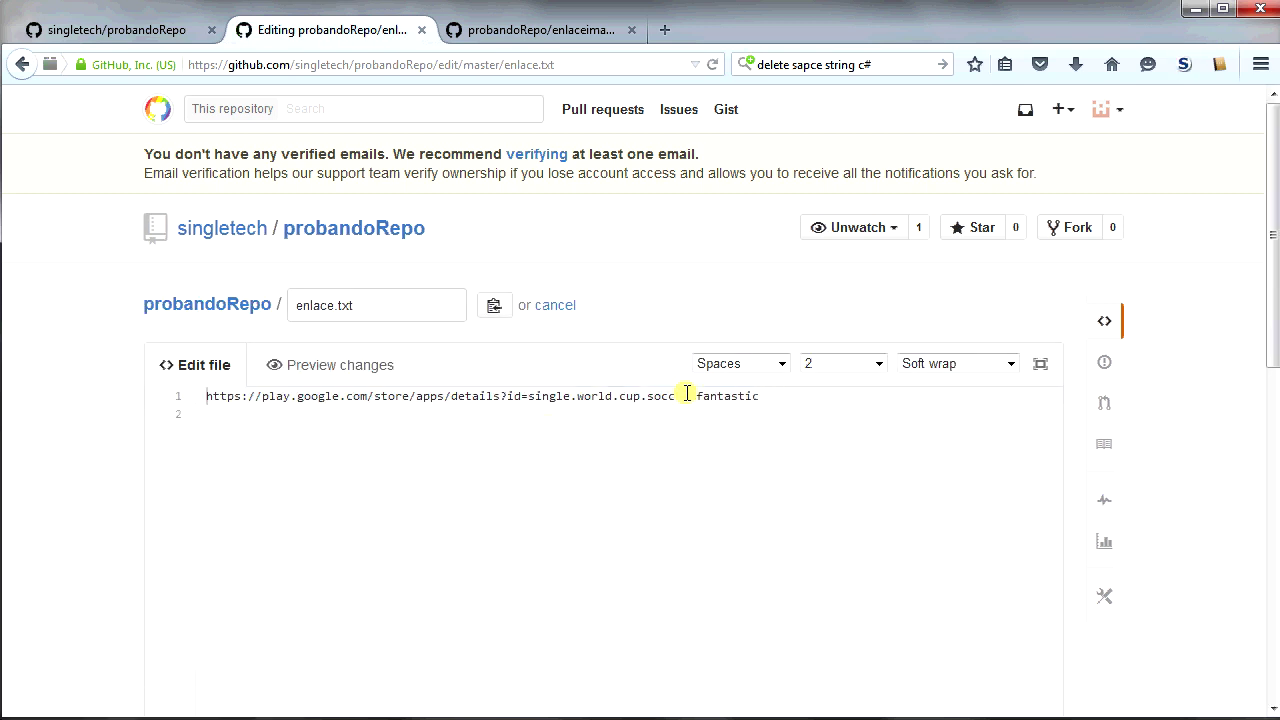
left_click(854, 712)
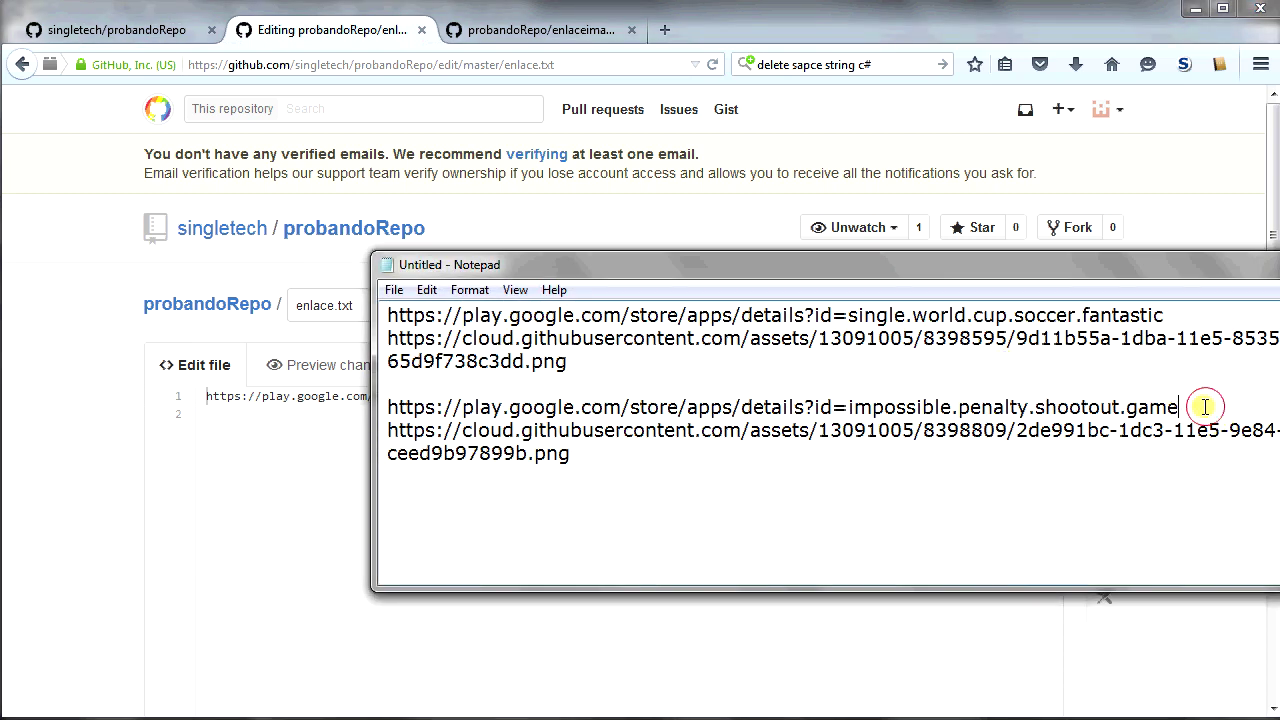
left_click_drag(1200, 405, 360, 405)
key("ctrl+c")
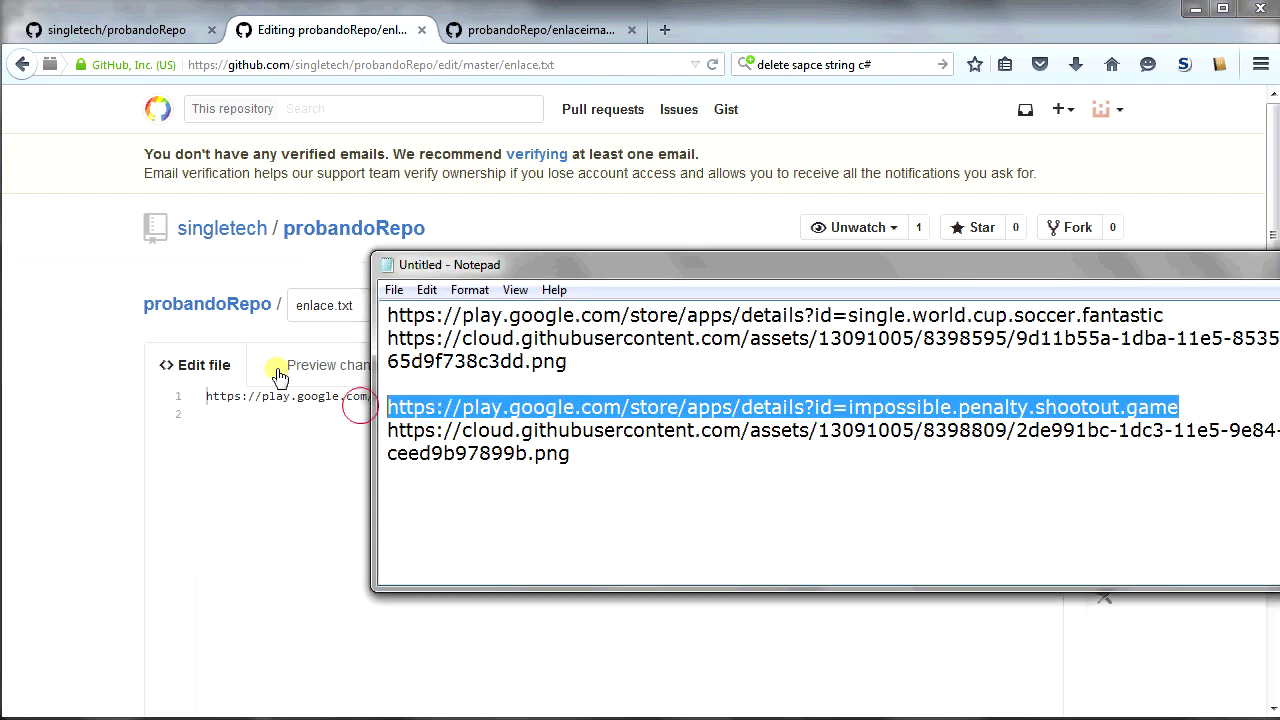
left_click(257, 398)
Paste the new Play Store link over line 1 of enlace.txt and commit the change
left_click_drag(200, 396, 819, 395)
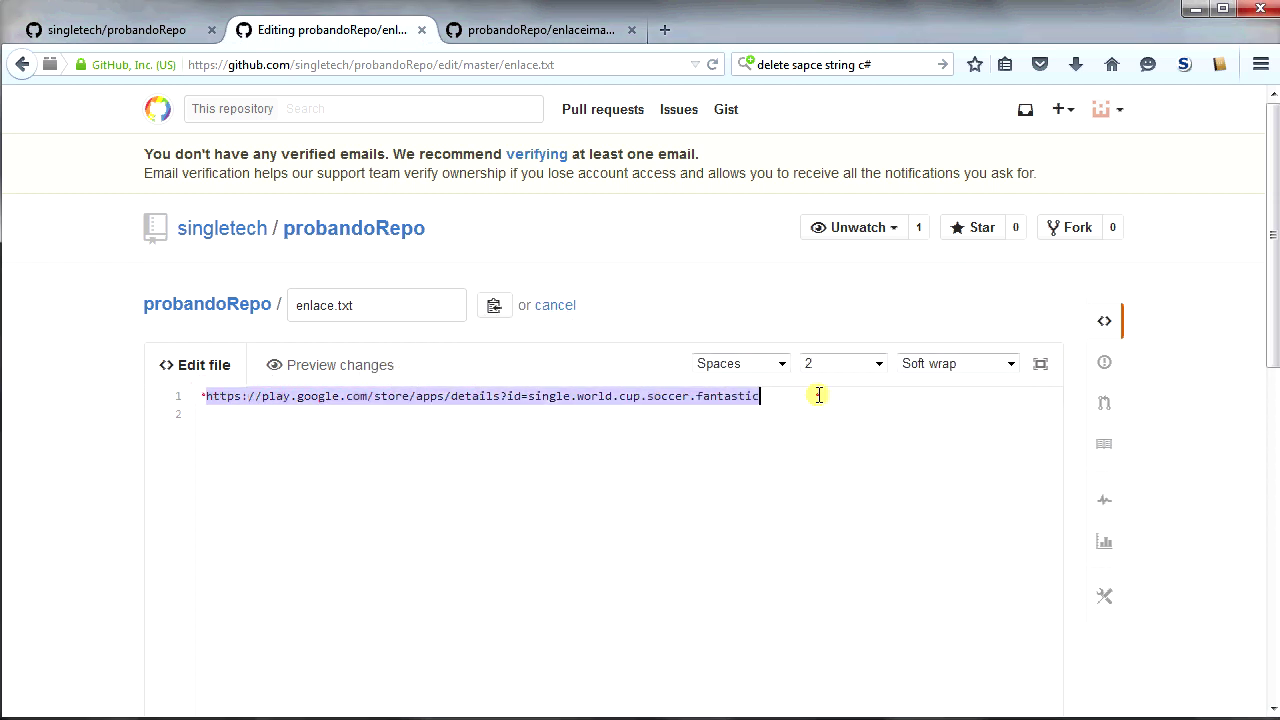
key("ctrl+v")
scroll(711, 415, "down", 5)
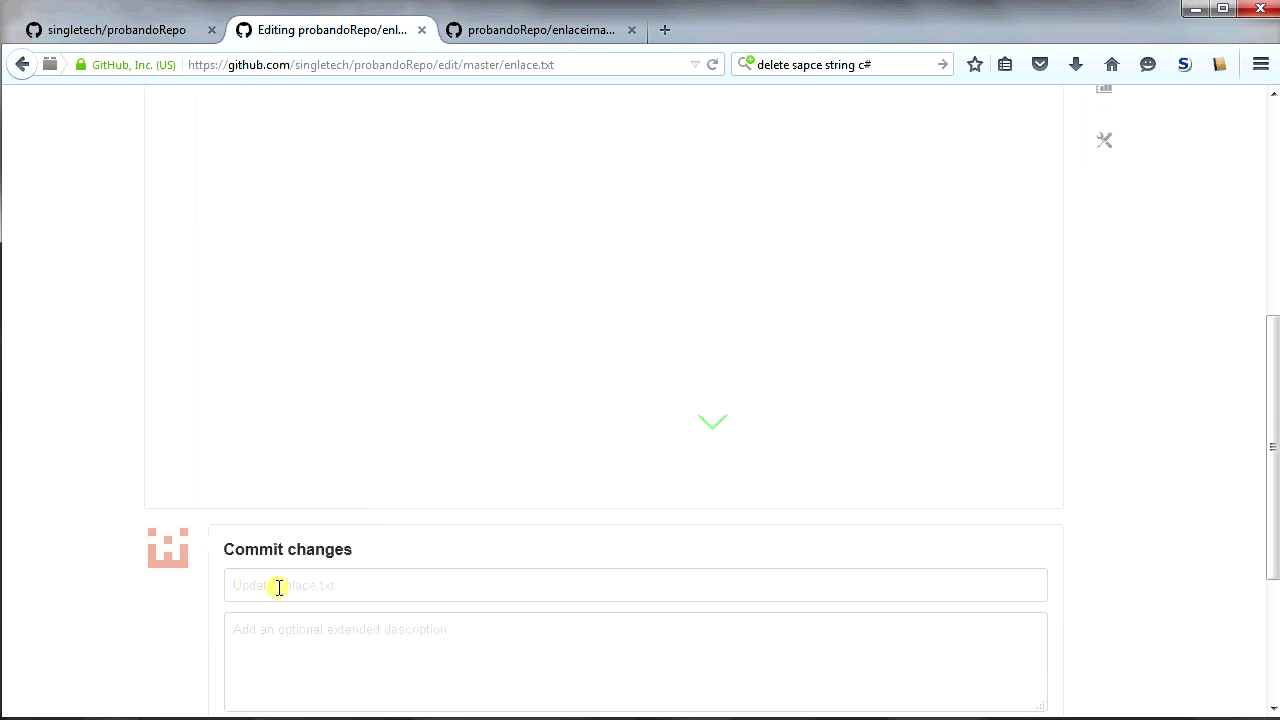
scroll(277, 589, "down", 4)
left_click(284, 576)
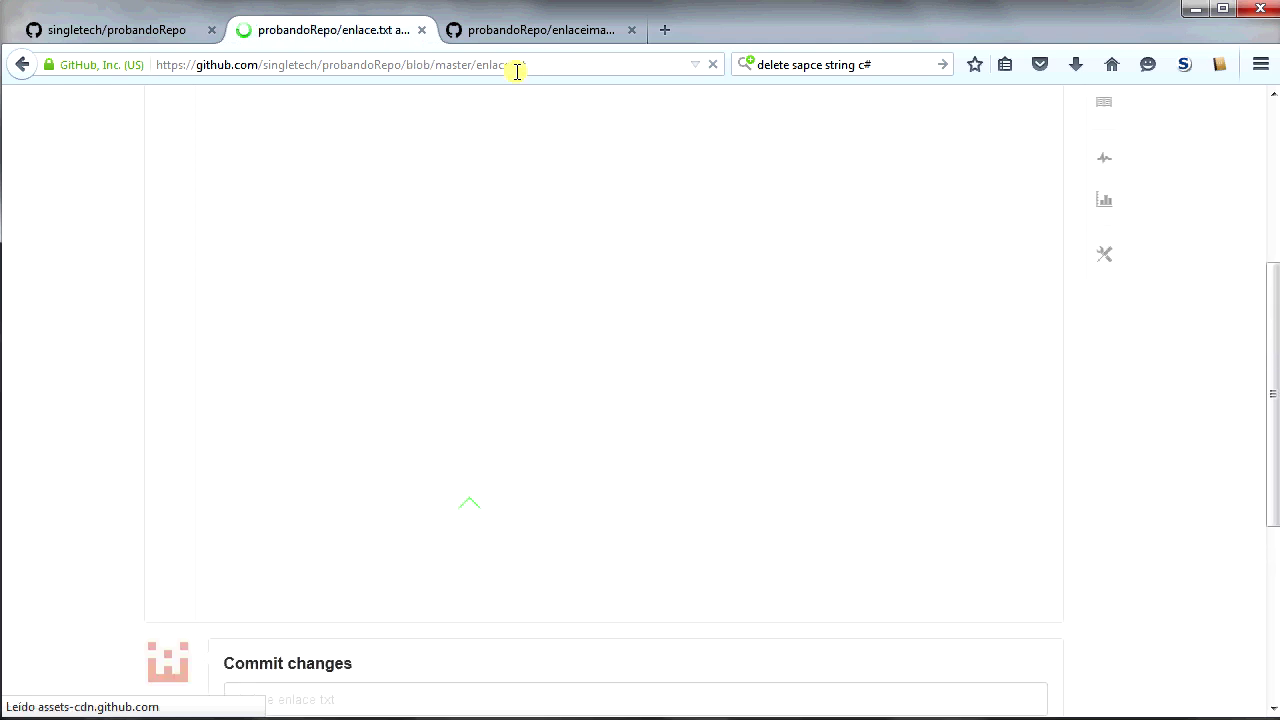
Open enlaceimagen.txt for editing with the Notepad of saved URLs beside it
left_click(522, 33)
left_click(1012, 428)
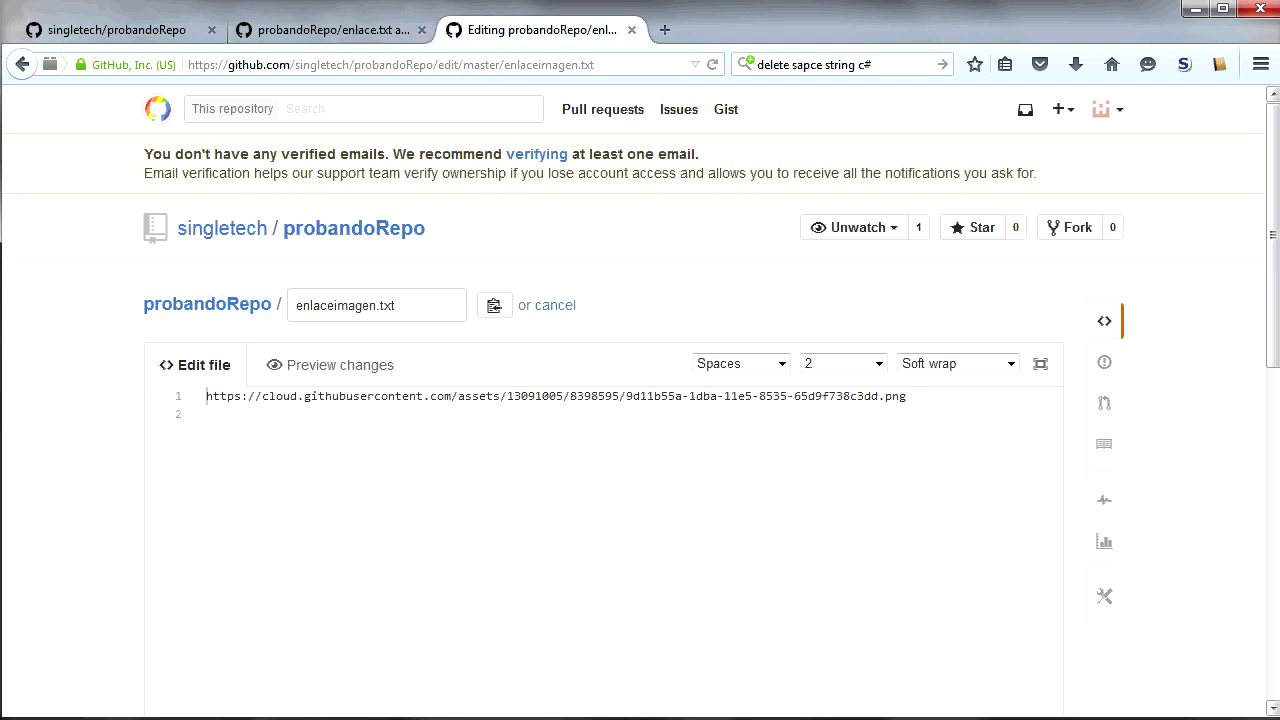
key("alt+Tab")
left_click_drag(623, 271, 608, 454)
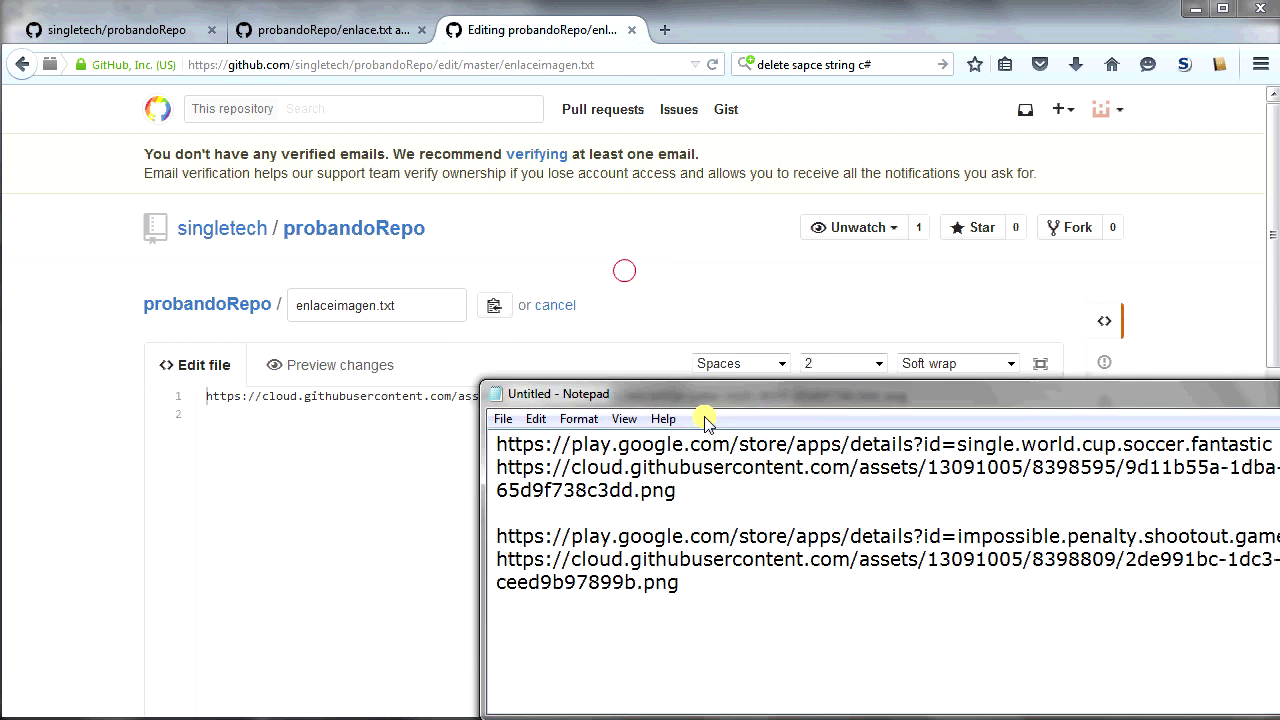
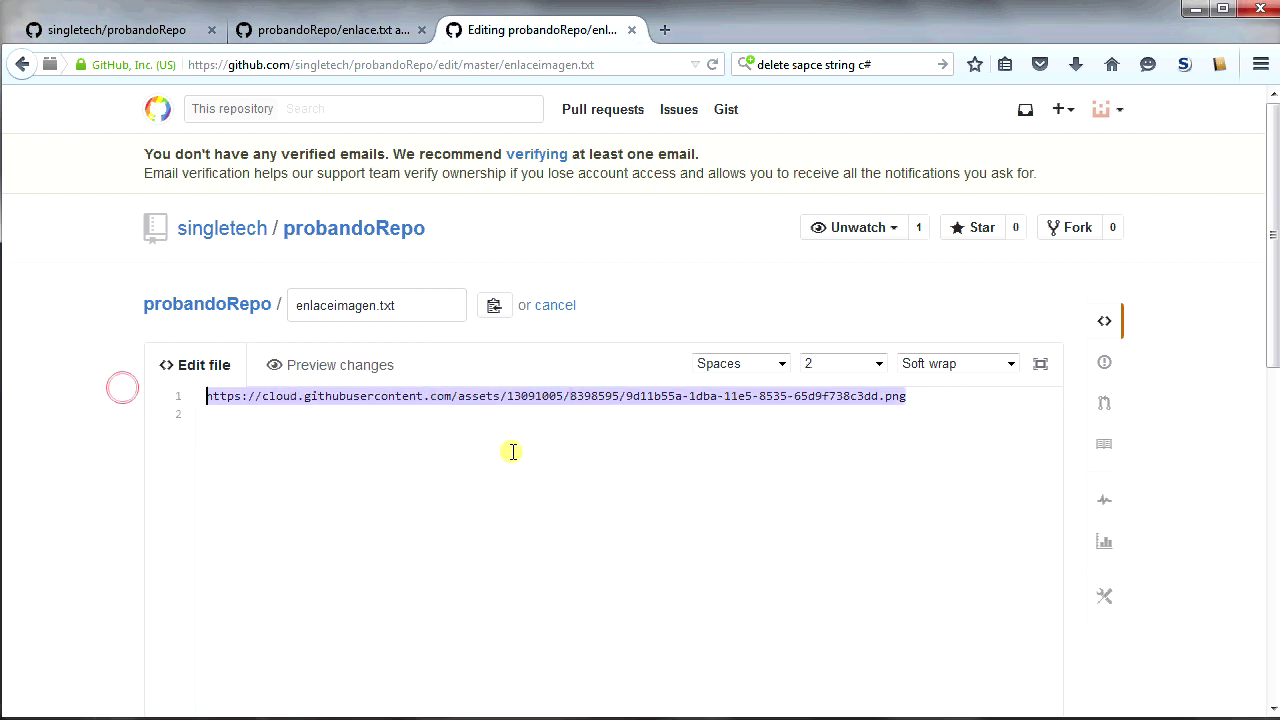
Paste the new image URL over line 1 of enlaceimagen.txt and commit the change
type("https://cloud.githubusercontent.com/assets/13091005/8398809/2de991bc-1dc3-11e5-9e84-ceed9b97899b.png")
scroll(620, 464, "down", 10)
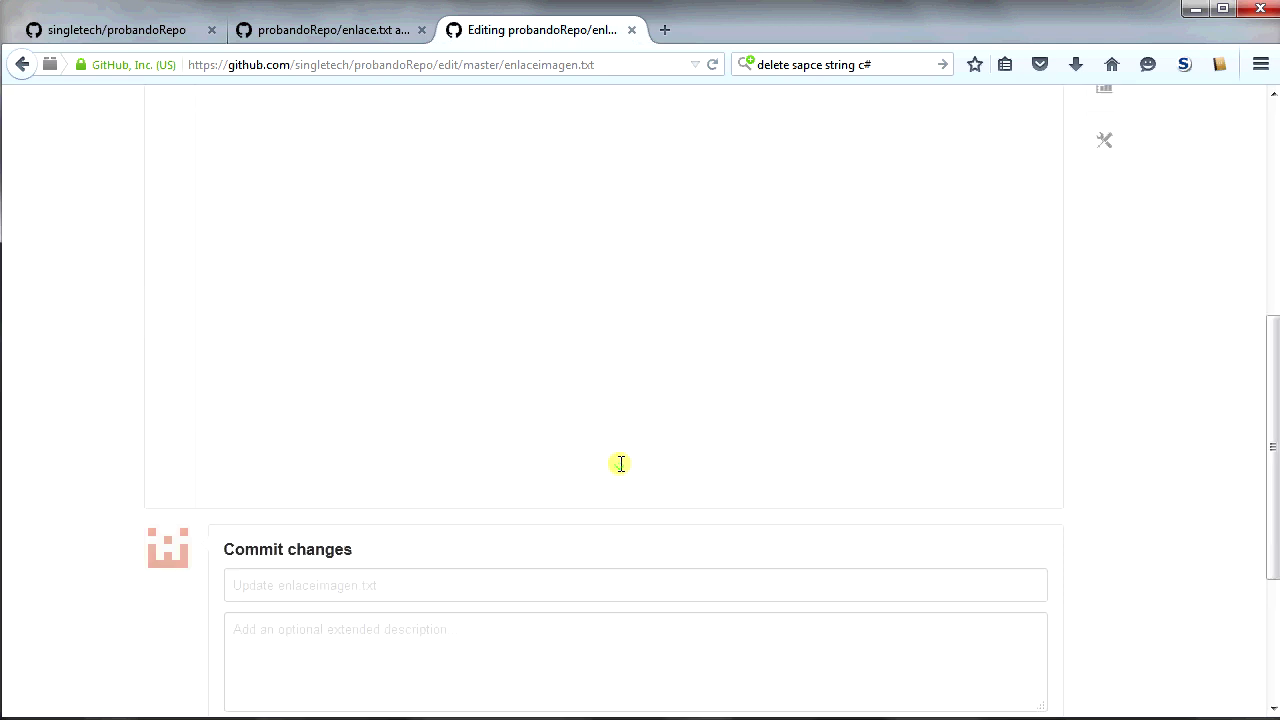
left_click(251, 590)
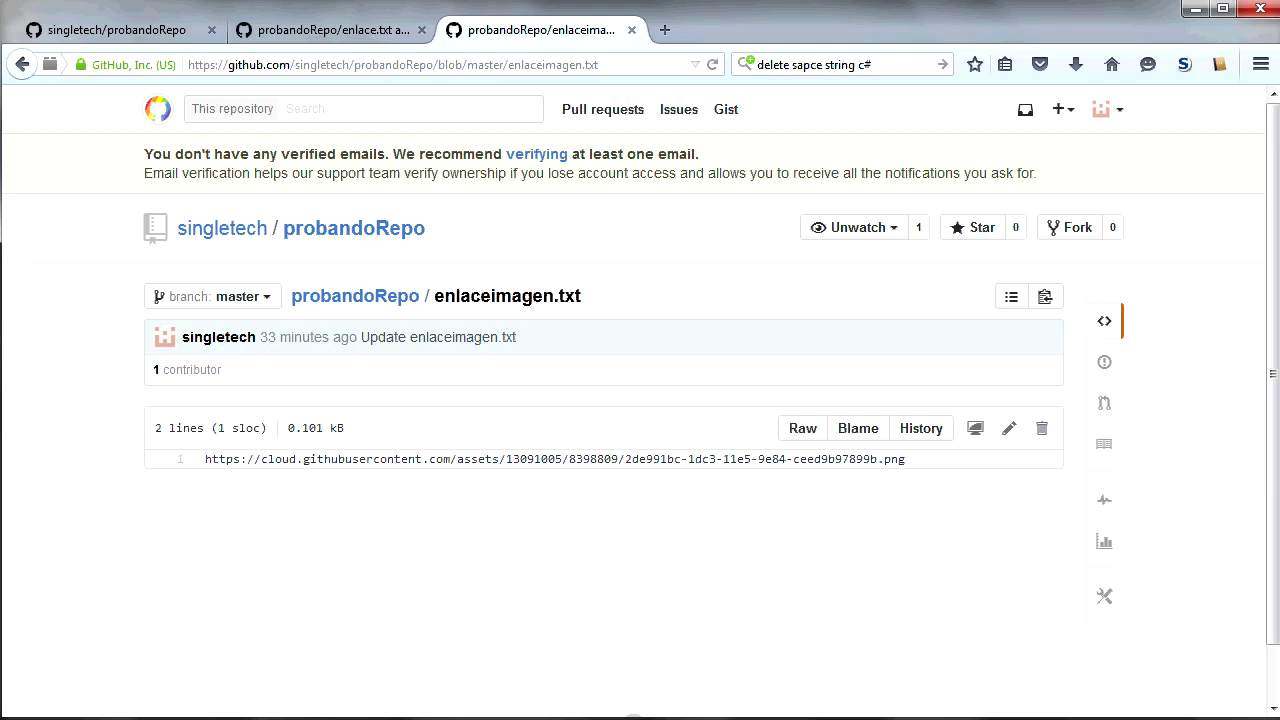
Run the Unity scene and test the Brazil 2014 banner button's link, then close the store page
key("alt+Tab")
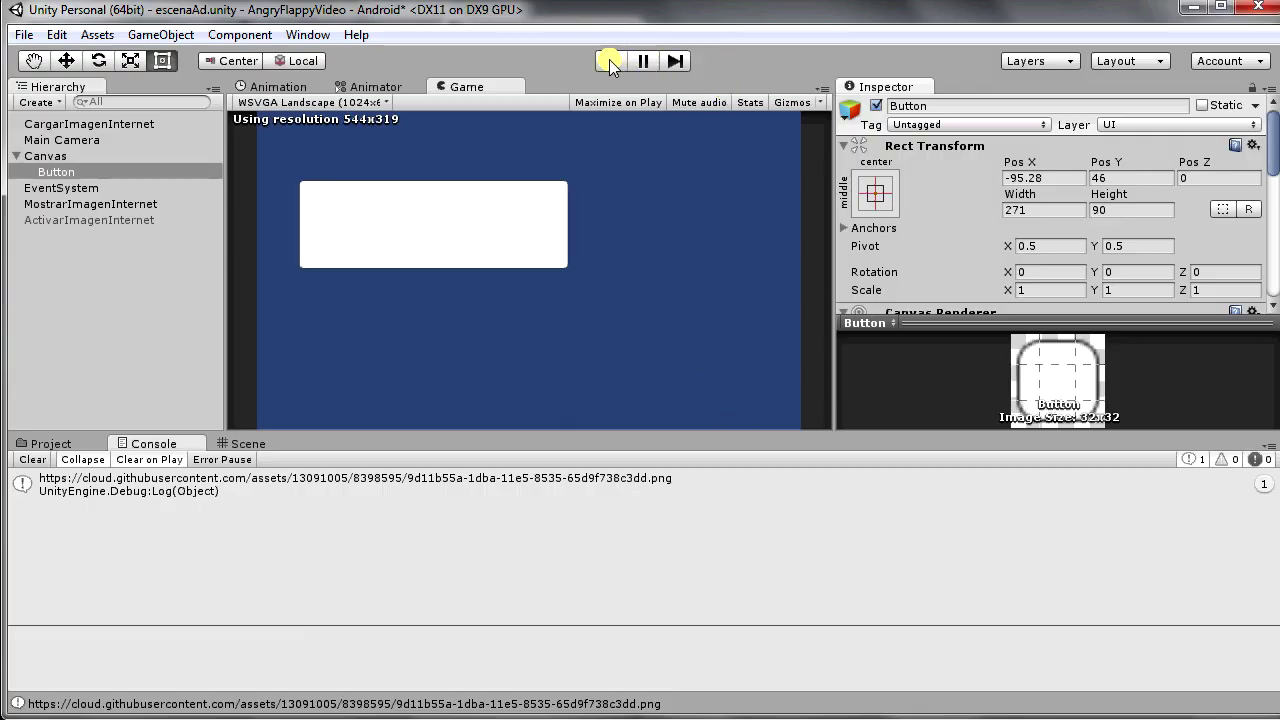
left_click(609, 59)
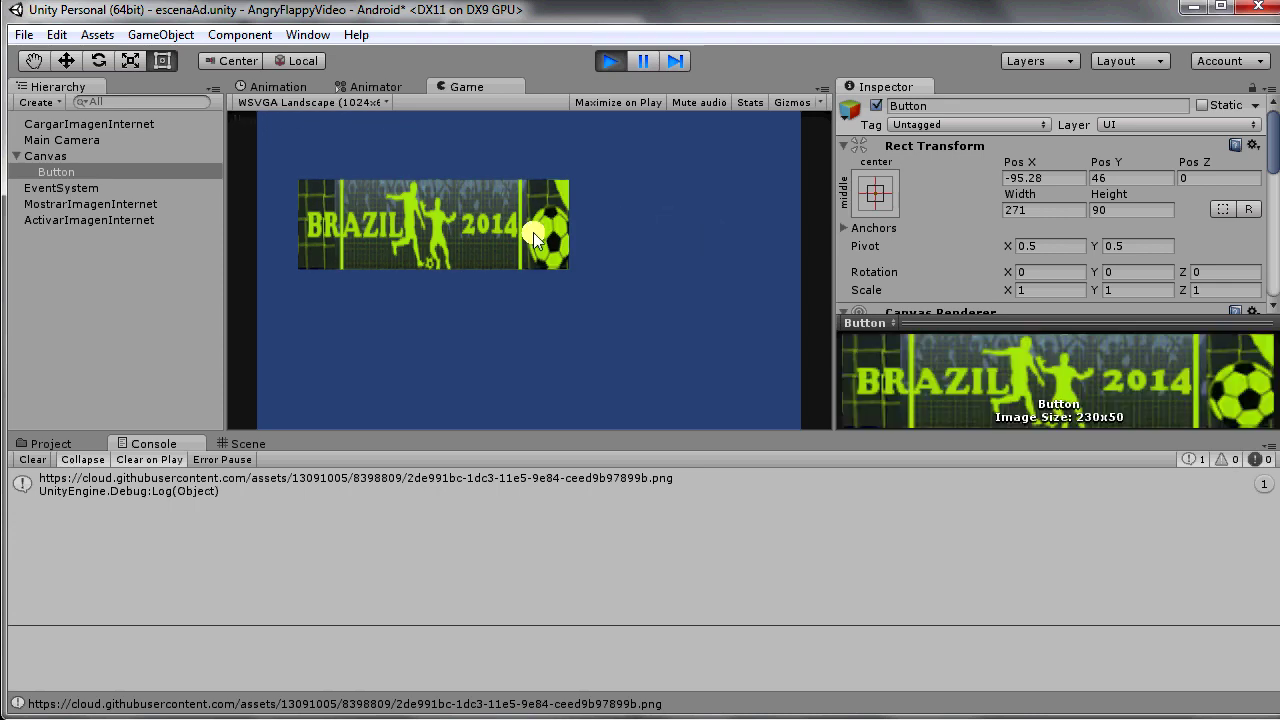
left_click(505, 243)
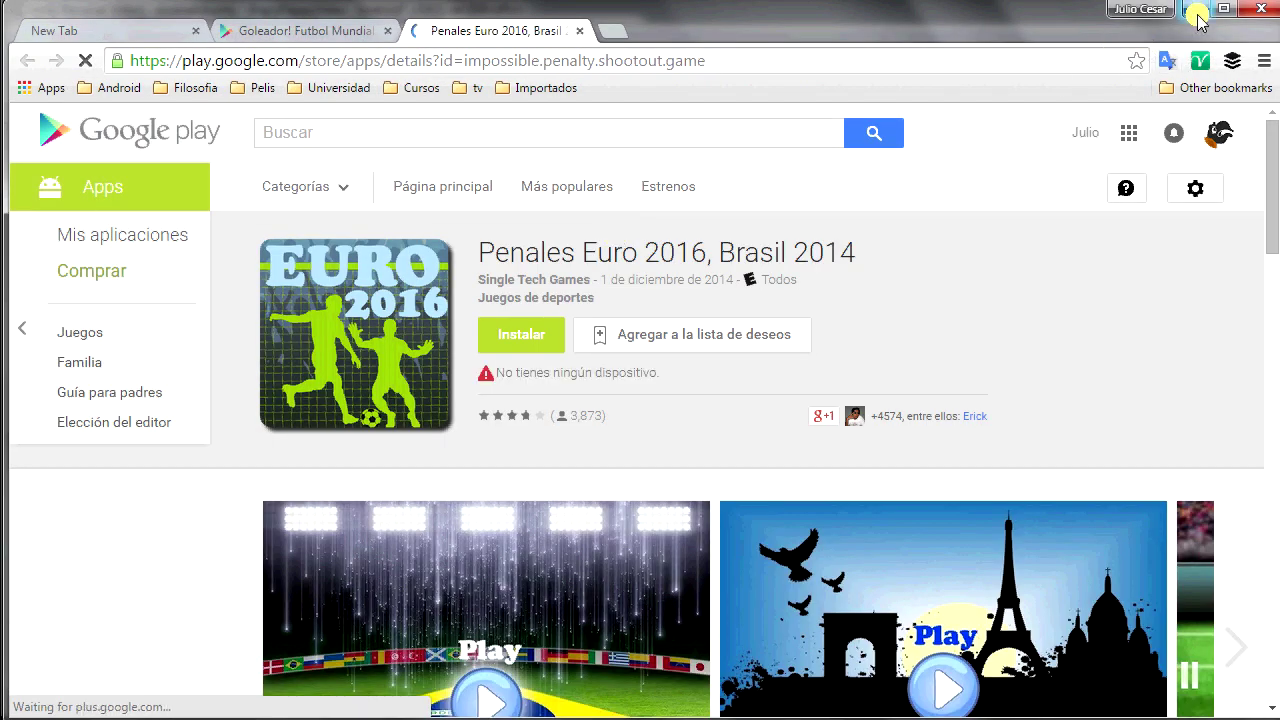
left_click(1195, 12)
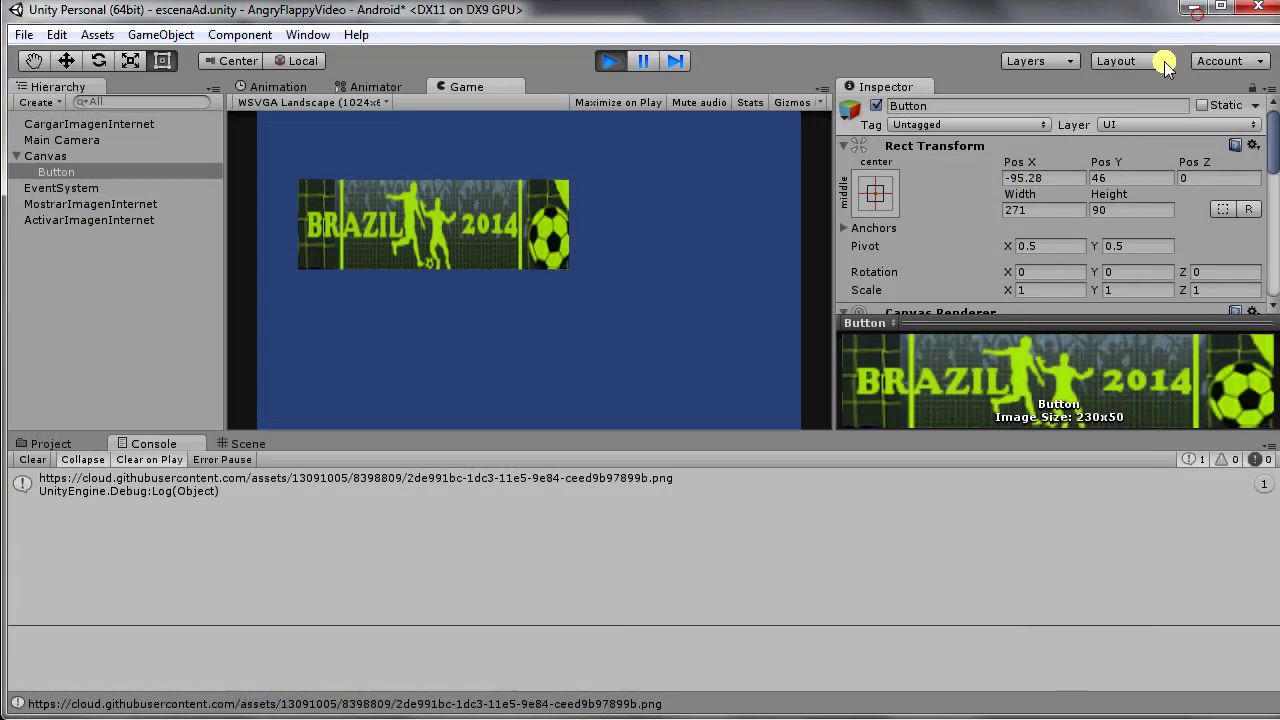
Exit play mode so the button reverts to its plain white placeholder
left_click(610, 61)
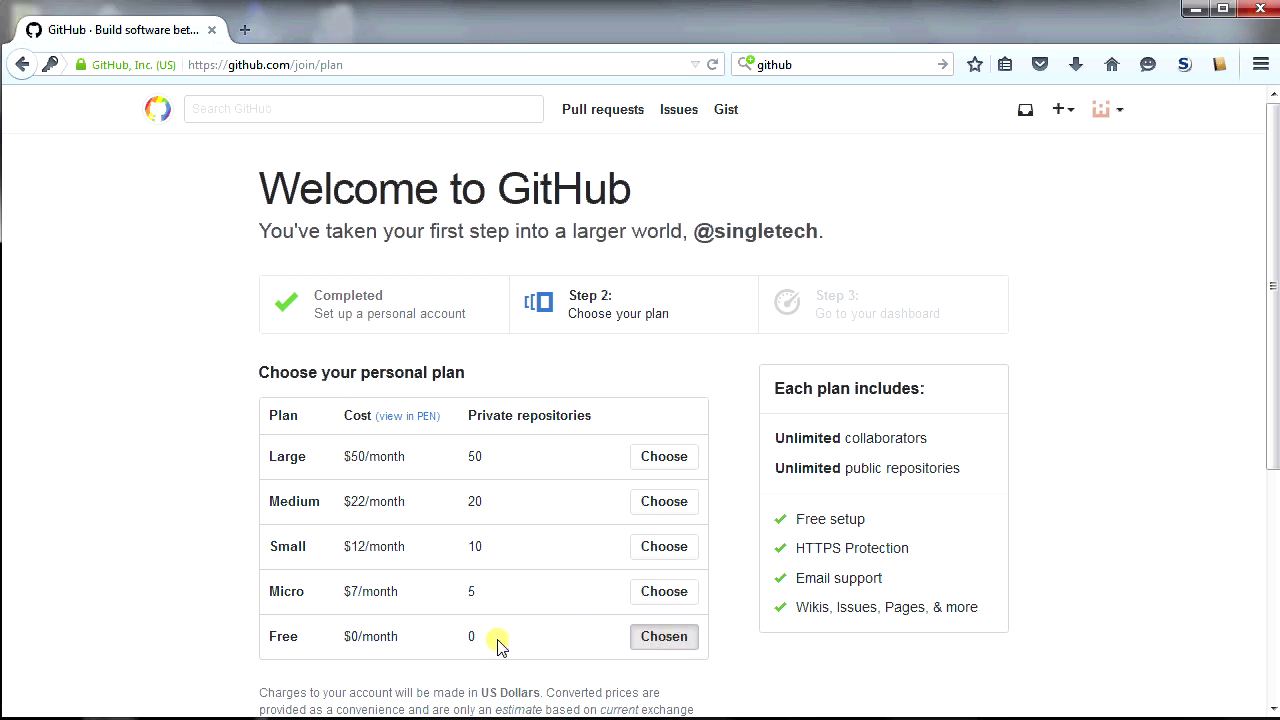
Complete GitHub sign-up on the Free $0/month plan and view the new profile page
scroll(646, 577, "down", 5)
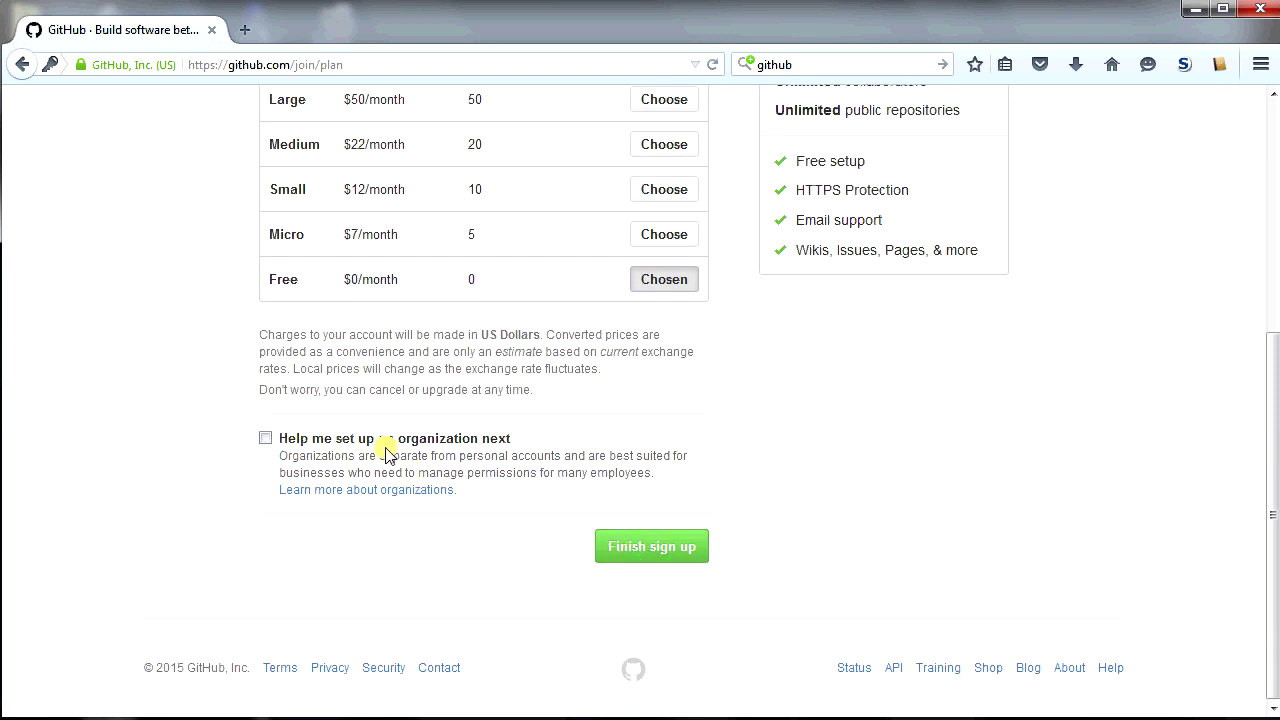
left_click(667, 558)
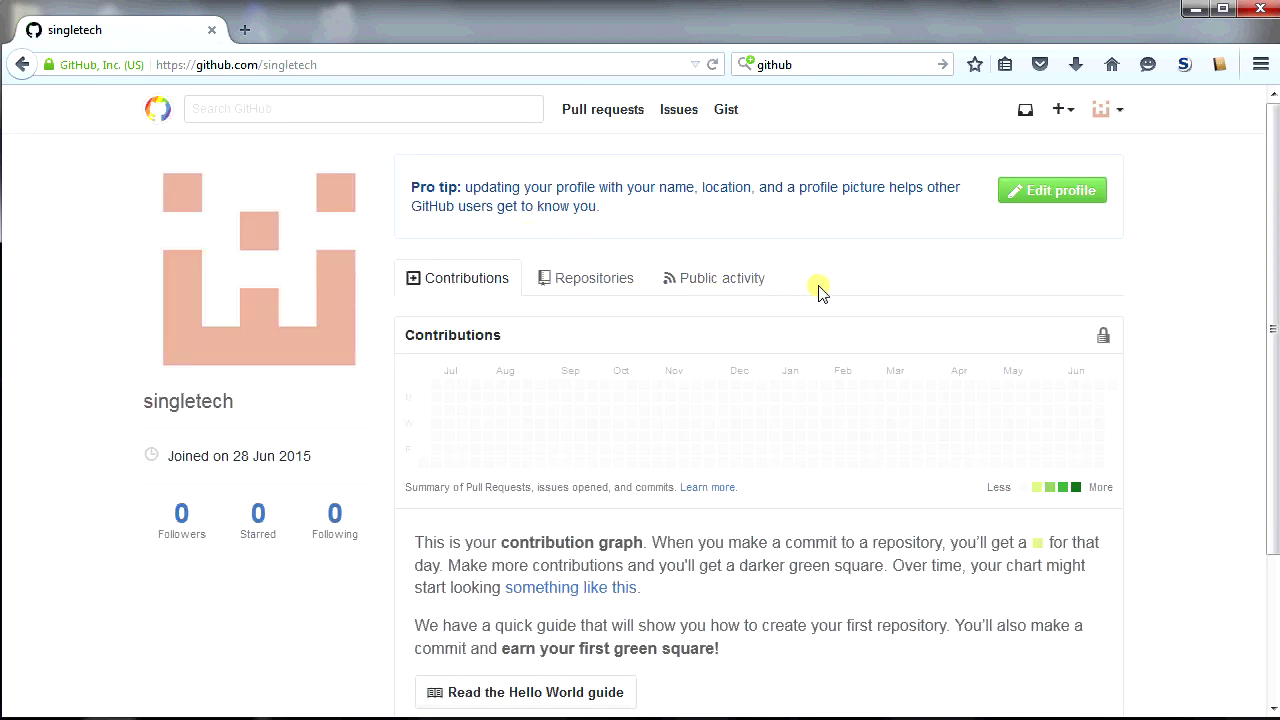
scroll(800, 312, "down", 3)
scroll(798, 314, "up", 3)
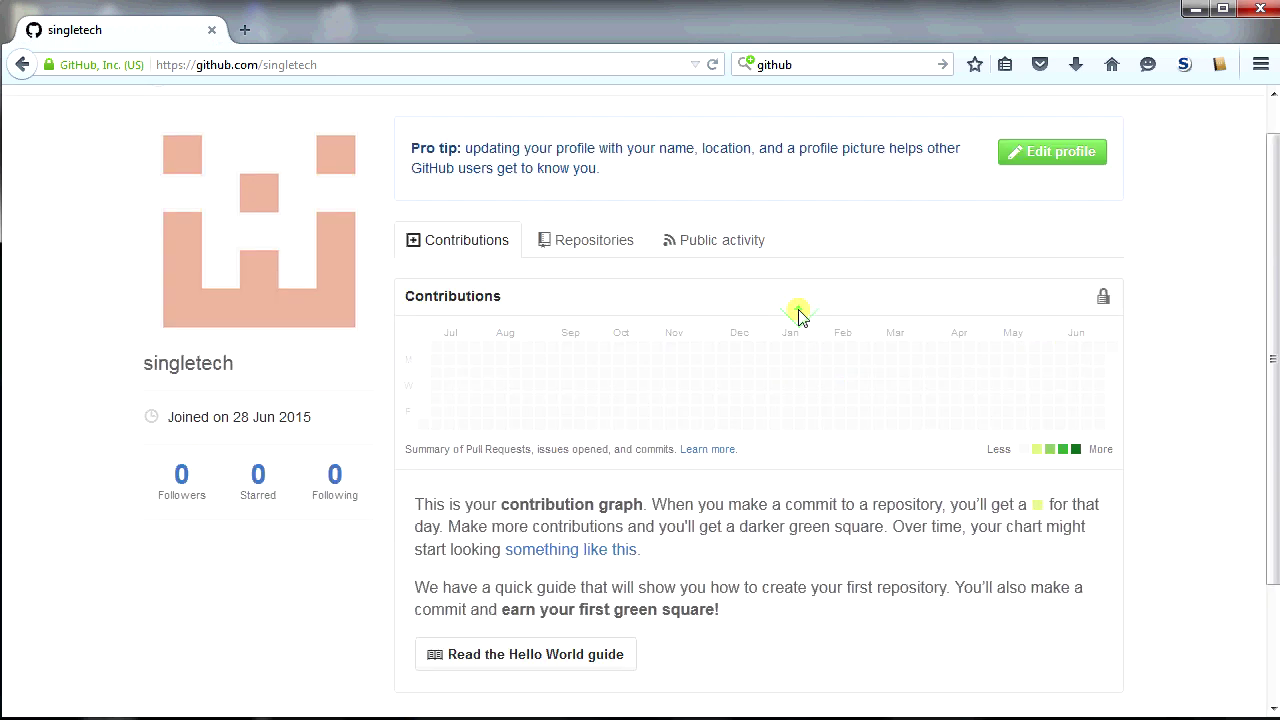
scroll(798, 314, "up", 1)
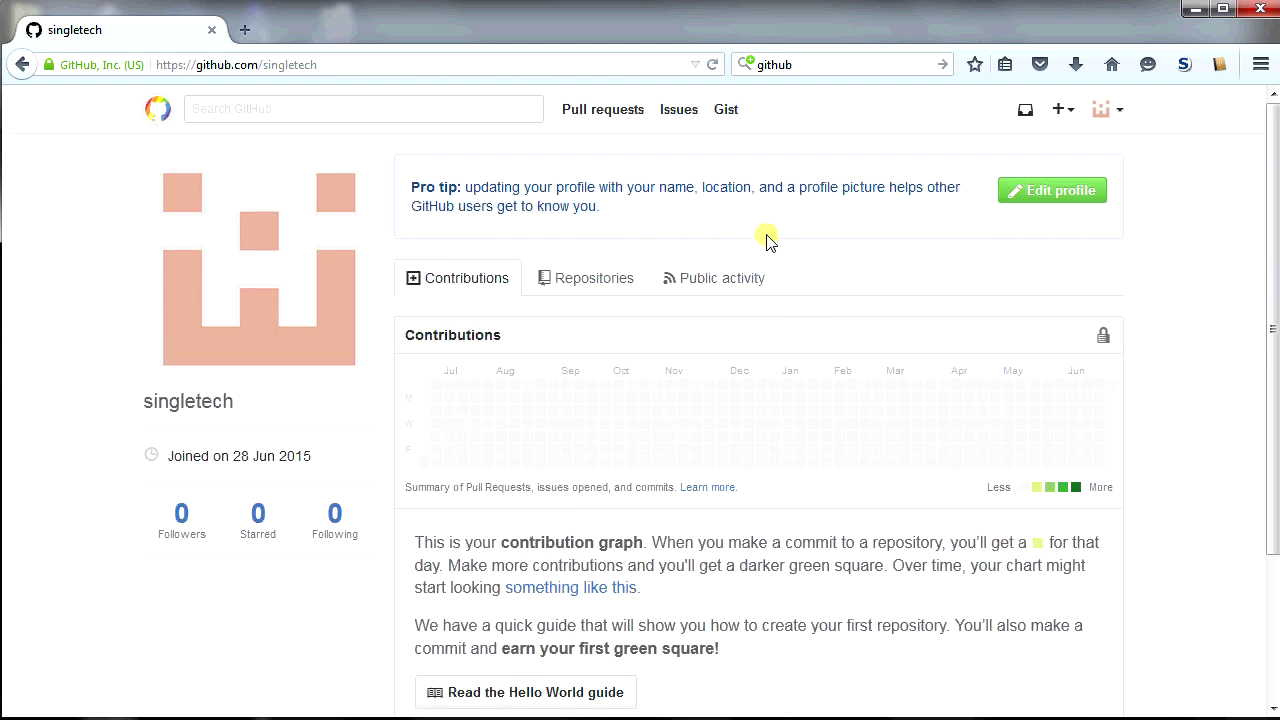
Start a new public repository named probandoRepo with 'Initialize this repository with a README' ticked
left_click(612, 286)
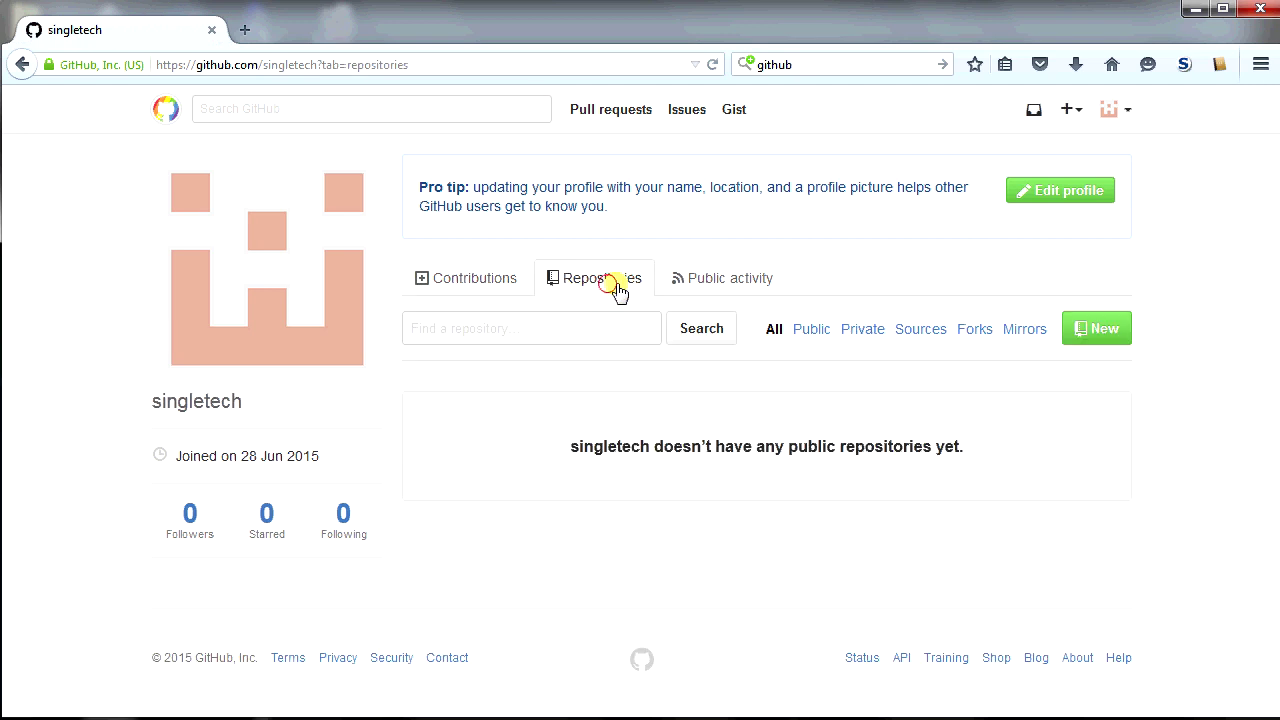
left_click(1088, 337)
type("probandoRepo")
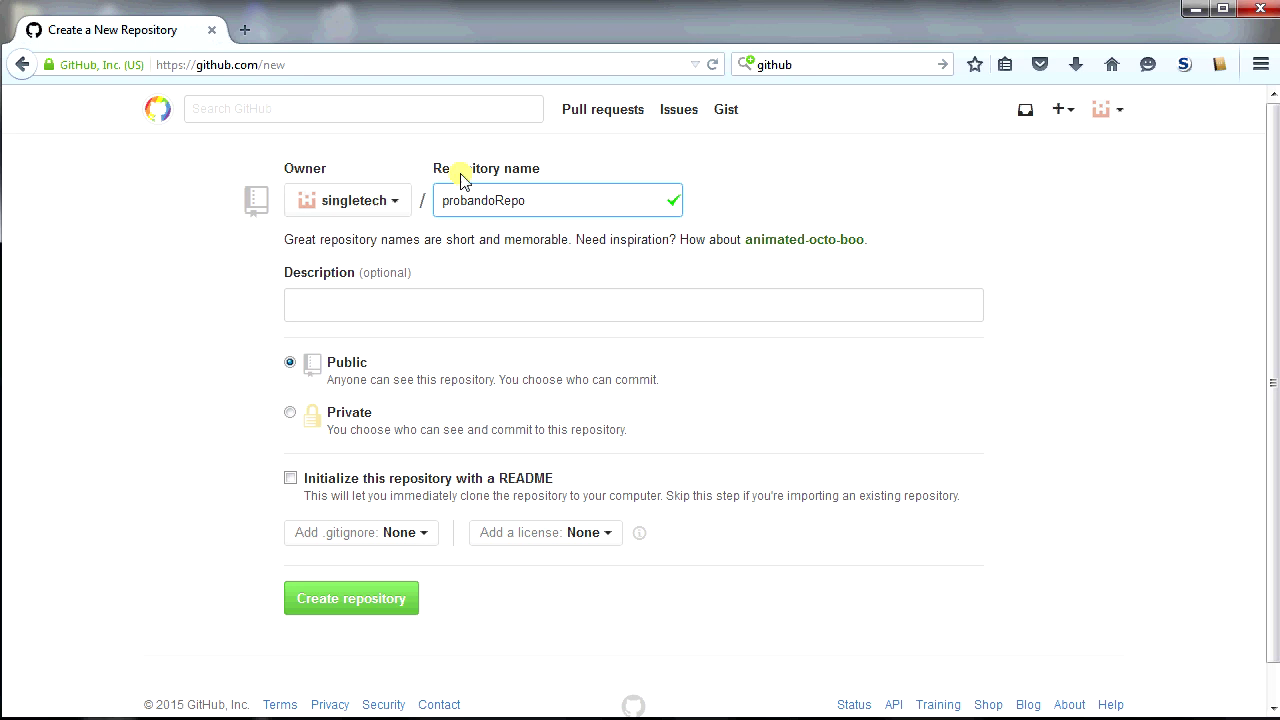
left_click(435, 305)
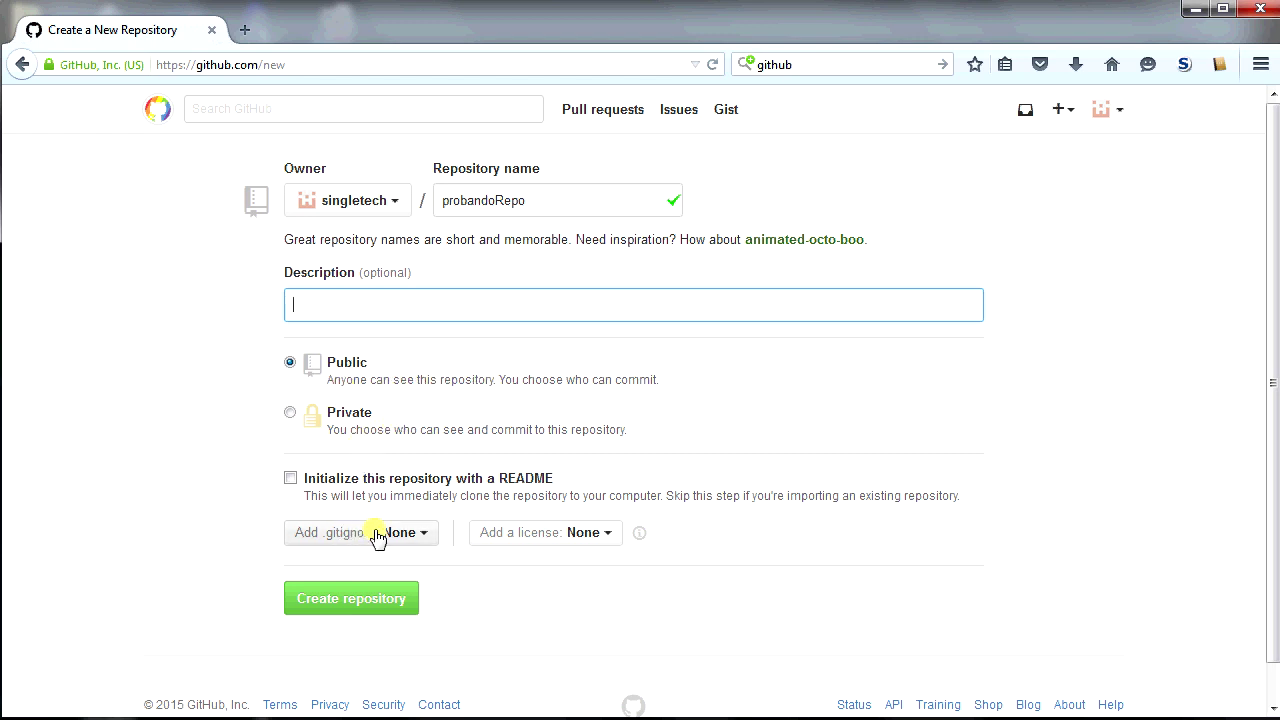
left_click(290, 479)
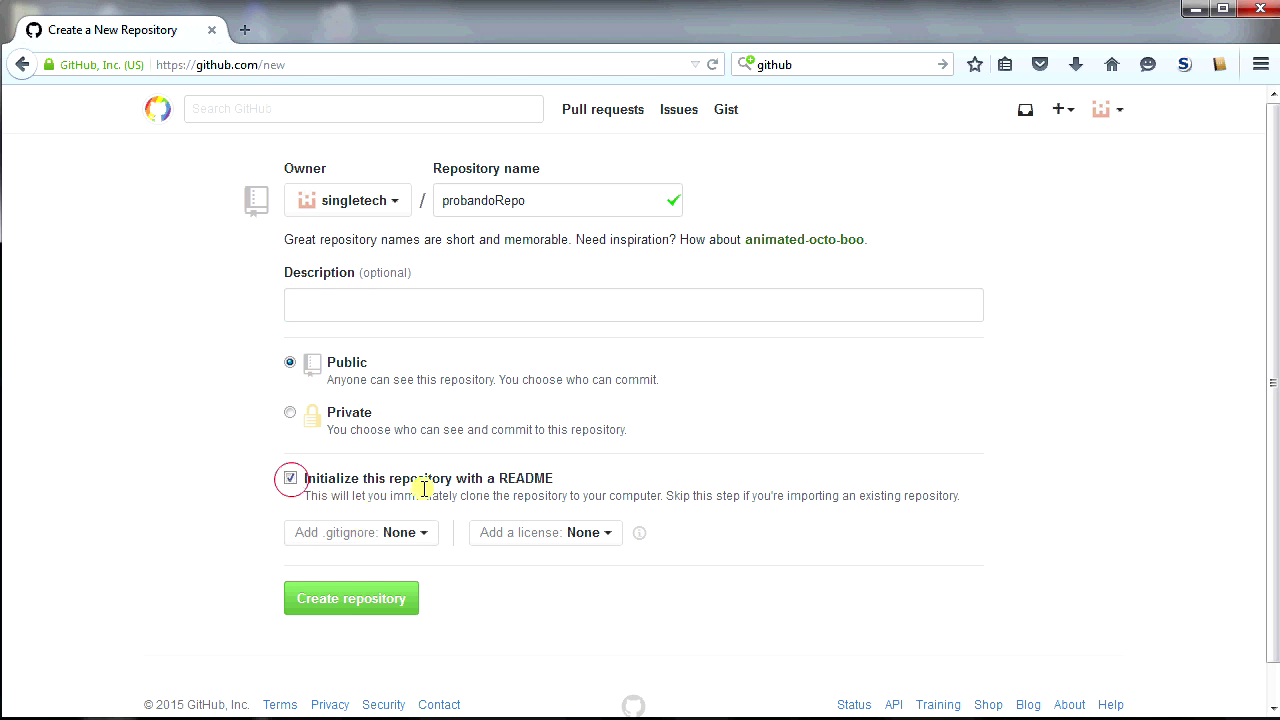
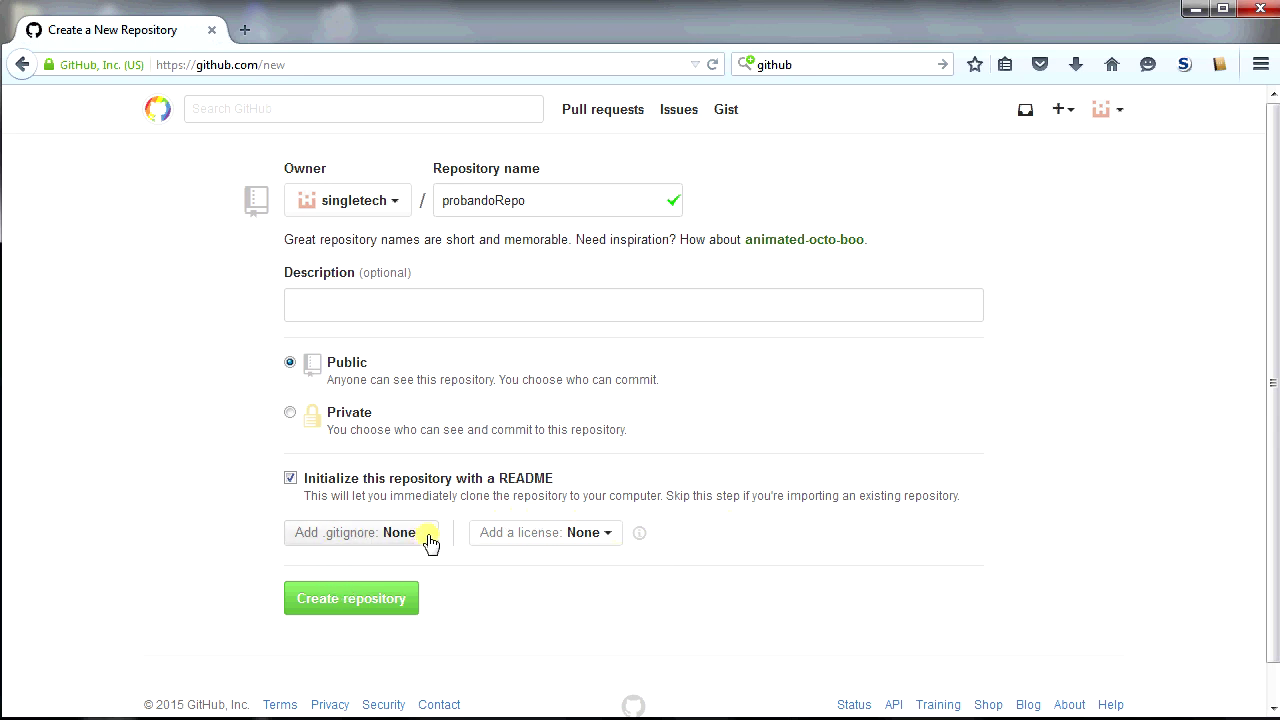
Leave .gitignore as None, choose the MIT License, and create the probandoRepo repository
left_click(428, 536)
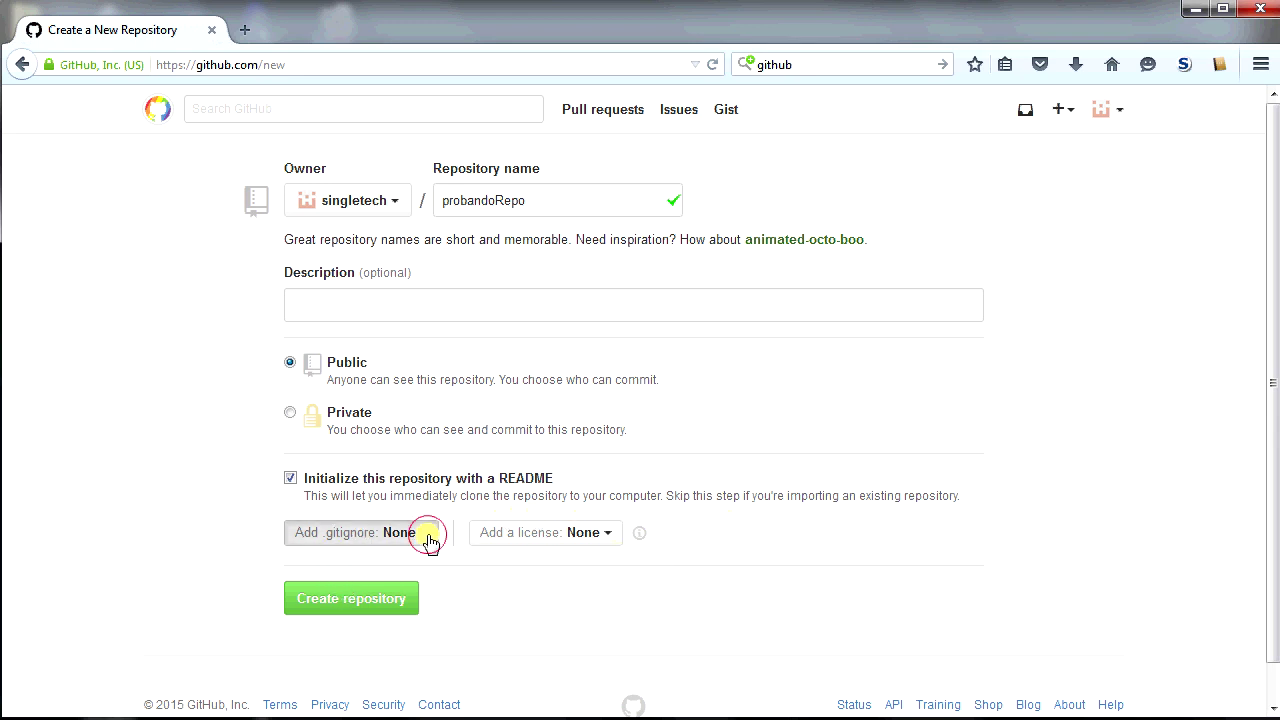
left_click(612, 535)
left_click(614, 535)
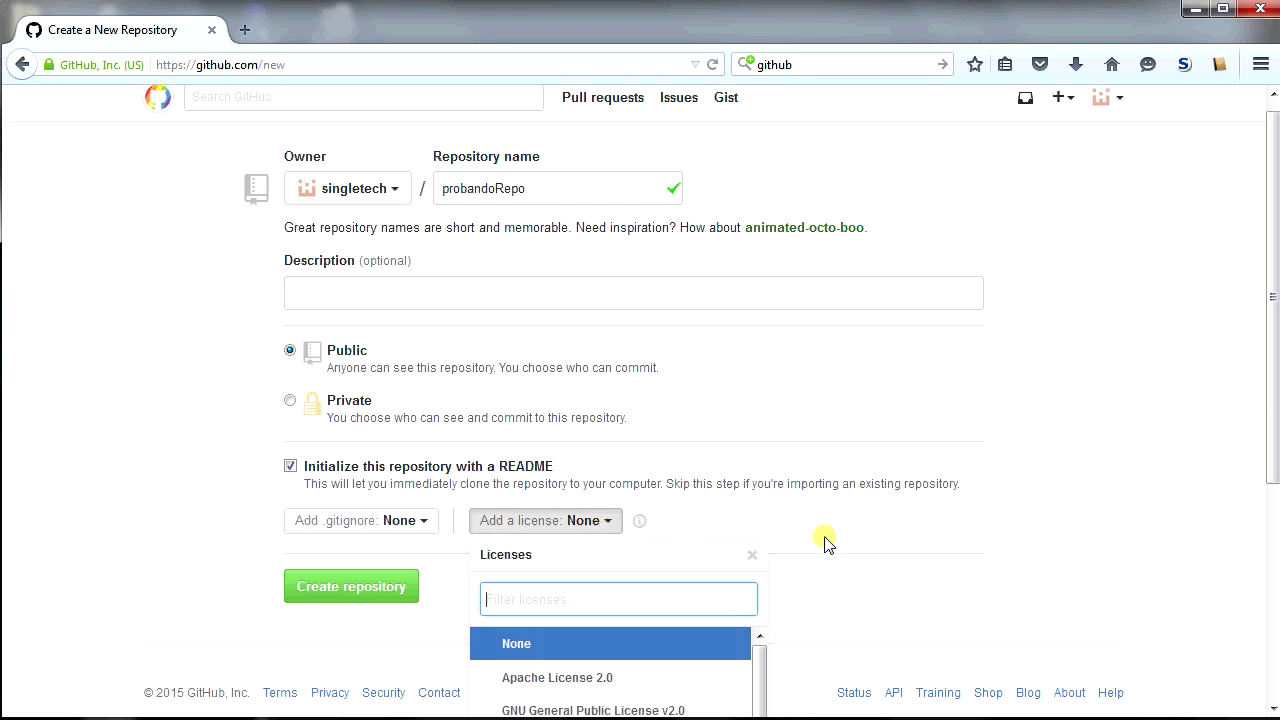
scroll(823, 537, "down", 2)
scroll(700, 571, "down", 1)
scroll(688, 578, "down", 1)
scroll(660, 578, "down", 1)
scroll(636, 577, "down", 1)
scroll(620, 590, "up", 1)
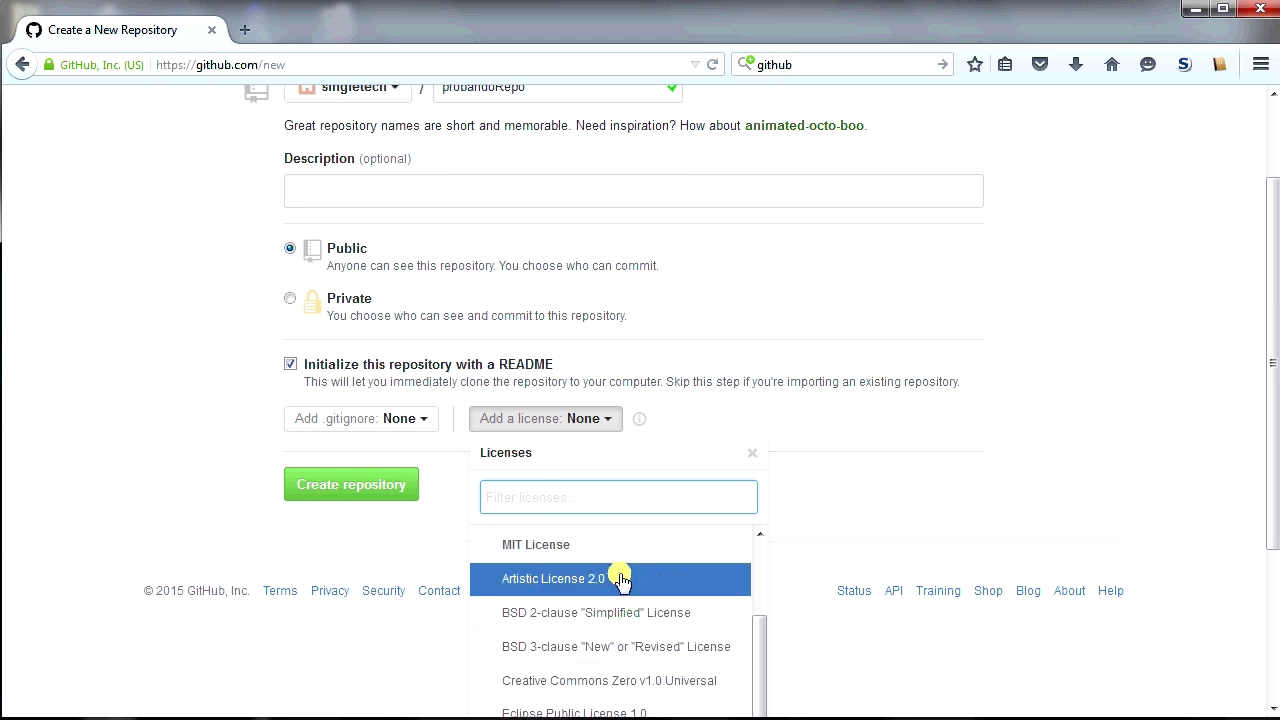
left_click(612, 548)
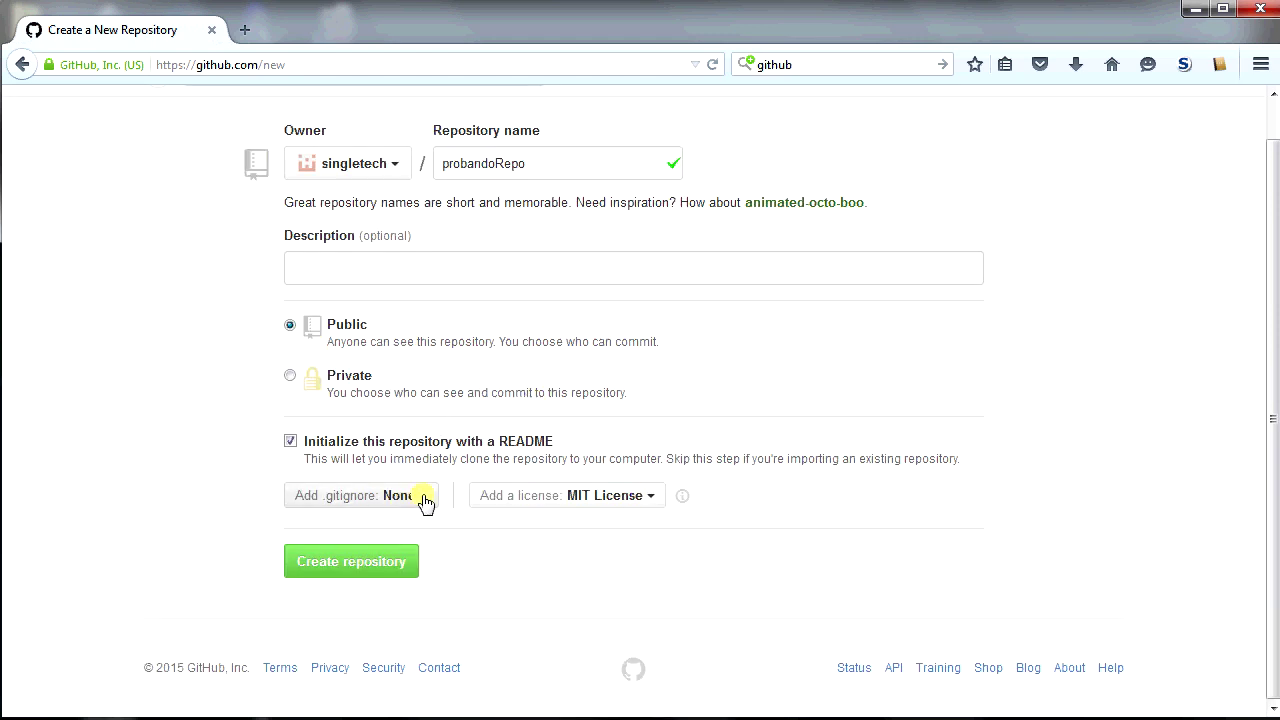
left_click(385, 561)
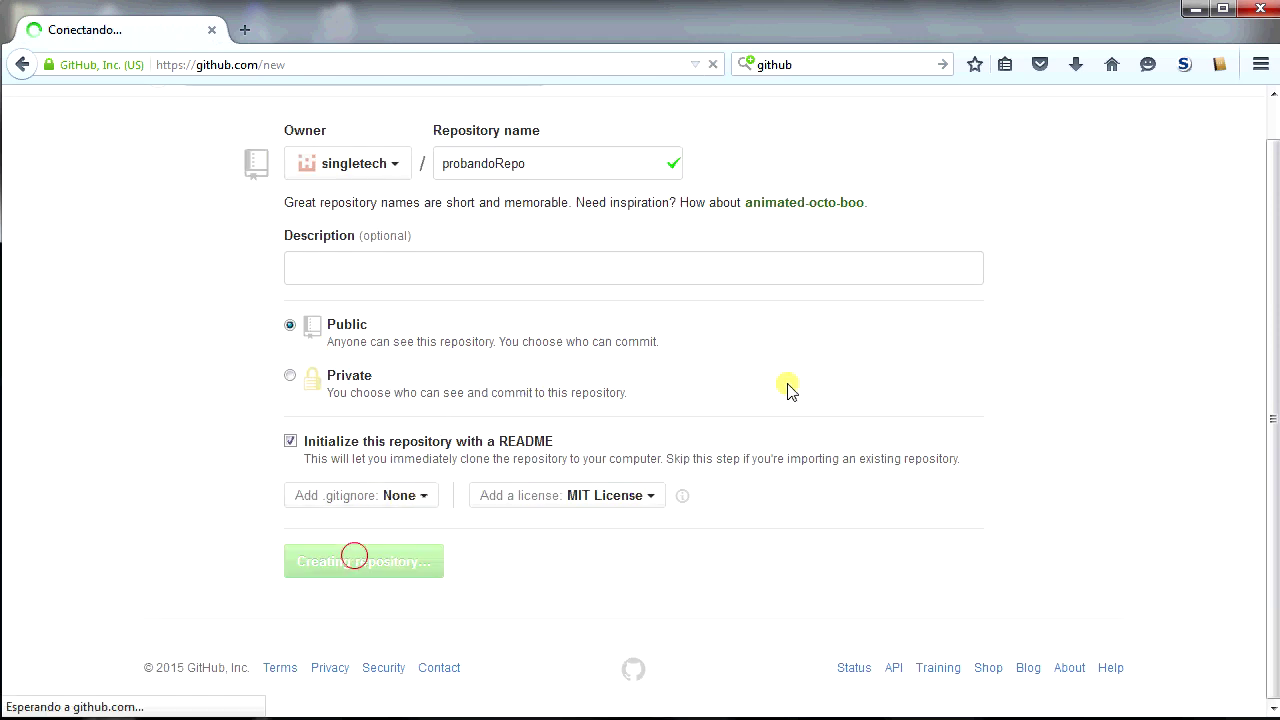
Start a new file in probandoRepo with its editor focused, and open a fresh browser tab
scroll(440, 419, "down", 3)
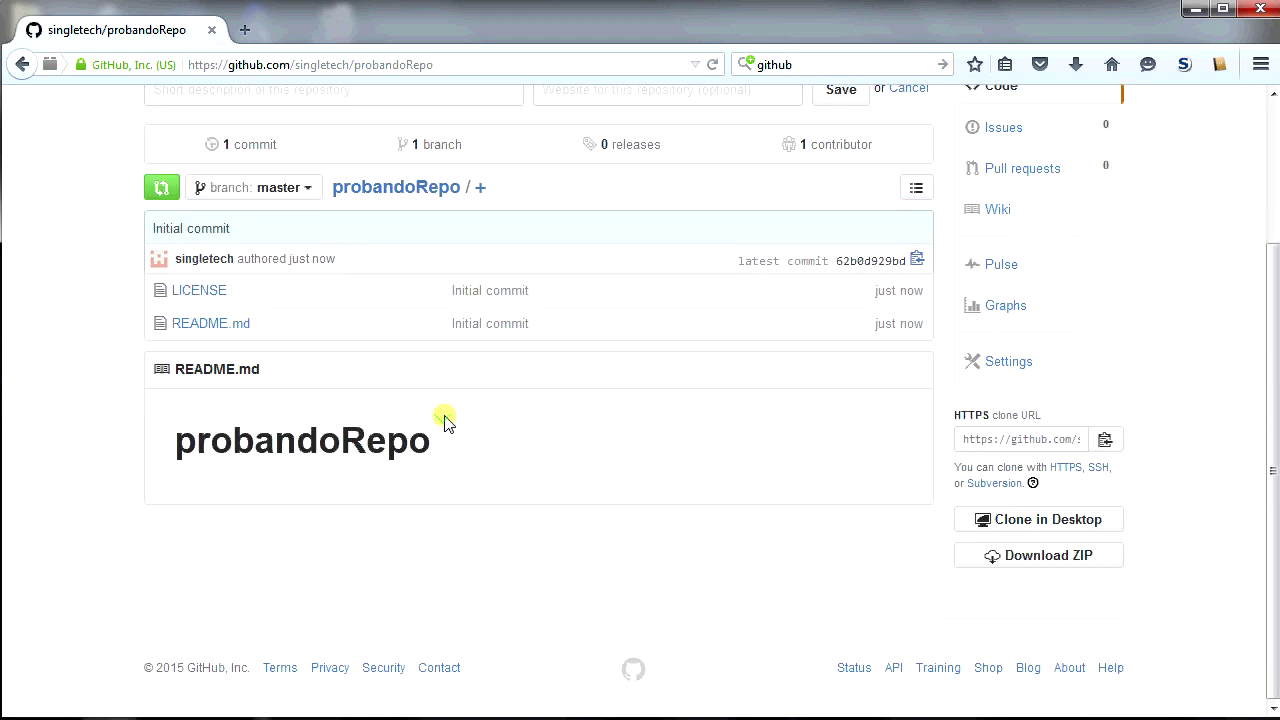
scroll(453, 424, "up", 3)
scroll(457, 423, "down", 2)
scroll(457, 423, "up", 2)
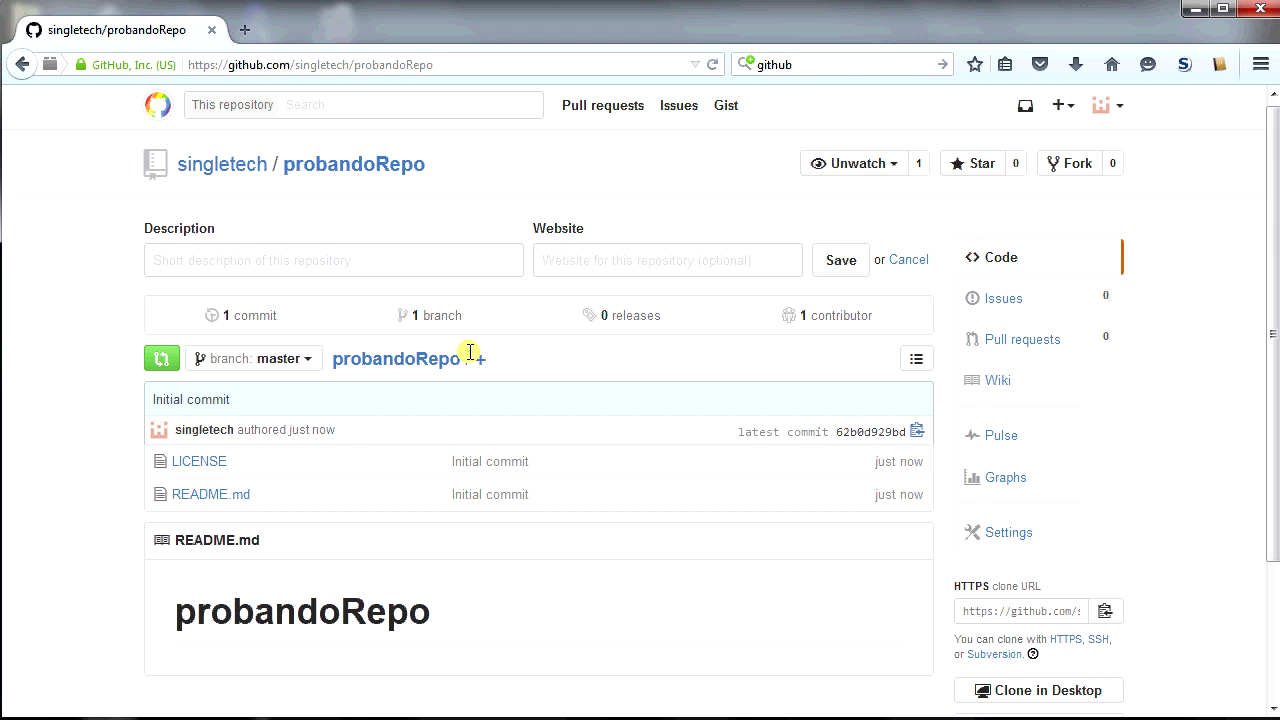
scroll(475, 357, "down", 3)
scroll(588, 378, "up", 3)
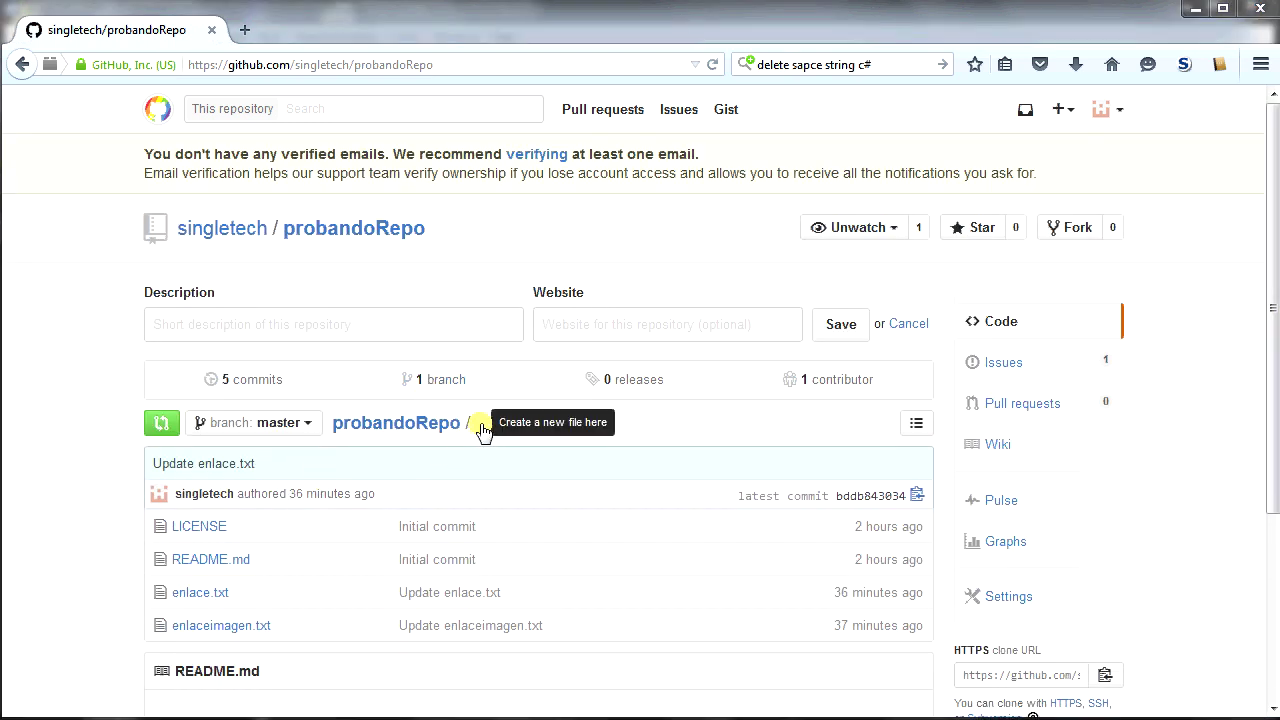
left_click(481, 423)
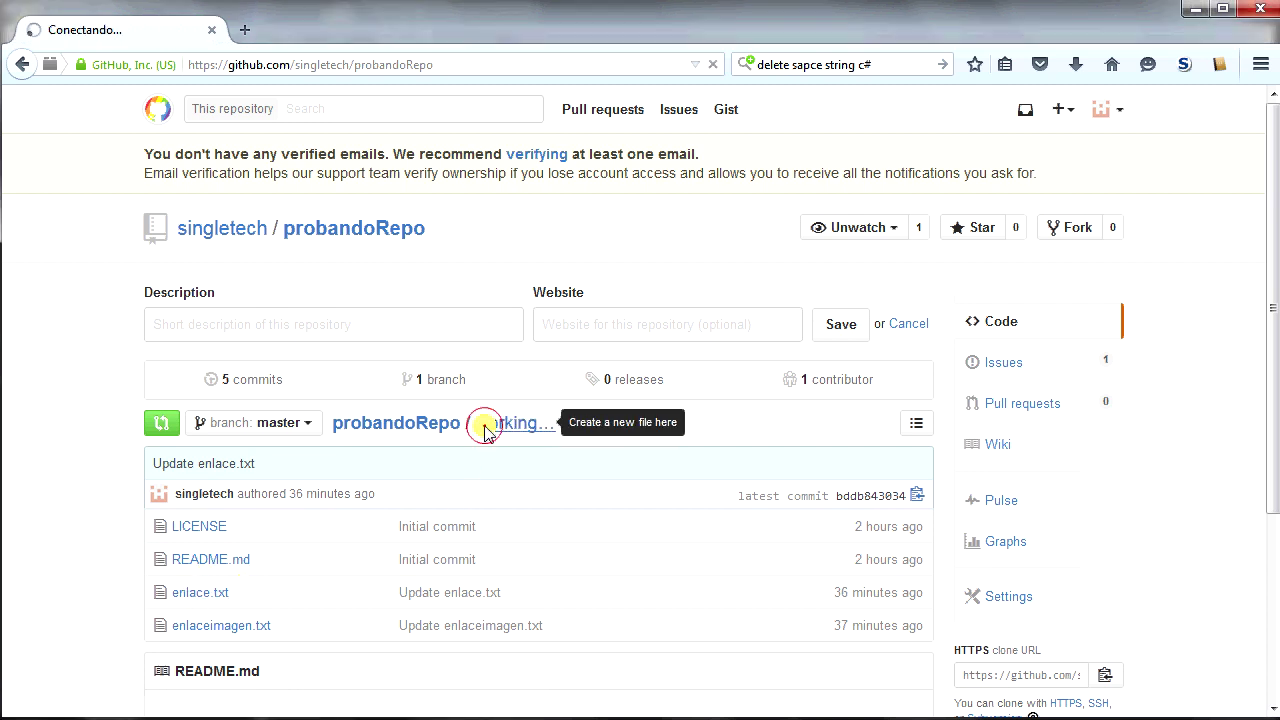
left_click(296, 430)
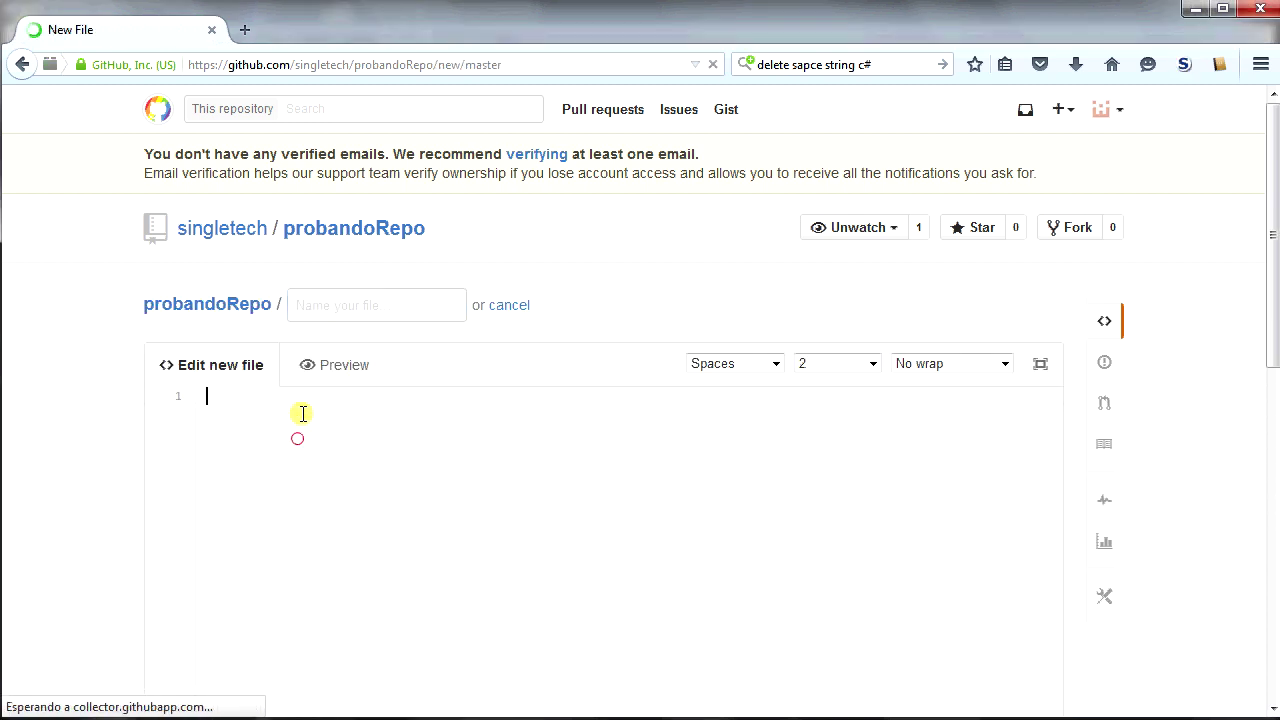
left_click(245, 29)
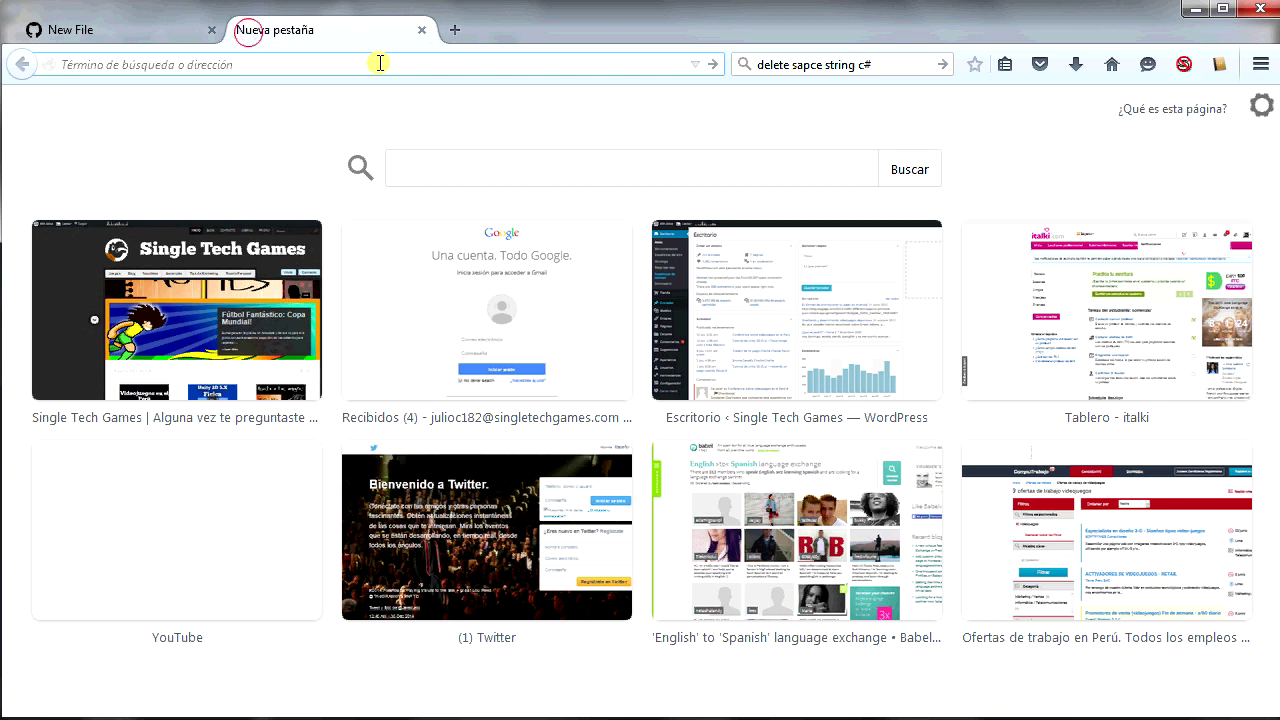
Load the Libertadores 2015 Google Play app page from the 'play' address-bar suggestion
type("play.google.com/")
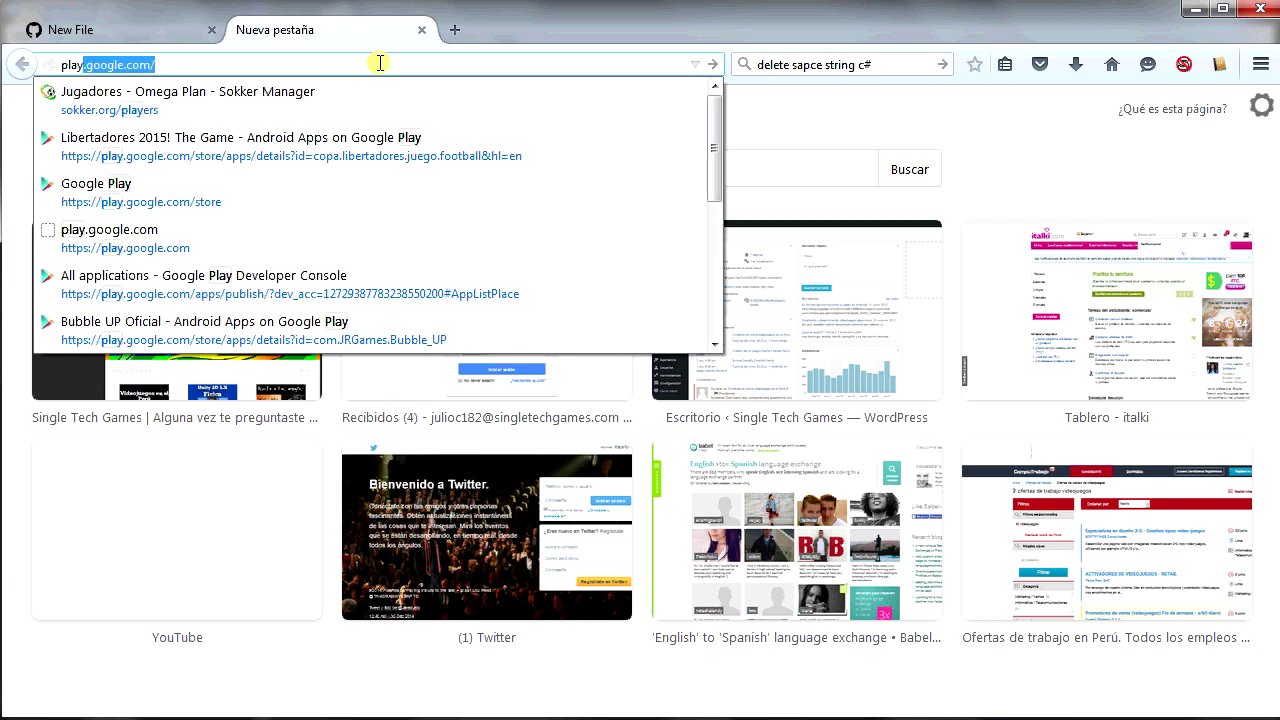
key("Down")
key("Down")
key("Return")
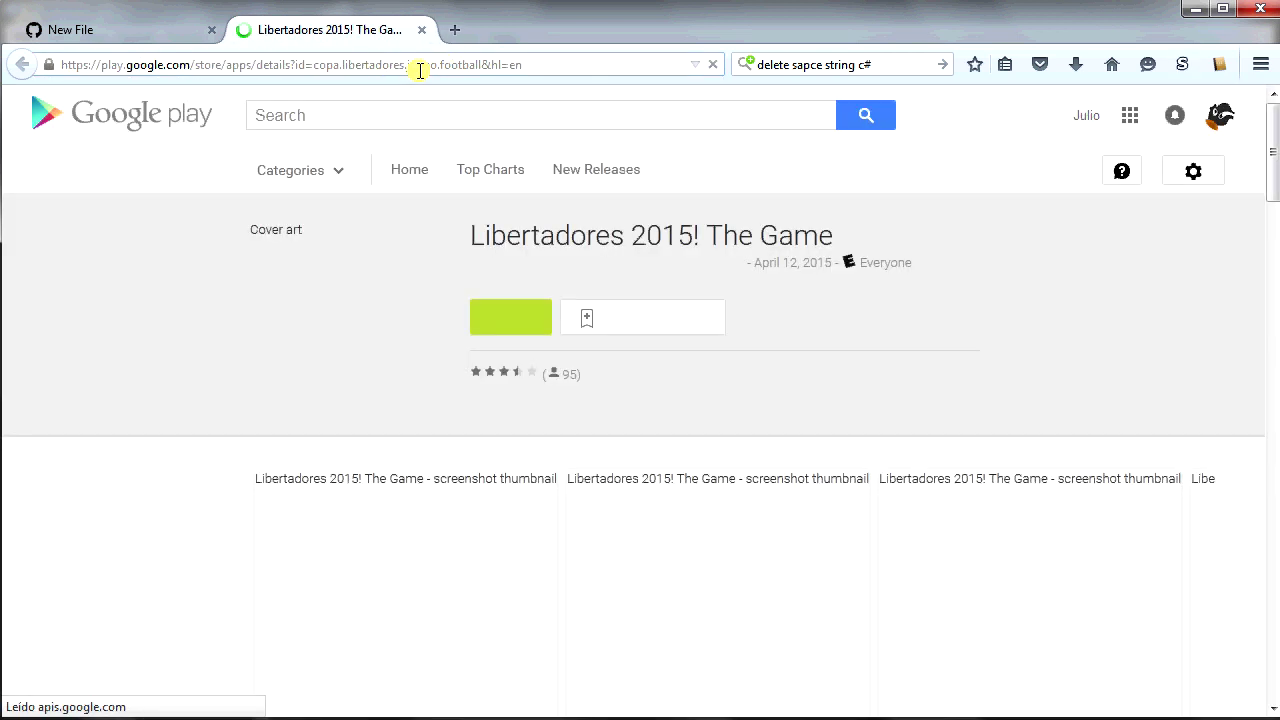
Copy the app page link up to 'football' and return to the GitHub new-file tab
left_click(478, 64)
left_click(515, 64)
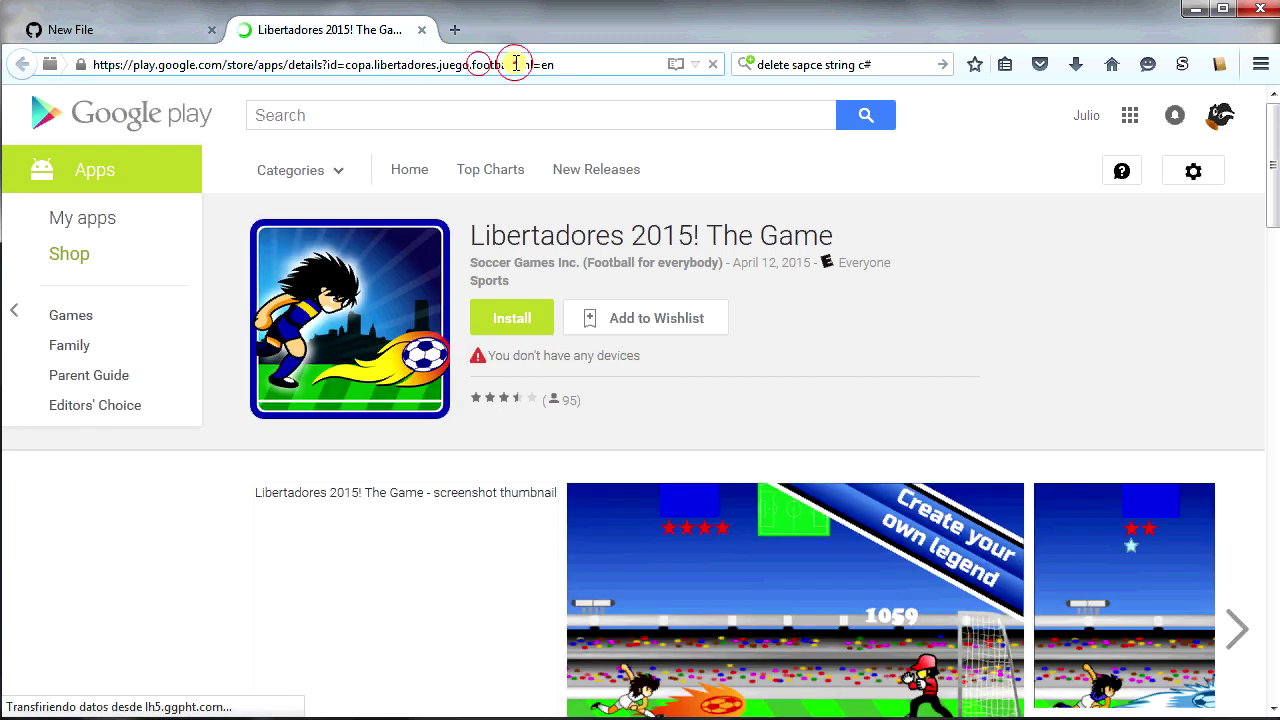
left_click_drag(513, 64, 113, 77)
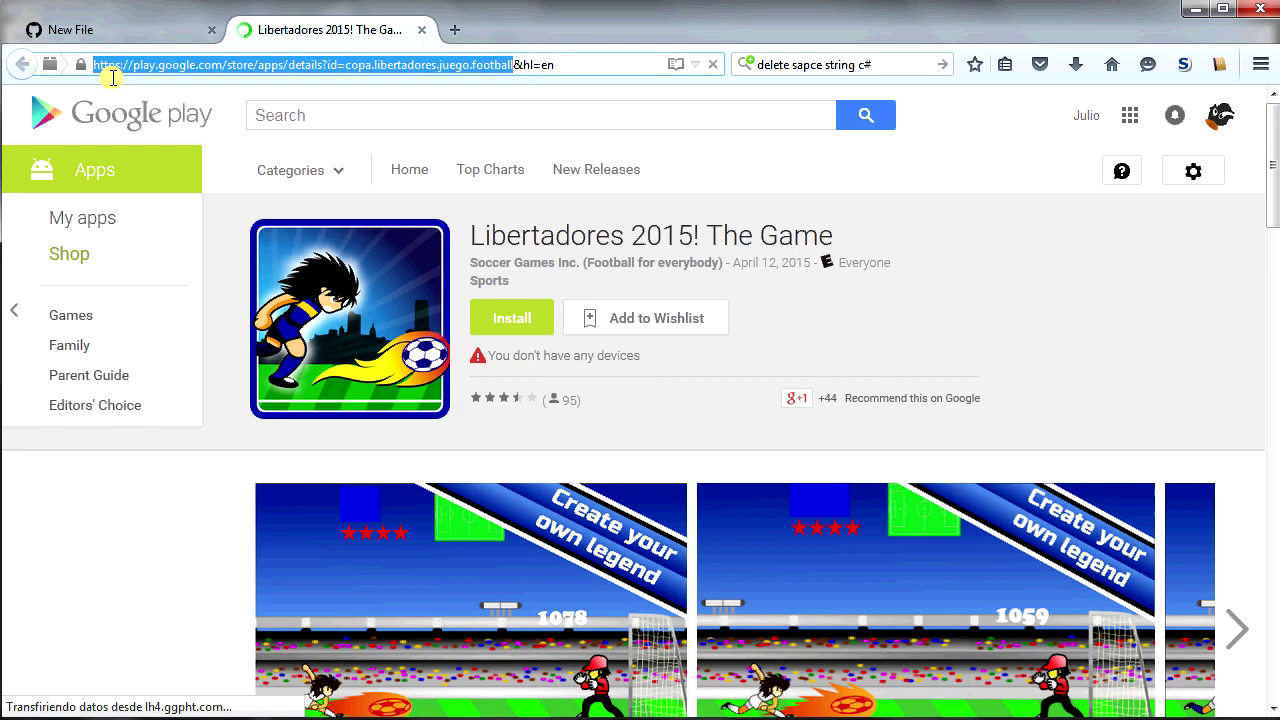
key("ctrl+c")
left_click(146, 24)
Paste the Play Store link into the file and name it enlace2.txt
key("ctrl+v")
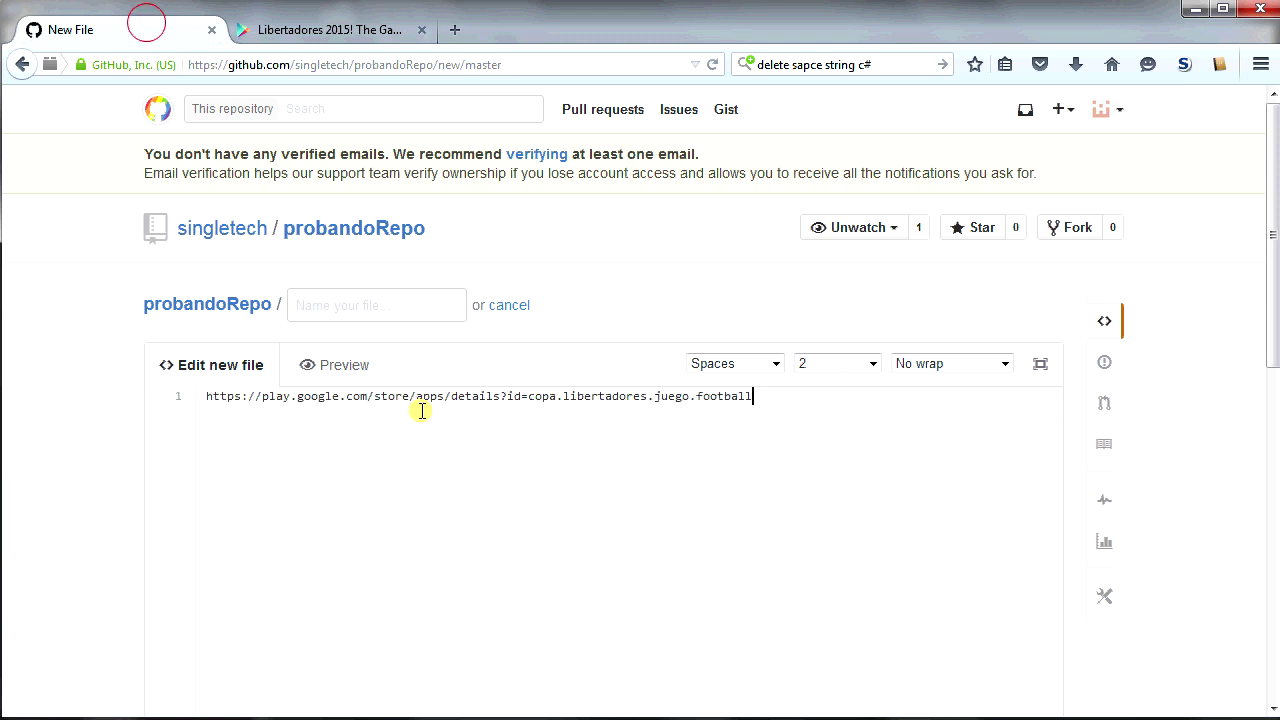
left_click(390, 309)
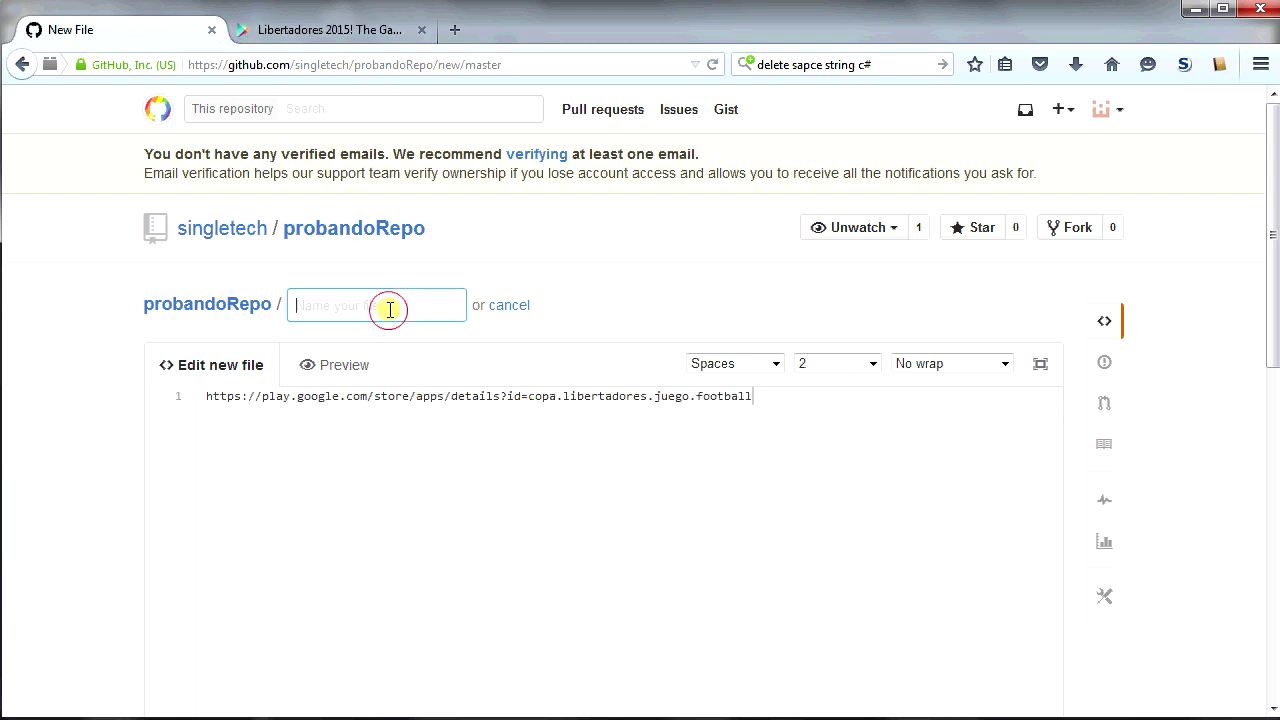
type("enlace")
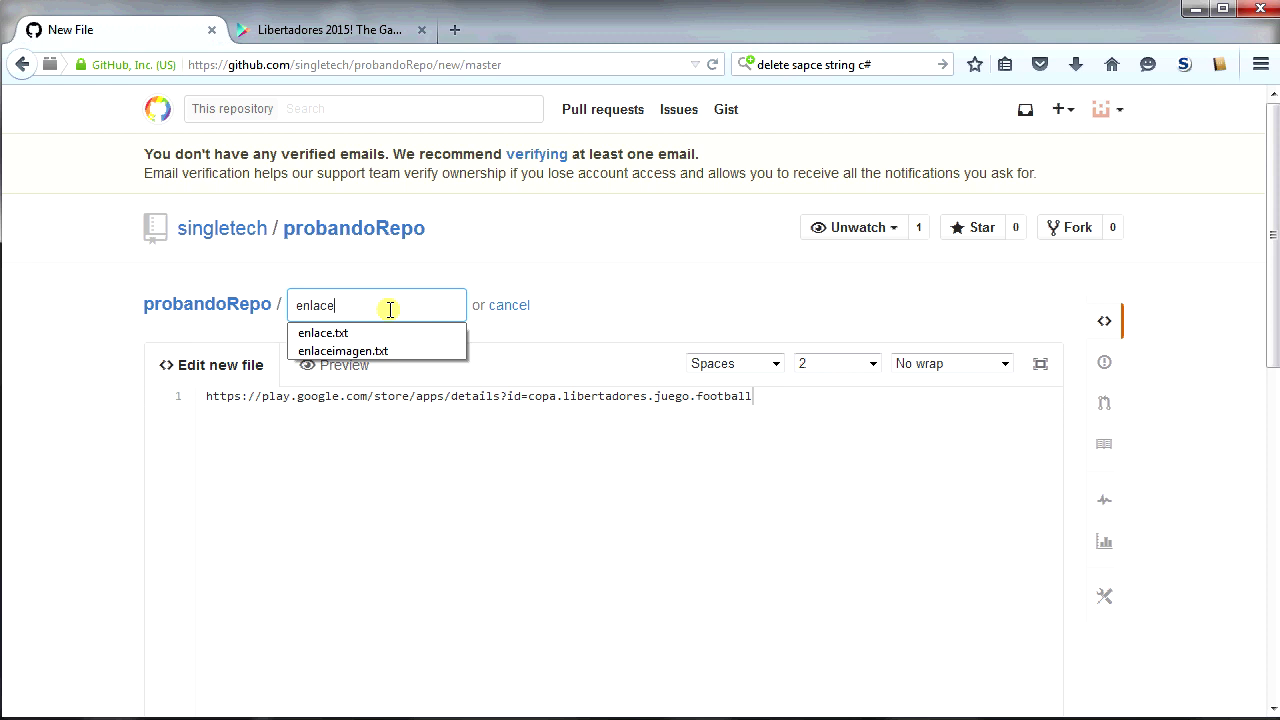
key("Down")
type("2")
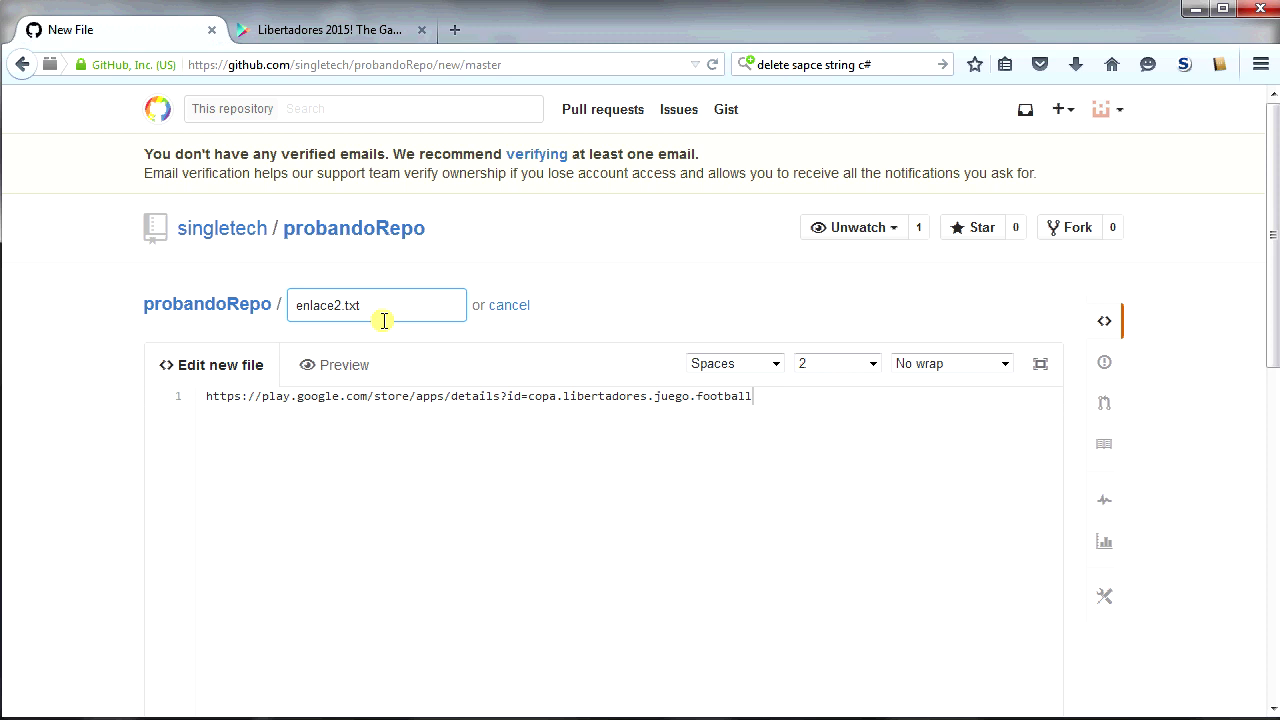
Commit enlace2.txt to the master branch as 'Create enlace2.txt'
scroll(384, 320, "down", 10)
left_click(268, 561)
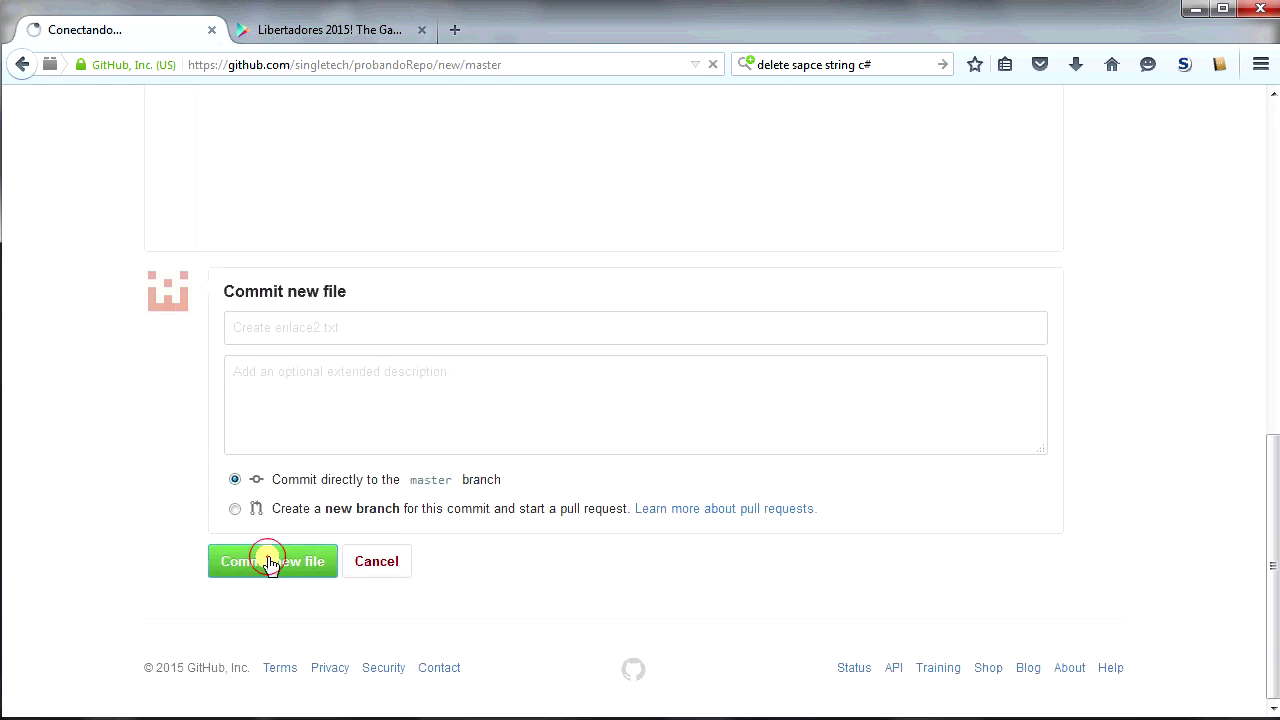
scroll(480, 330, "down", 3)
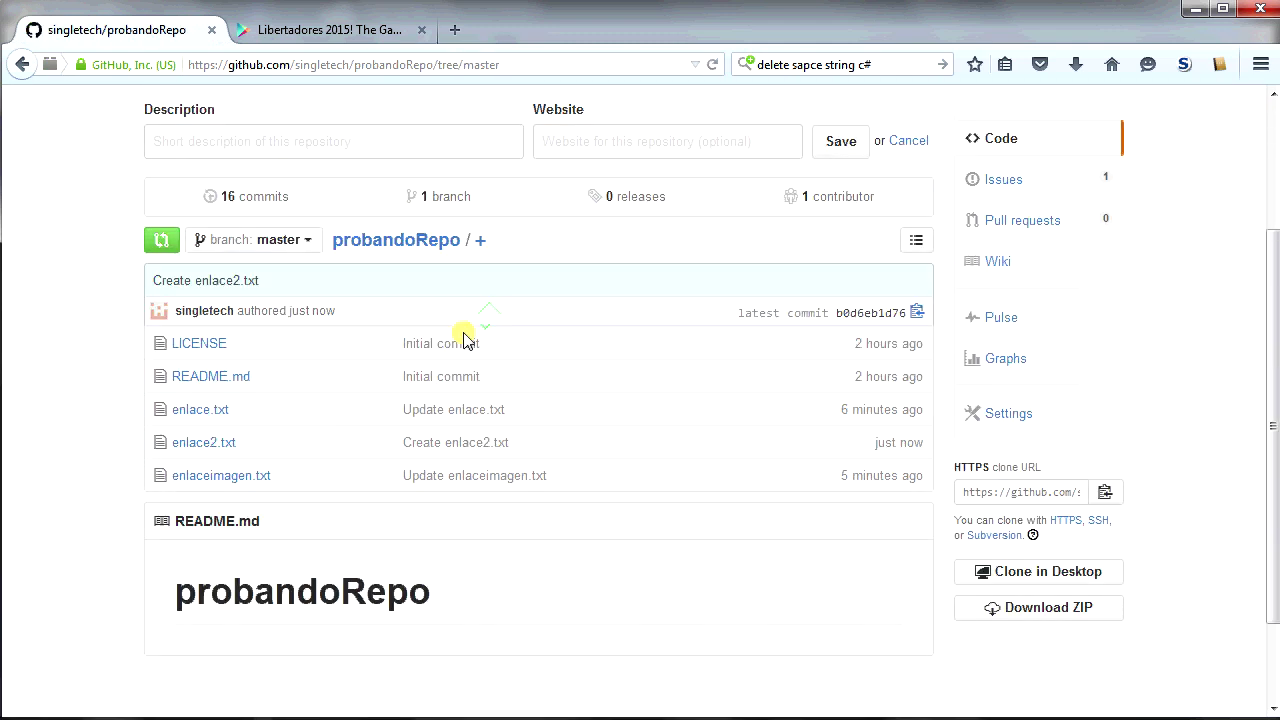
View enlace2.txt in its own tab, then go back to the Libertadores 2015 Play page
right_click(206, 398)
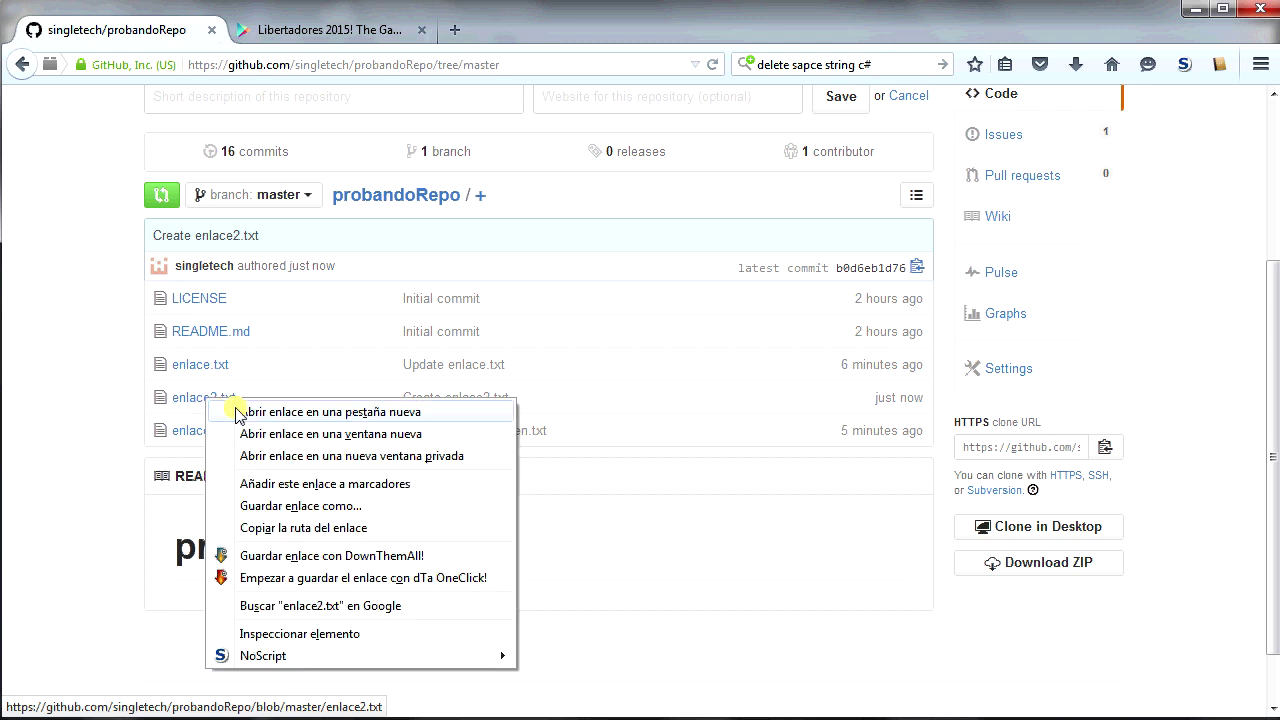
left_click(237, 412)
left_click(316, 30)
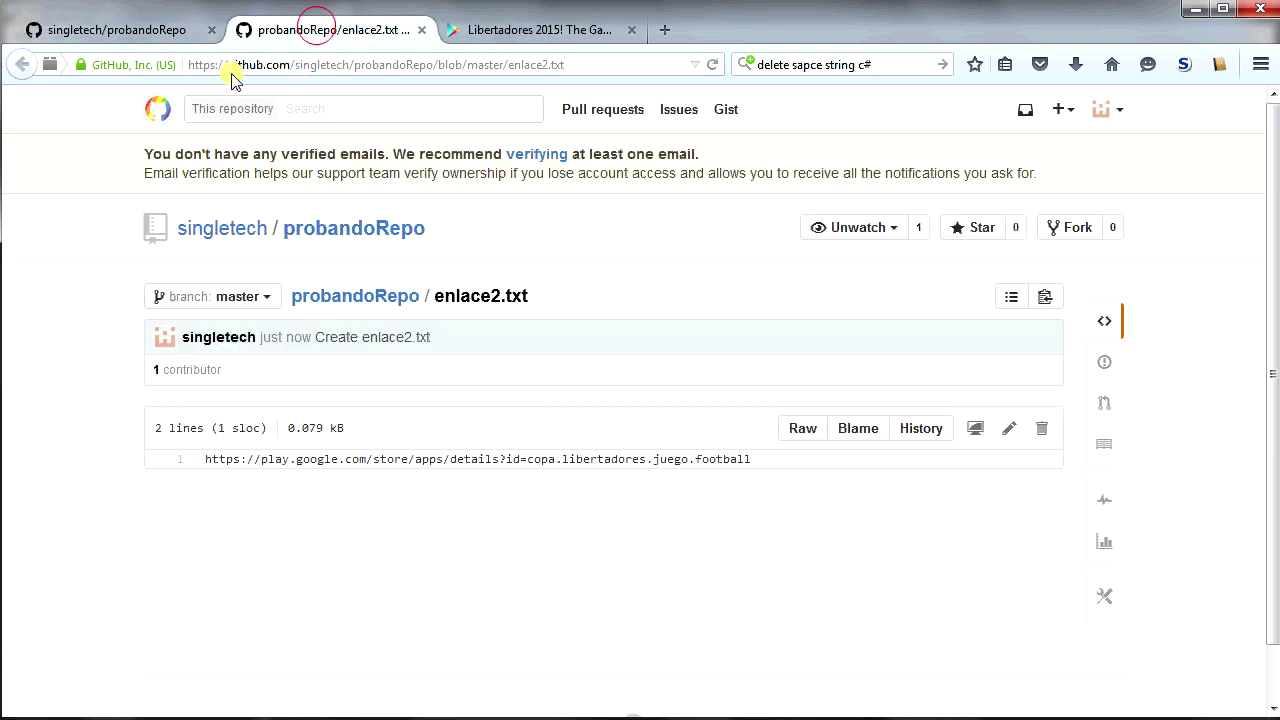
left_click(157, 30)
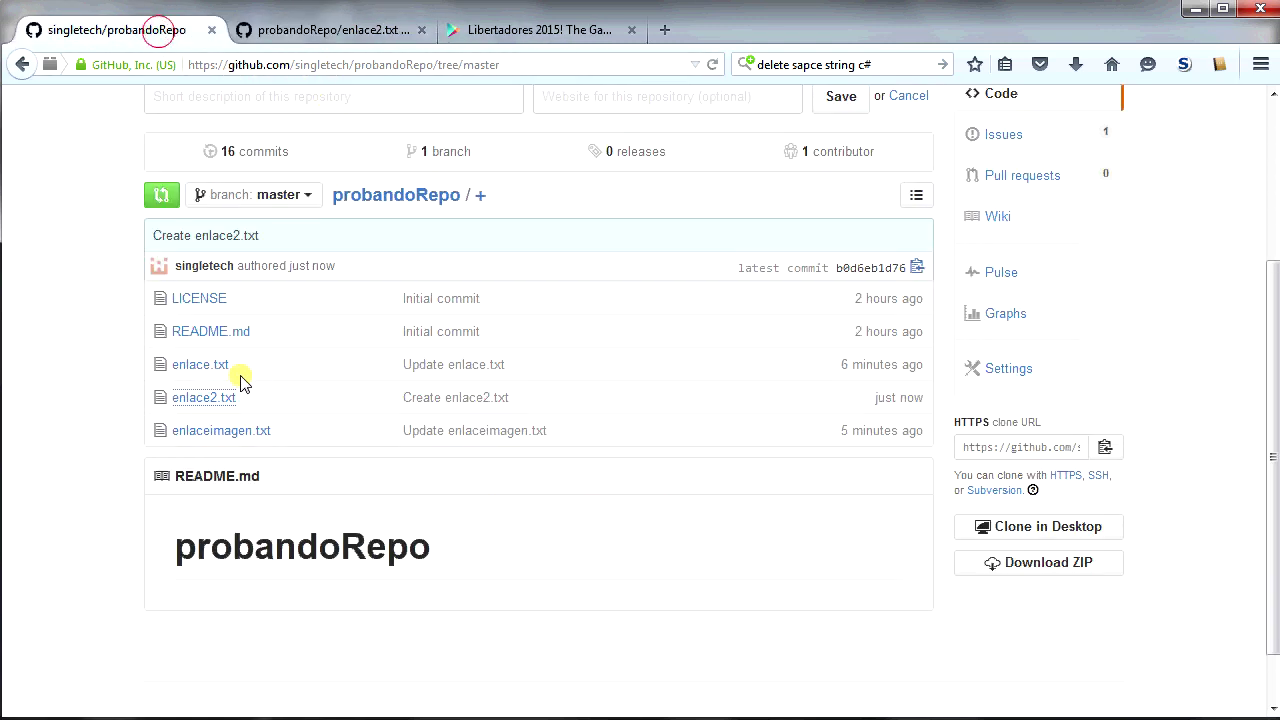
left_click(533, 29)
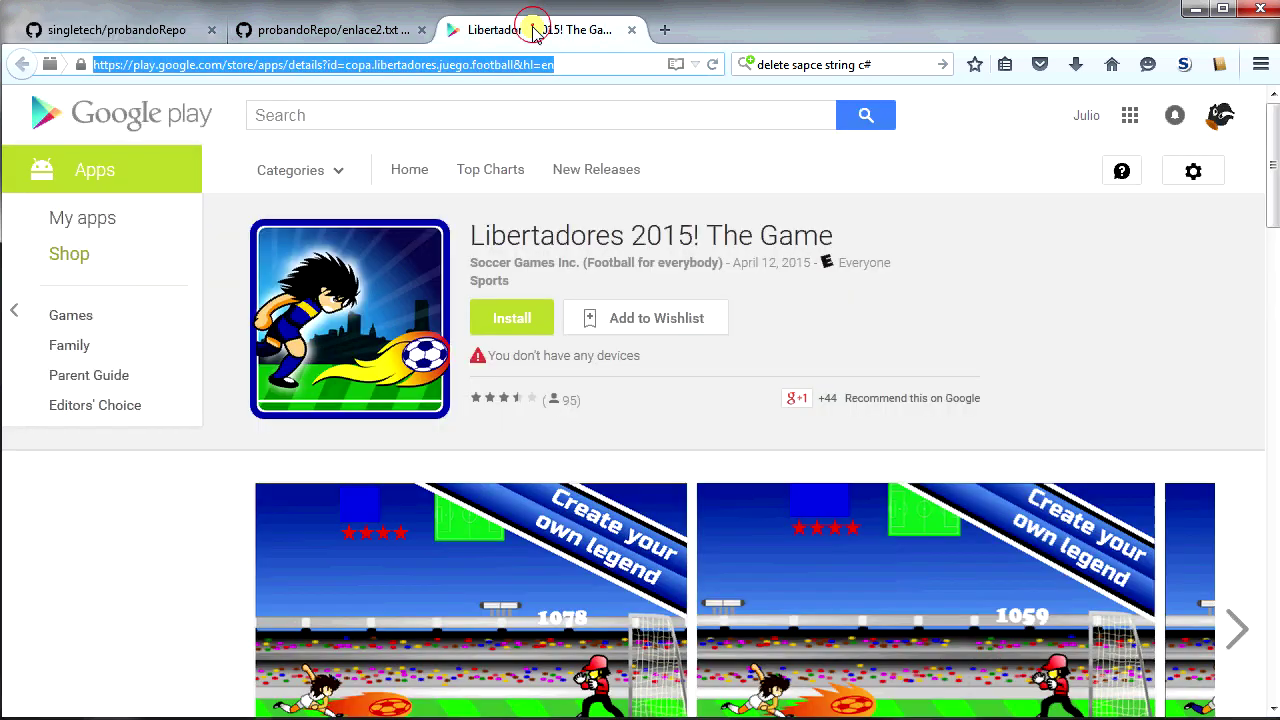
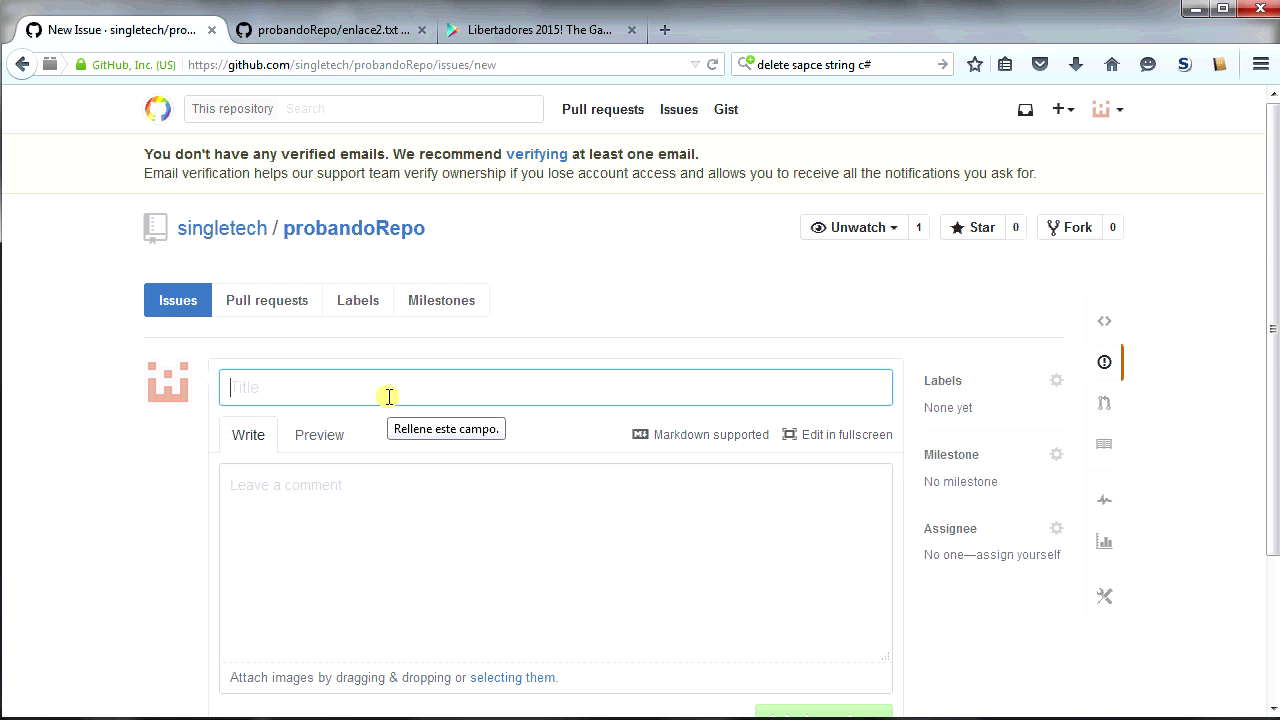
Title the new issue 'admostrado3', reusing the earlier 'admostrado' title
type("admostrado")
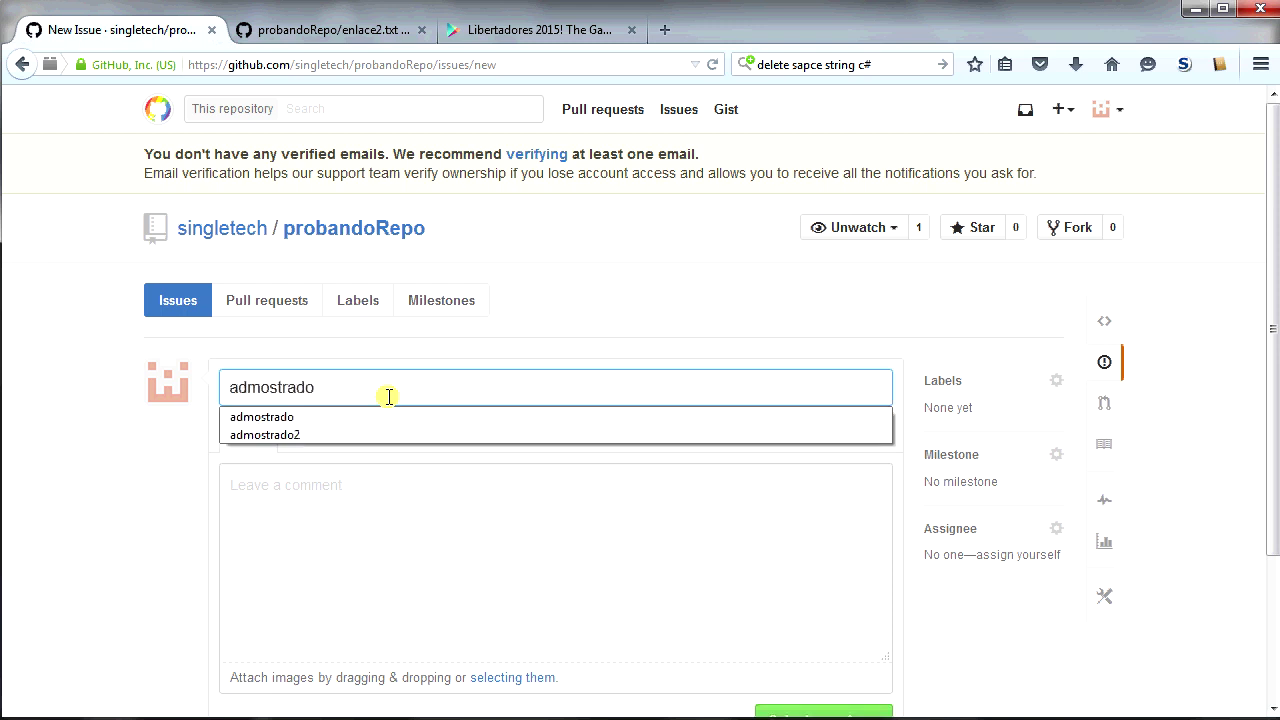
key("Down")
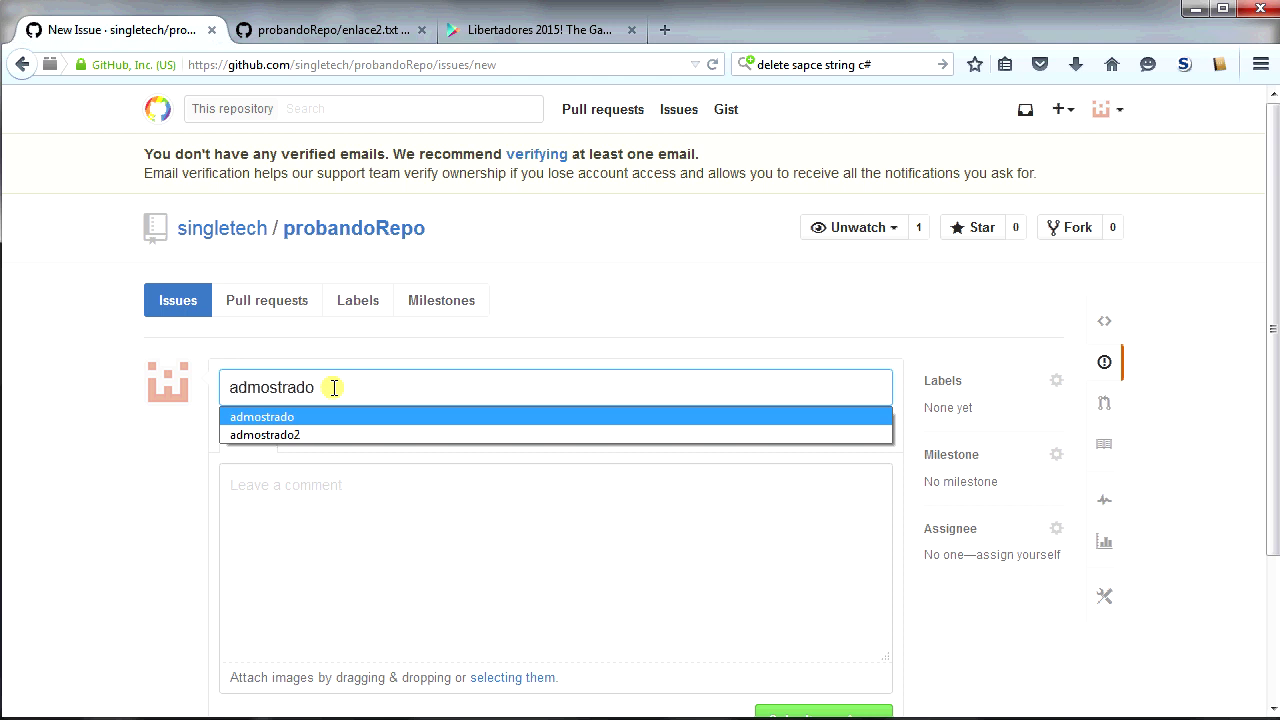
type("3")
Attach PROMOBionfly.png from Explorer to the issue comment and submit the issue
left_click(318, 541)
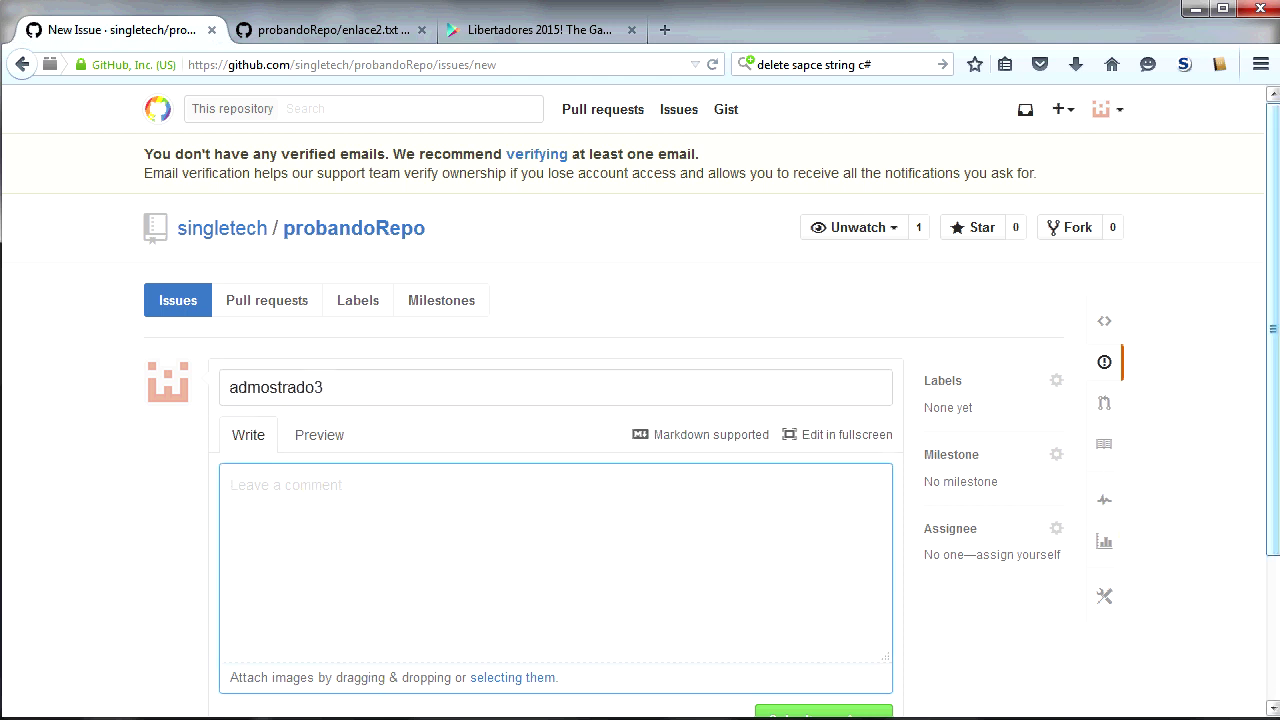
mouse_move(393, 719)
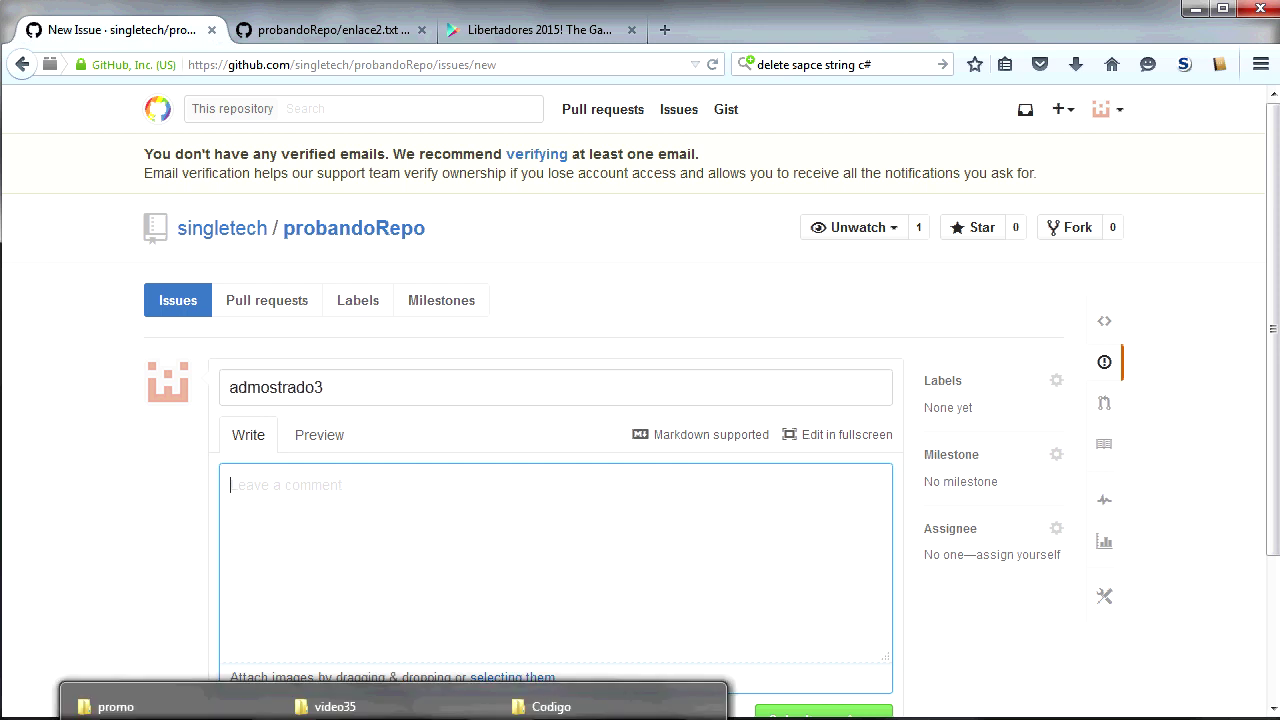
left_click(150, 712)
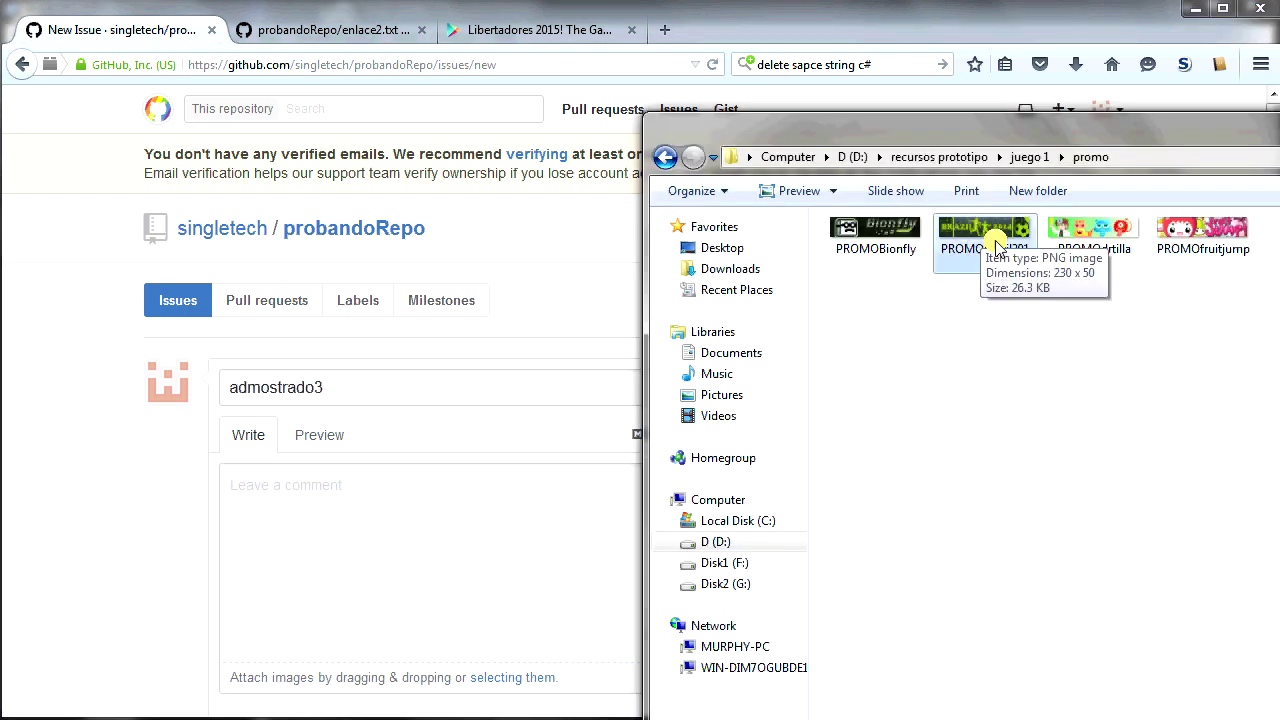
left_click_drag(877, 237, 362, 513)
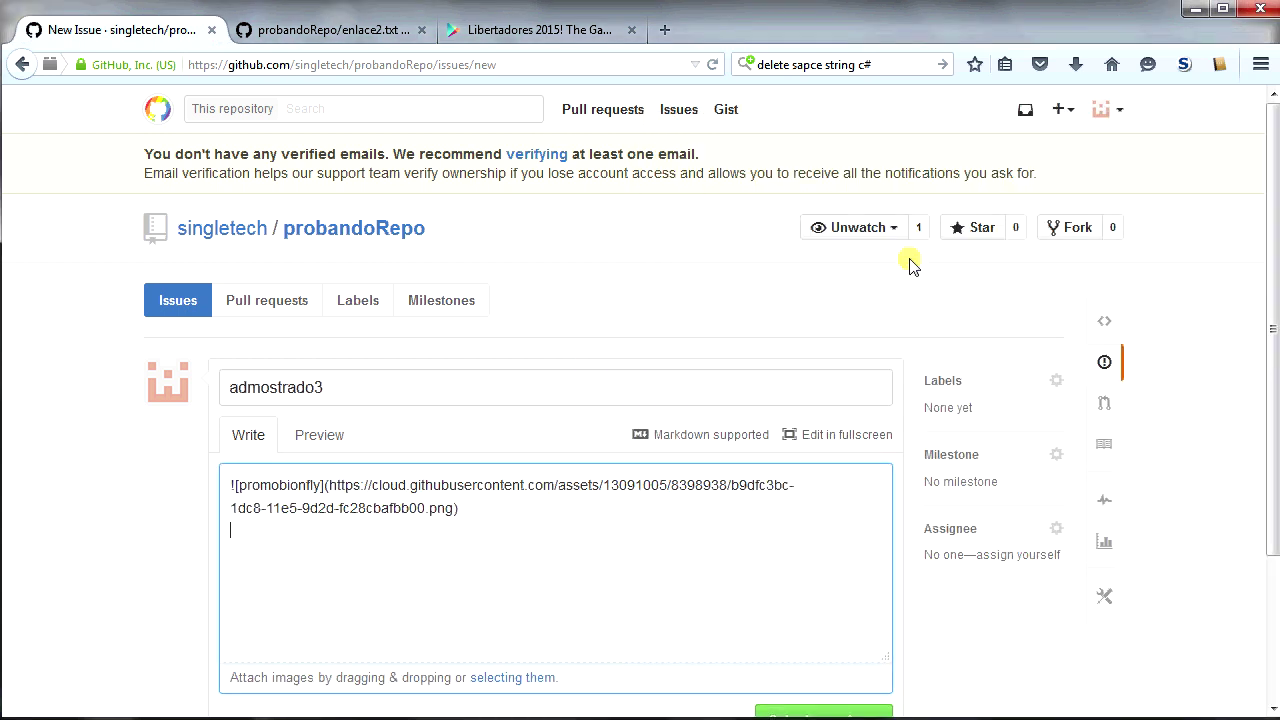
scroll(580, 485, "down", 3)
scroll(530, 465, "up", 2)
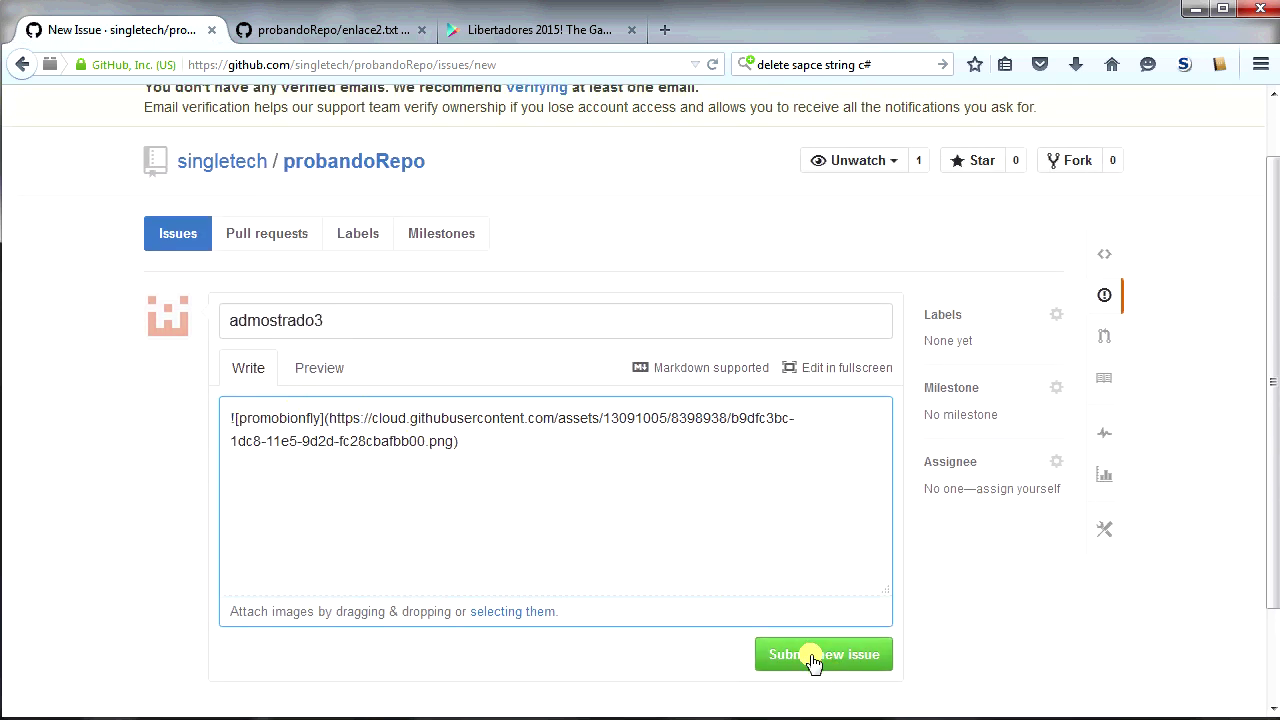
left_click(815, 656)
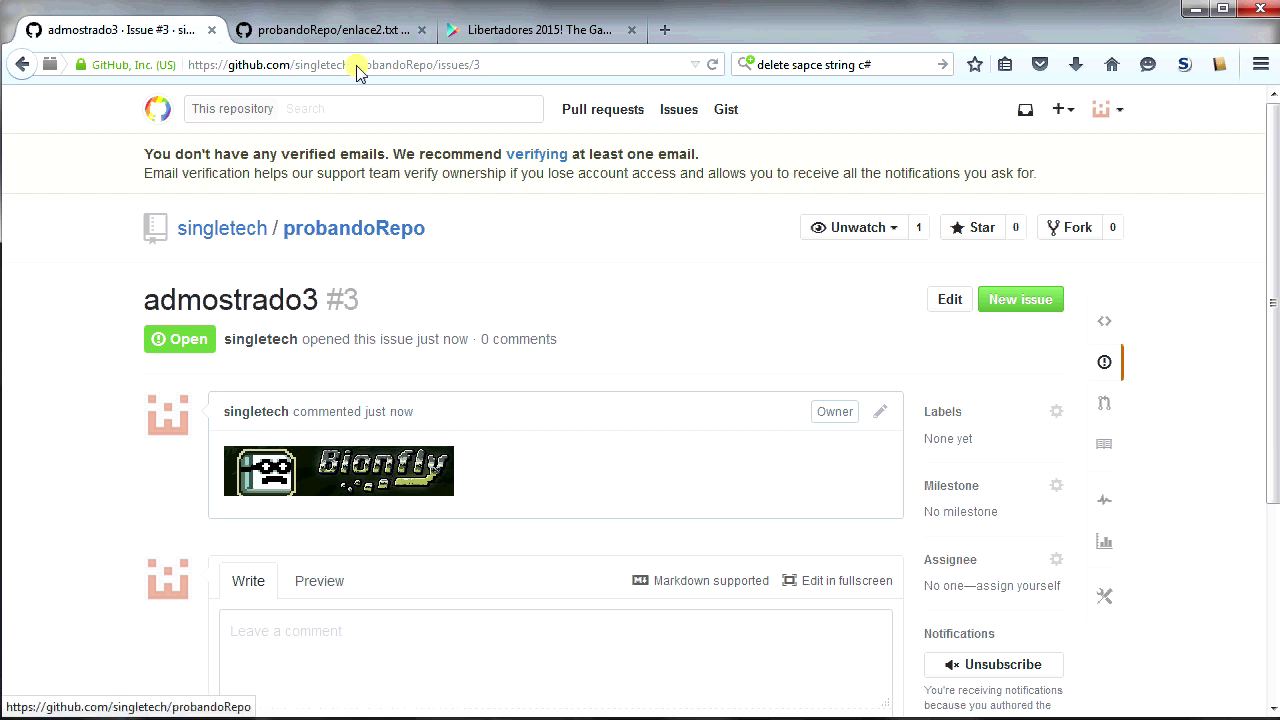
View enlace2.txt as raw and select its full address
left_click(350, 29)
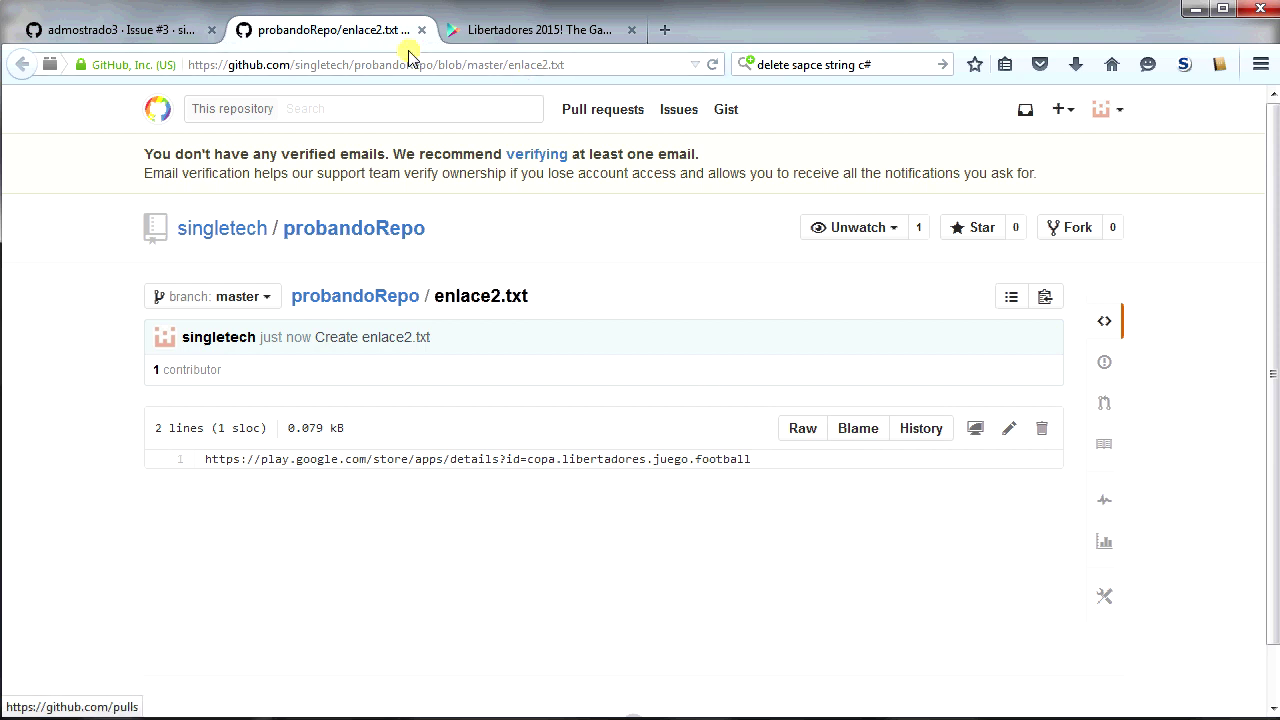
left_click(805, 438)
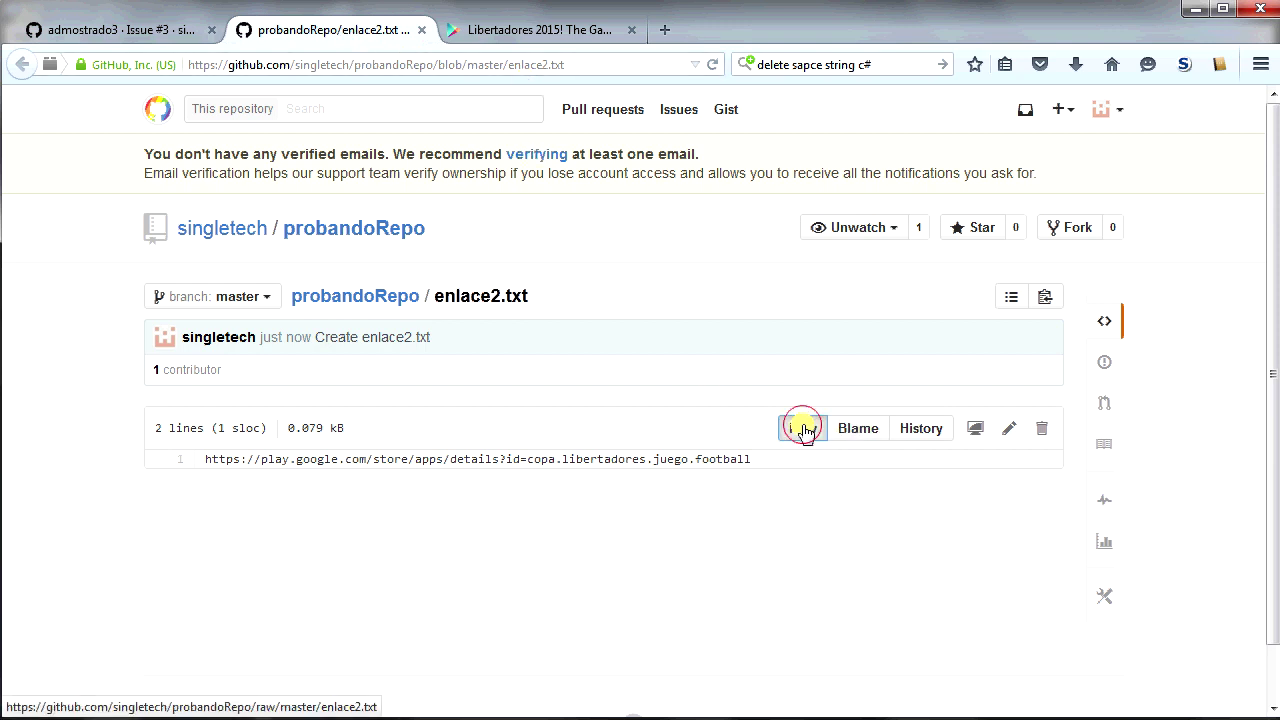
left_click(805, 430)
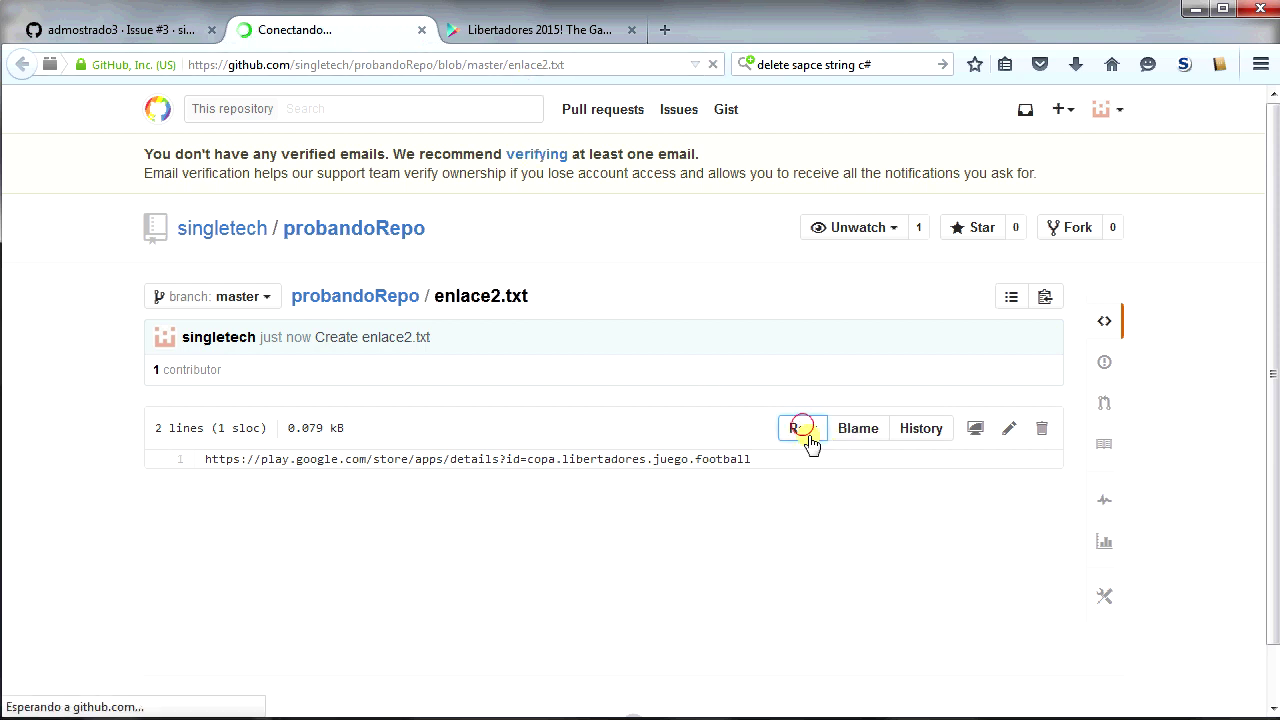
left_click(527, 58)
left_click(489, 66)
Copy the issue #3 Bionfly image address and load the image alone in a new tab
left_click(143, 28)
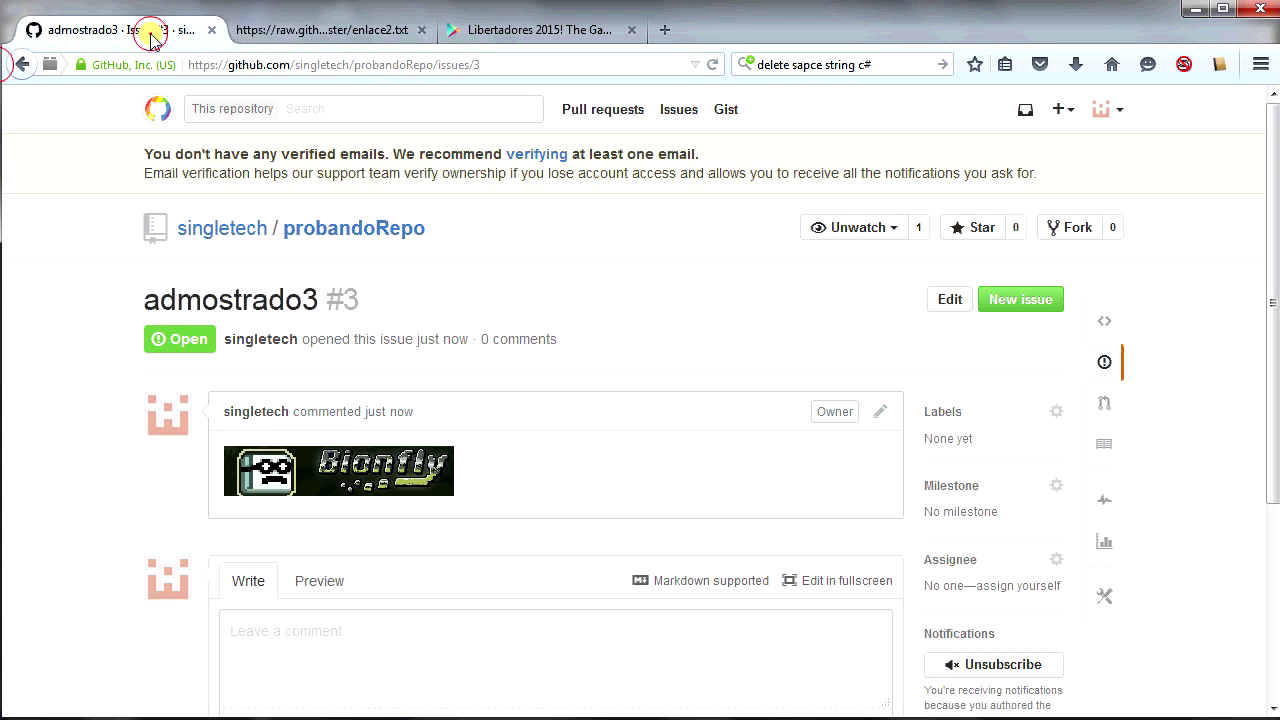
right_click(342, 470)
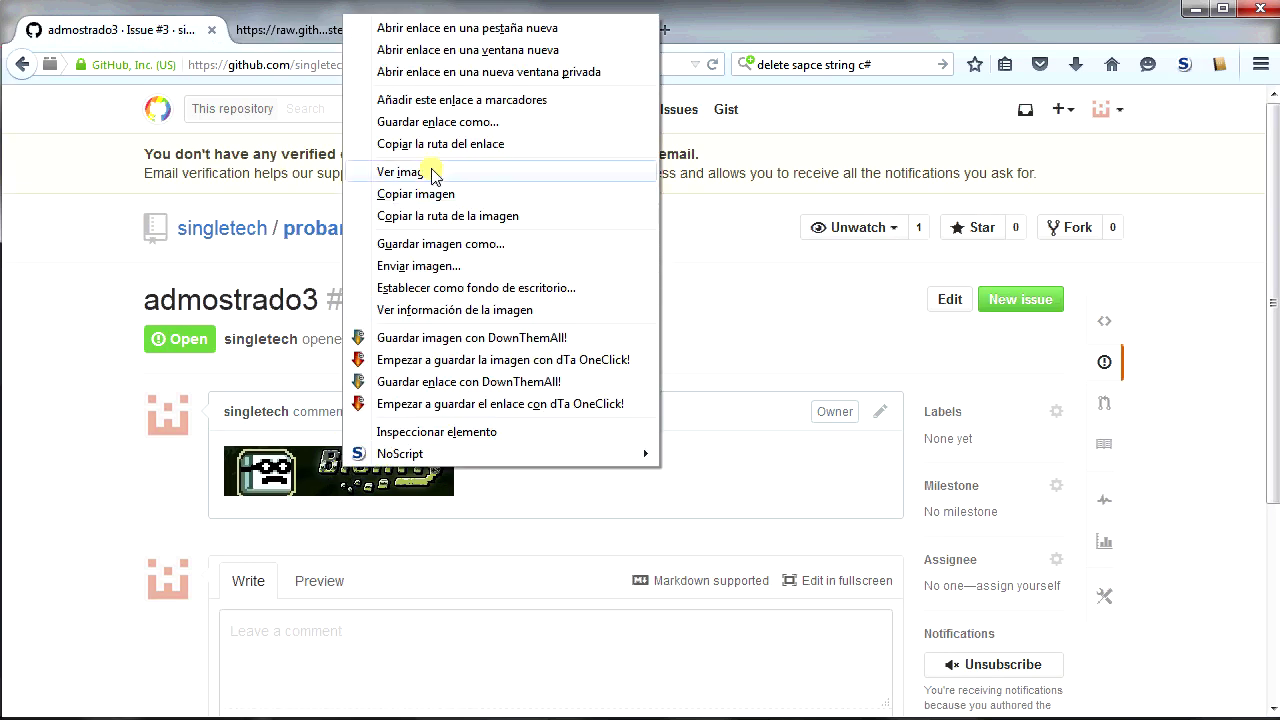
left_click(449, 216)
left_click(662, 29)
right_click(487, 71)
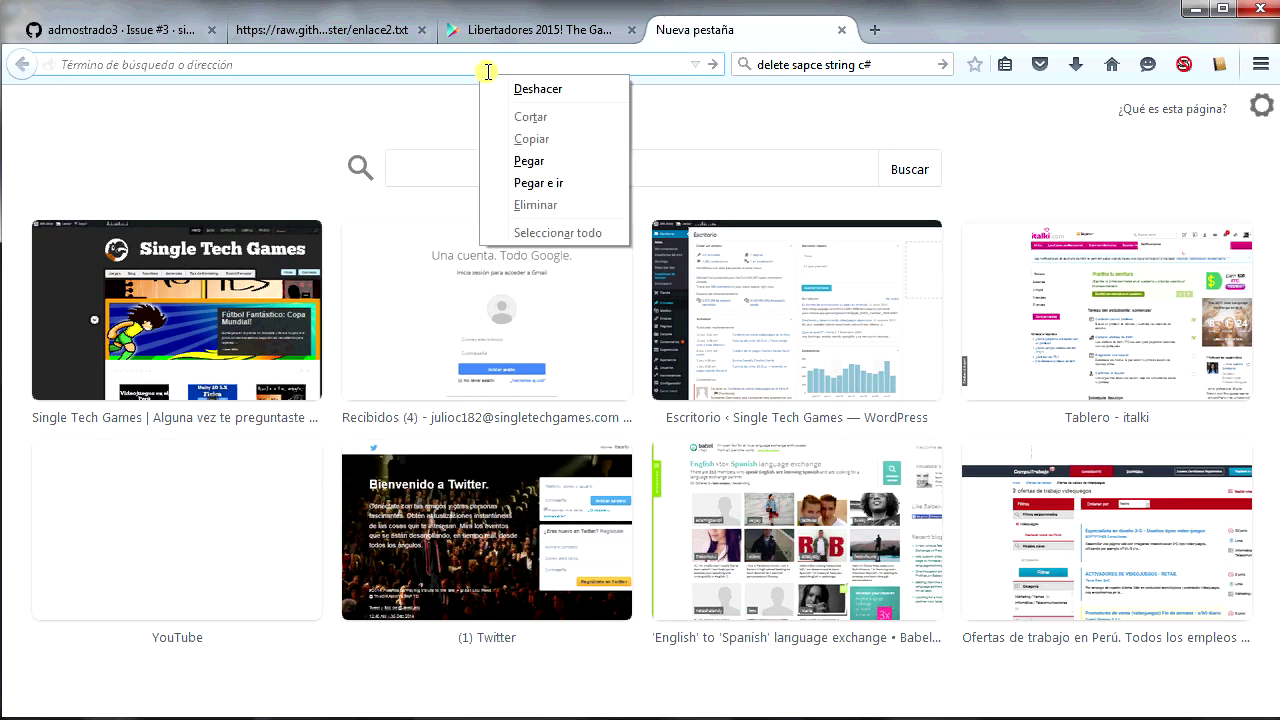
left_click(533, 158)
key("Return")
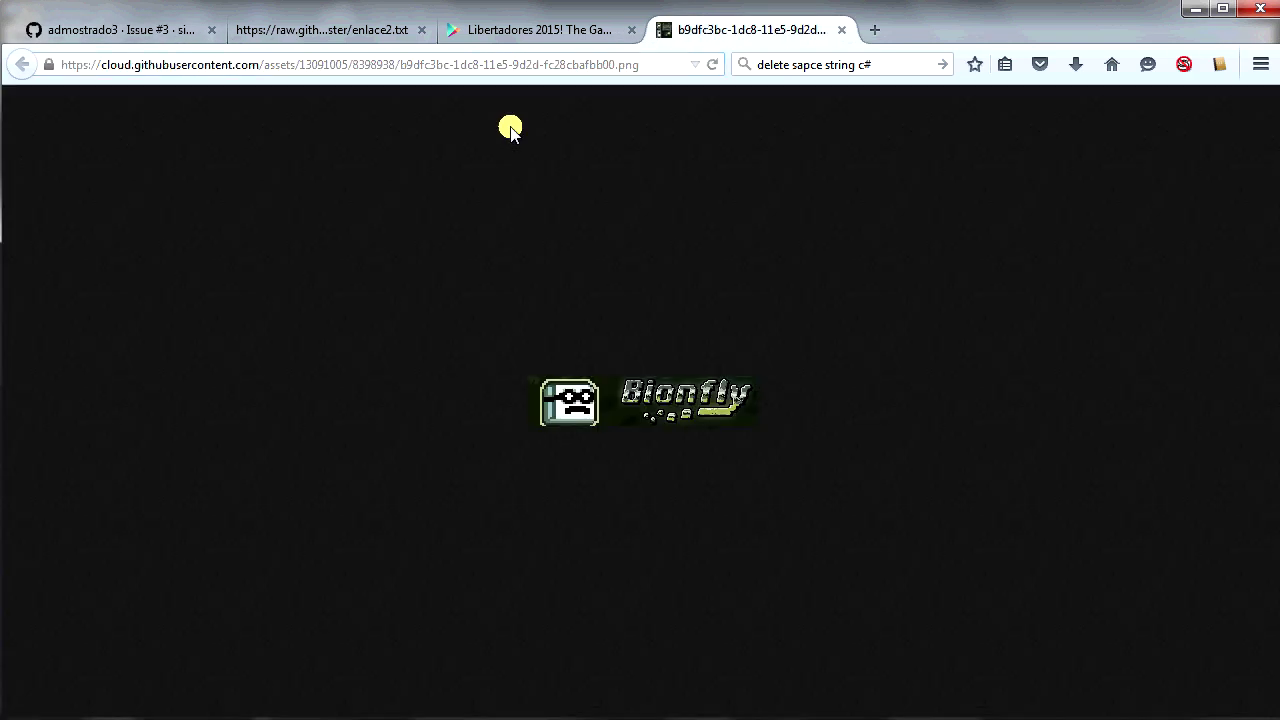
left_click(650, 62)
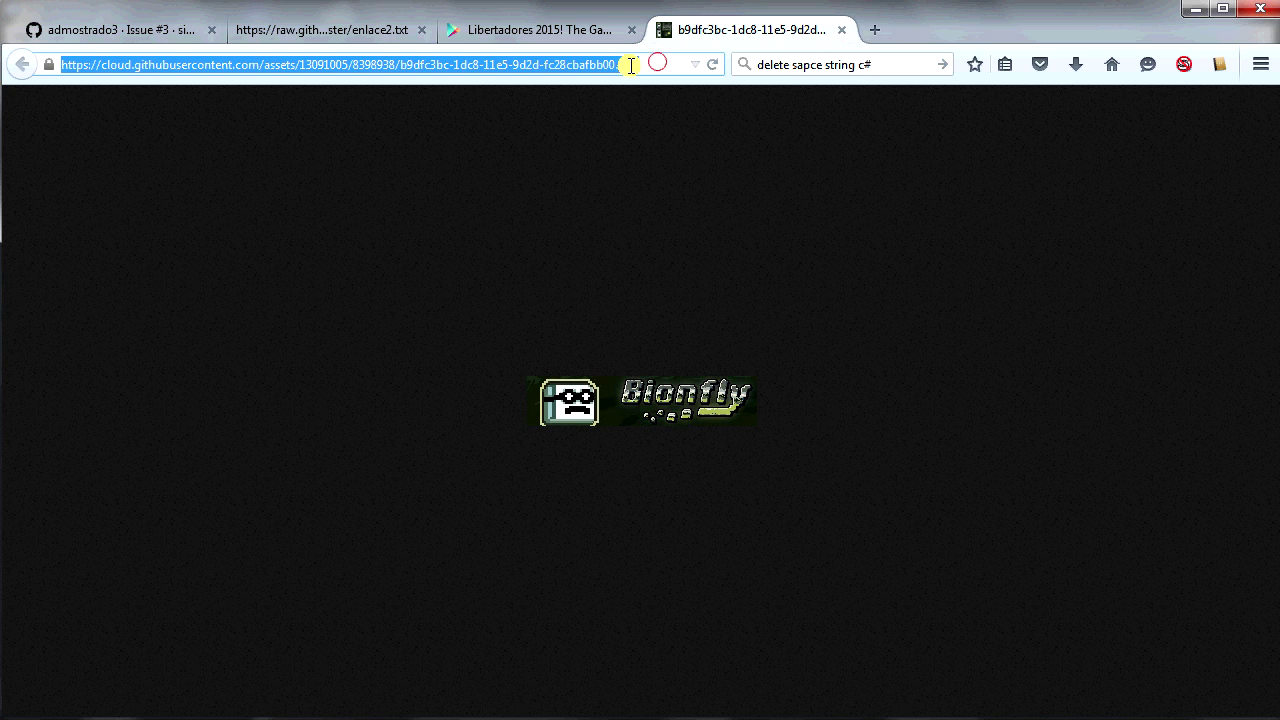
Close the Libertadores tab, compare the raw enlace2.txt and image tabs, then open the profile page
left_click(358, 34)
left_click_drag(531, 63, 40, 64)
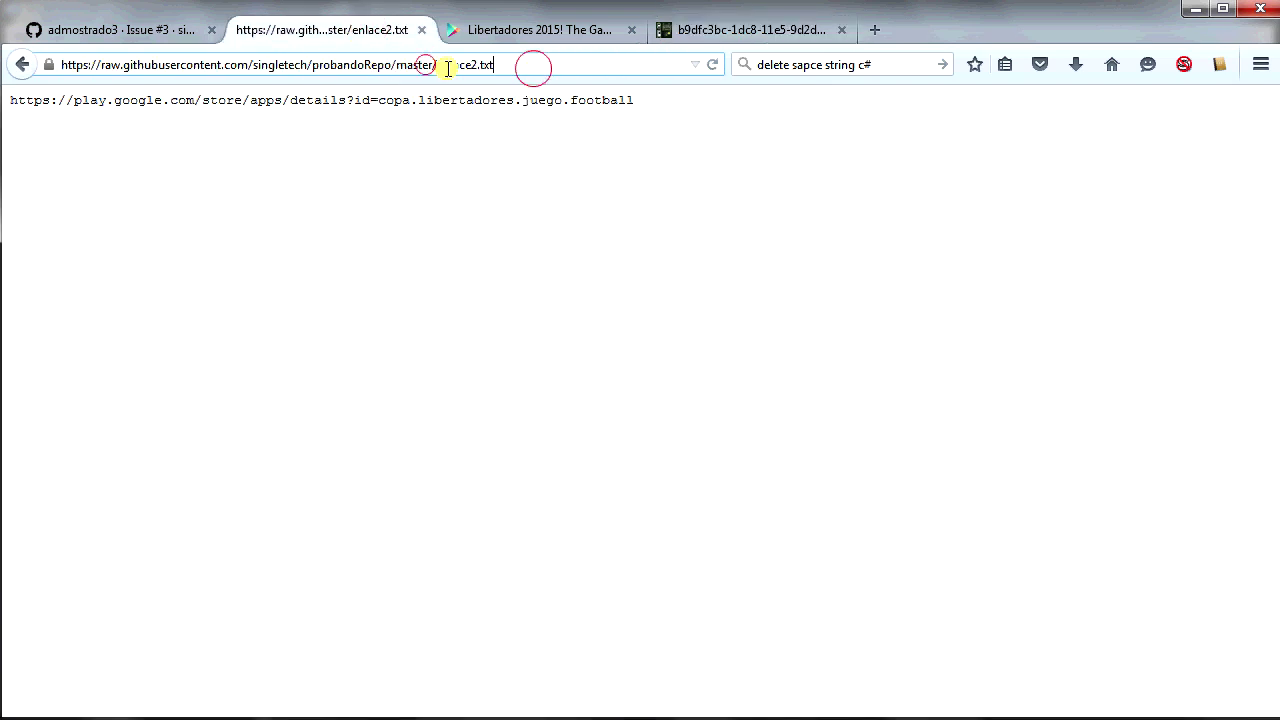
left_click(695, 32)
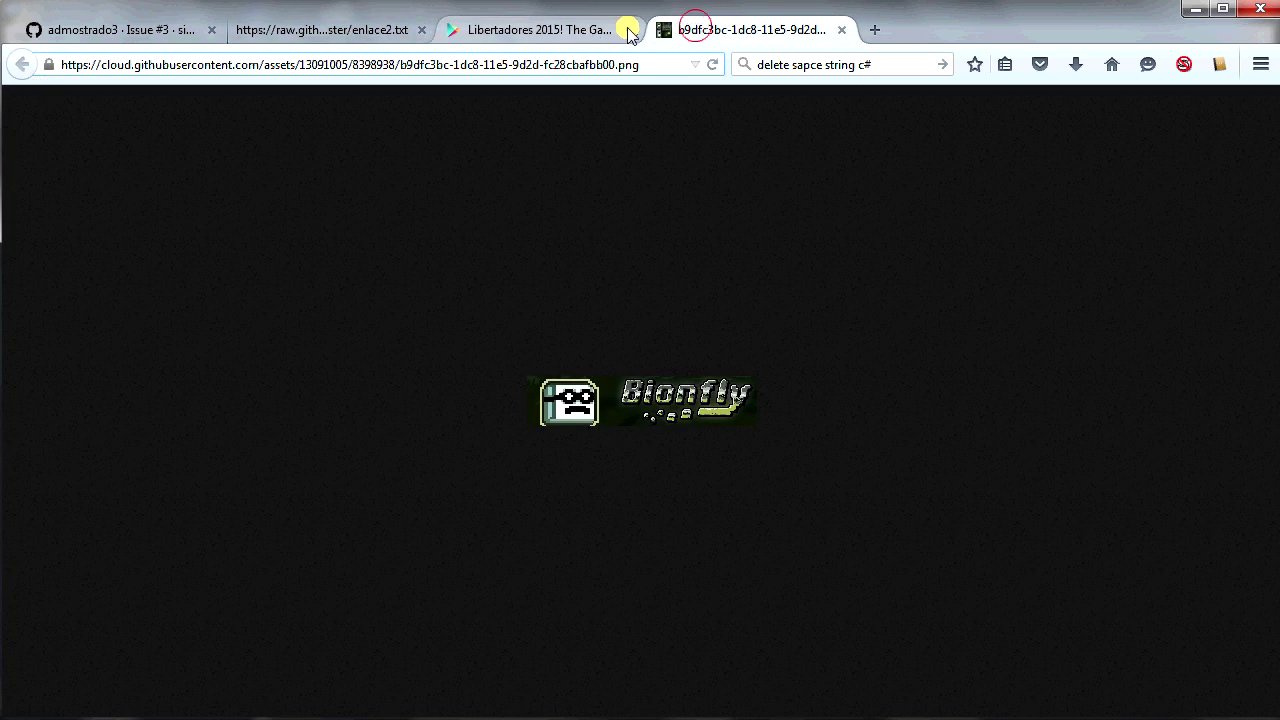
left_click(631, 30)
left_click(375, 30)
left_click(520, 30)
left_click(350, 30)
left_click(520, 30)
left_click(345, 30)
left_click(148, 29)
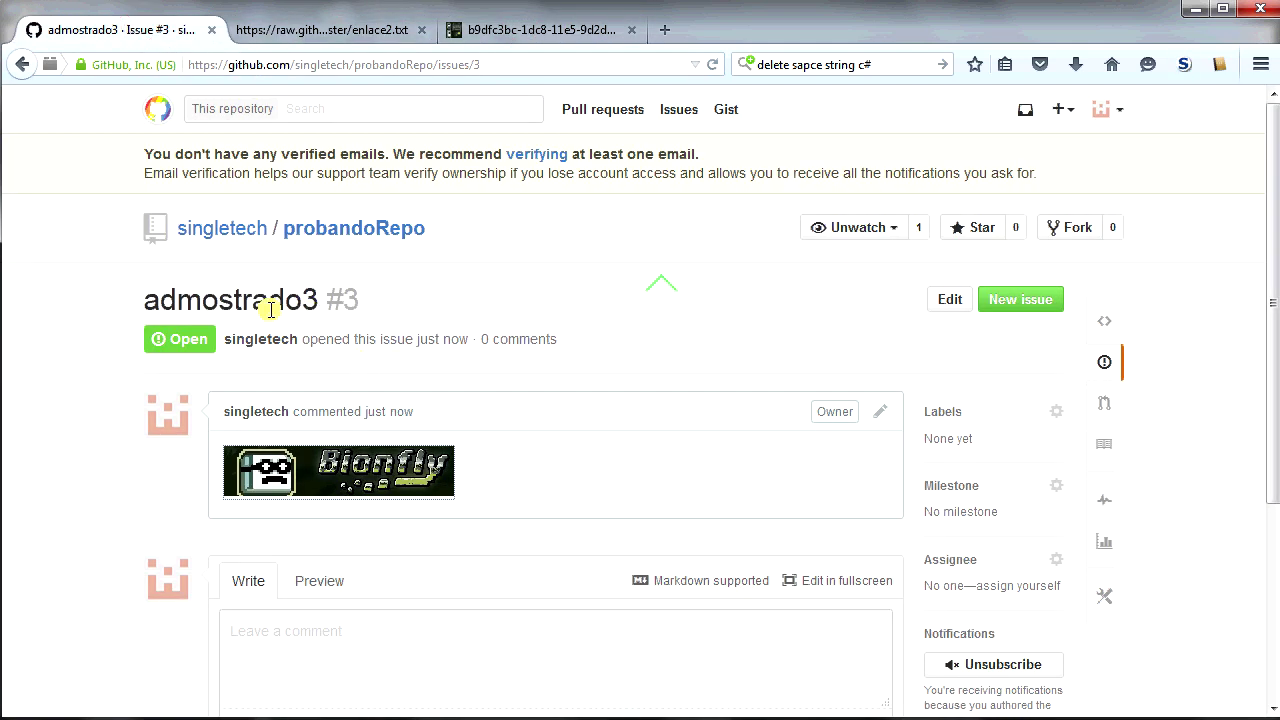
left_click(237, 229)
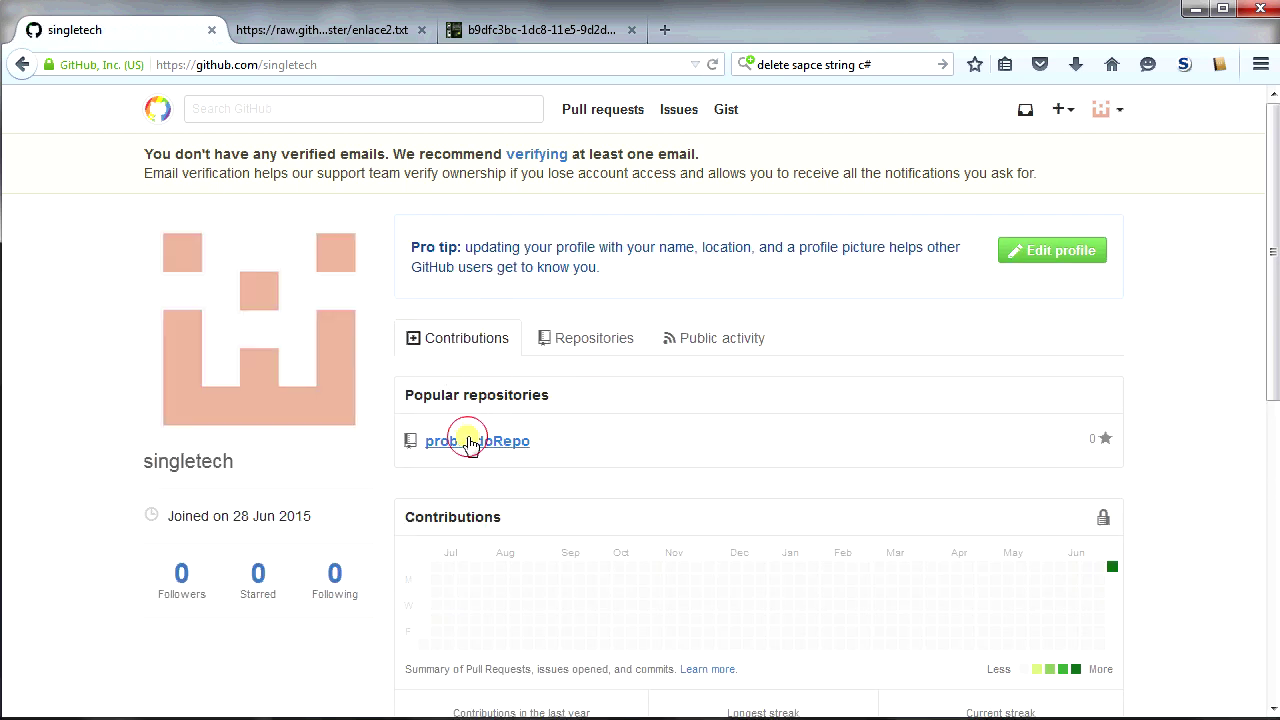
Start a new file in probandoRepo named enlaceimagen2.txt
left_click(465, 441)
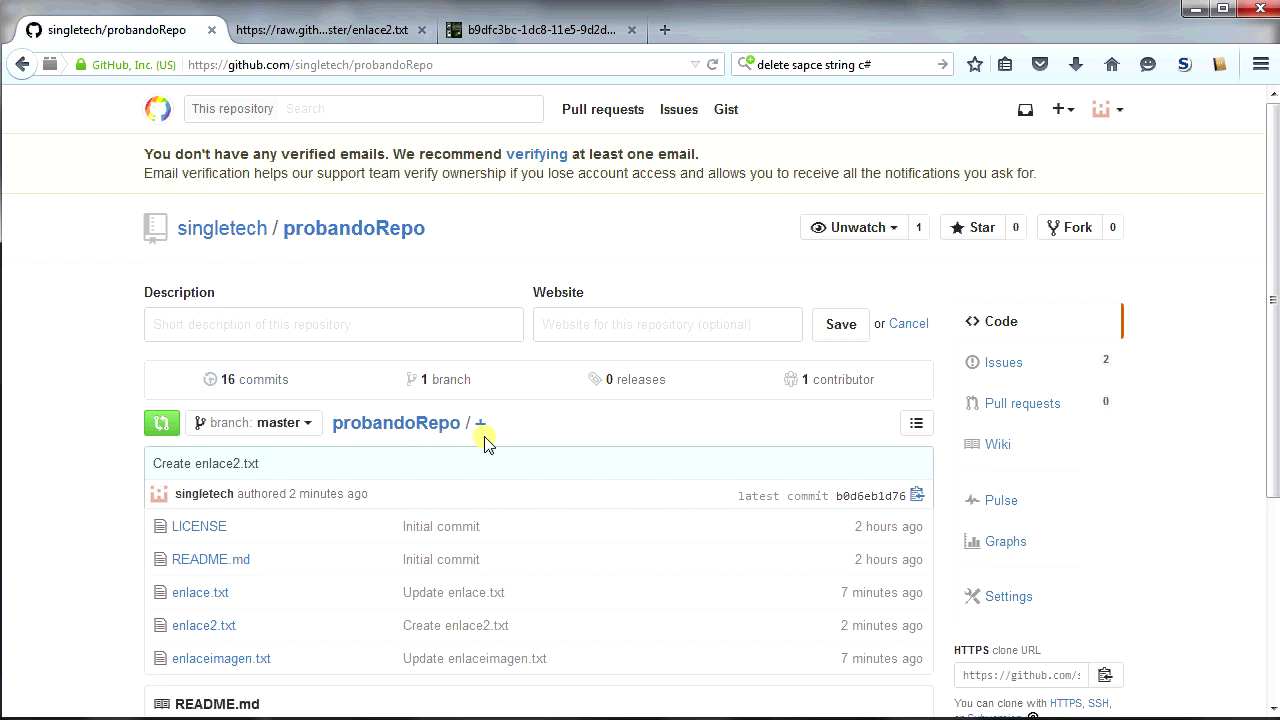
left_click(480, 426)
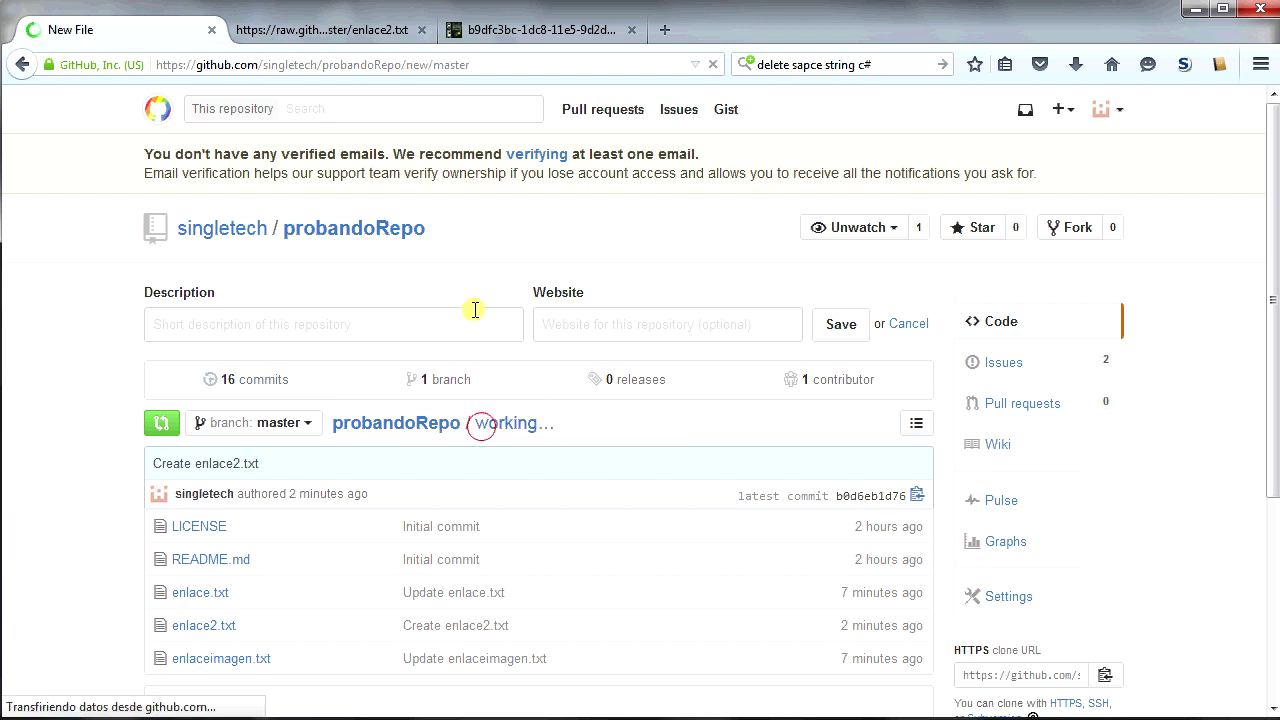
left_click(329, 309)
type("en")
left_click(325, 370)
left_click(374, 307)
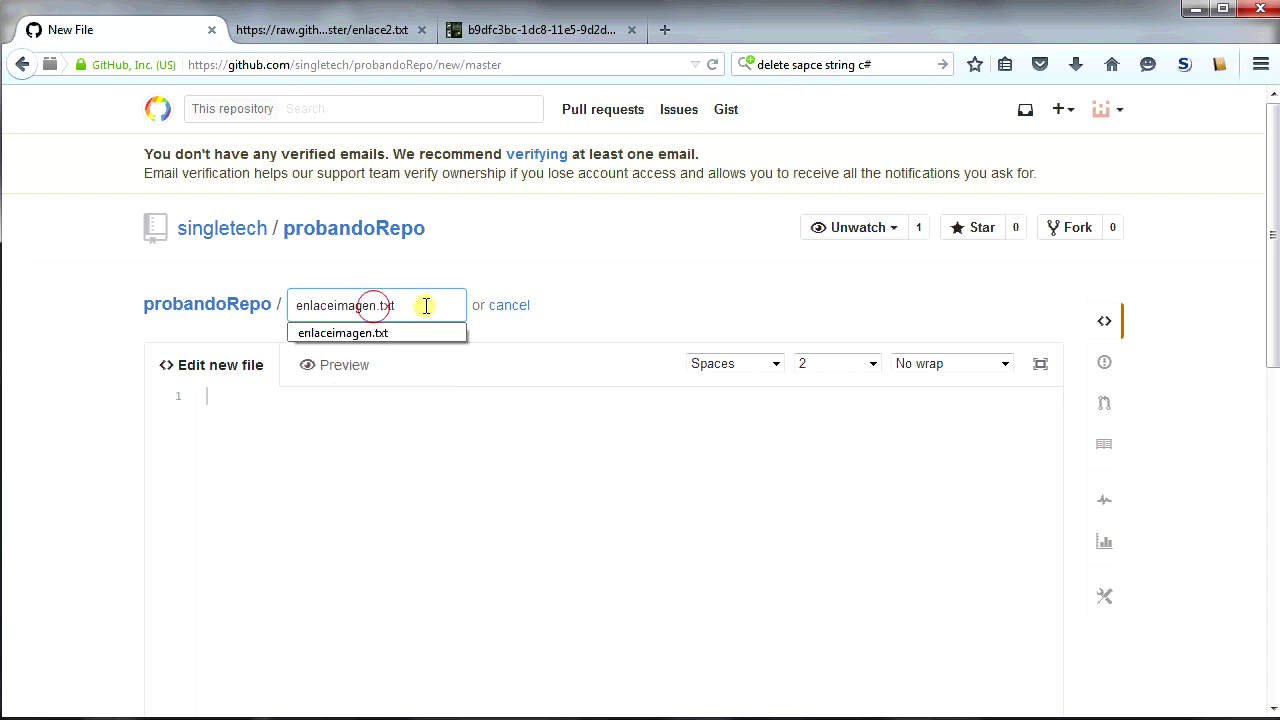
type("2")
Paste the Bionfly image address into line 1 and commit enlaceimagen2.txt to master
left_click(324, 434)
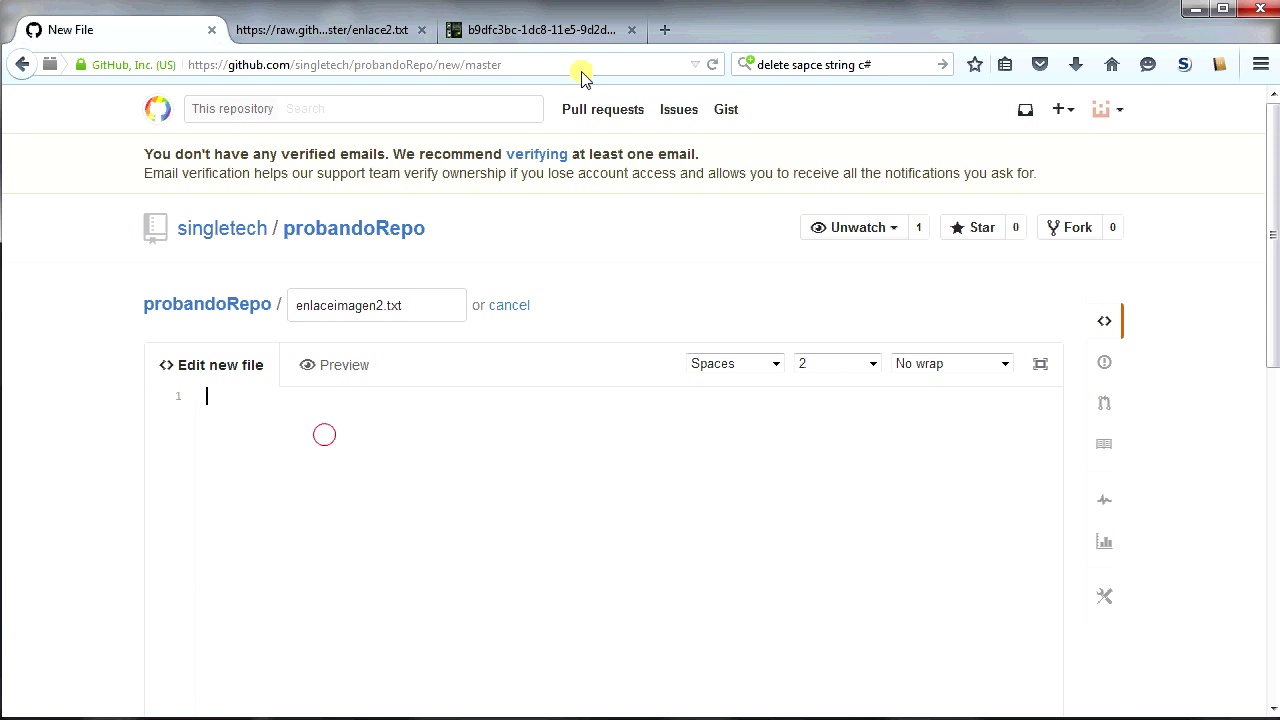
left_click(536, 29)
right_click(477, 60)
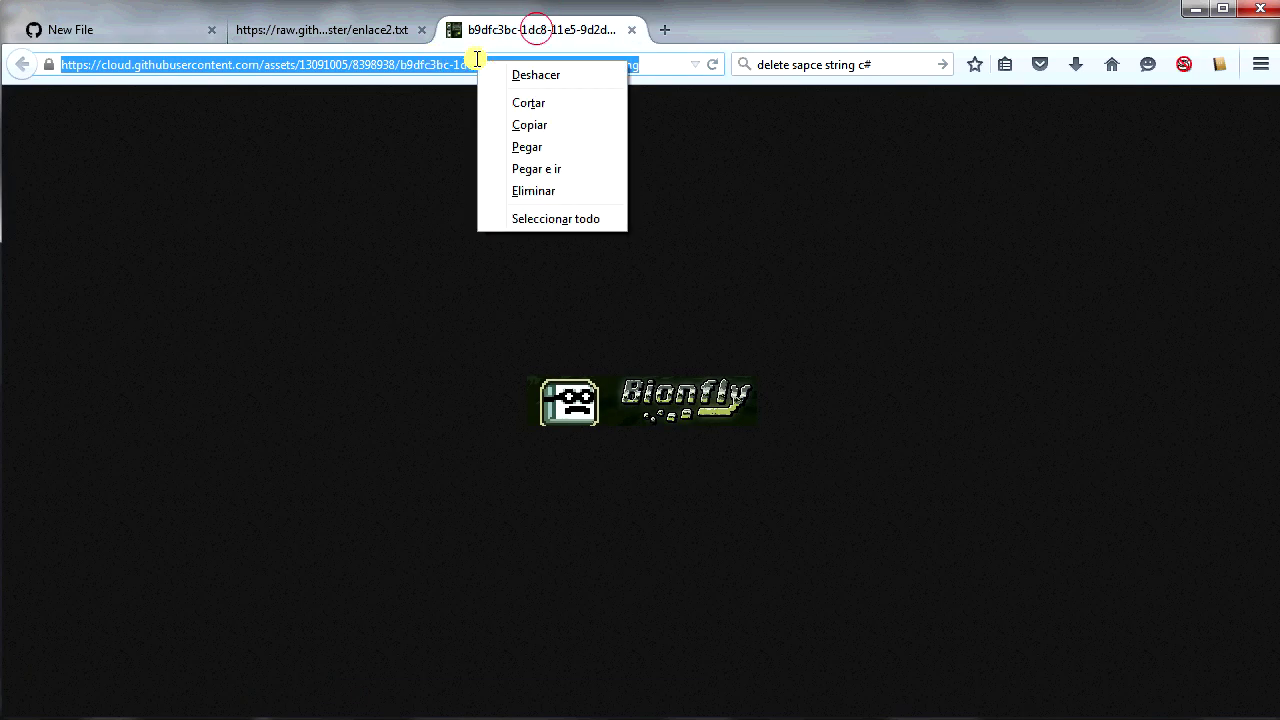
left_click(538, 125)
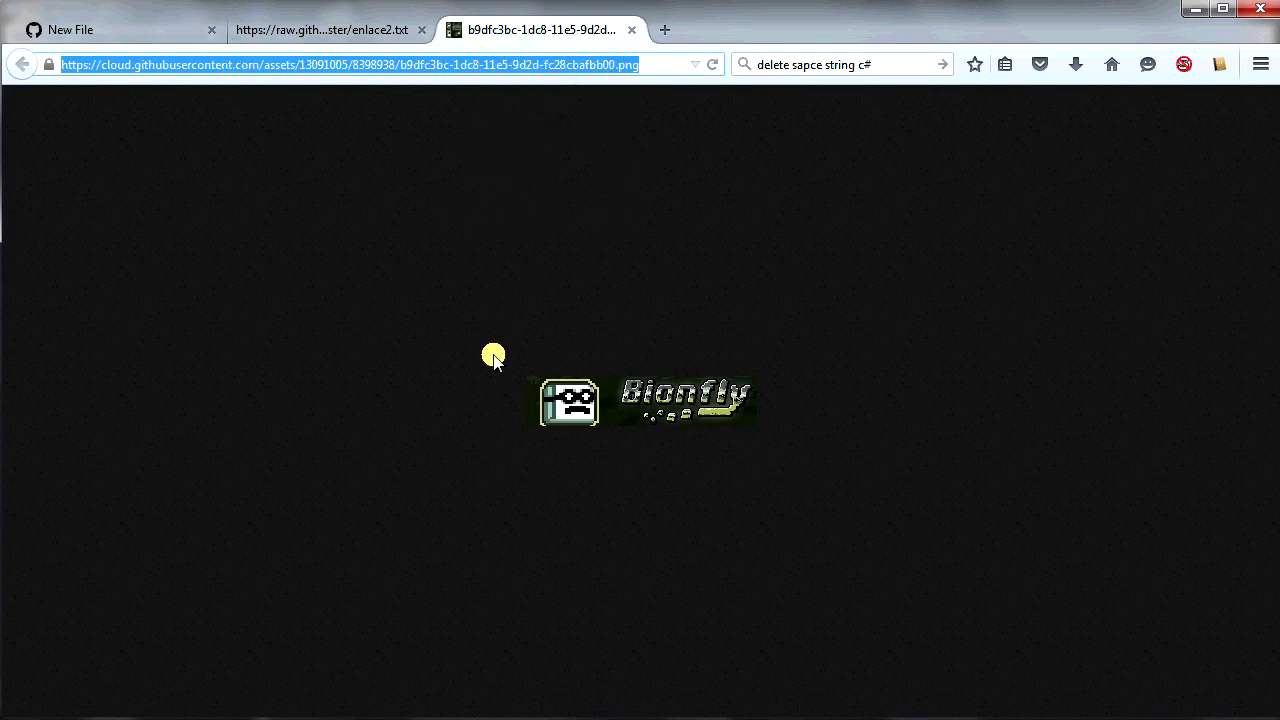
left_click(93, 30)
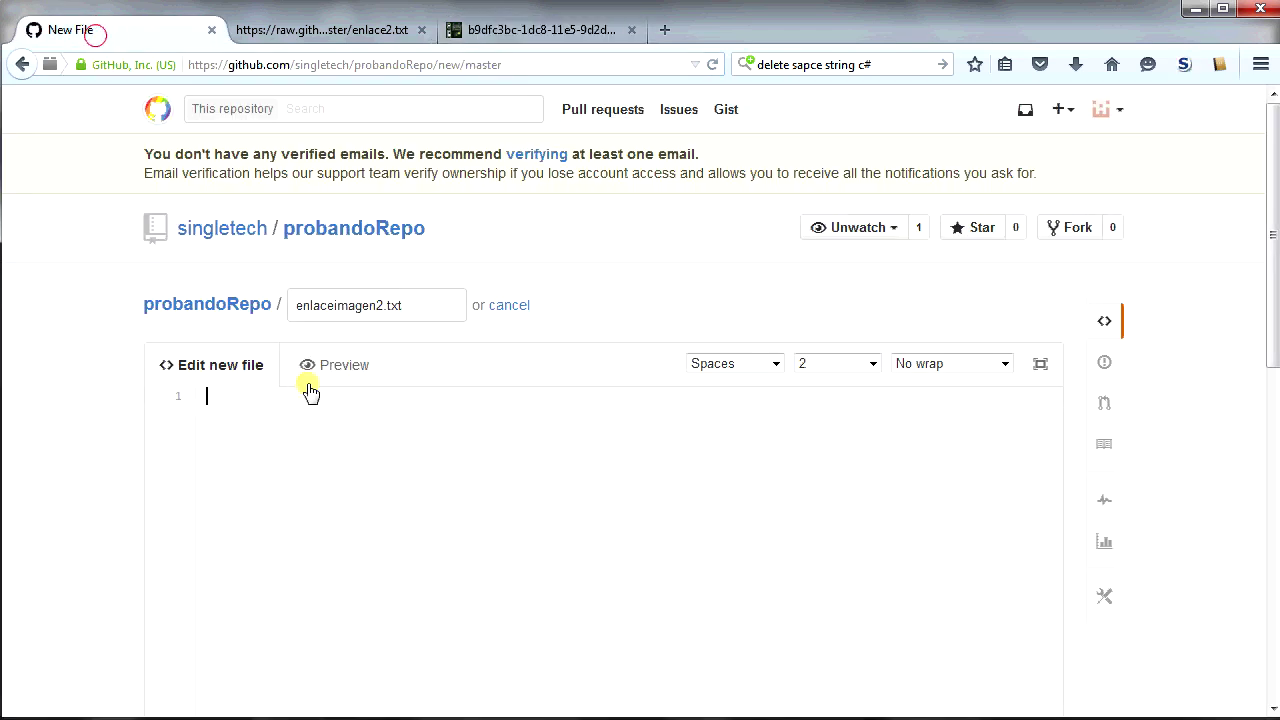
right_click(267, 399)
left_click(337, 483)
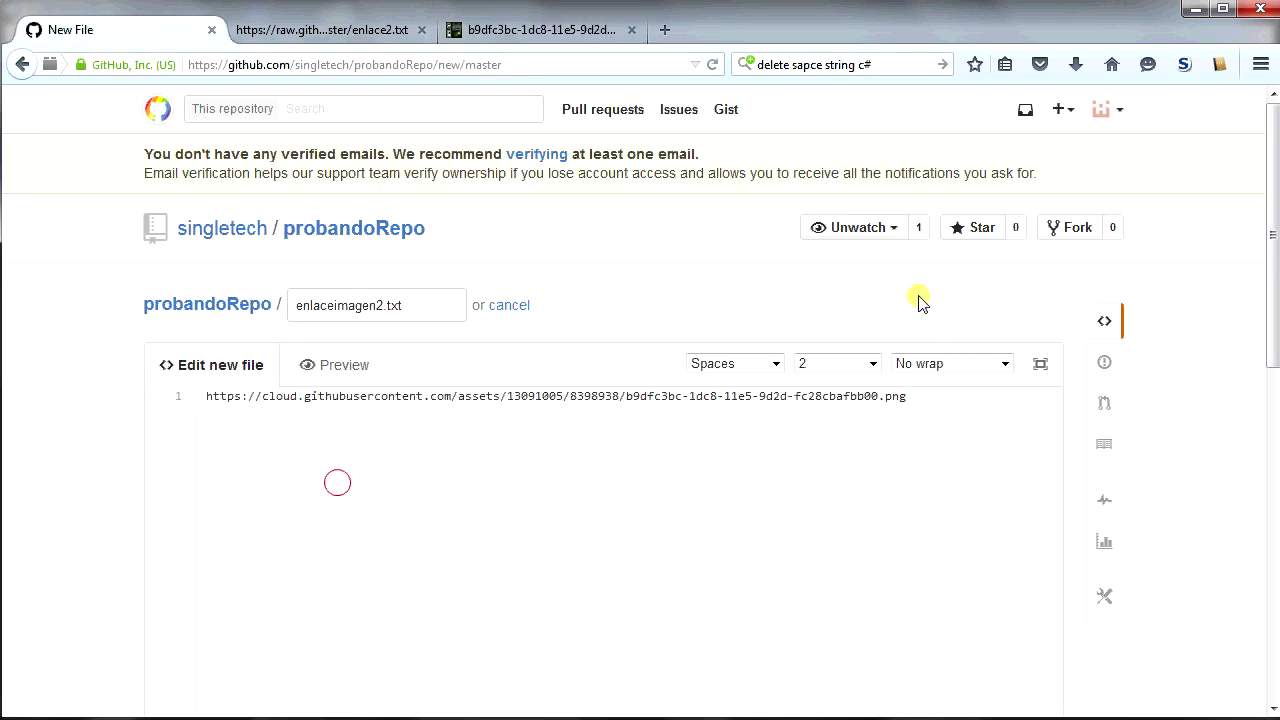
scroll(854, 437, "down", 10)
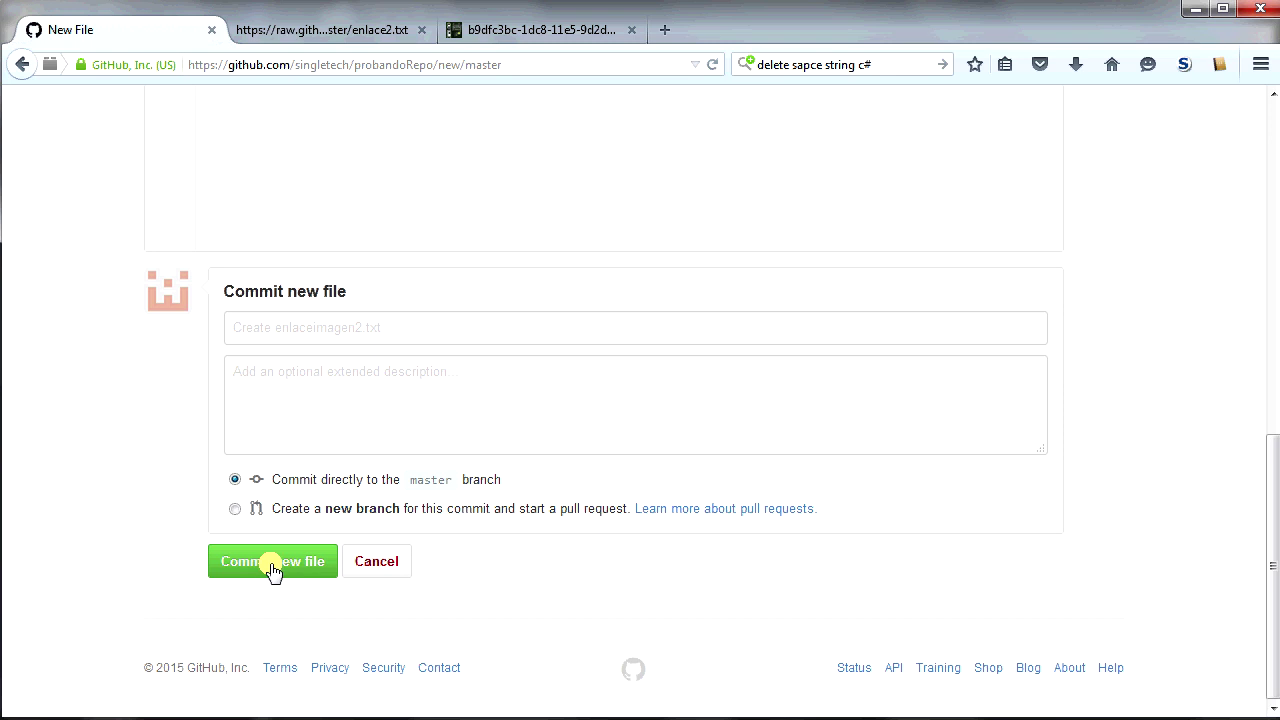
left_click(273, 565)
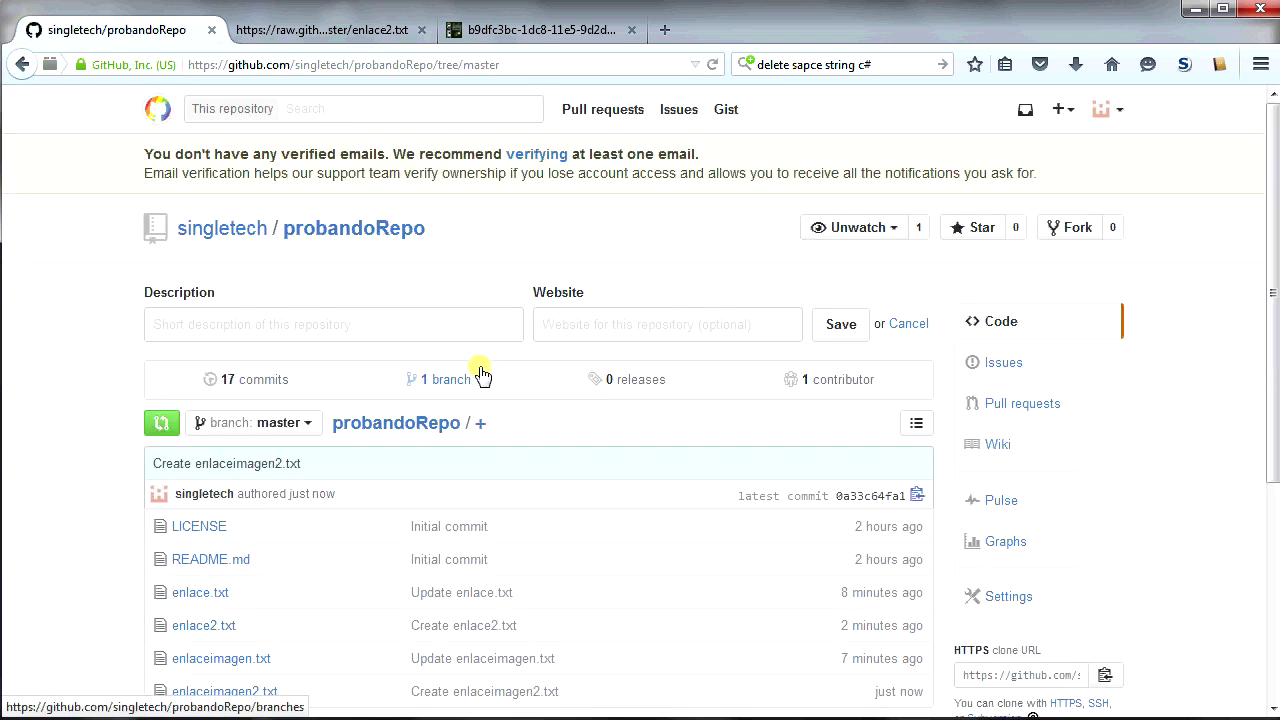
scroll(481, 374, "down", 4)
Open enlace2.txt and enlaceimagen2.txt each in a new tab
right_click(201, 401)
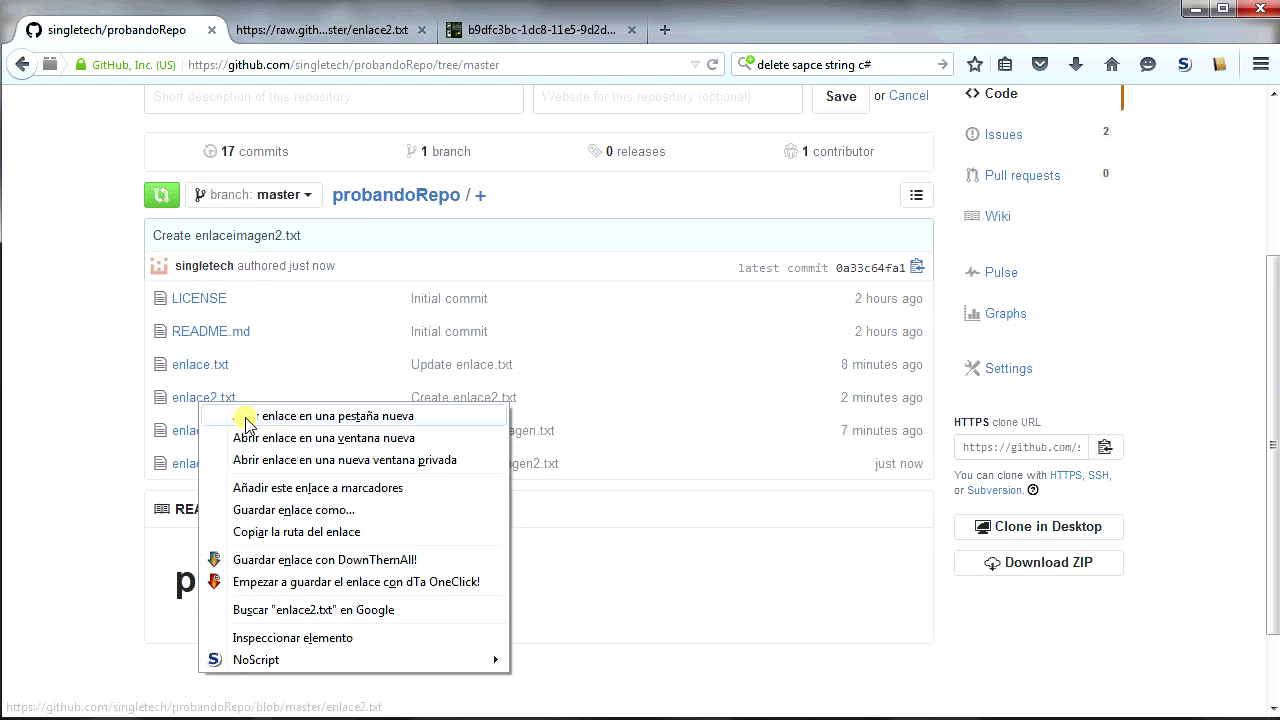
left_click(247, 418)
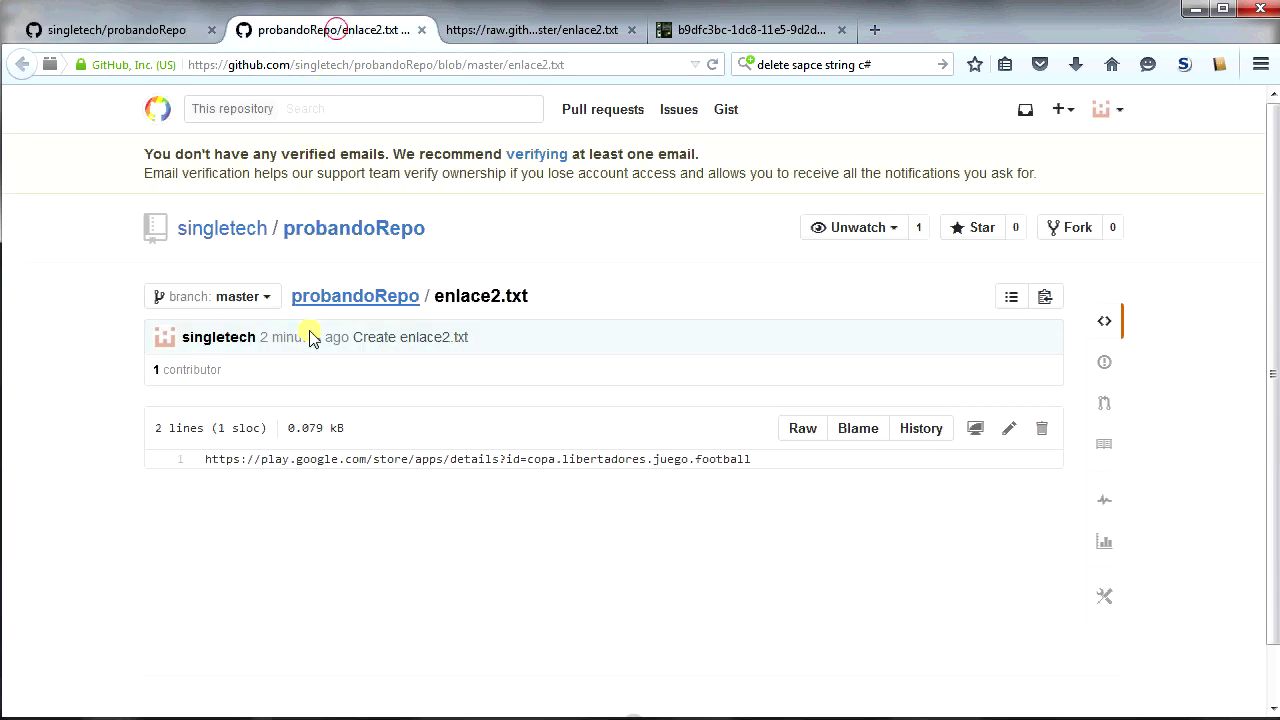
left_click(171, 29)
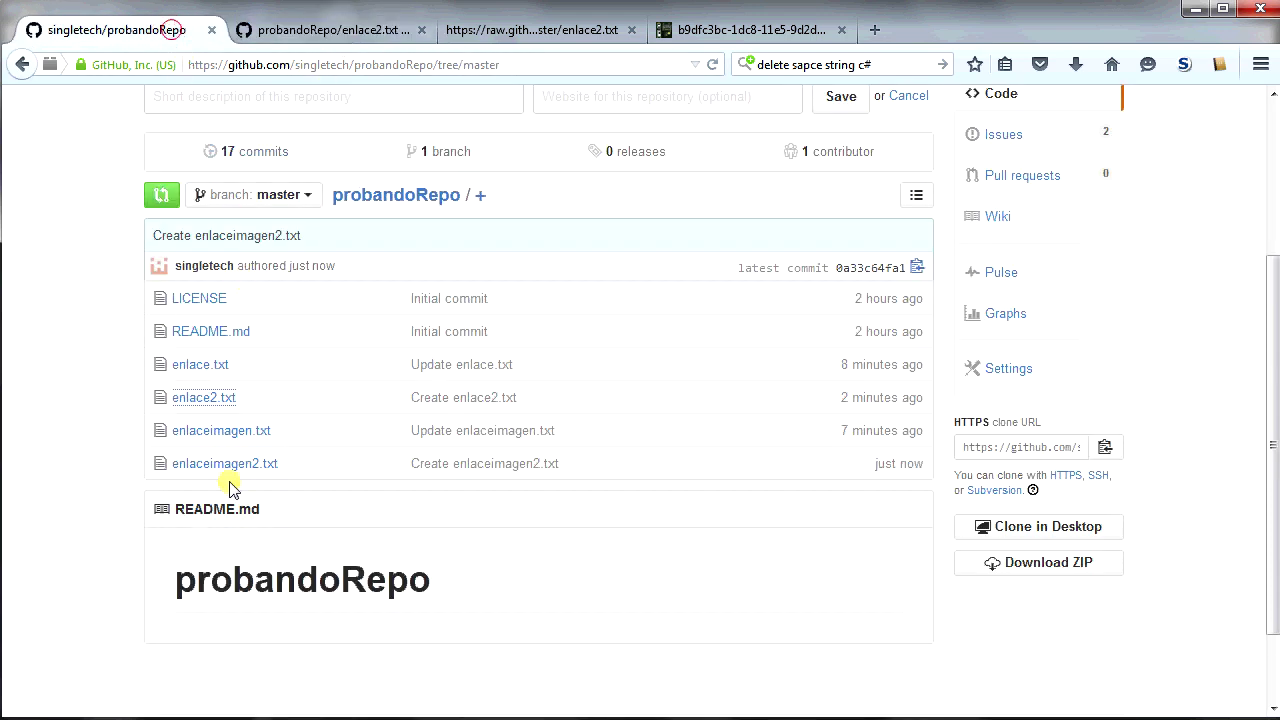
right_click(253, 471)
left_click(285, 478)
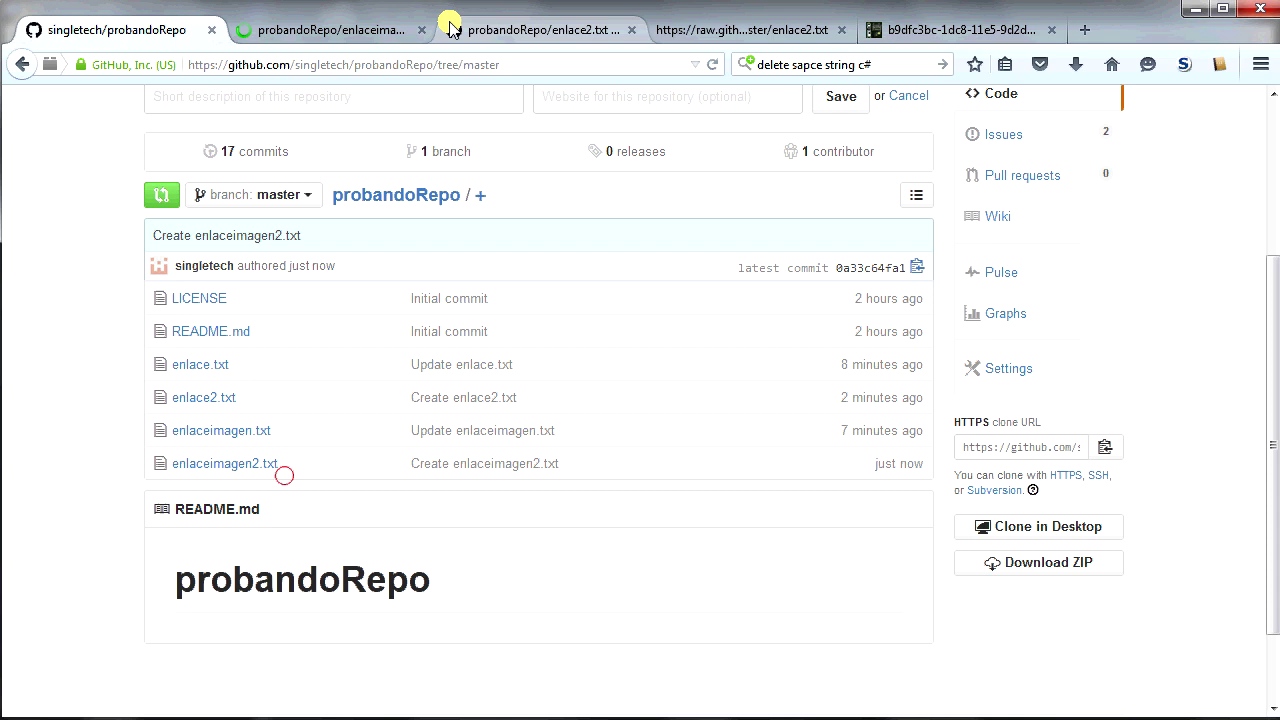
Compare the image URL in enlaceimagen2.txt with the play.google.com URL in enlace2.txt
left_click_drag(912, 459, 207, 459)
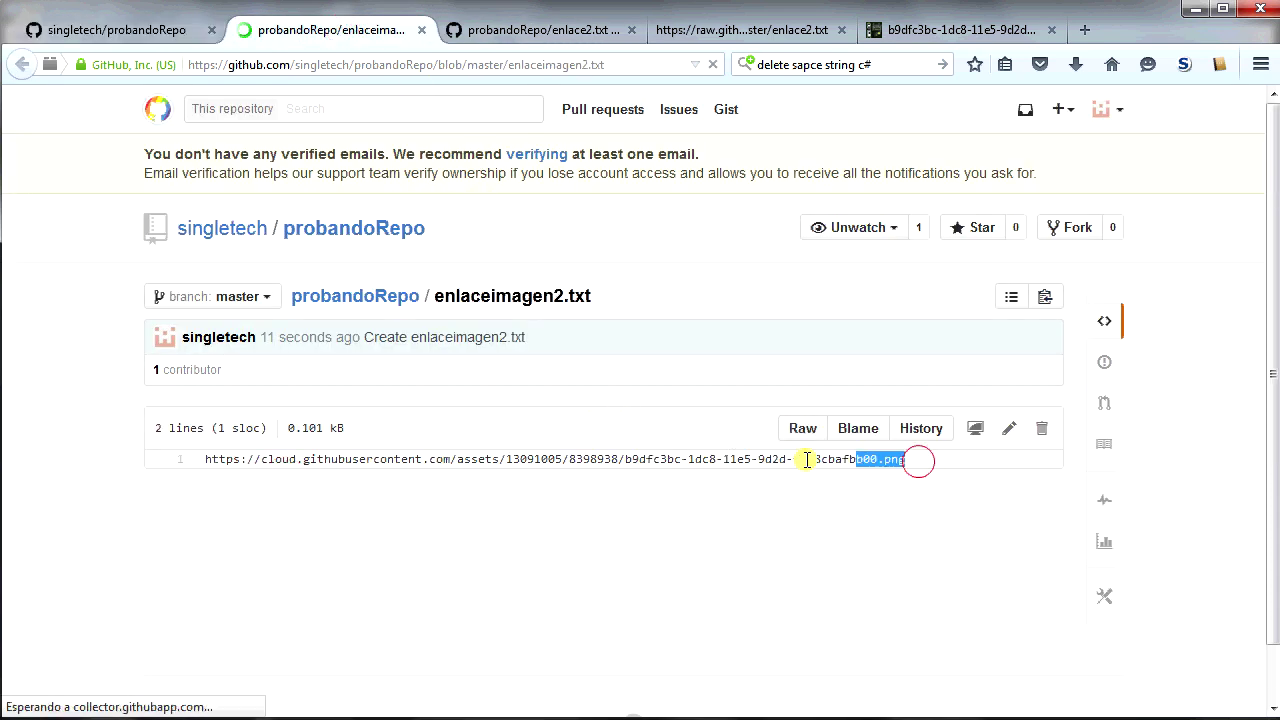
left_click(508, 30)
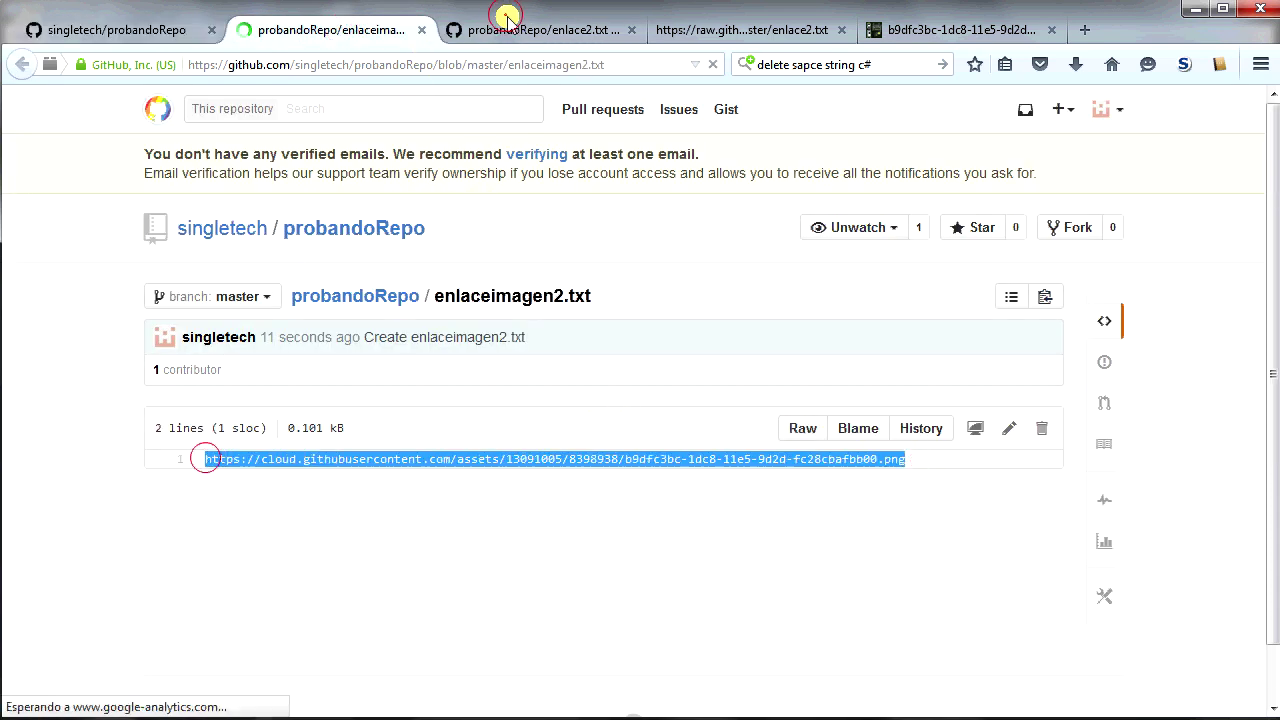
left_click_drag(780, 462, 203, 459)
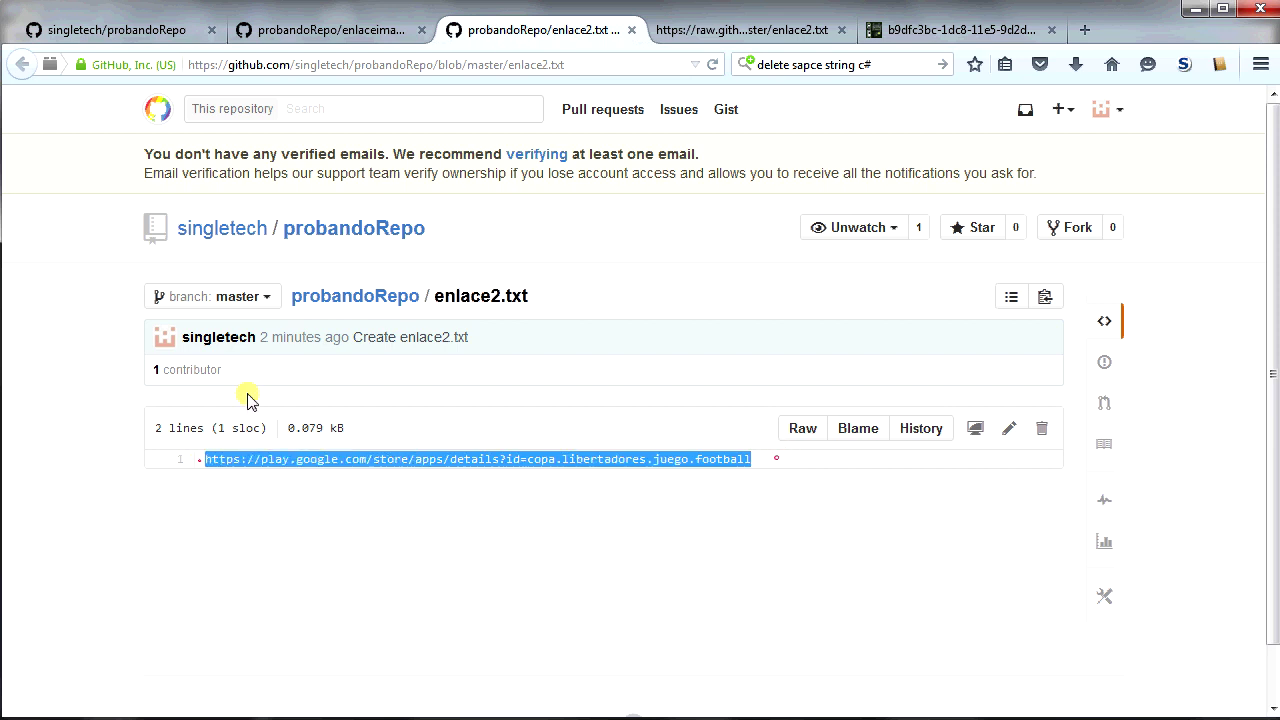
left_click(366, 40)
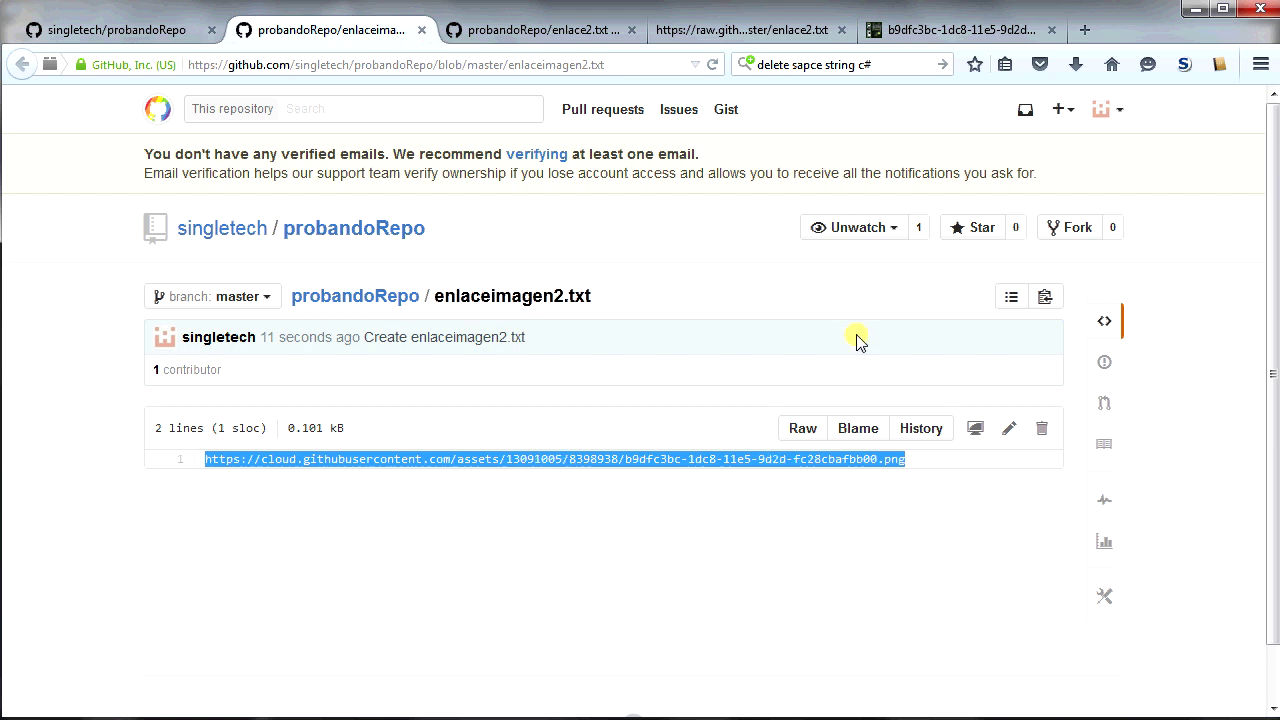
left_click(556, 30)
Create a new empty scene with File > New Scene
left_click(331, 28)
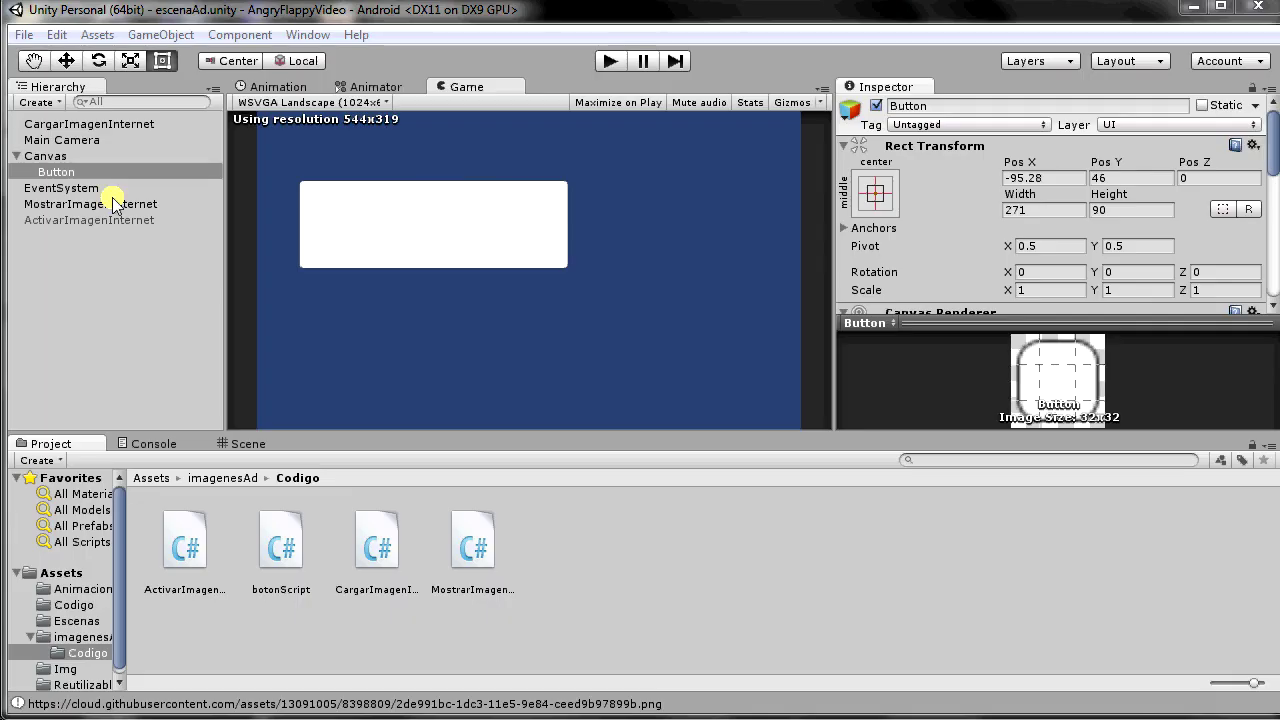
left_click(23, 35)
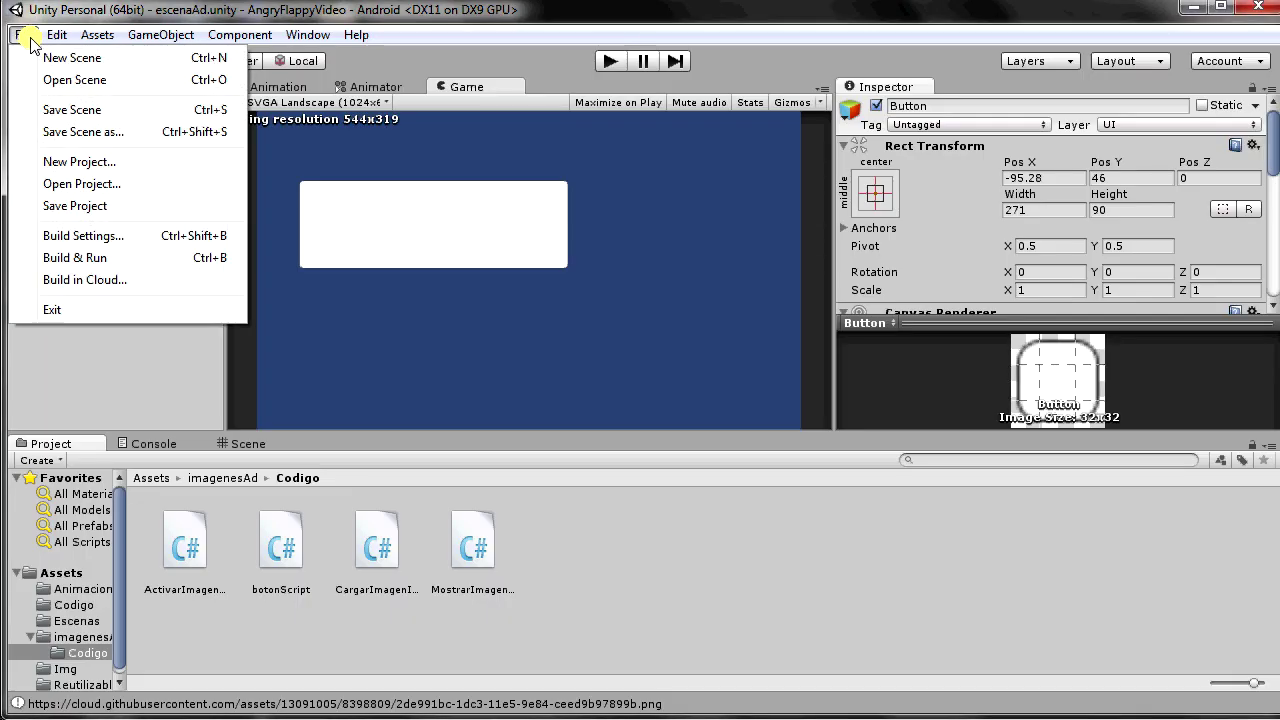
left_click(76, 60)
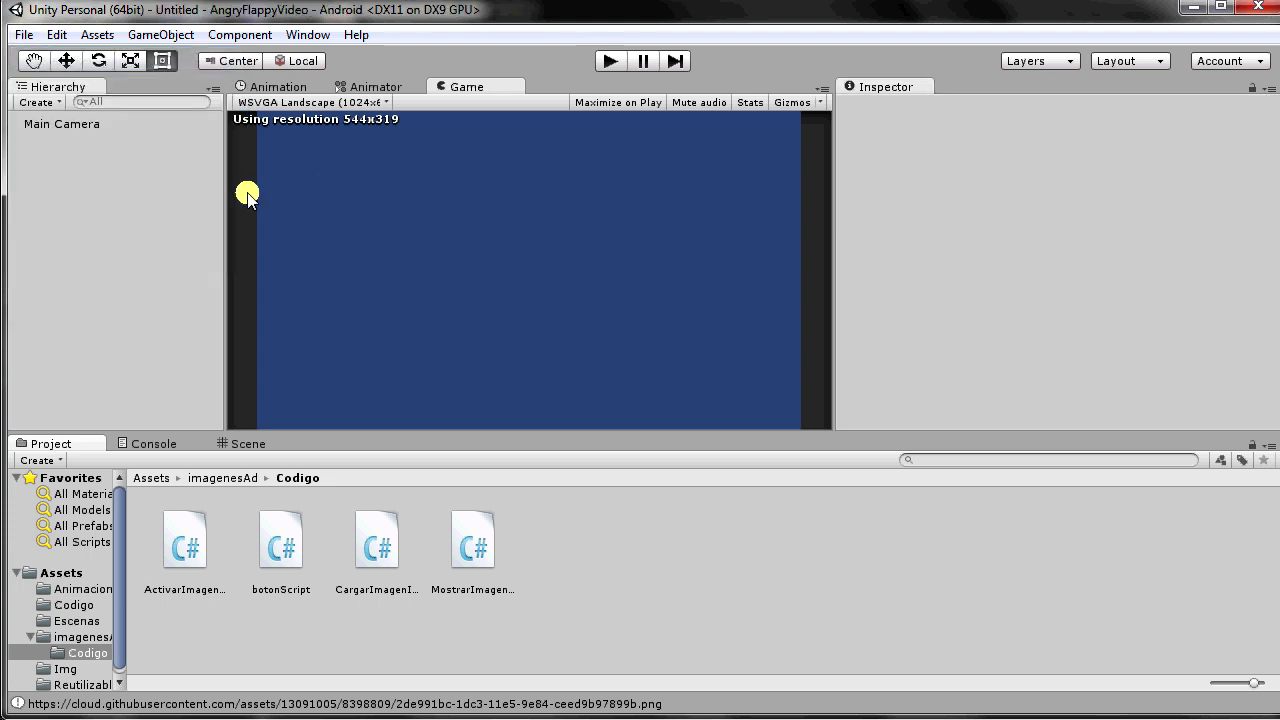
Enlarge the Game view by narrowing the Hierarchy and Inspector panels
left_click_drag(835, 255, 838, 257)
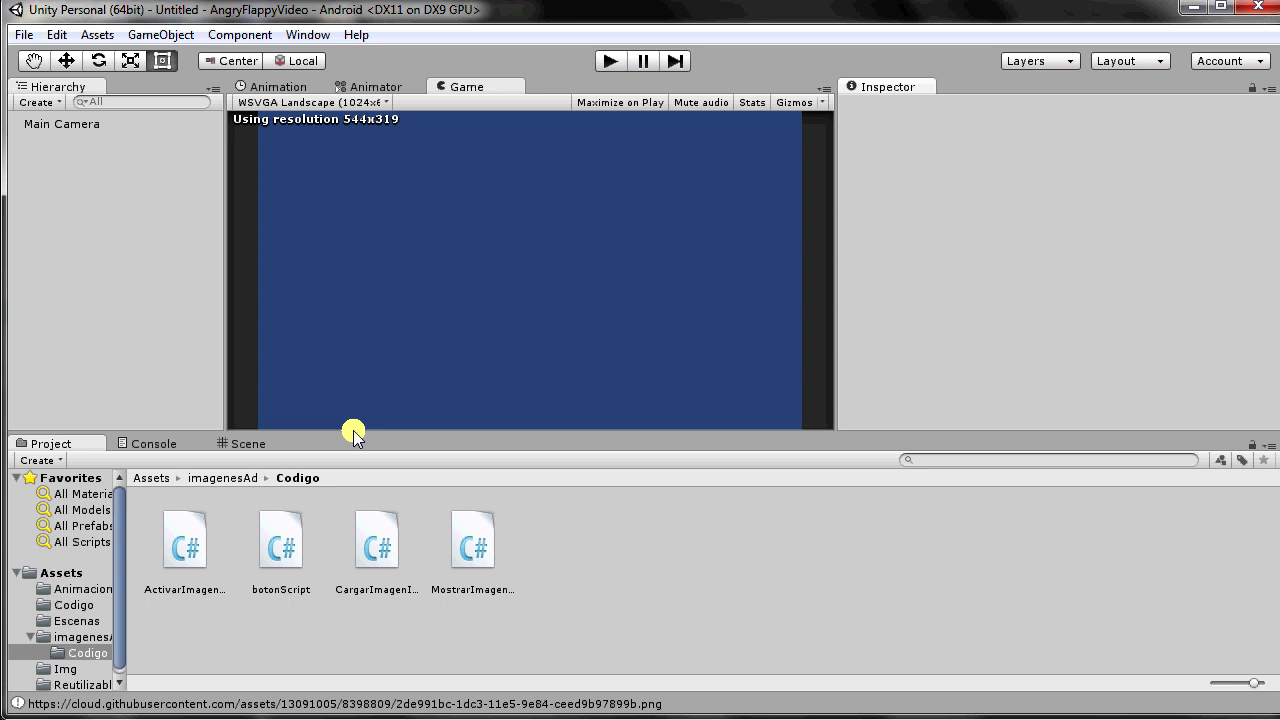
left_click_drag(350, 438, 351, 428)
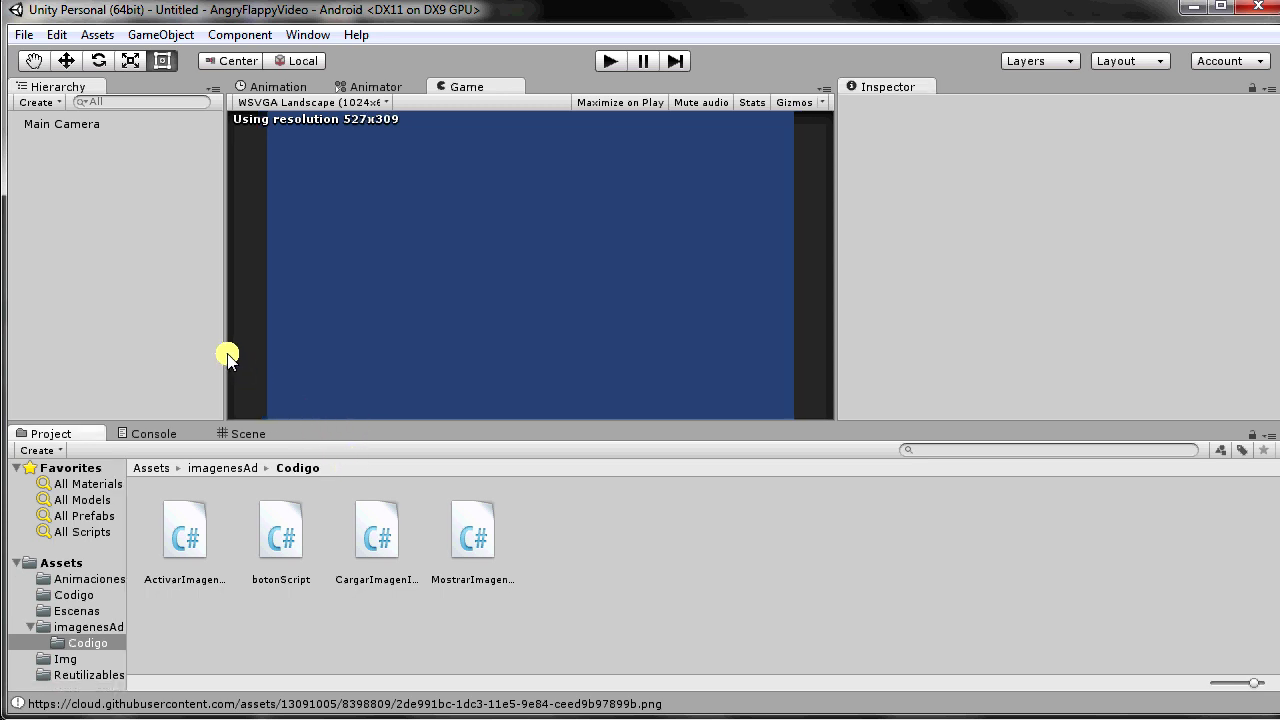
left_click_drag(227, 355, 136, 352)
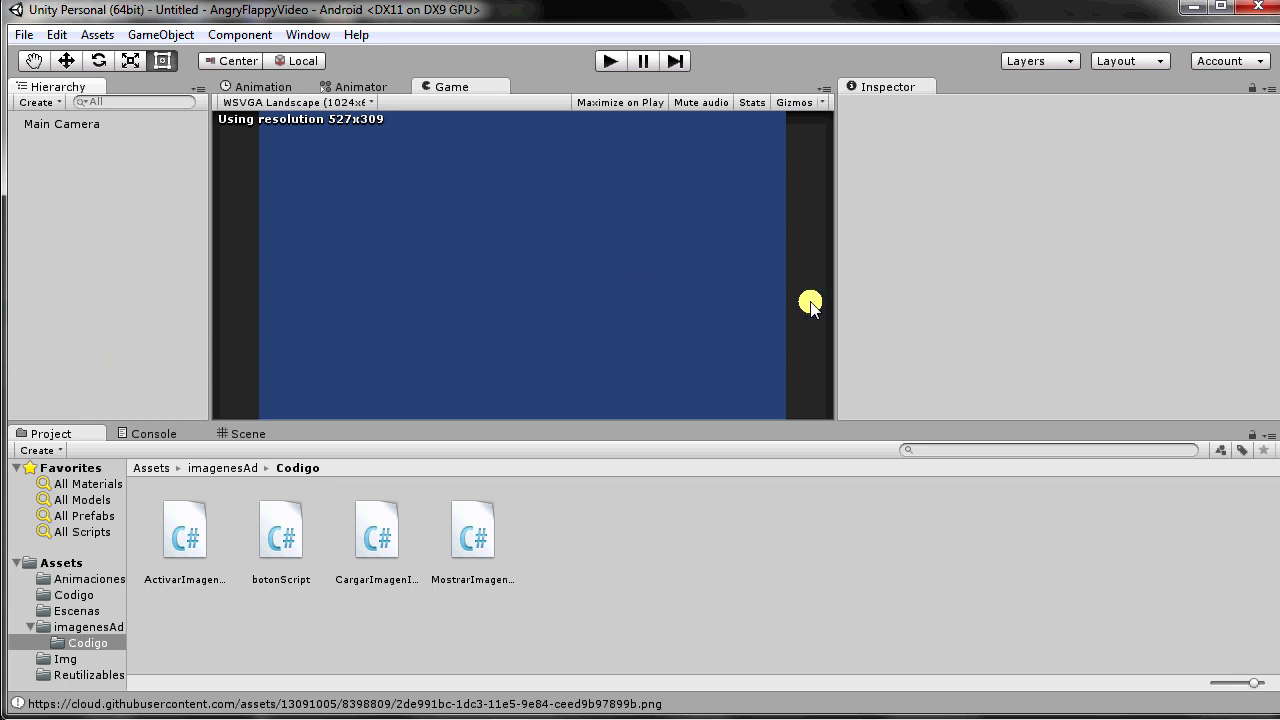
left_click_drag(835, 296, 968, 300)
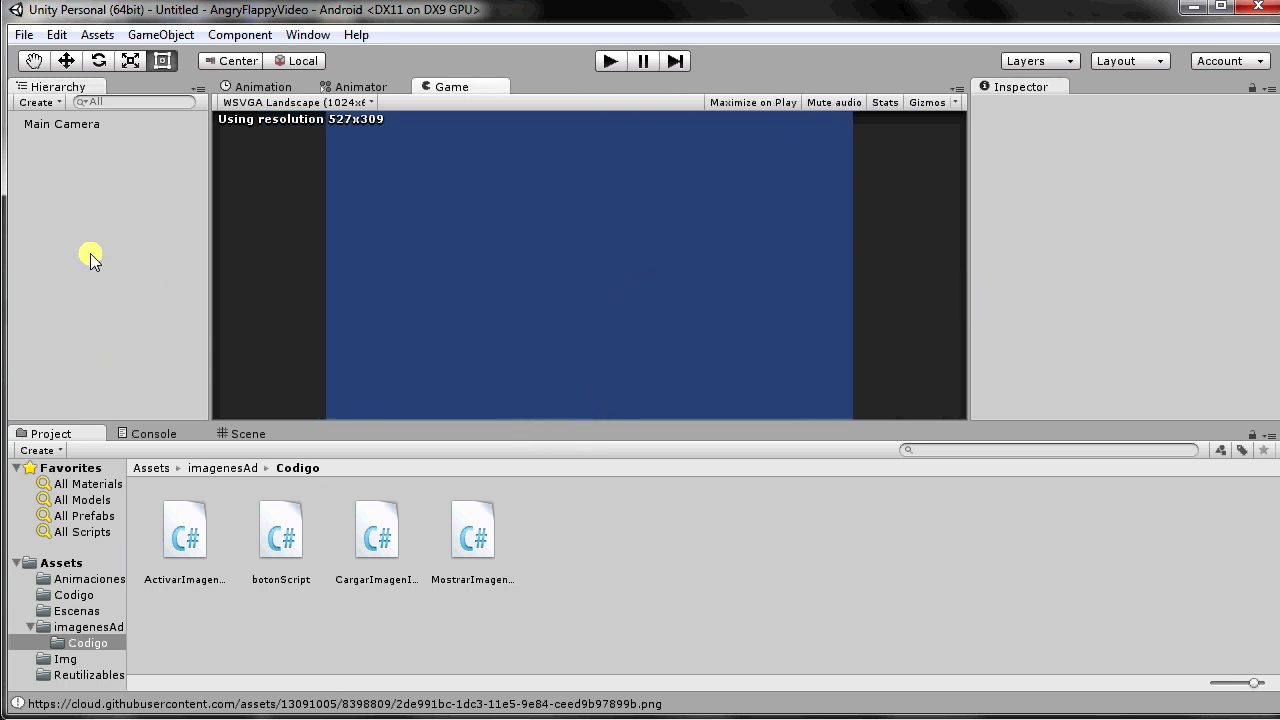
Add a UI Button to the scene via GameObject > UI > Button
left_click(87, 122)
left_click(240, 34)
mouse_move(161, 34)
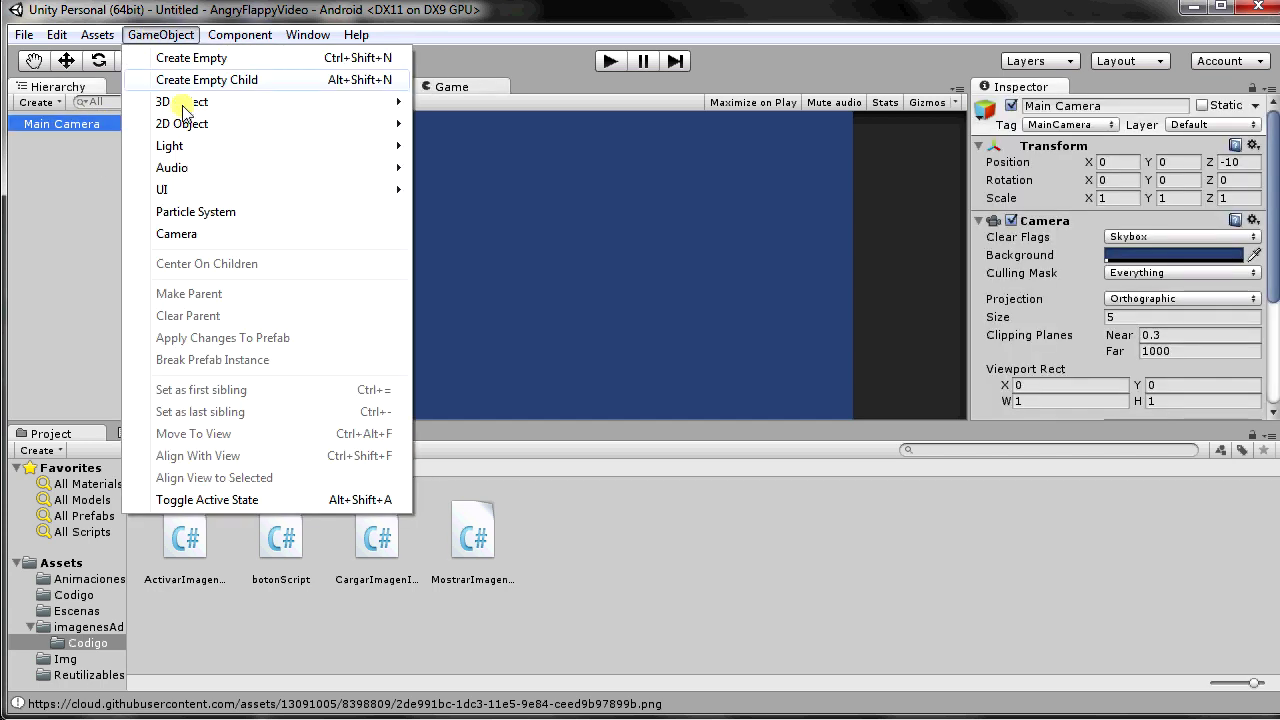
mouse_move(314, 190)
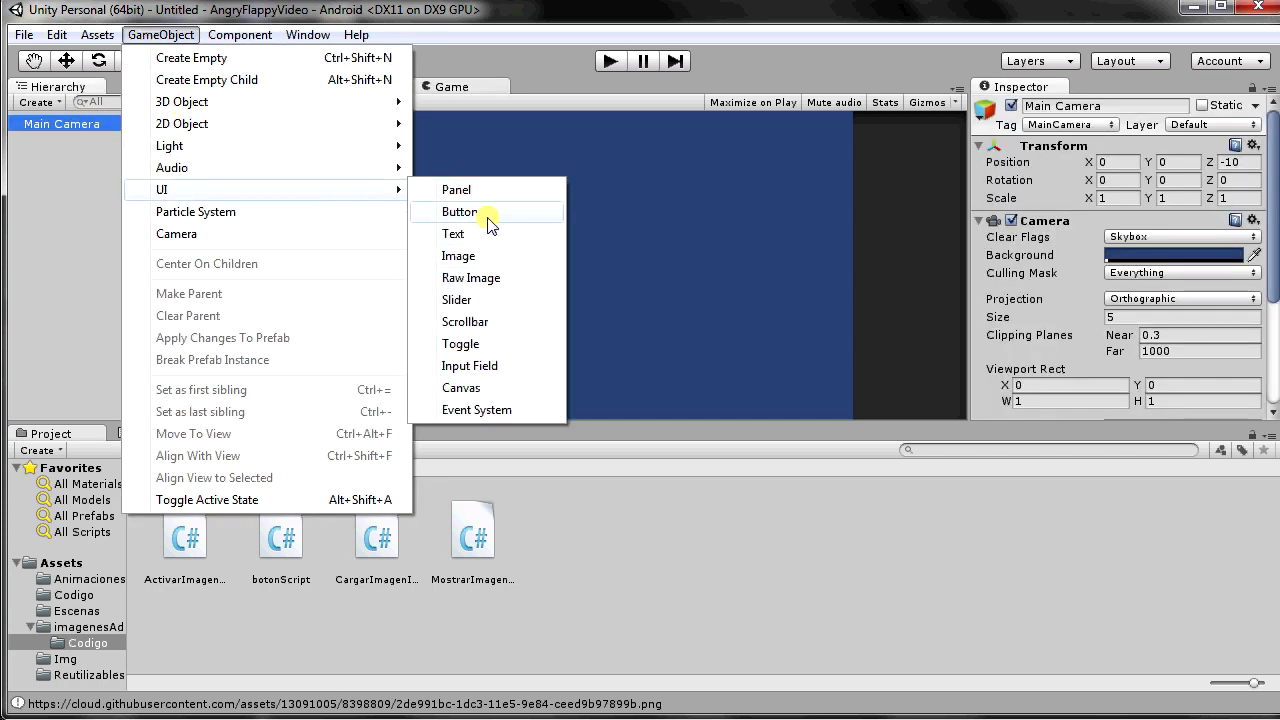
left_click(485, 212)
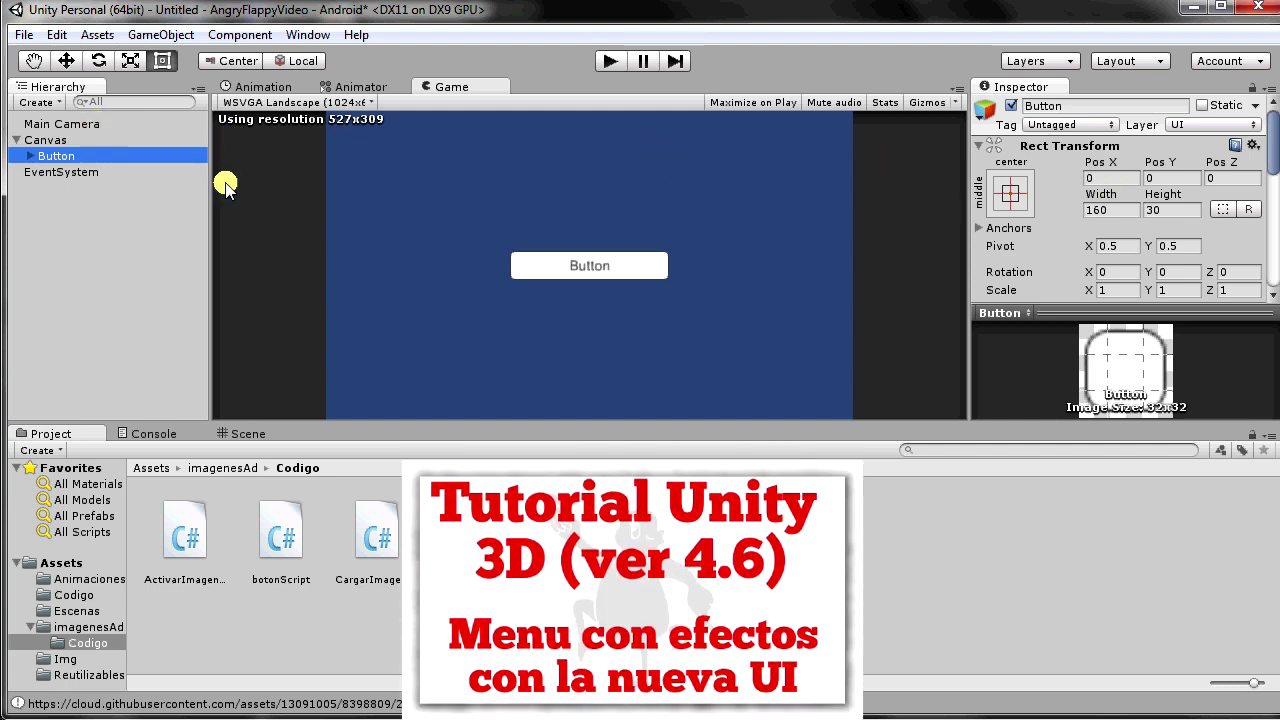
Delete the Button's Text child label
left_click(28, 157)
left_click(62, 172)
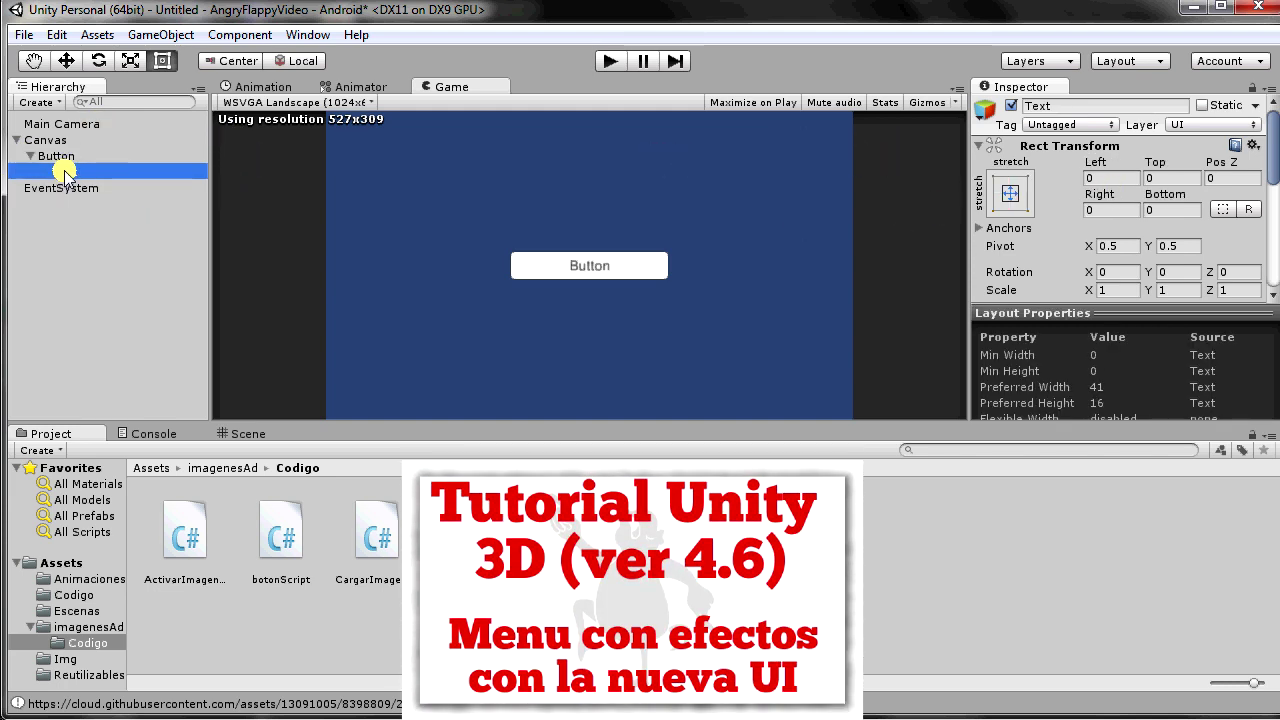
right_click(48, 174)
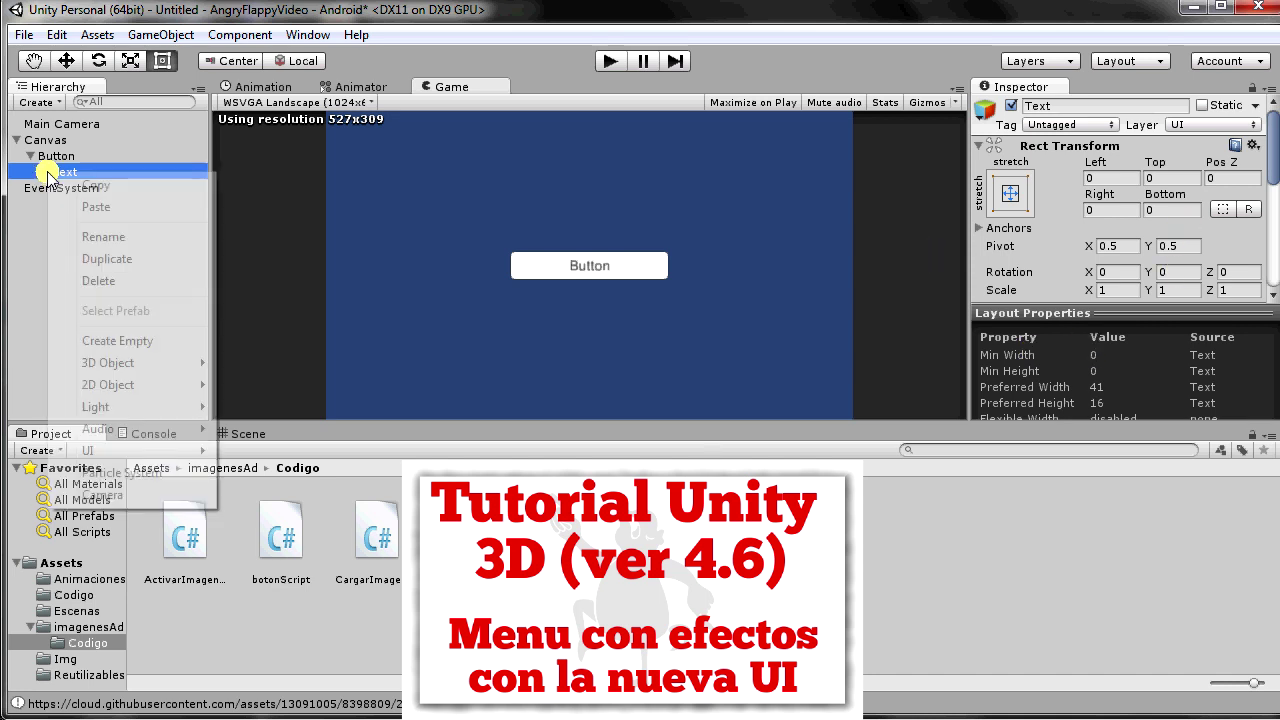
left_click(115, 284)
Set the Button's Width to 270 and Height to 90 in the Inspector
left_click(40, 156)
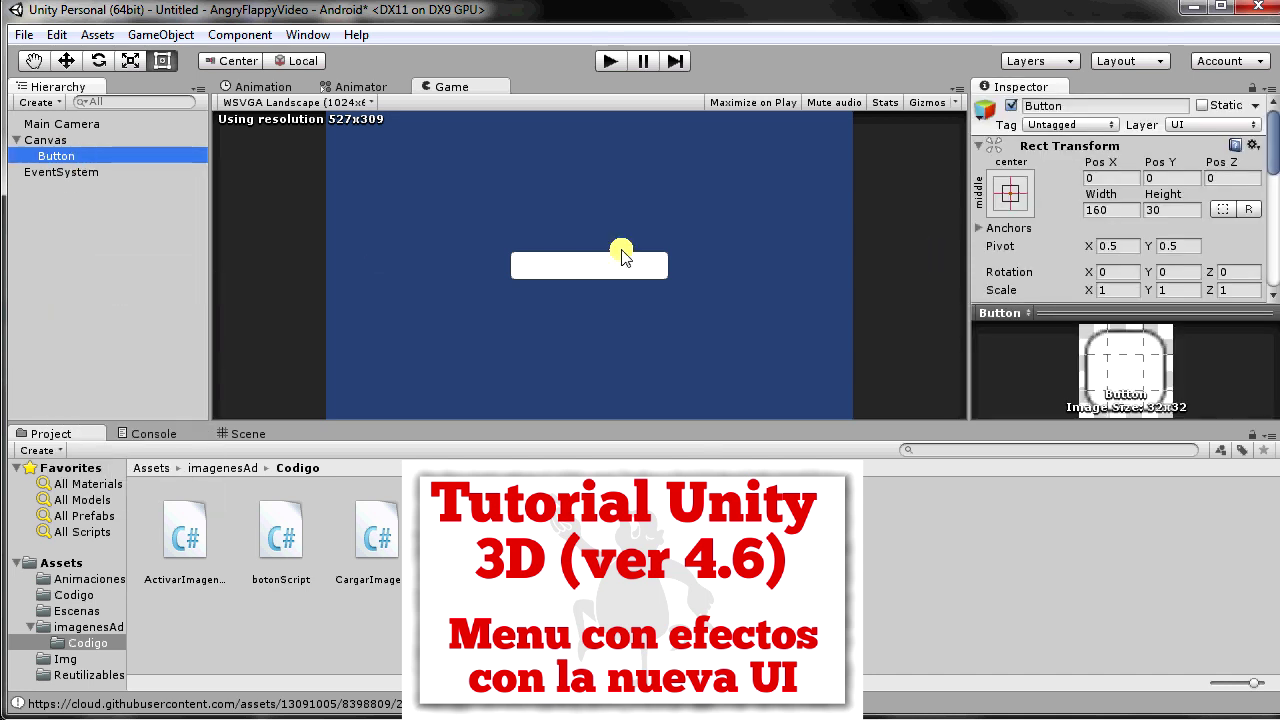
left_click(1117, 208)
type("270")
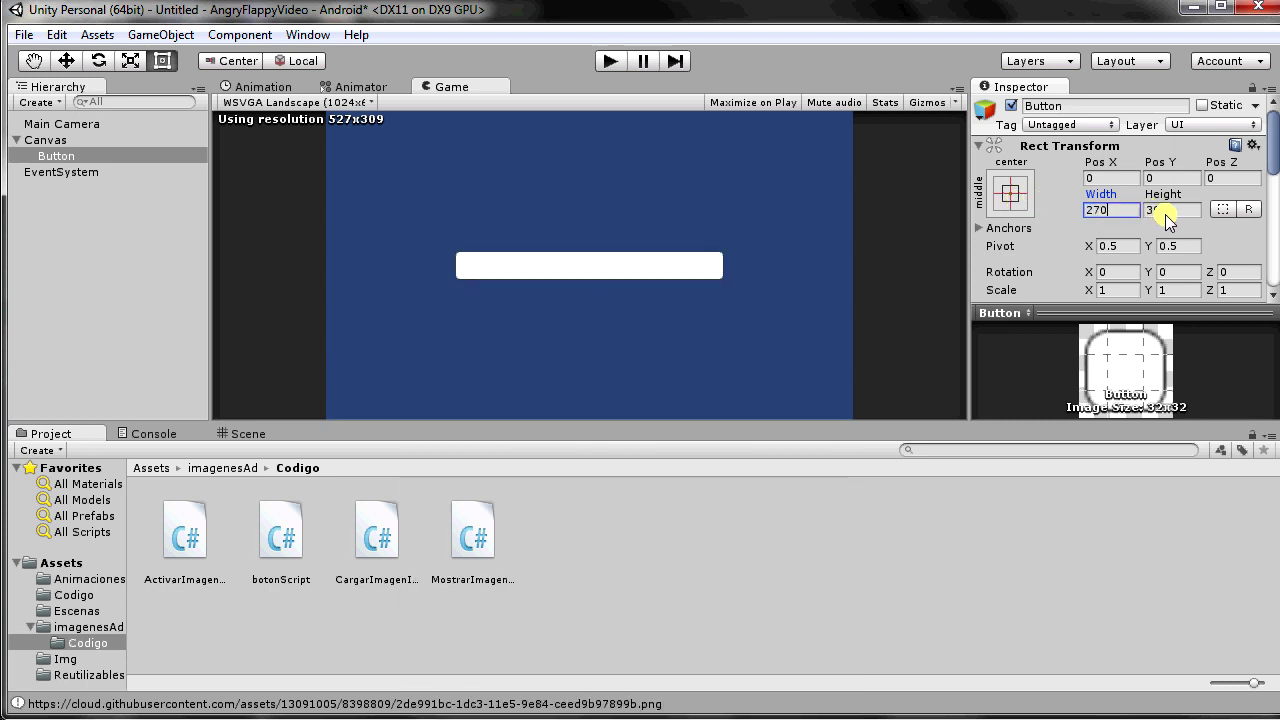
type("90")
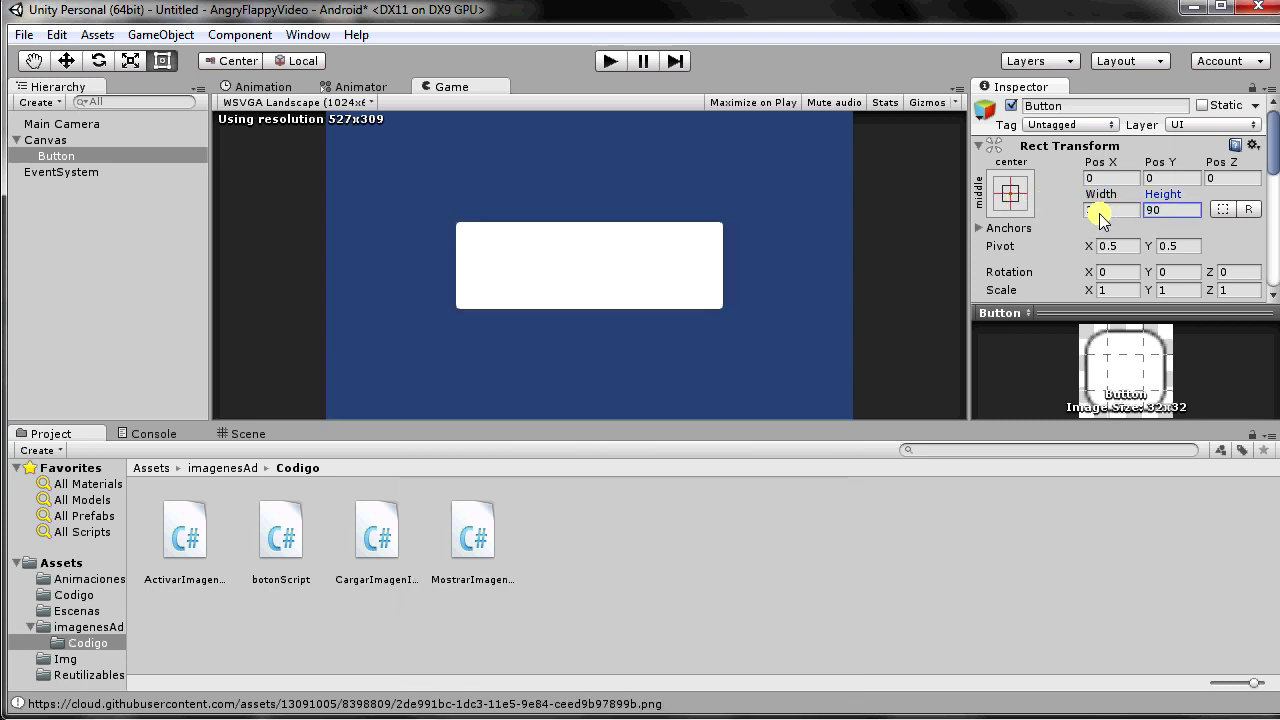
left_click(22, 34)
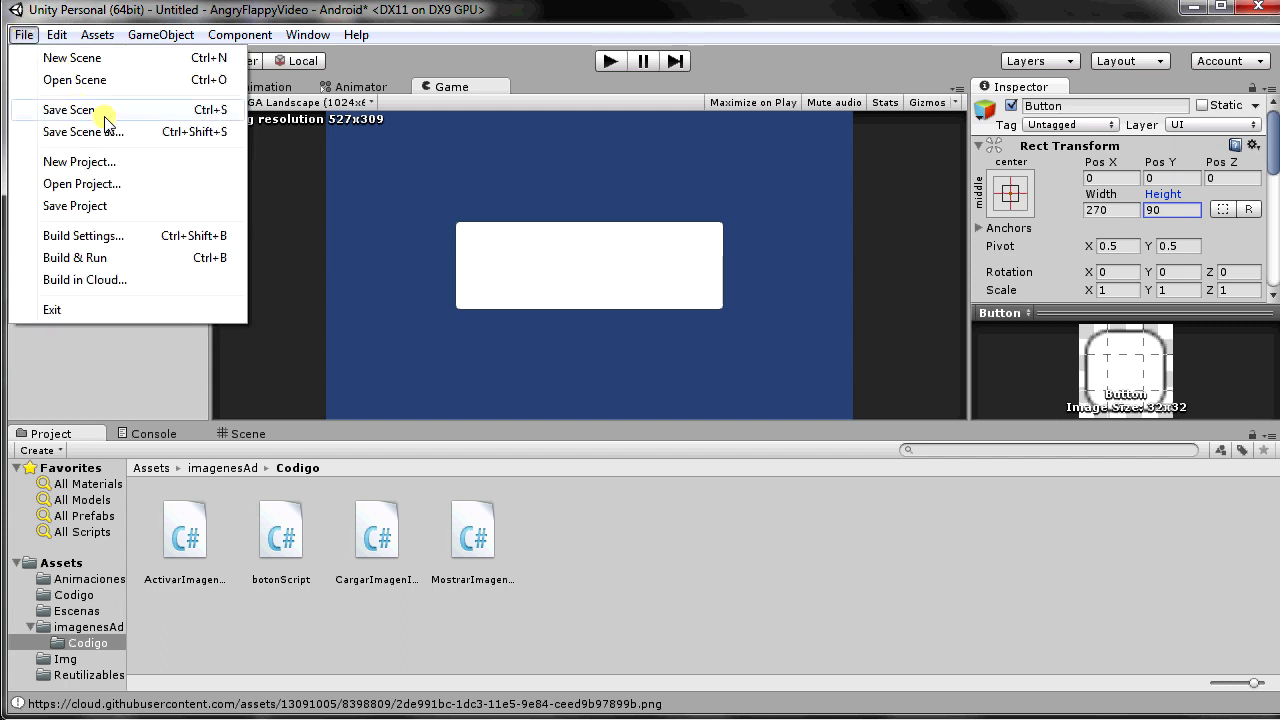
left_click(103, 118)
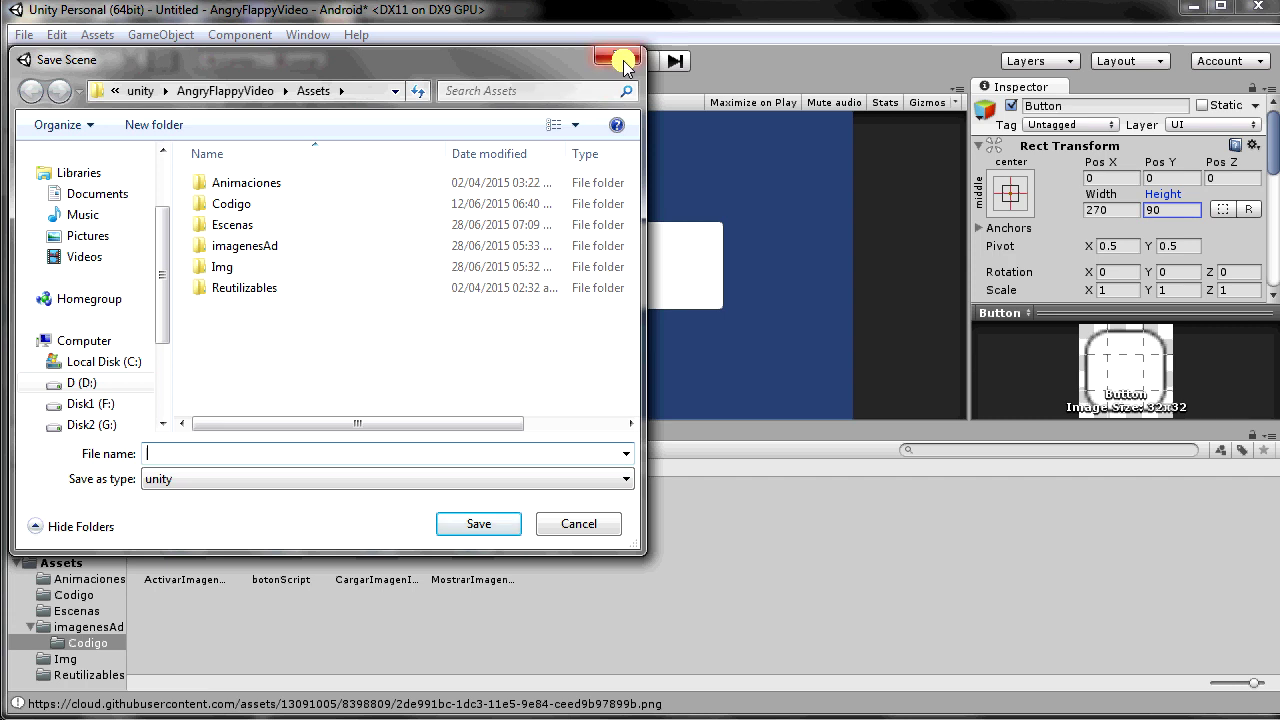
left_click(609, 48)
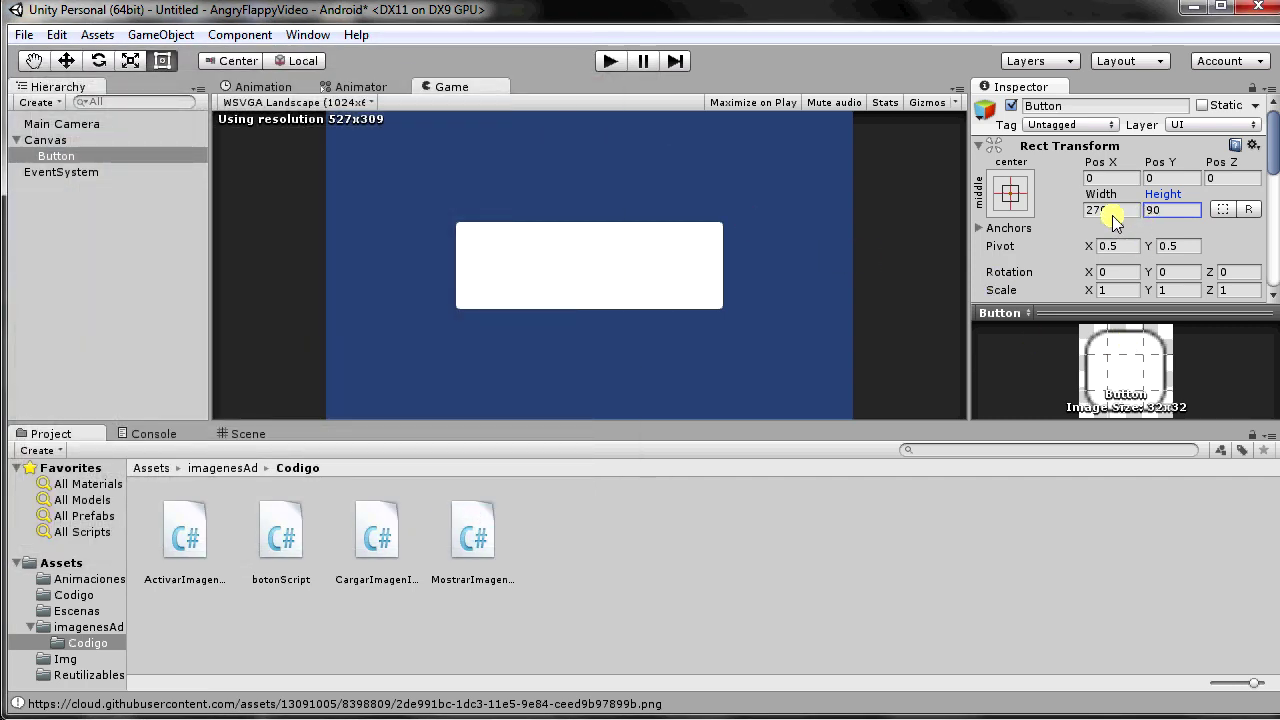
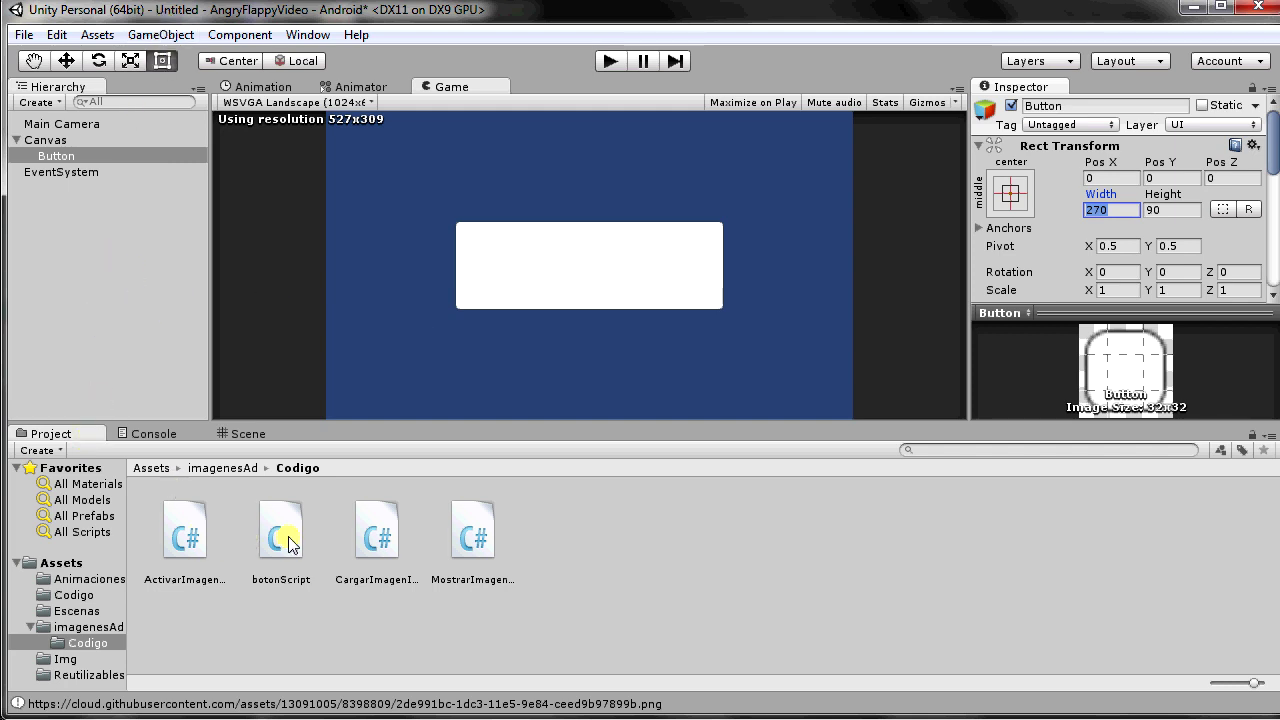
Shrink the Codigo folder to list view and preview the Cargar, Activar and Mostrar scripts in the Inspector
left_click(200, 540)
left_click(368, 537)
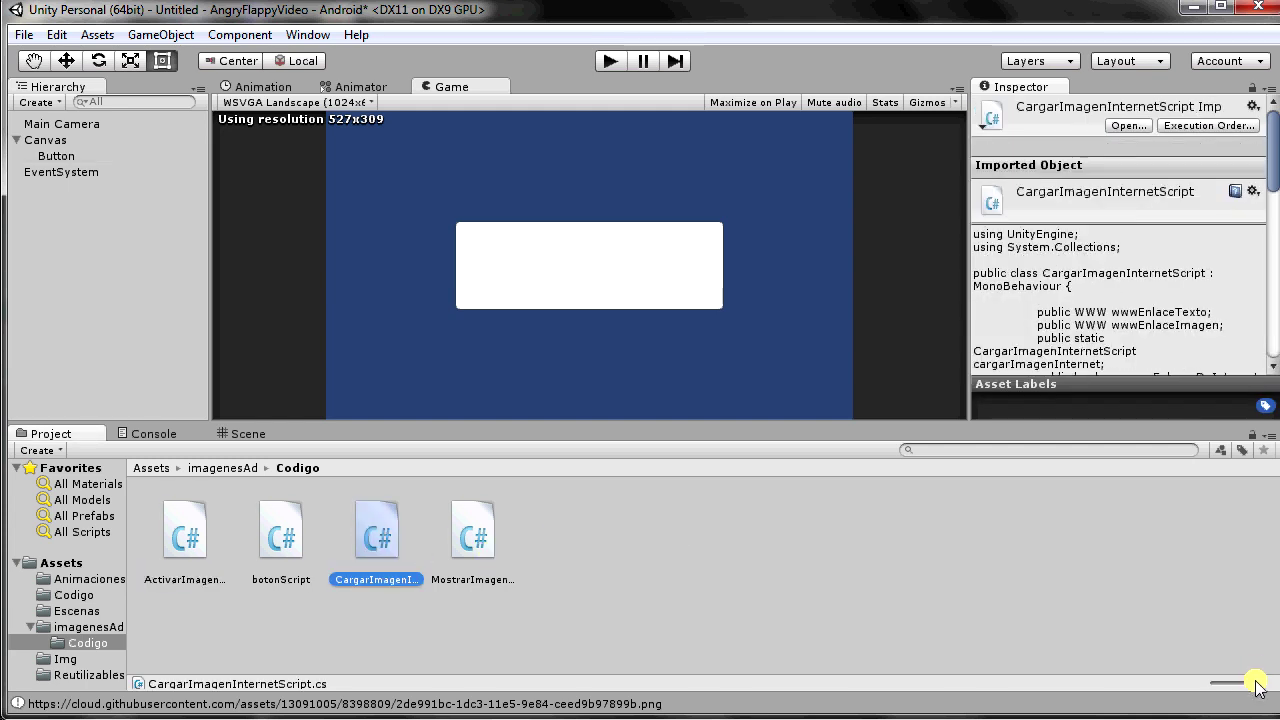
left_click_drag(1254, 684, 1199, 690)
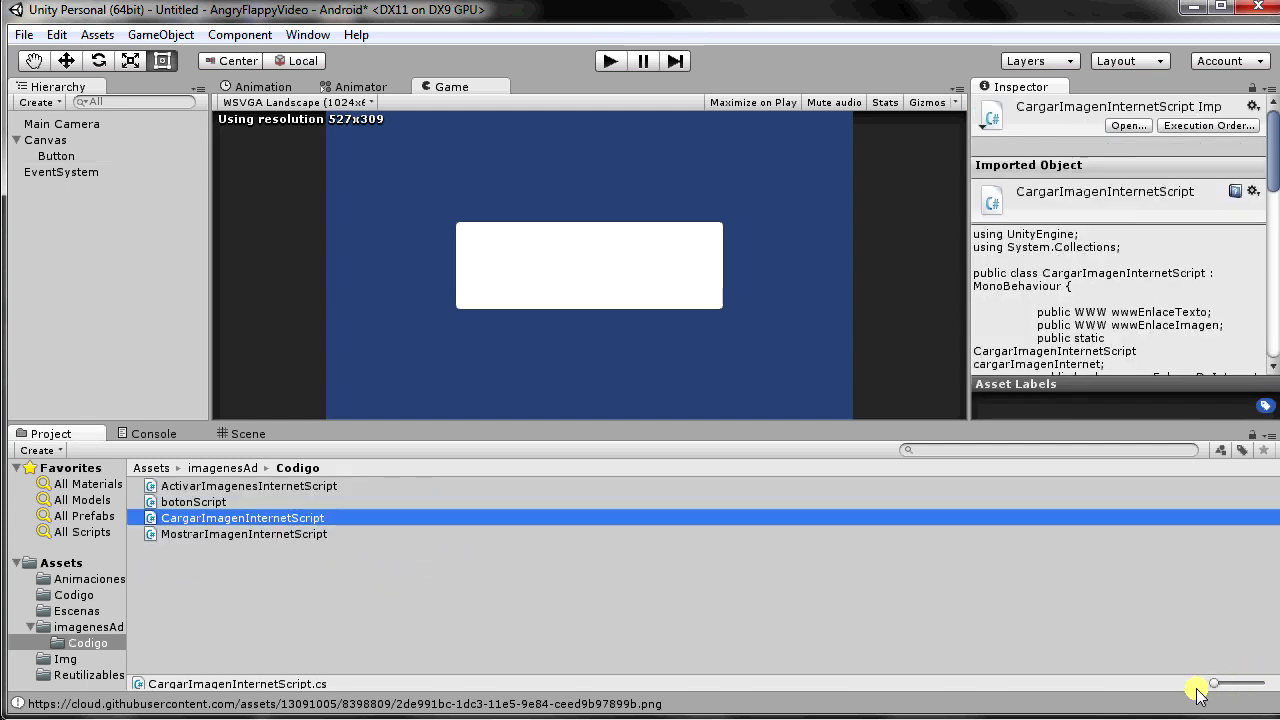
left_click(197, 534)
left_click(221, 520)
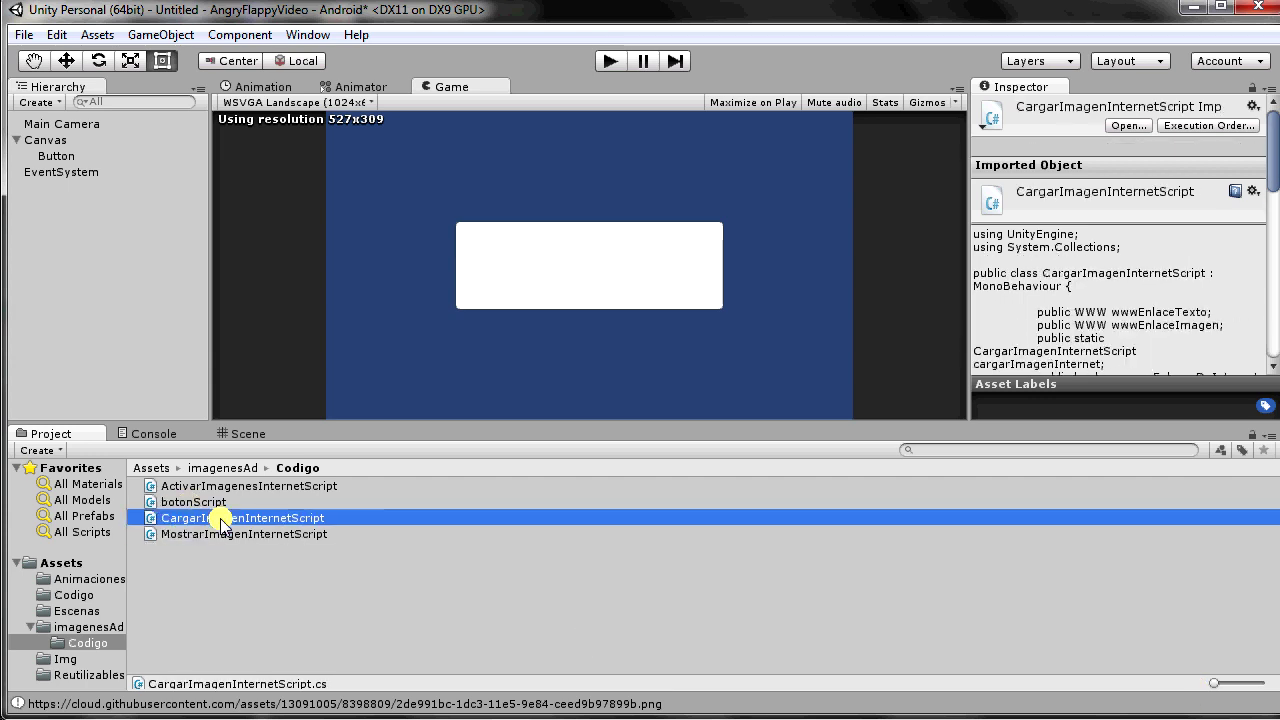
left_click(216, 486)
left_click(230, 534)
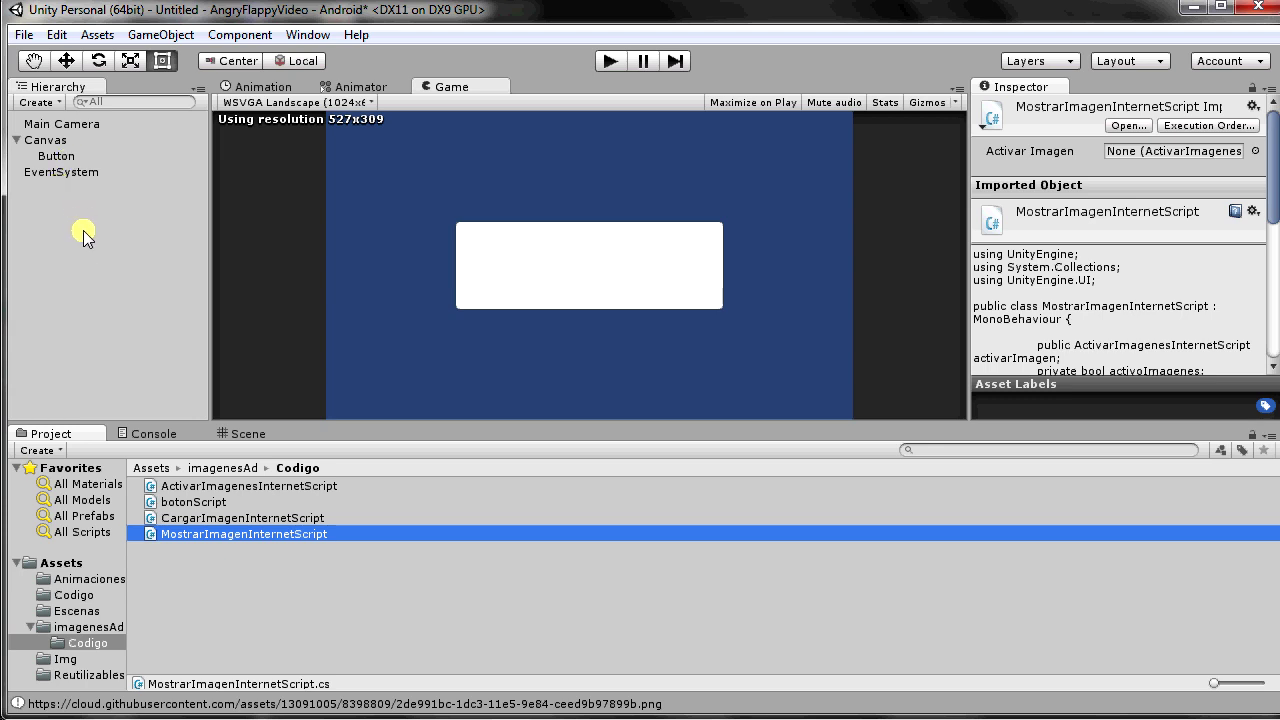
Create an empty GameObject, rename it ActivarImagen, and drag ActivarImagenesInternetScript onto it
left_click(160, 34)
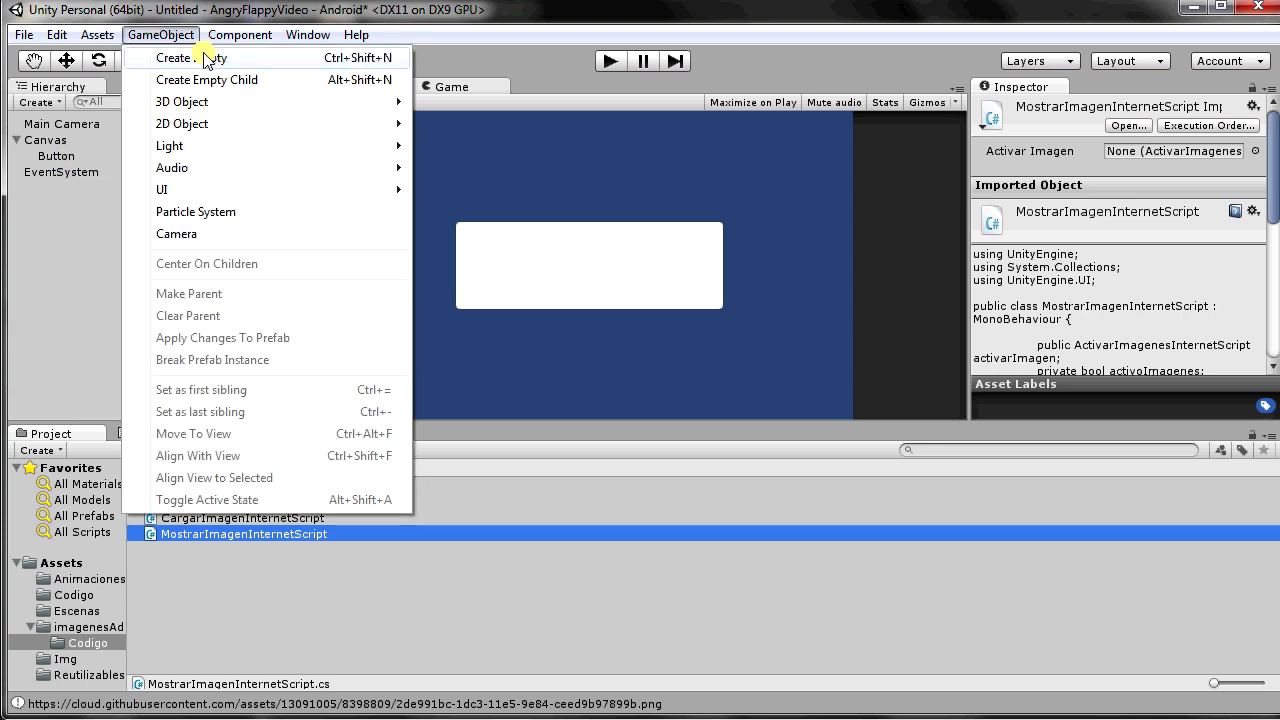
left_click(205, 58)
left_click(1135, 106)
type("ActivarImagen")
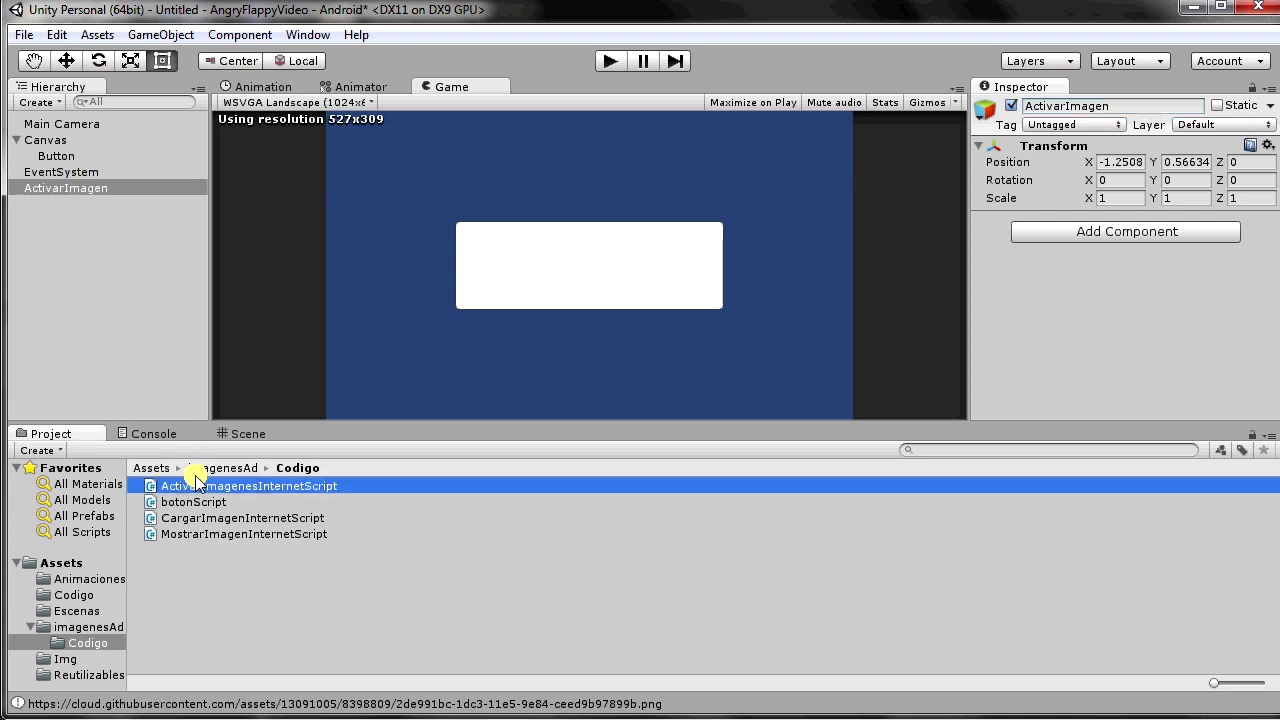
left_click_drag(195, 490, 65, 192)
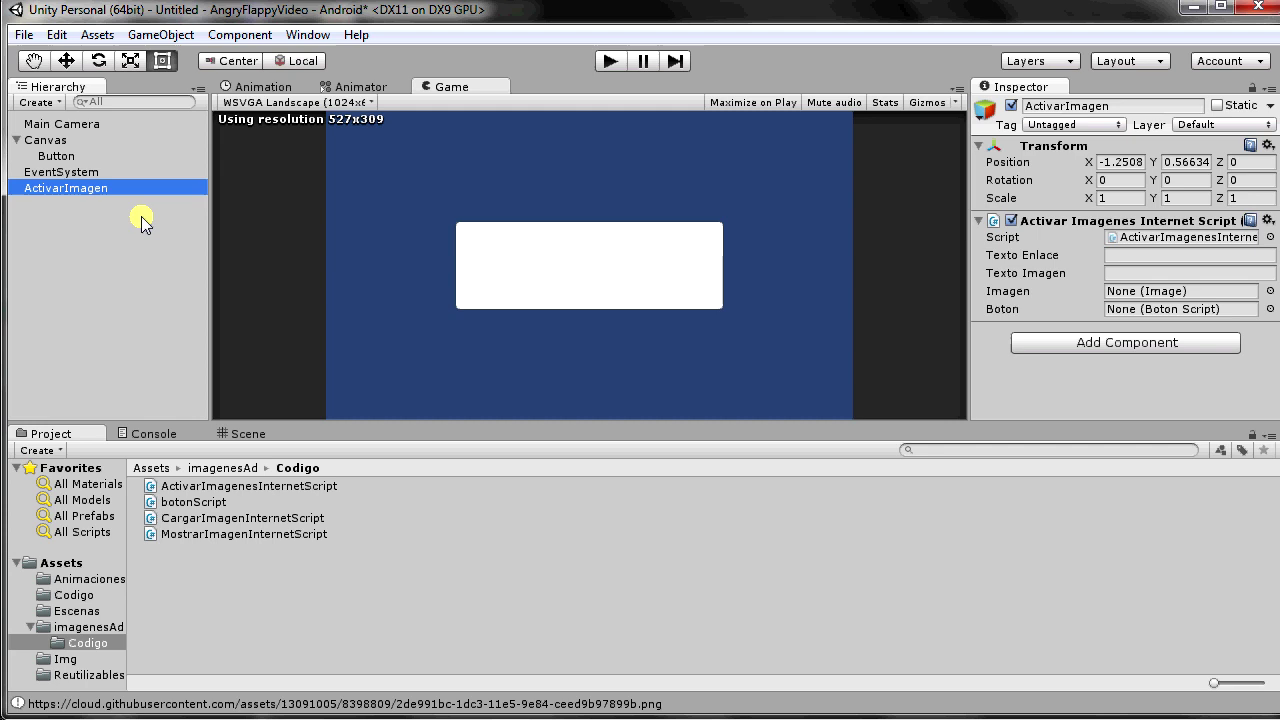
left_click(298, 487)
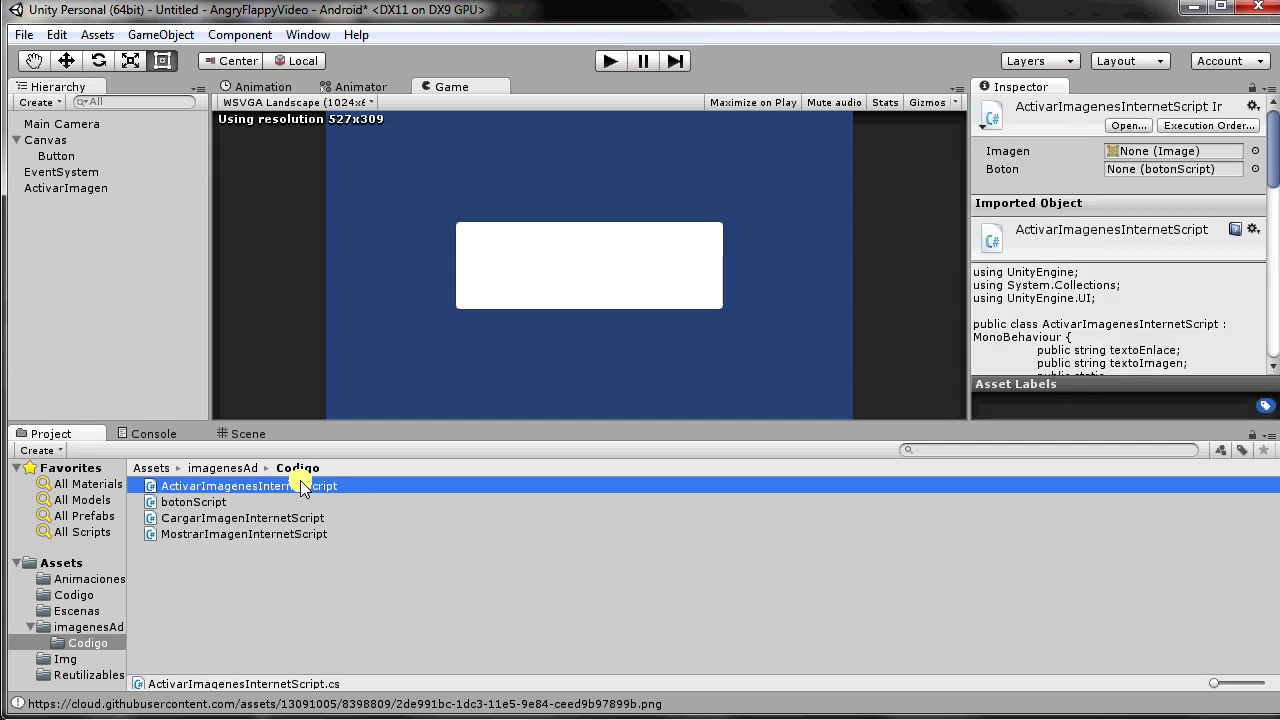
Review ActivarImagenesInternetScript's textoEnlace, textoImagen and activarImagenInternet fields in MonoDevelop, then reselect ActivarImagen
double_click(568, 486)
left_click_drag(940, 110, 508, 117)
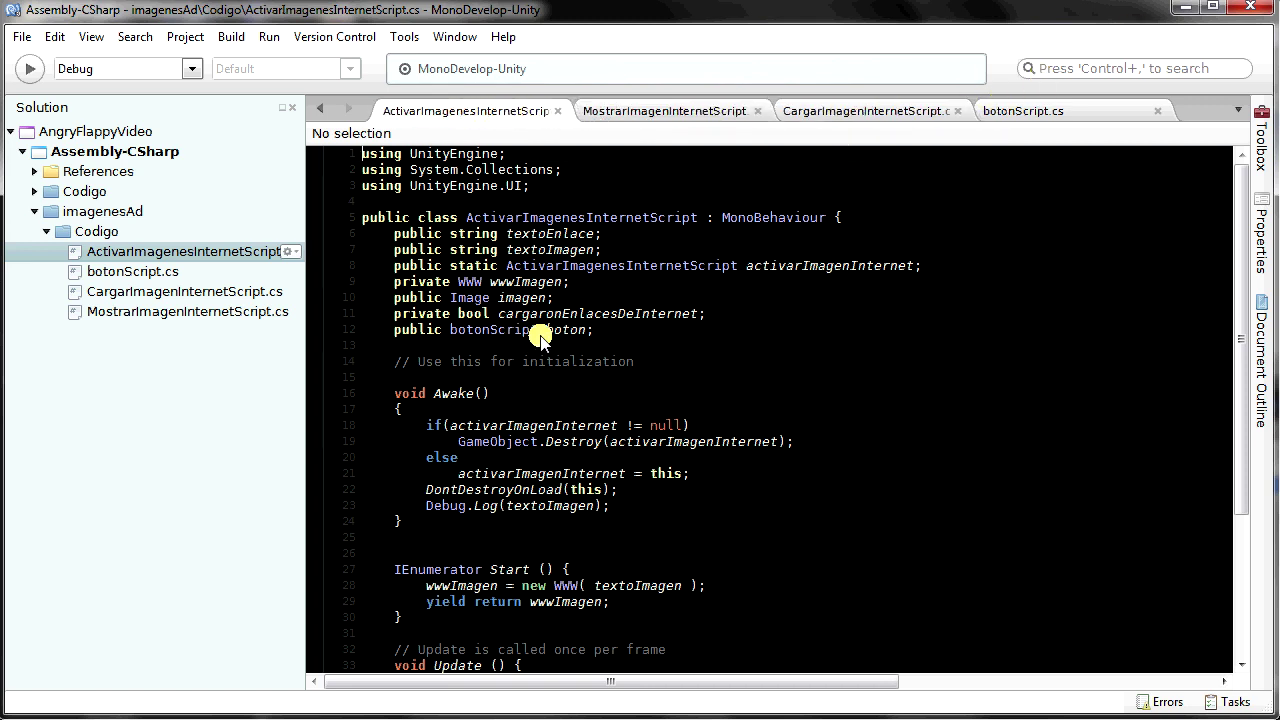
double_click(530, 234)
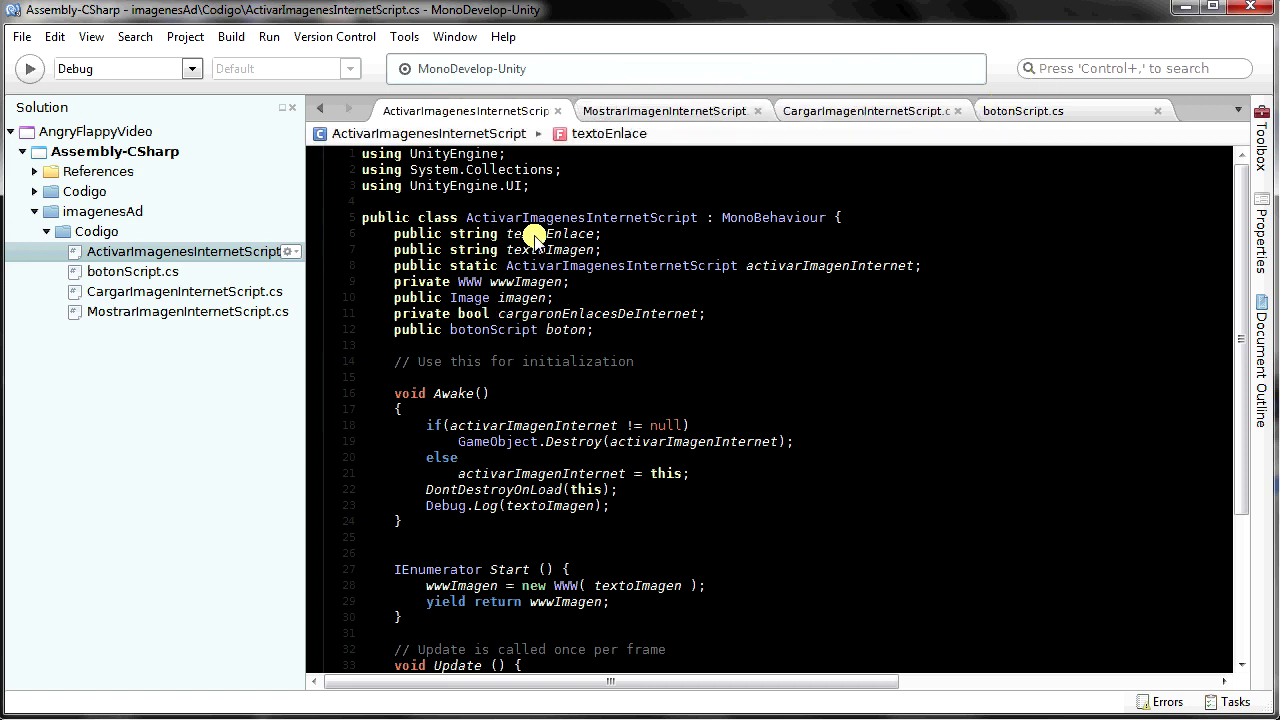
double_click(524, 250)
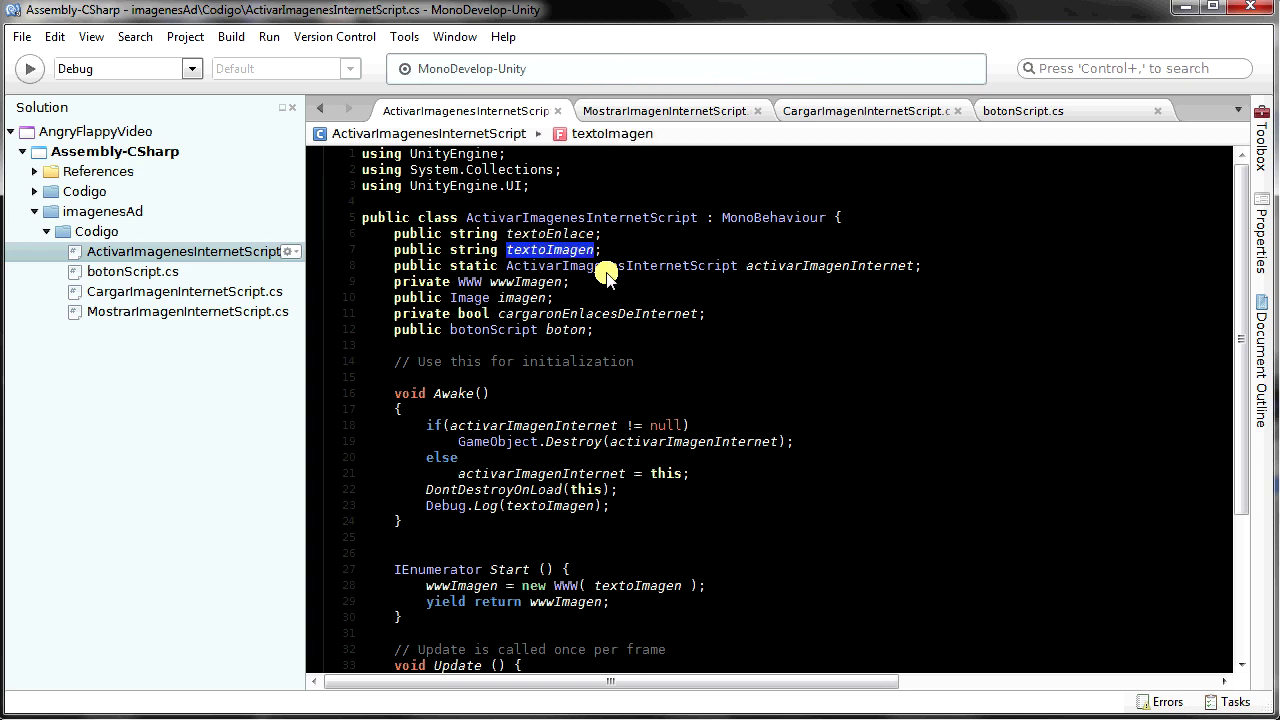
double_click(829, 264)
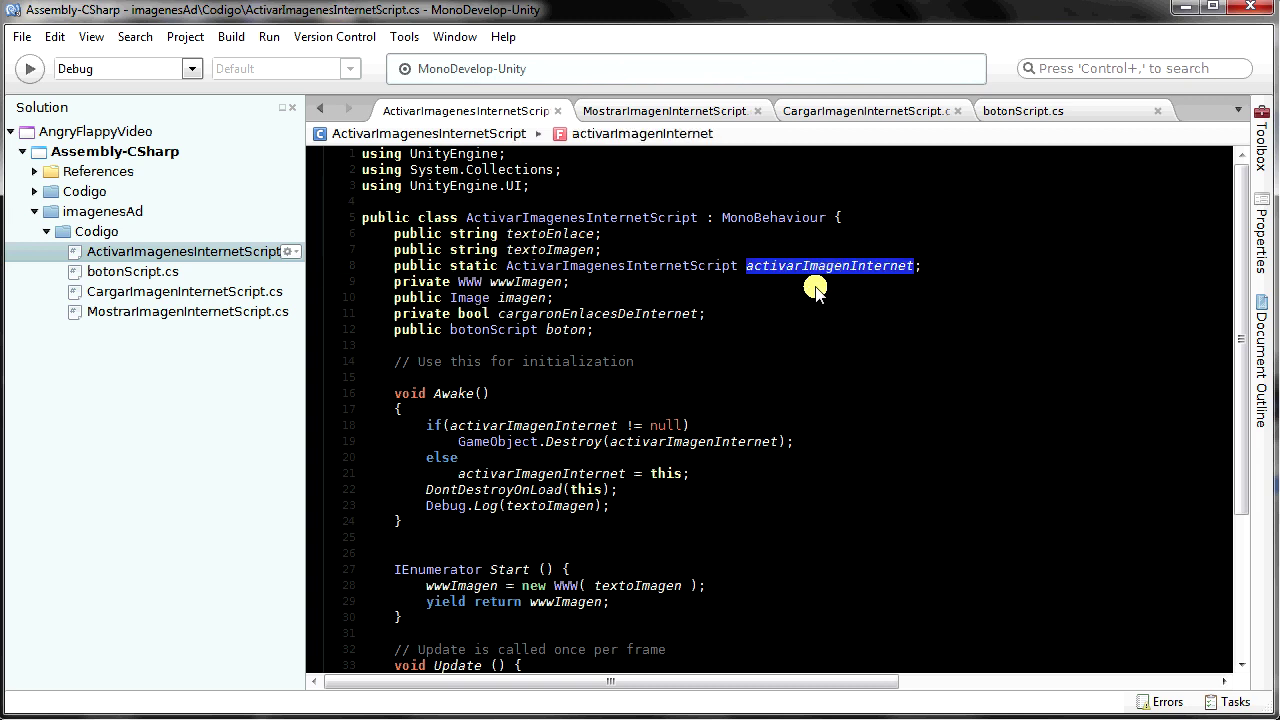
left_click(1188, 7)
left_click(81, 192)
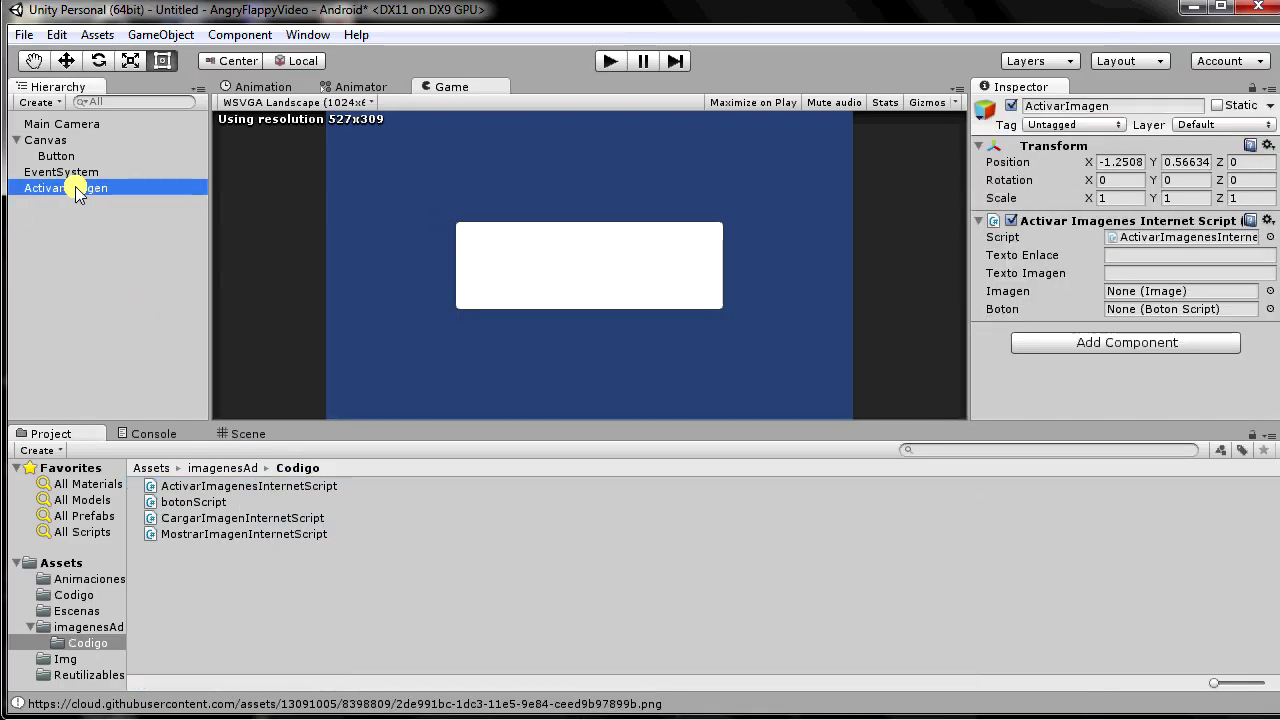
Delete ActivarImagen and create a new empty GameObject named CargarImagen
right_click(75, 186)
left_click(140, 289)
left_click(161, 34)
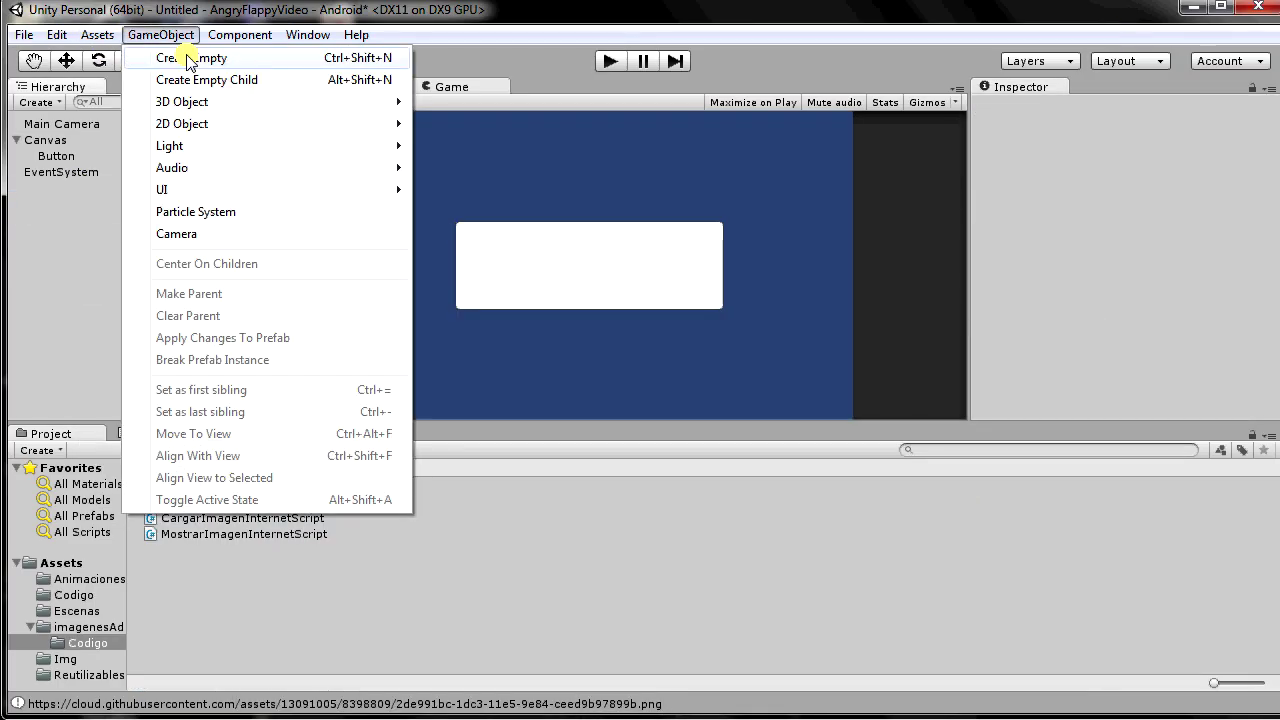
left_click(189, 58)
left_click(1107, 106)
type("CargarImagen")
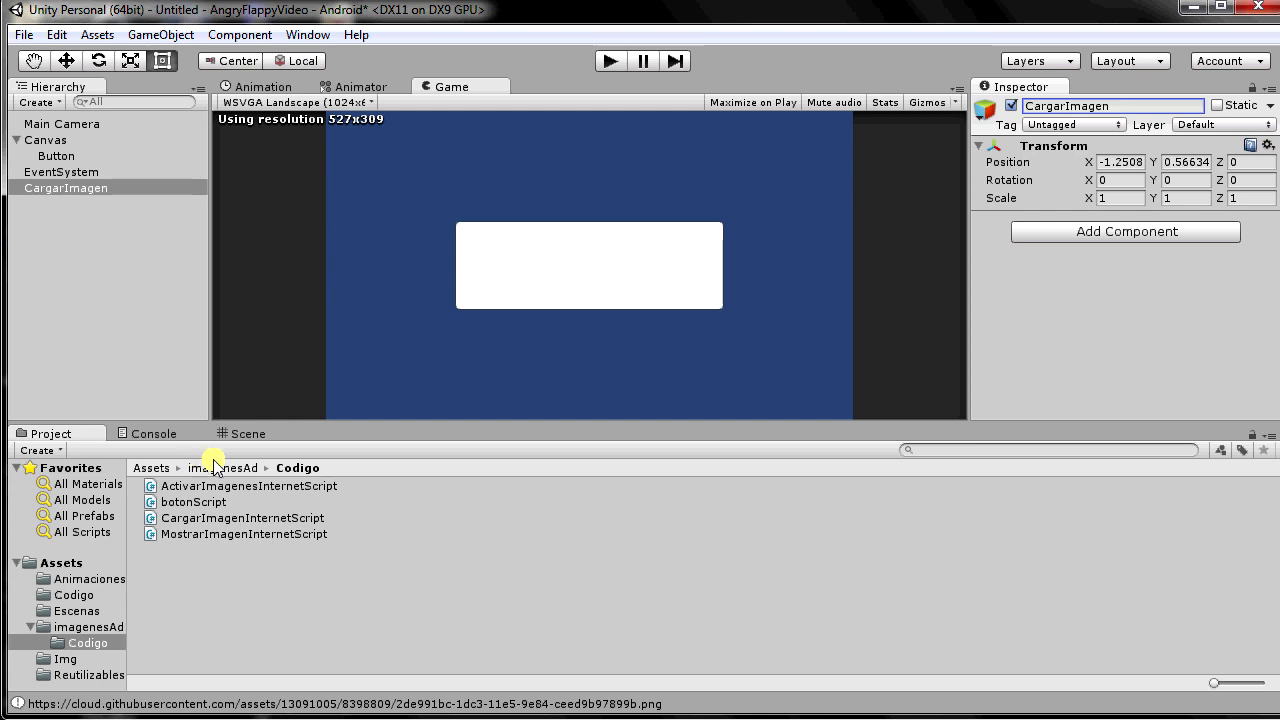
Attach CargarImagenInternetScript to the CargarImagen object
left_click(220, 517)
left_click_drag(220, 517, 81, 187)
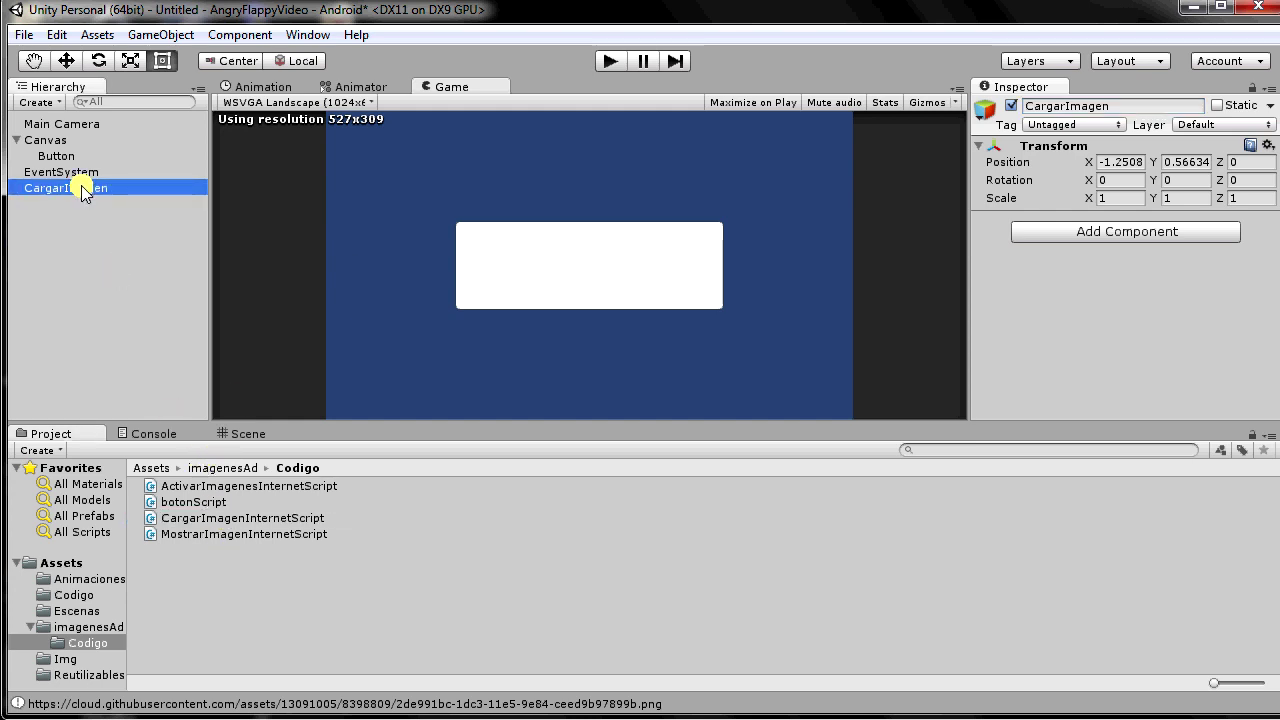
key("alt+Tab")
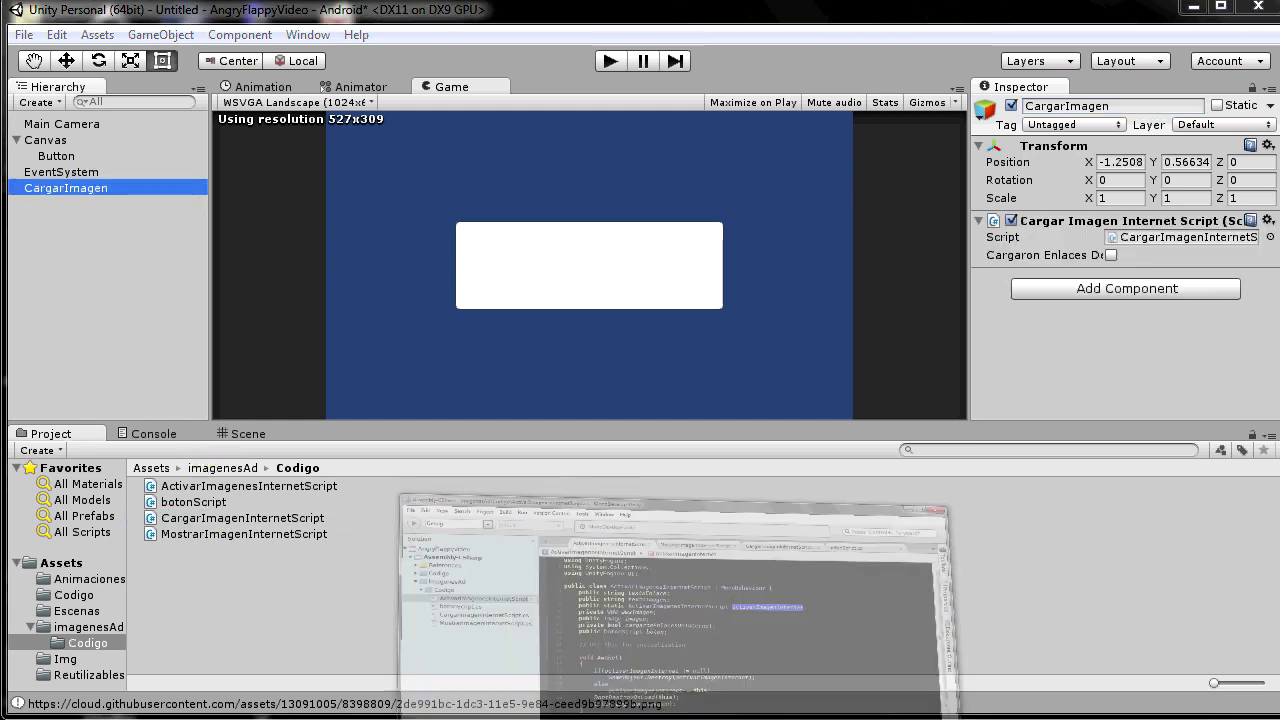
Review CargarImagenInternetScript's wwwEnlaceTexto and wwwEnlaceImagen fields and class declaration
left_click(862, 110)
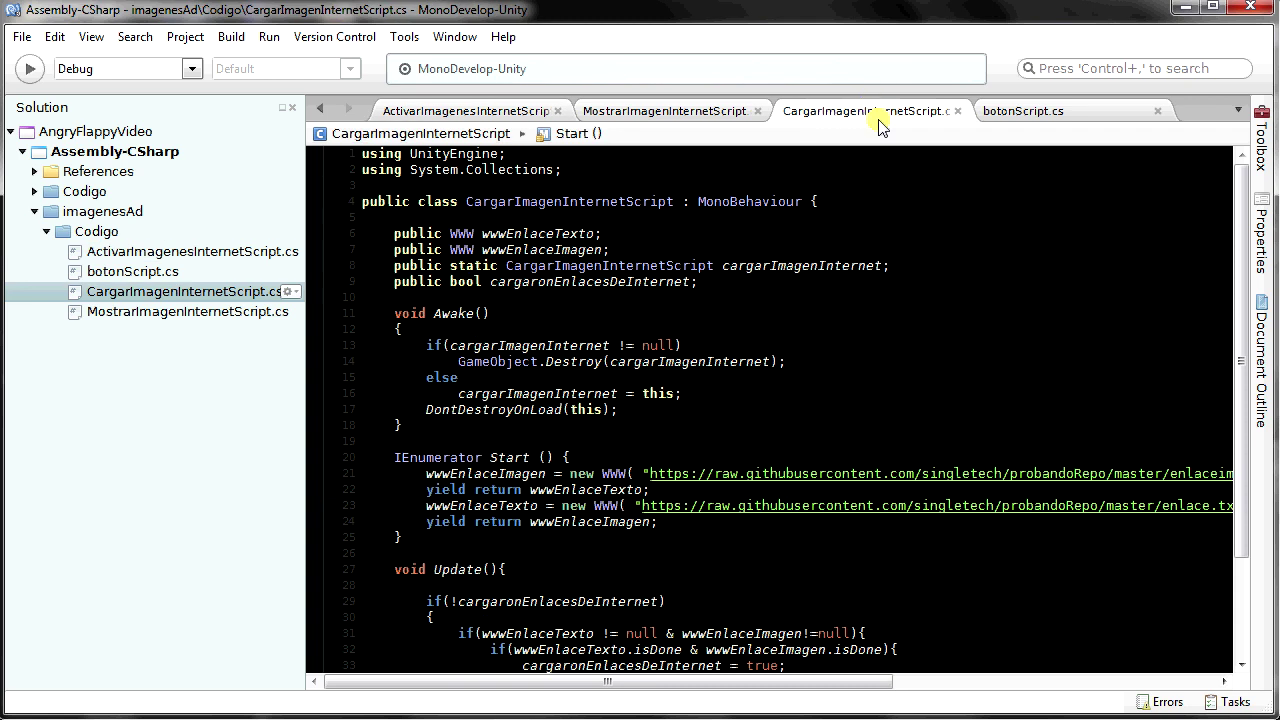
left_click(458, 236)
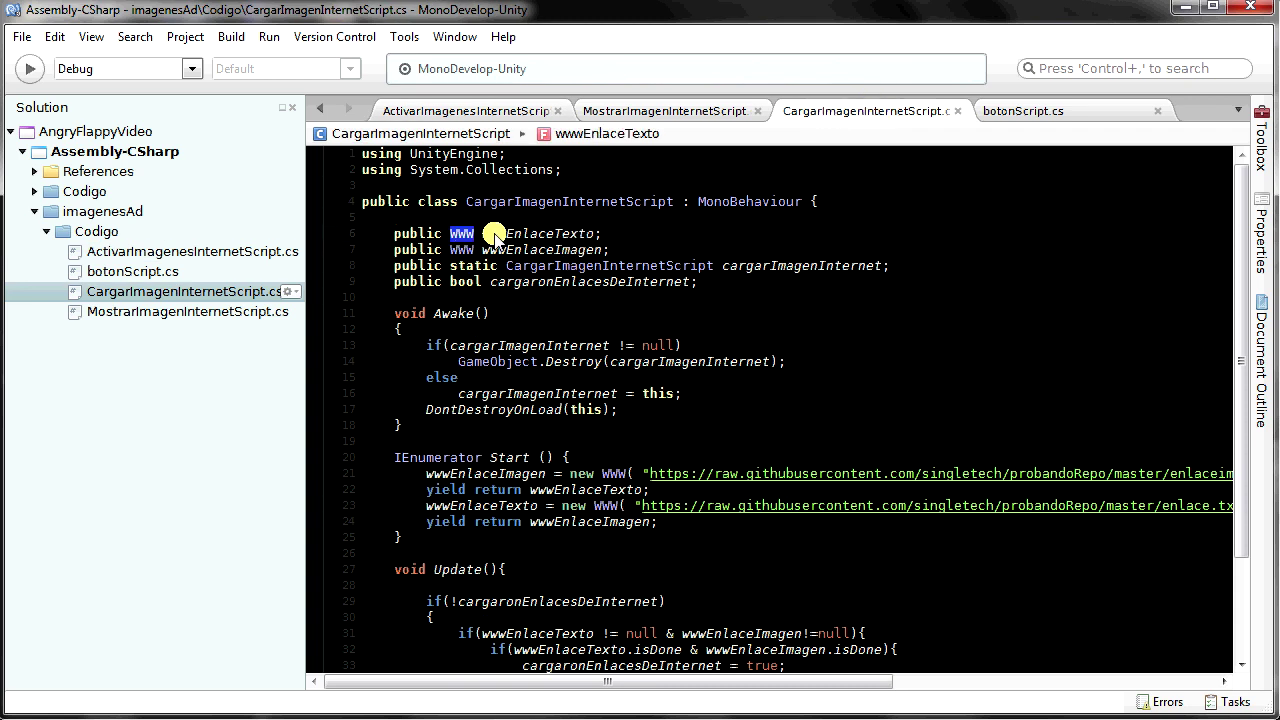
left_click_drag(484, 236, 597, 236)
left_click(462, 250)
double_click(555, 250)
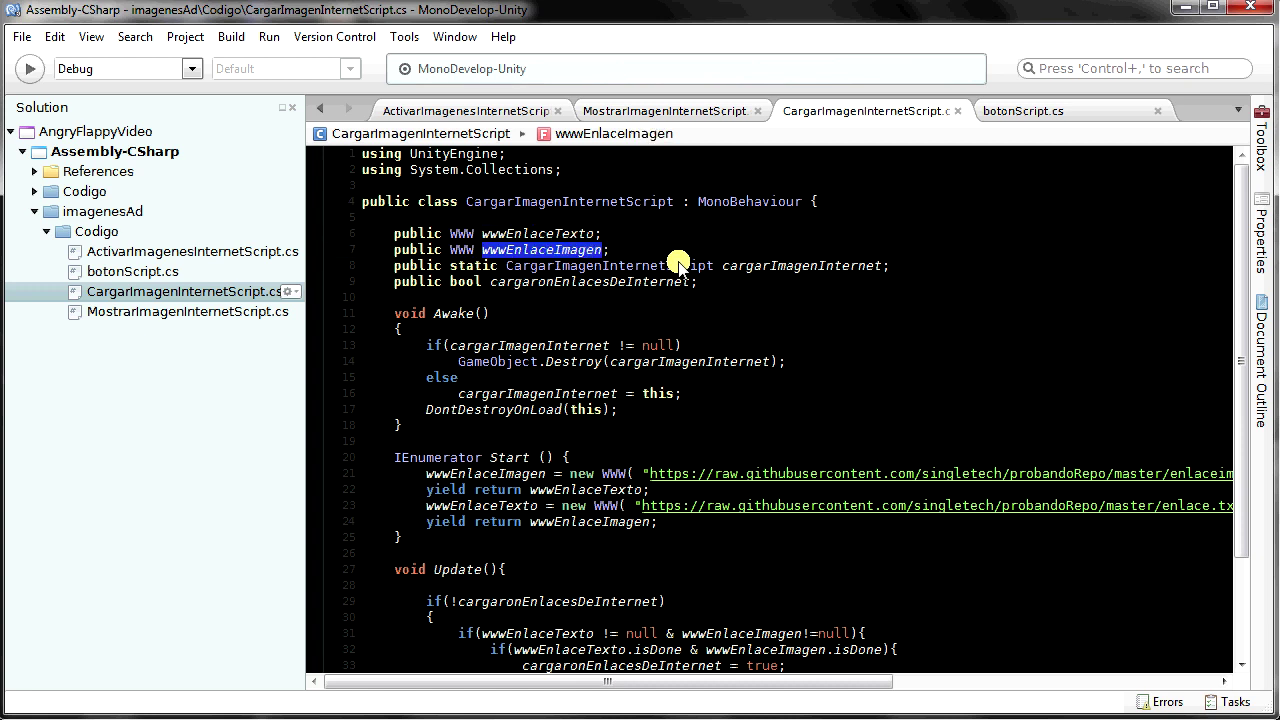
mouse_move(765, 719)
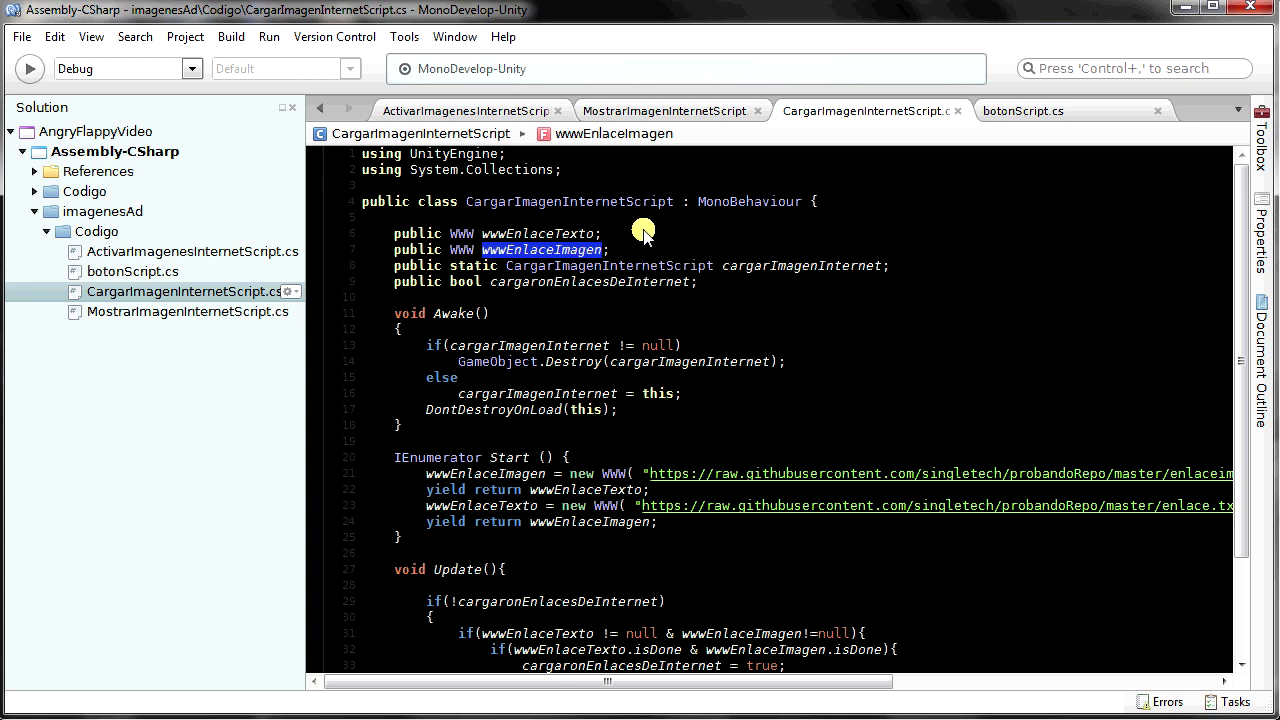
double_click(605, 202)
double_click(636, 267)
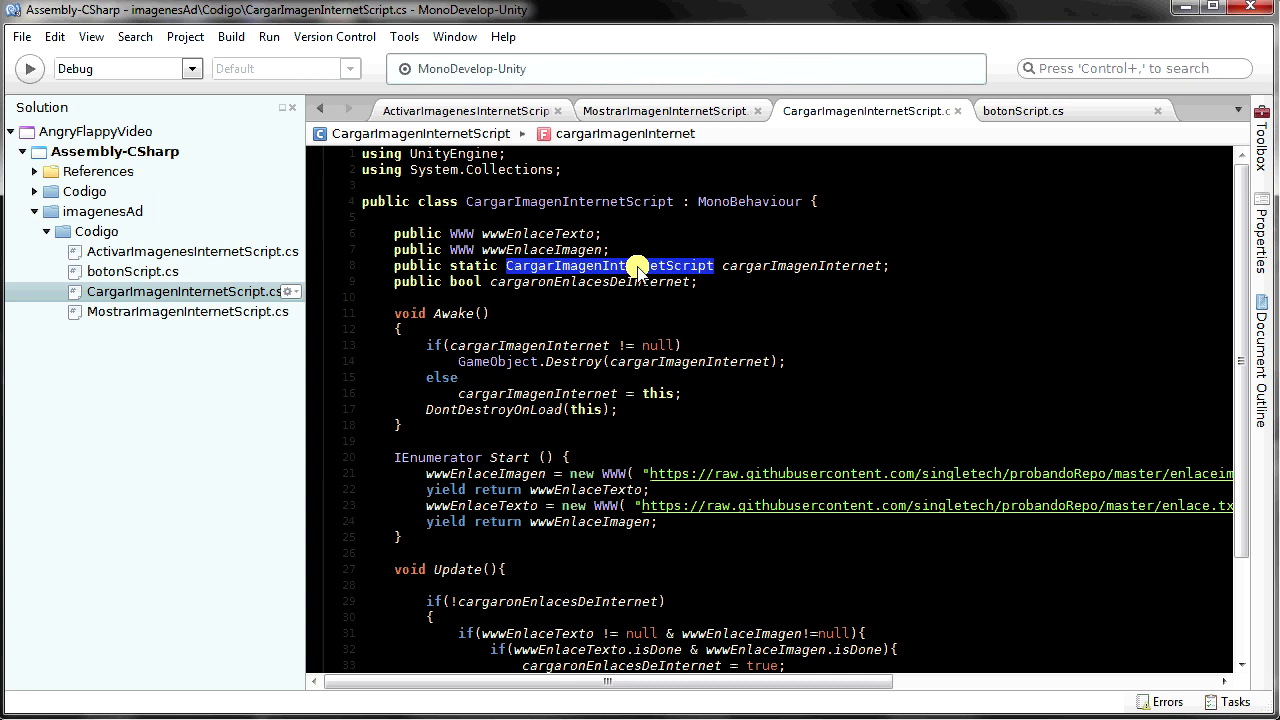
left_click(480, 271)
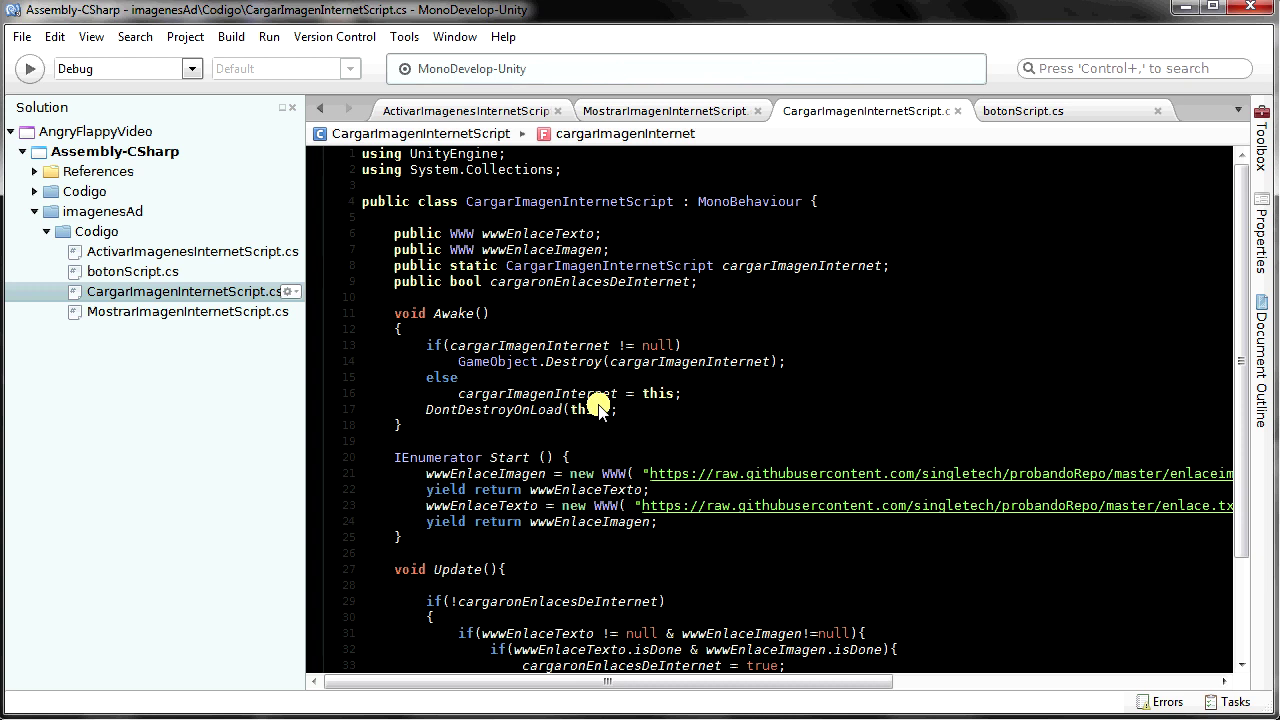
Select the GitHub image-link URL assigned on line 21 in the Start method
scroll(491, 391, "down", 2)
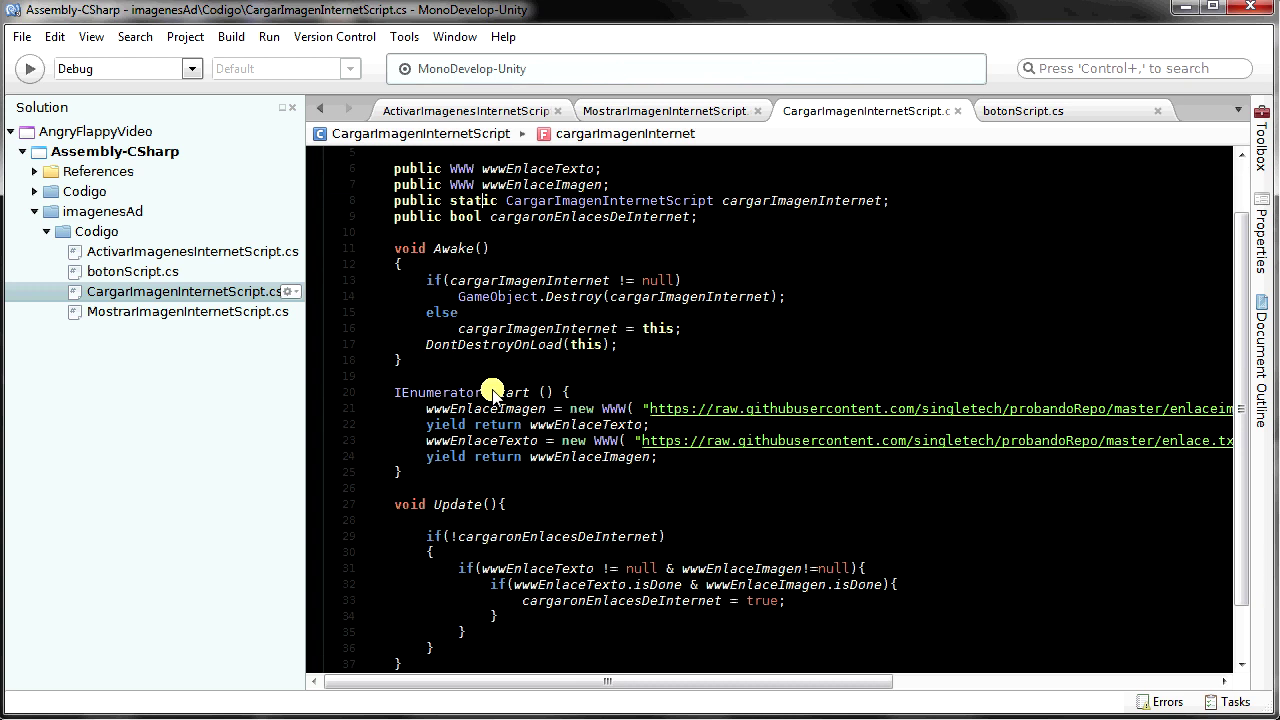
scroll(497, 392, "down", 1)
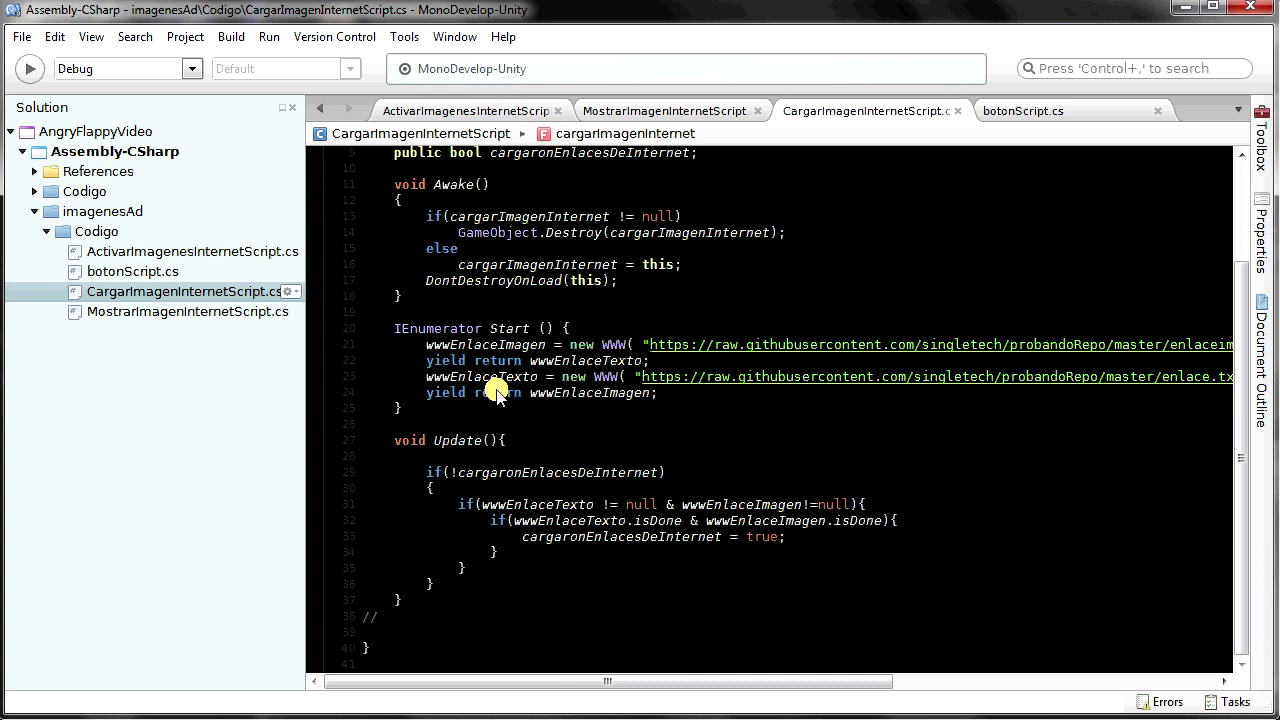
left_click(422, 347)
left_click_drag(422, 347, 470, 349)
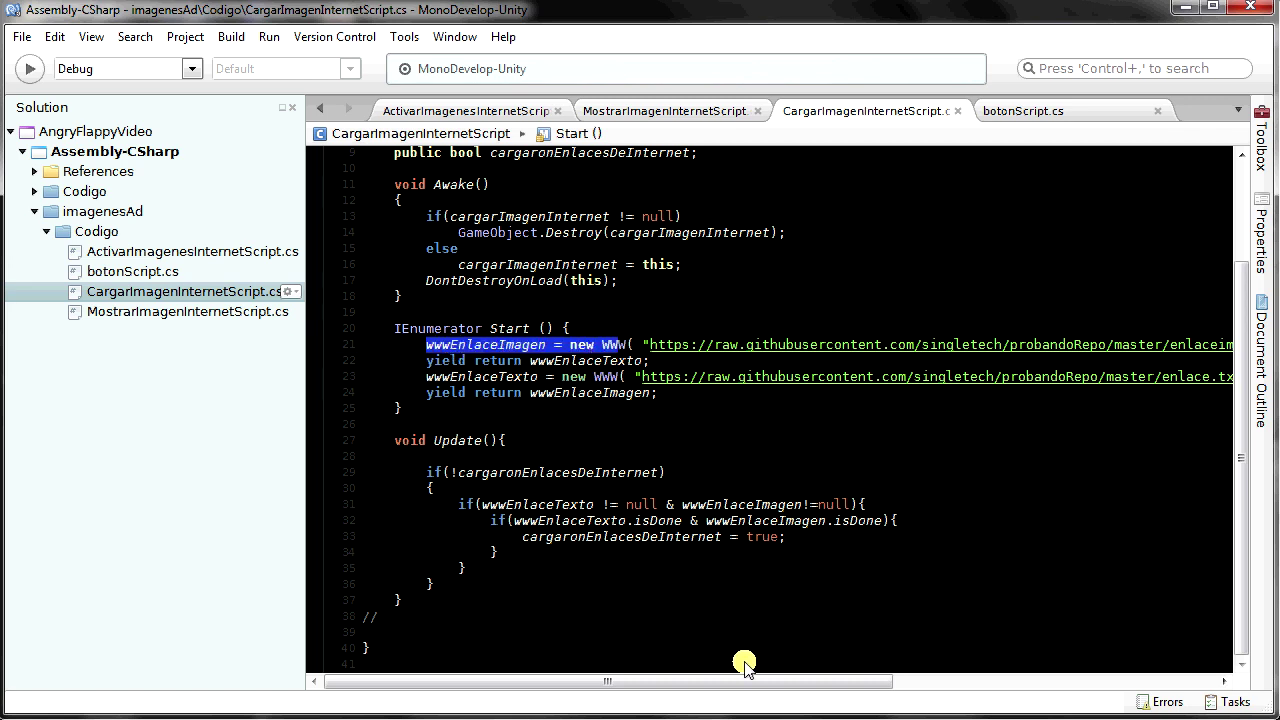
left_click_drag(712, 690, 835, 692)
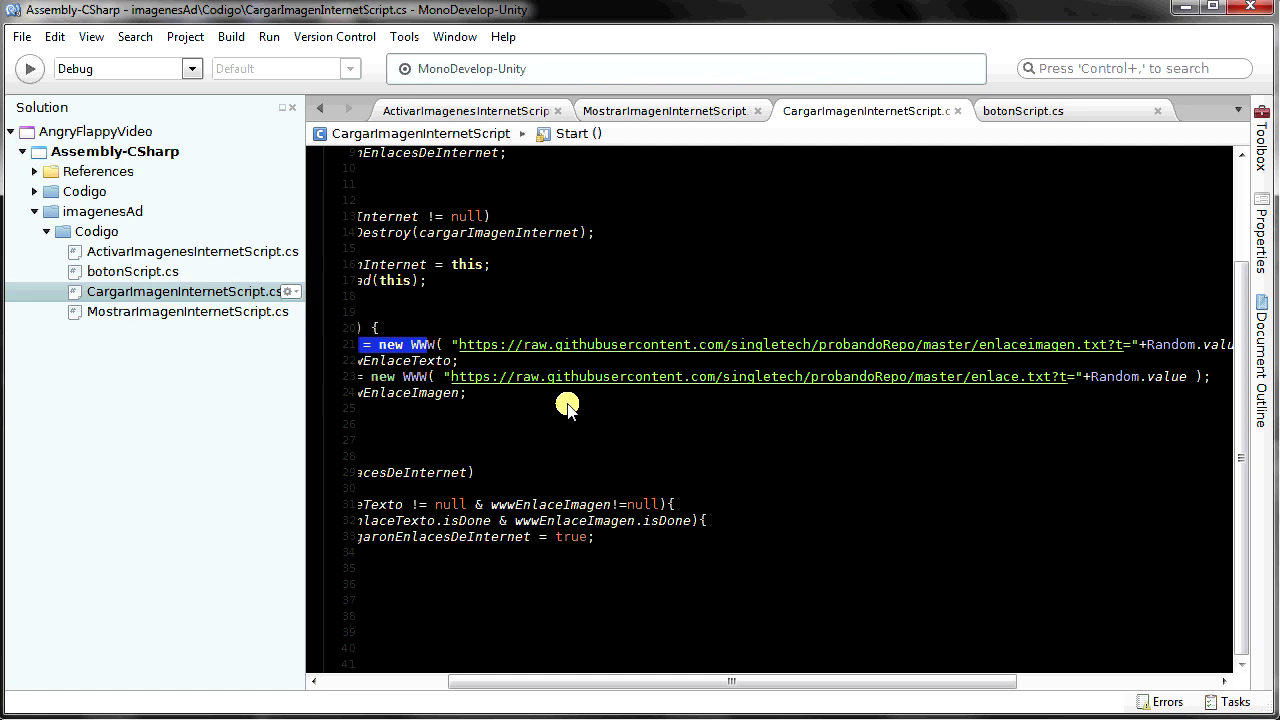
left_click_drag(460, 345, 1094, 346)
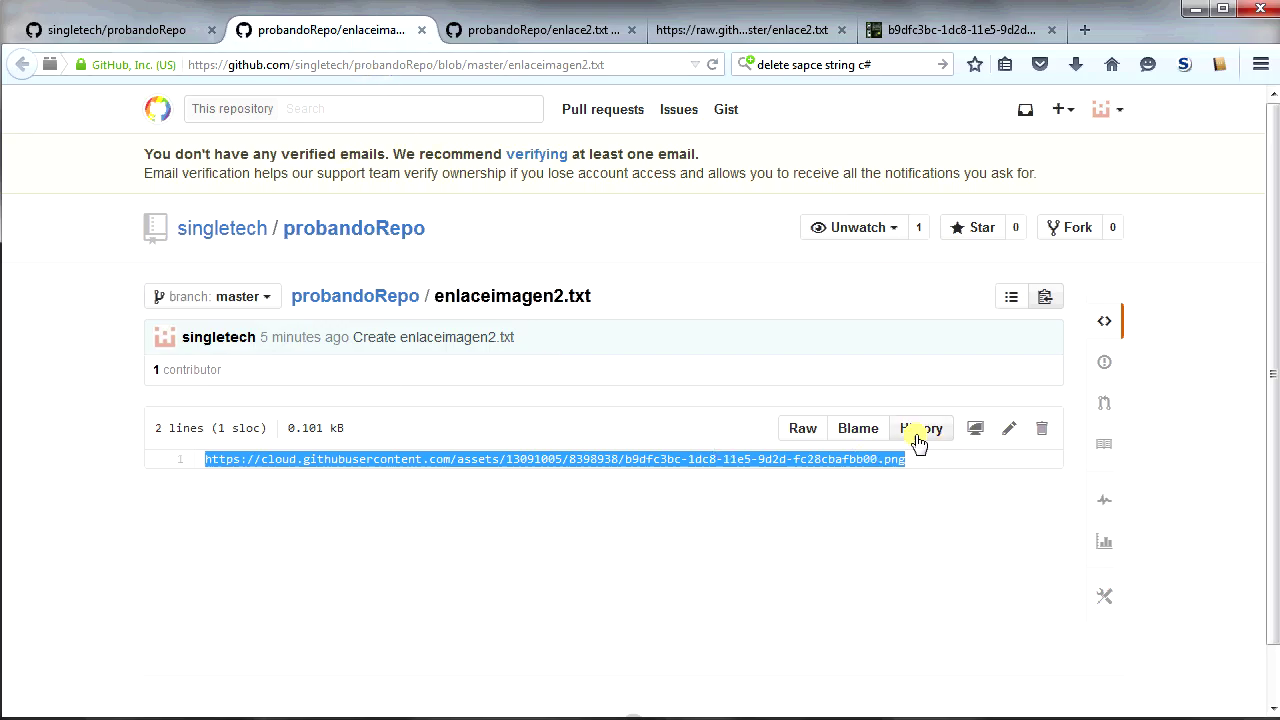
Open the raw enlaceimagen2.txt view with its full address selected, then minimize Firefox
left_click(806, 430)
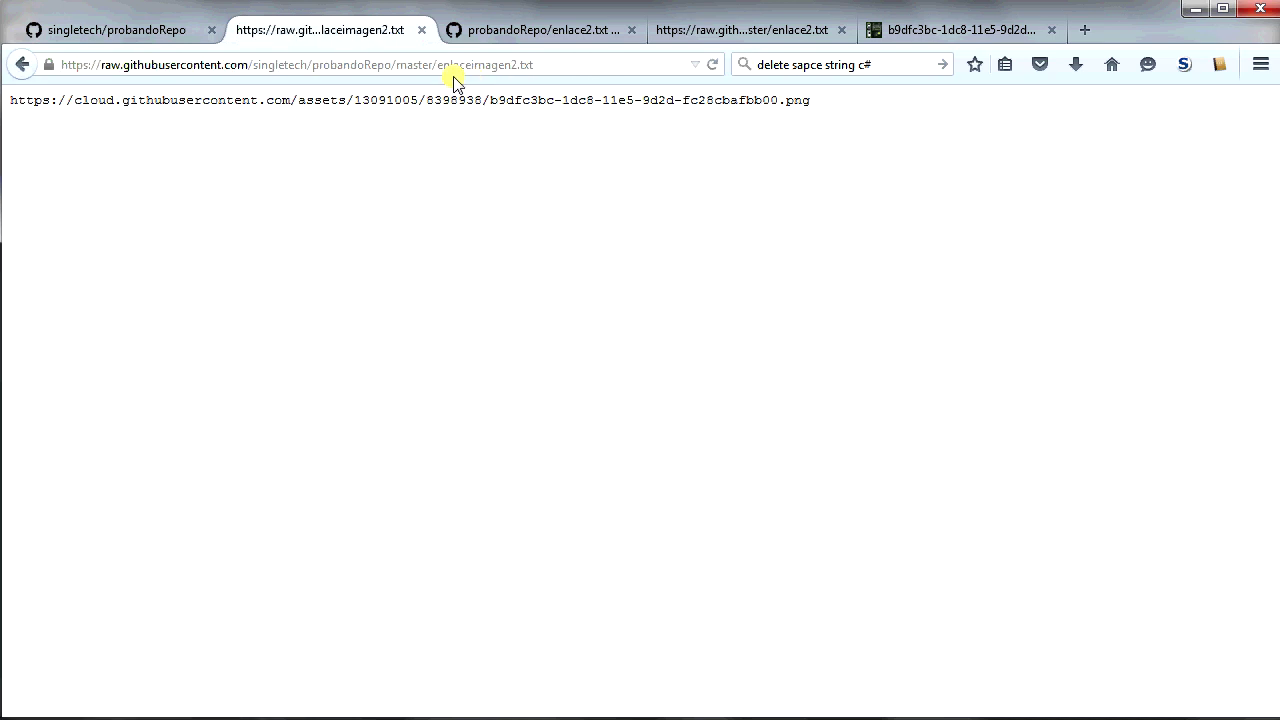
left_click(521, 56)
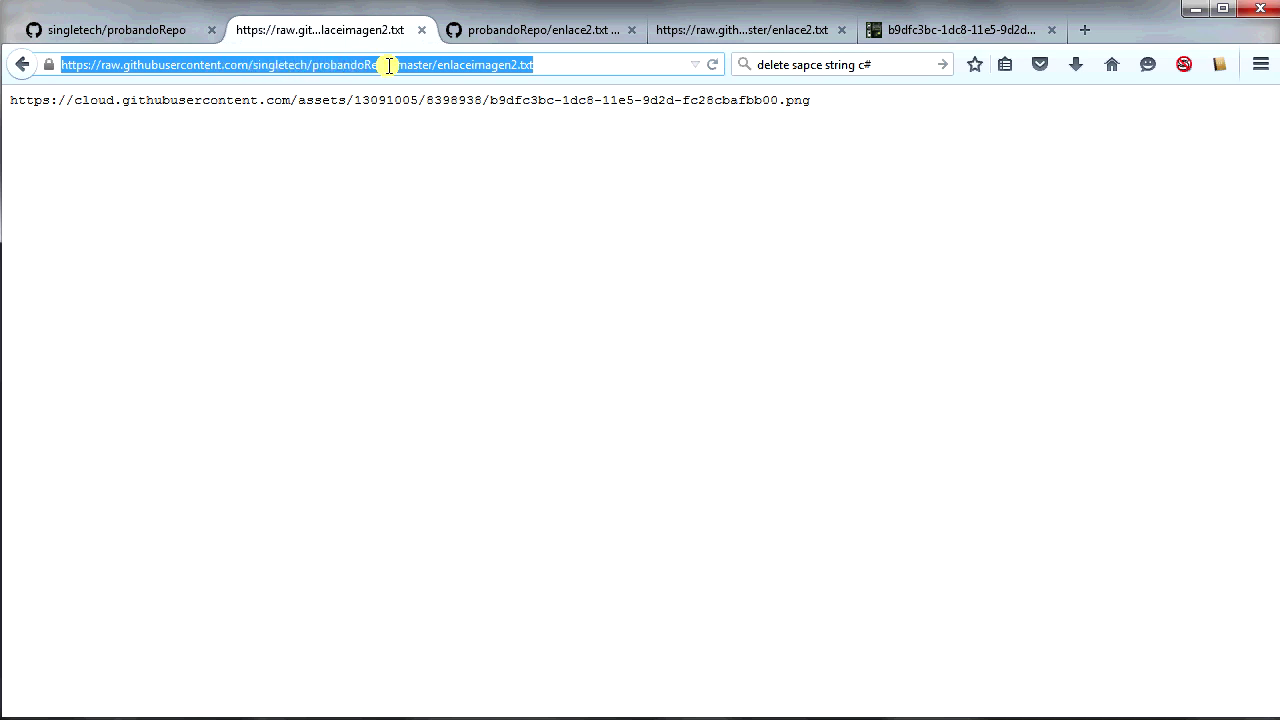
left_click(1195, 9)
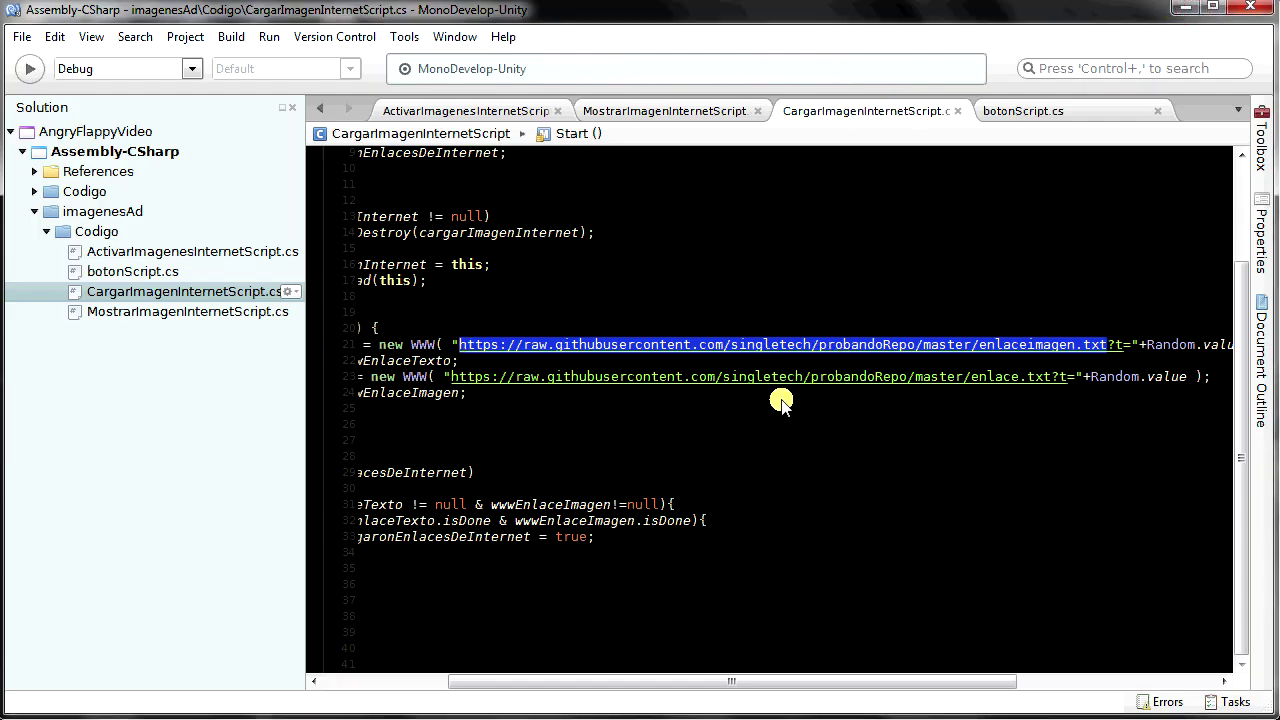
left_click_drag(652, 688, 735, 690)
left_click(980, 350)
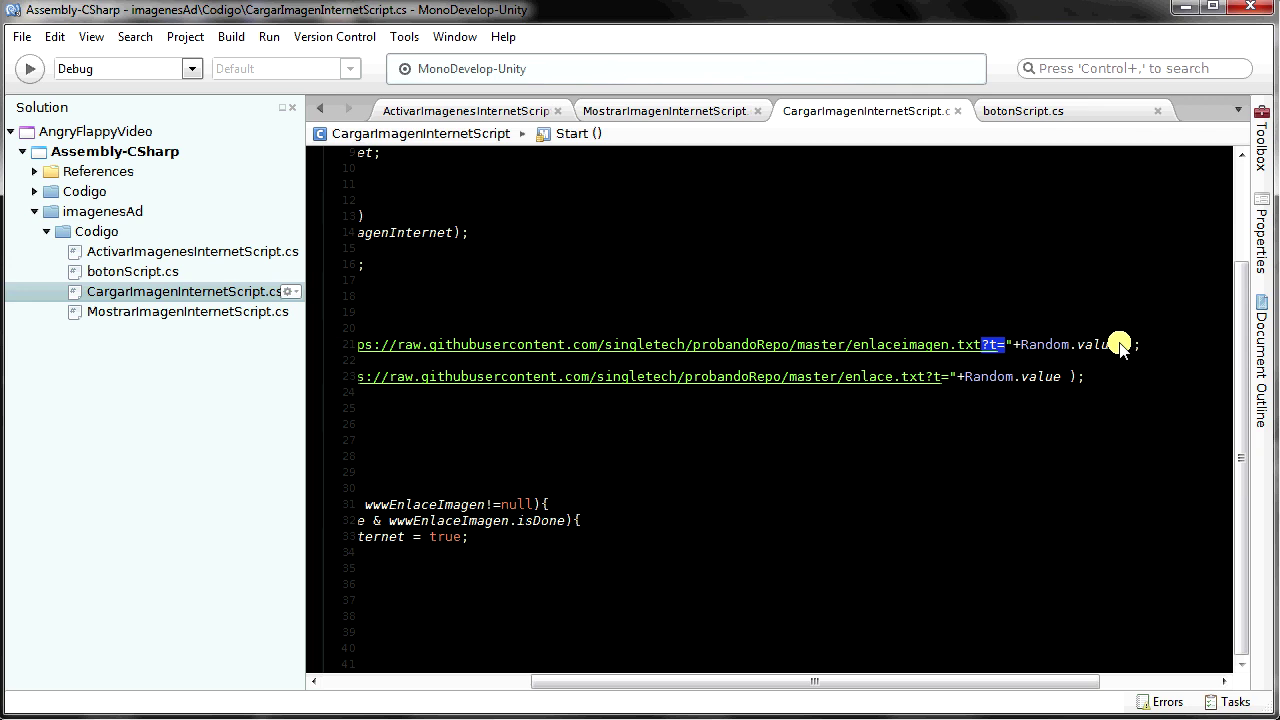
left_click_drag(1117, 344, 1022, 345)
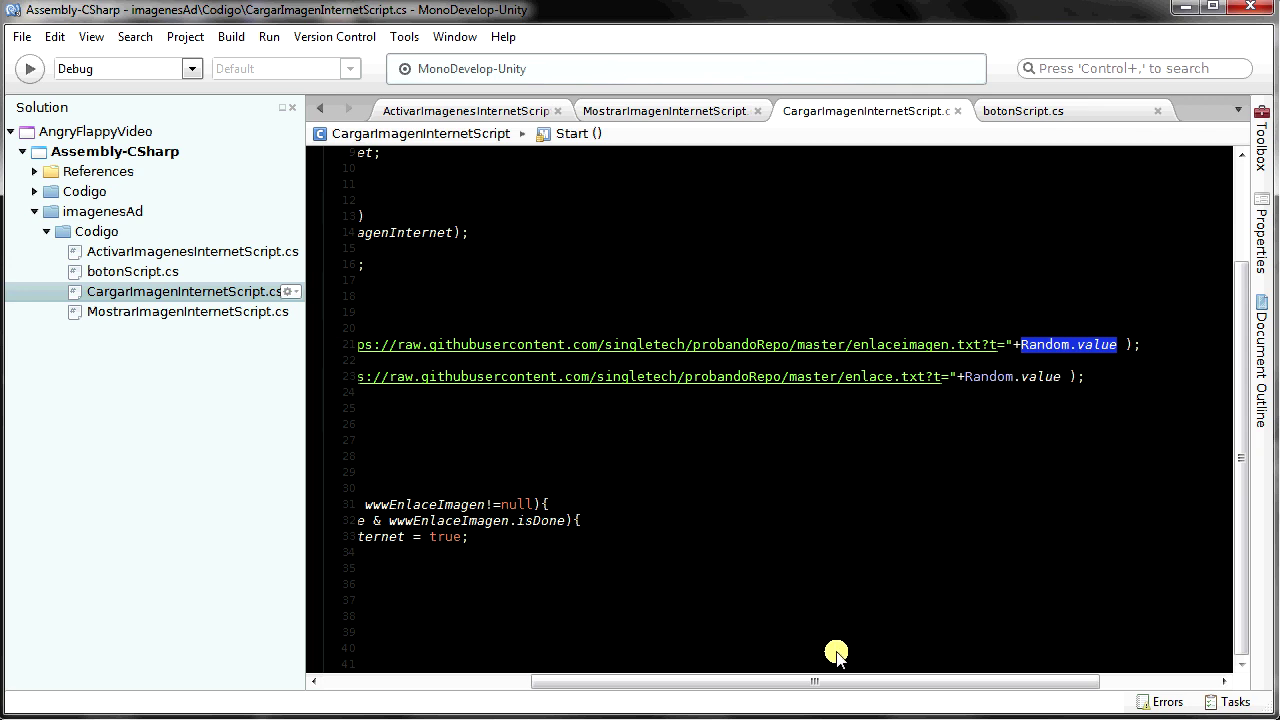
mouse_move(828, 681)
left_mouse_down()
mouse_move(785, 686)
mouse_move(854, 686)
mouse_move(830, 686)
left_mouse_up()
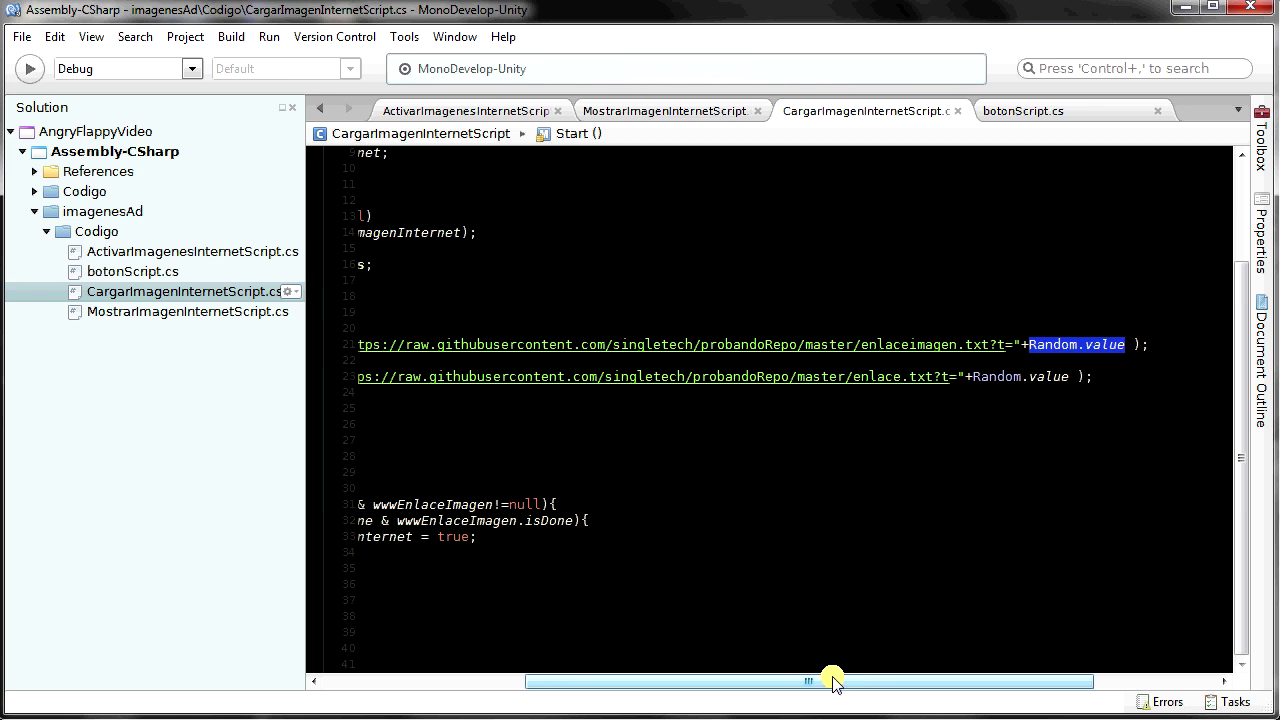
left_click_drag(988, 344, 1105, 345)
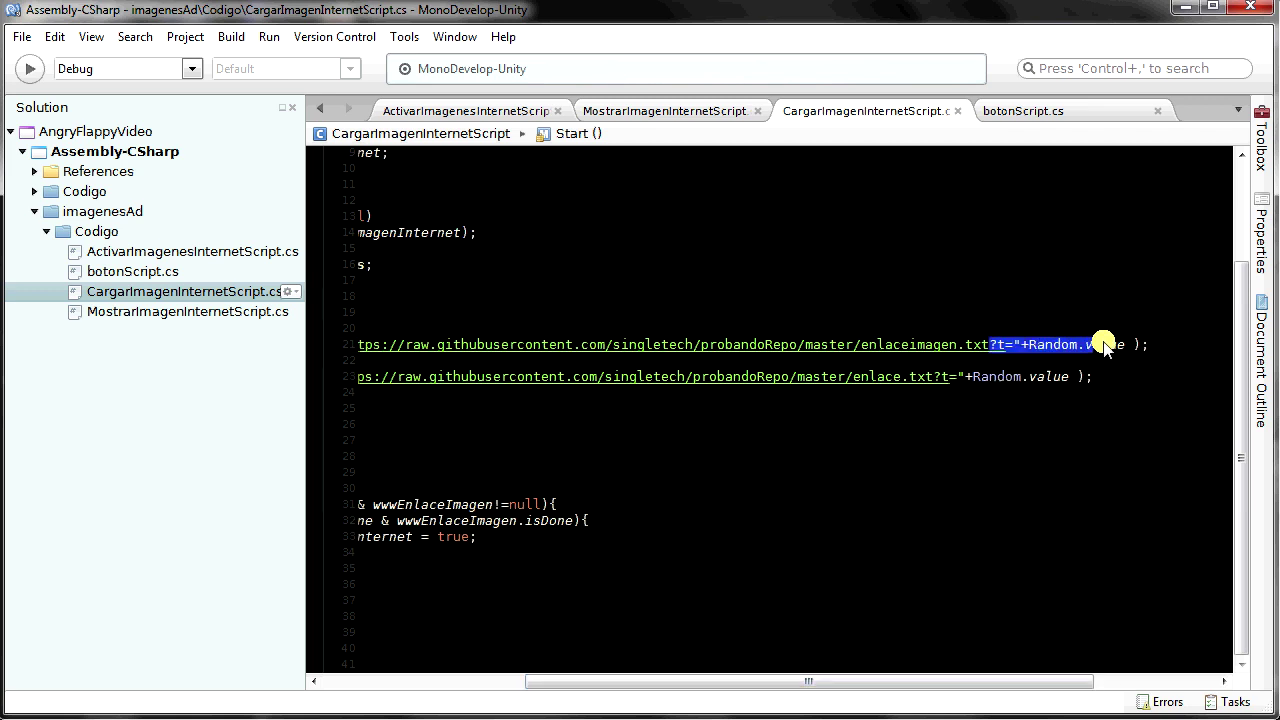
mouse_move(1119, 347)
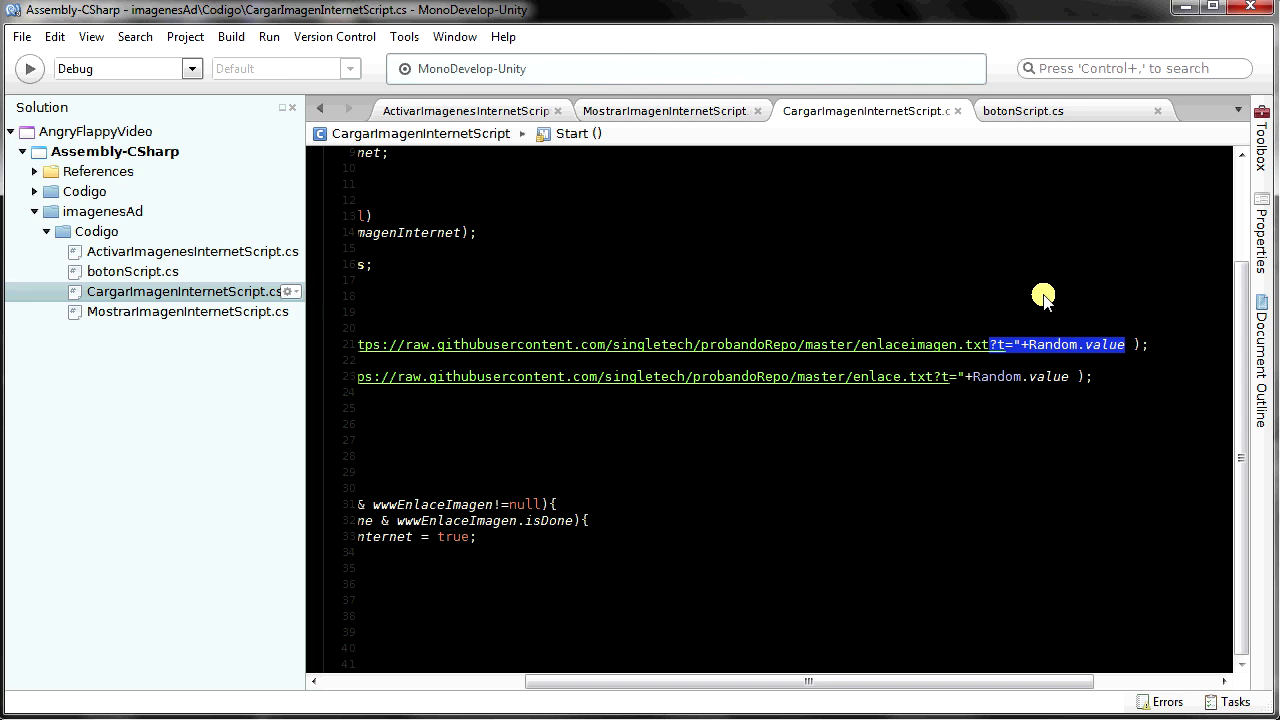
left_click(990, 350)
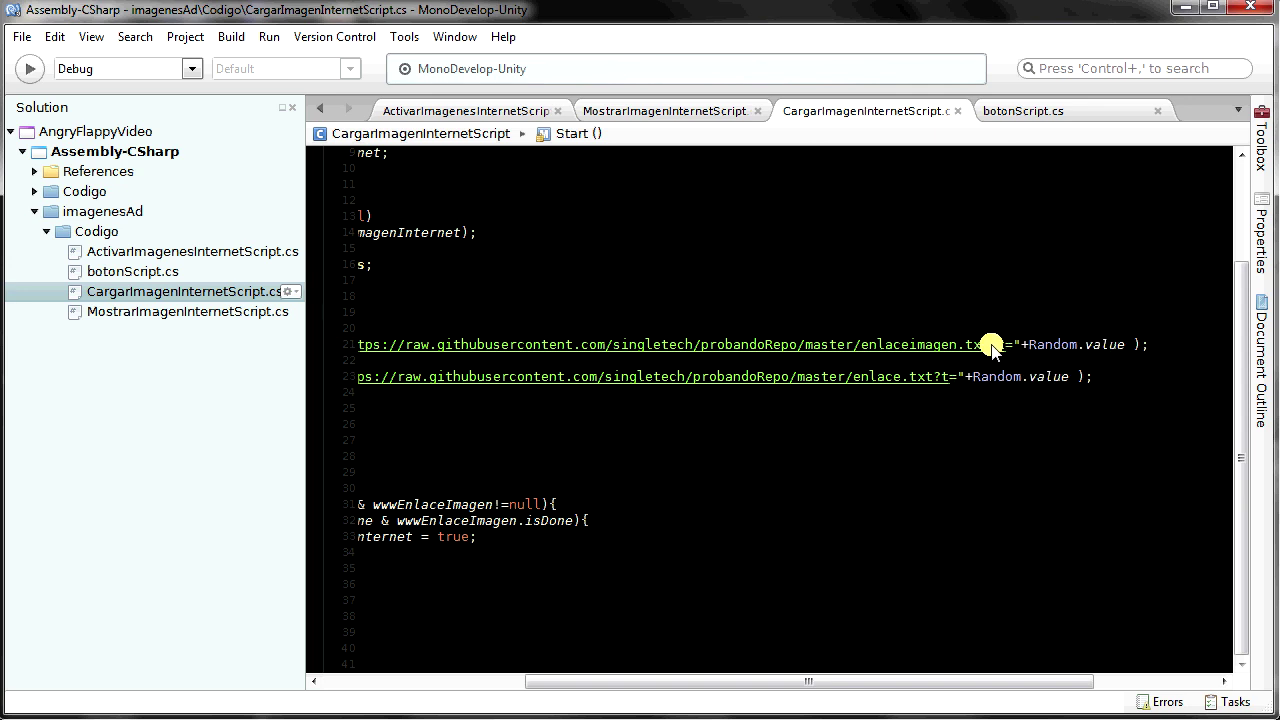
left_click_drag(1027, 345, 1101, 348)
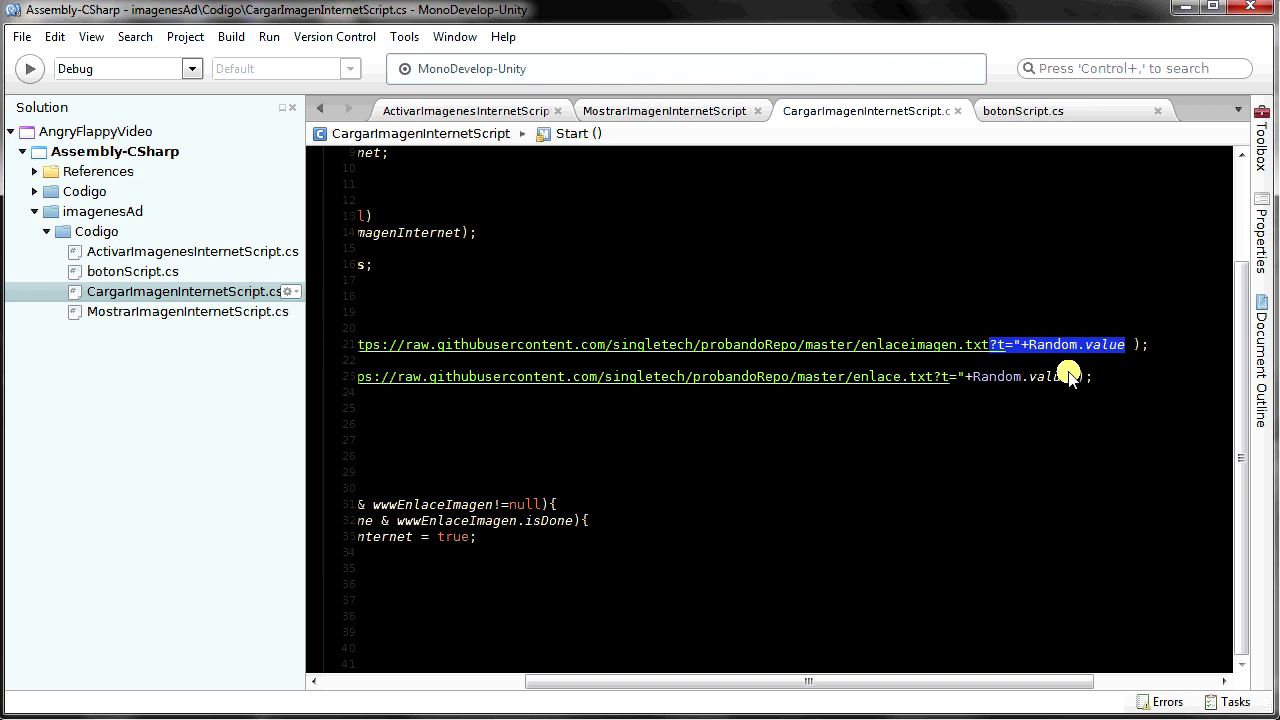
left_click_drag(989, 344, 1124, 344)
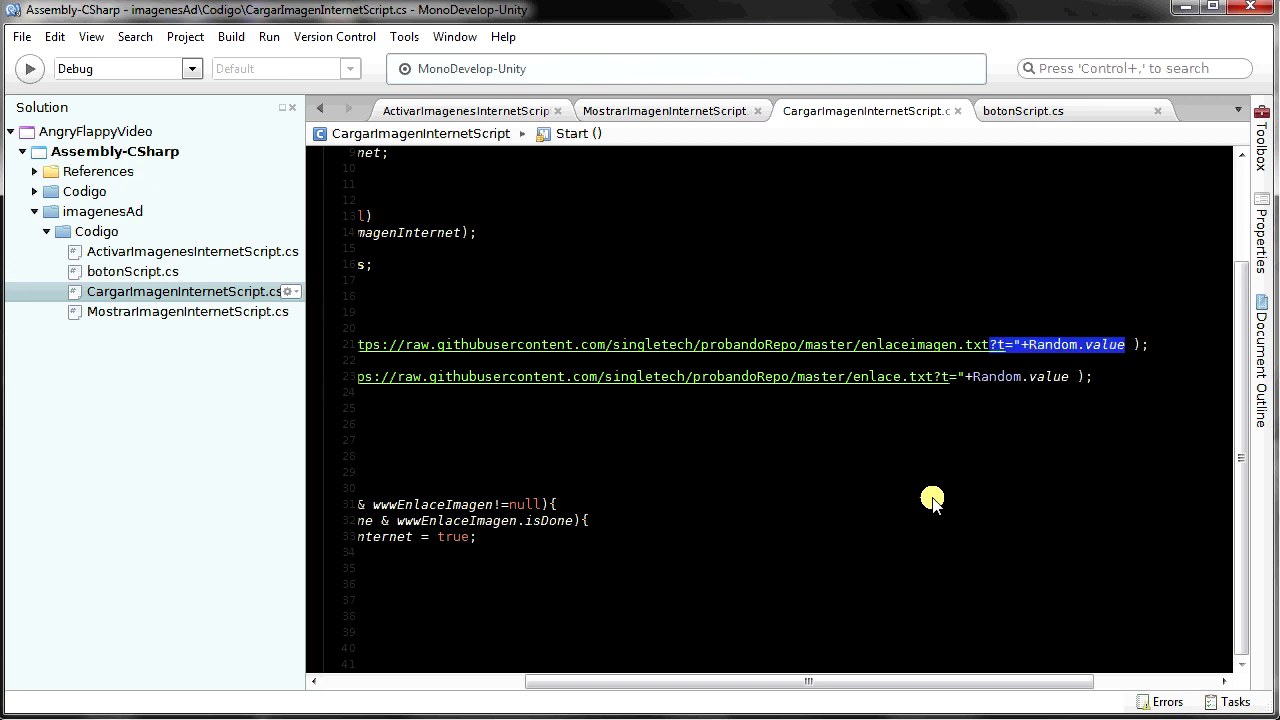
left_click_drag(857, 684, 671, 685)
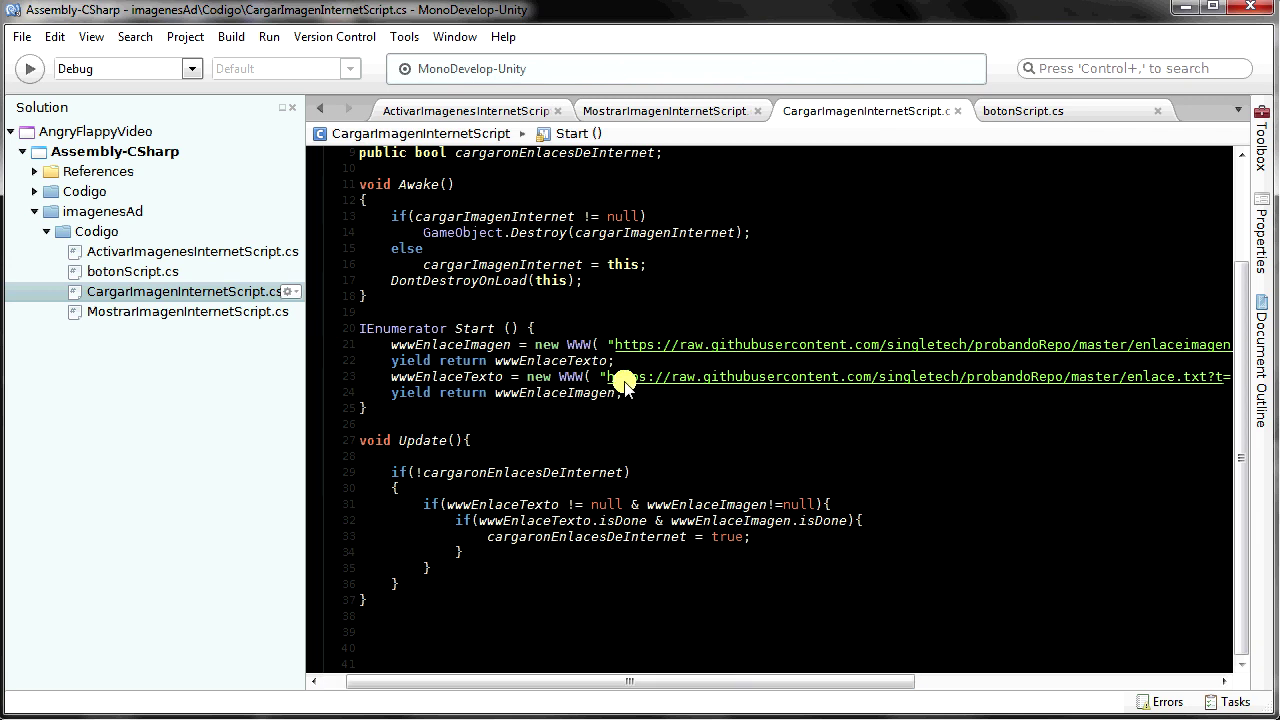
left_click_drag(625, 681, 741, 681)
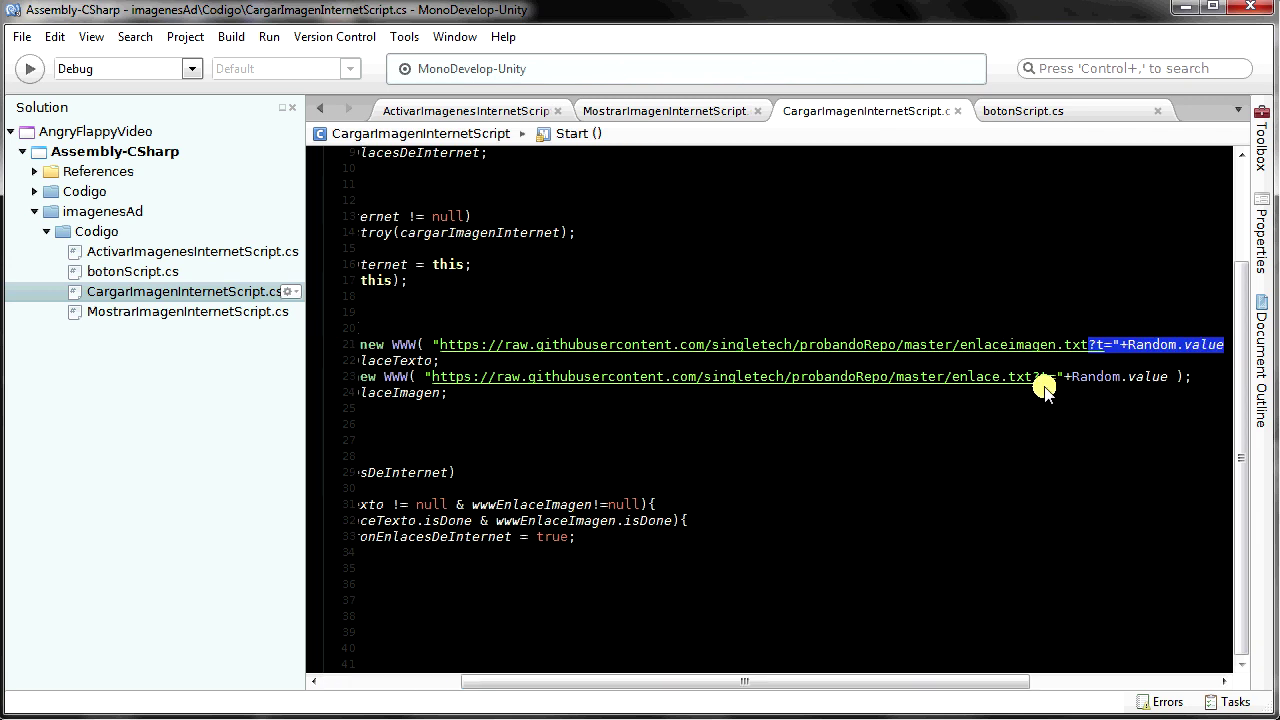
double_click(1035, 377)
left_click_drag(1032, 377, 432, 377)
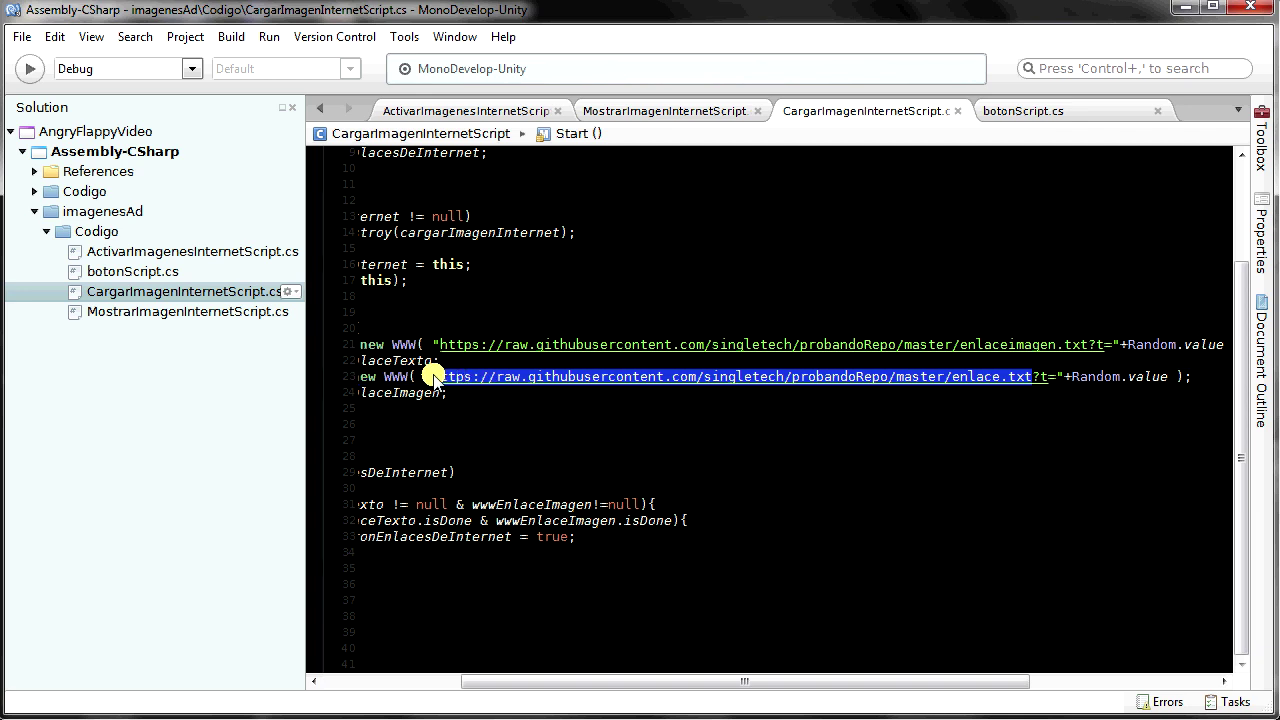
left_click_drag(1160, 377, 1035, 380)
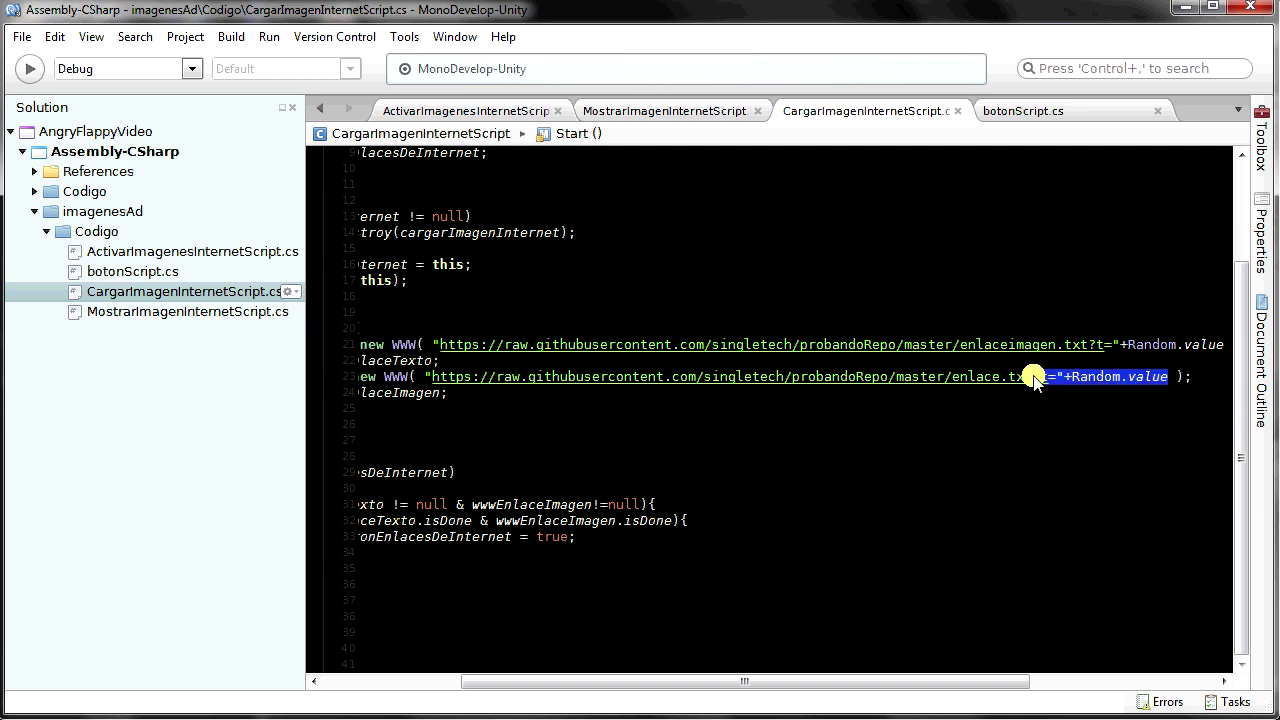
Review the wwwEnlaceTexto and wwwEnlaceImagen checks on line 31 and the inner isDone block
left_click_drag(651, 677, 505, 678)
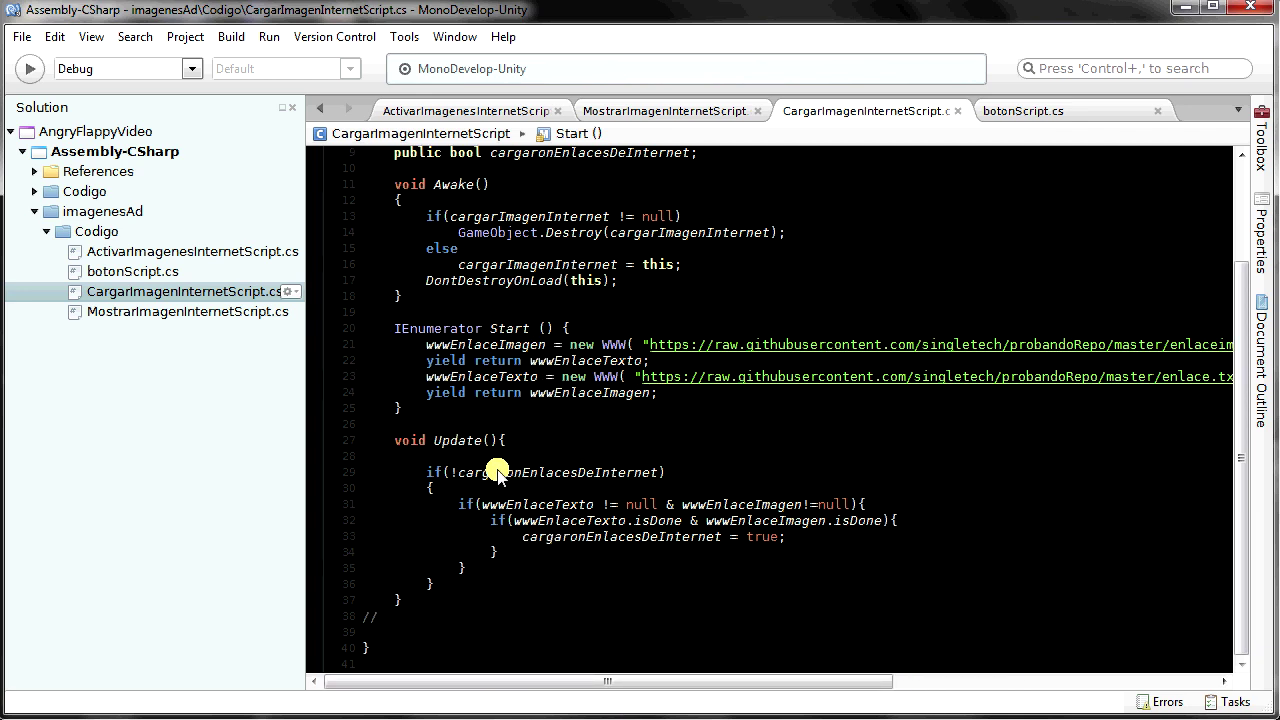
left_click_drag(425, 471, 690, 471)
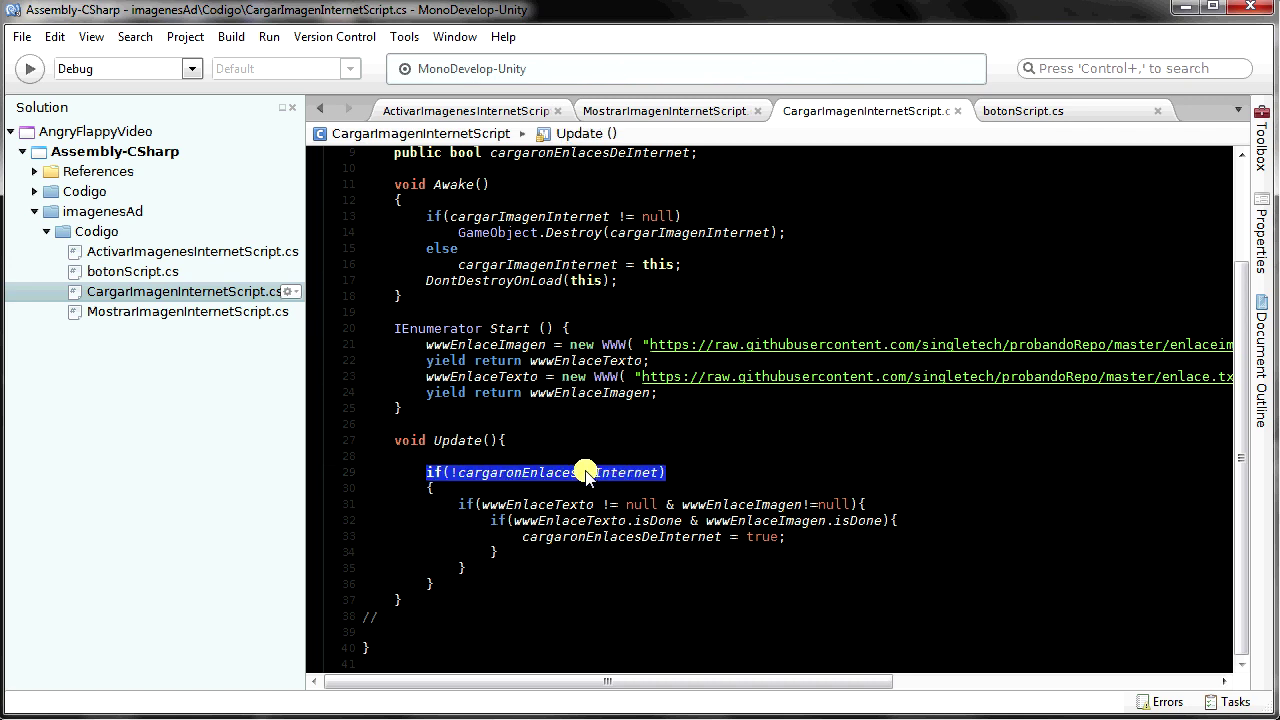
scroll(583, 471, "up", 3)
scroll(593, 311, "down", 3)
double_click(537, 504)
double_click(740, 504)
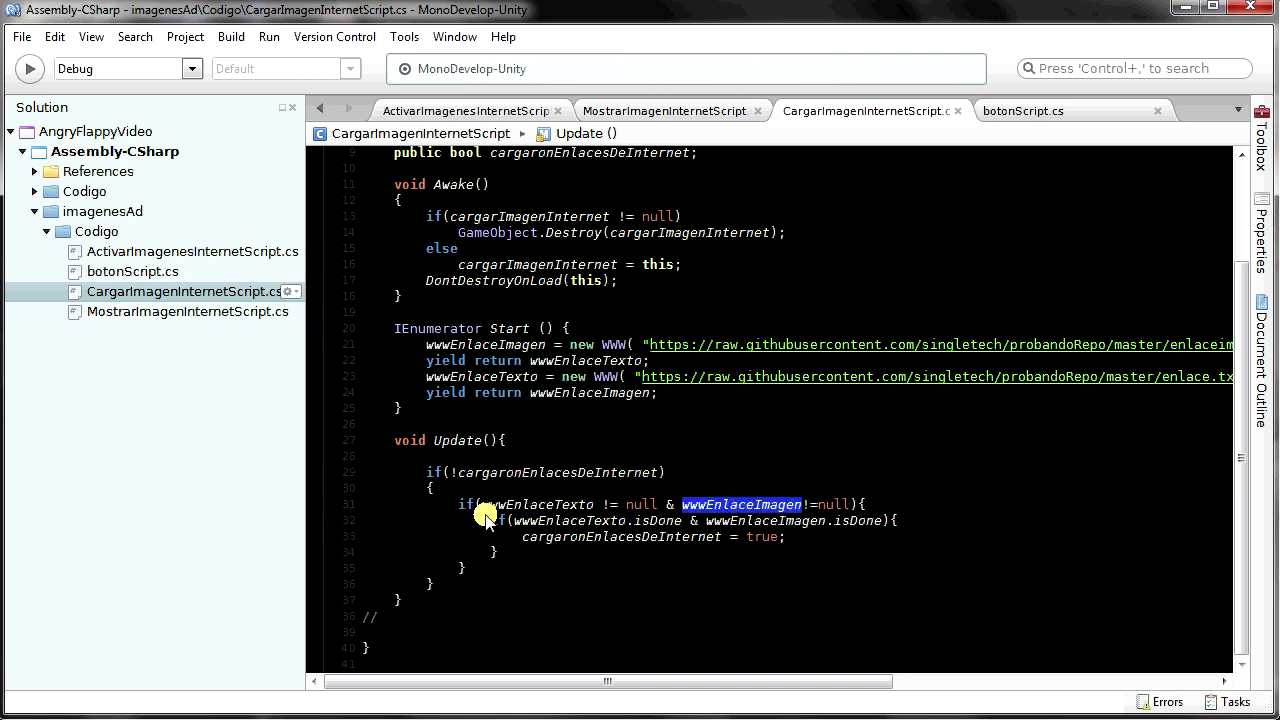
left_click_drag(489, 520, 632, 562)
left_click(626, 500)
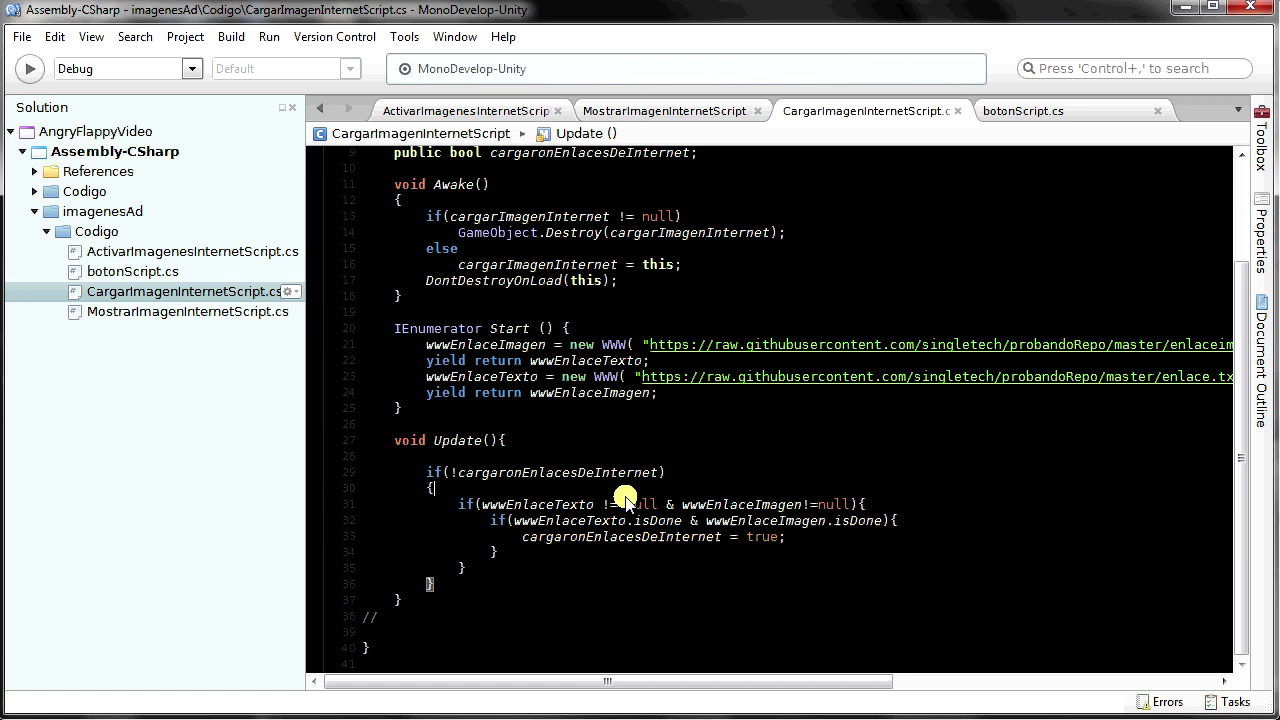
Go over the line 32 isDone checks, cargaronEnlacesDeInternet on line 33, and the line 29 condition
double_click(524, 504)
double_click(706, 505)
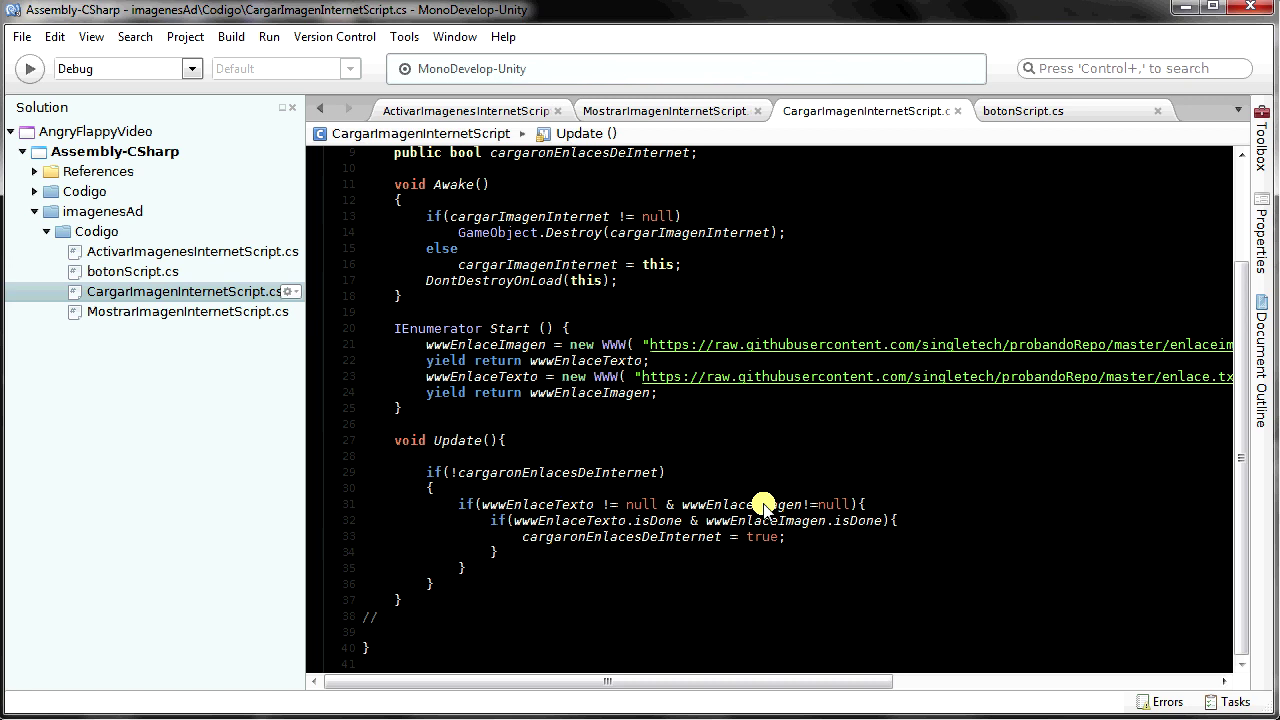
double_click(530, 504)
double_click(742, 505)
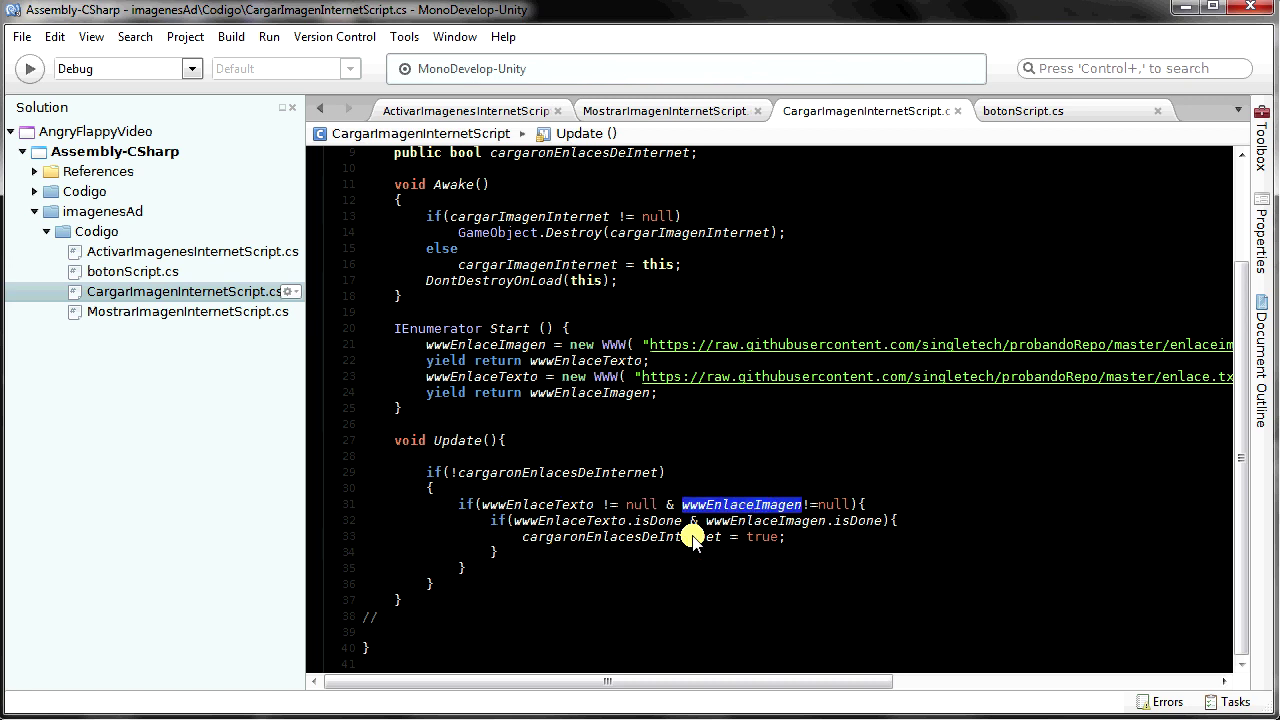
double_click(650, 520)
double_click(840, 520)
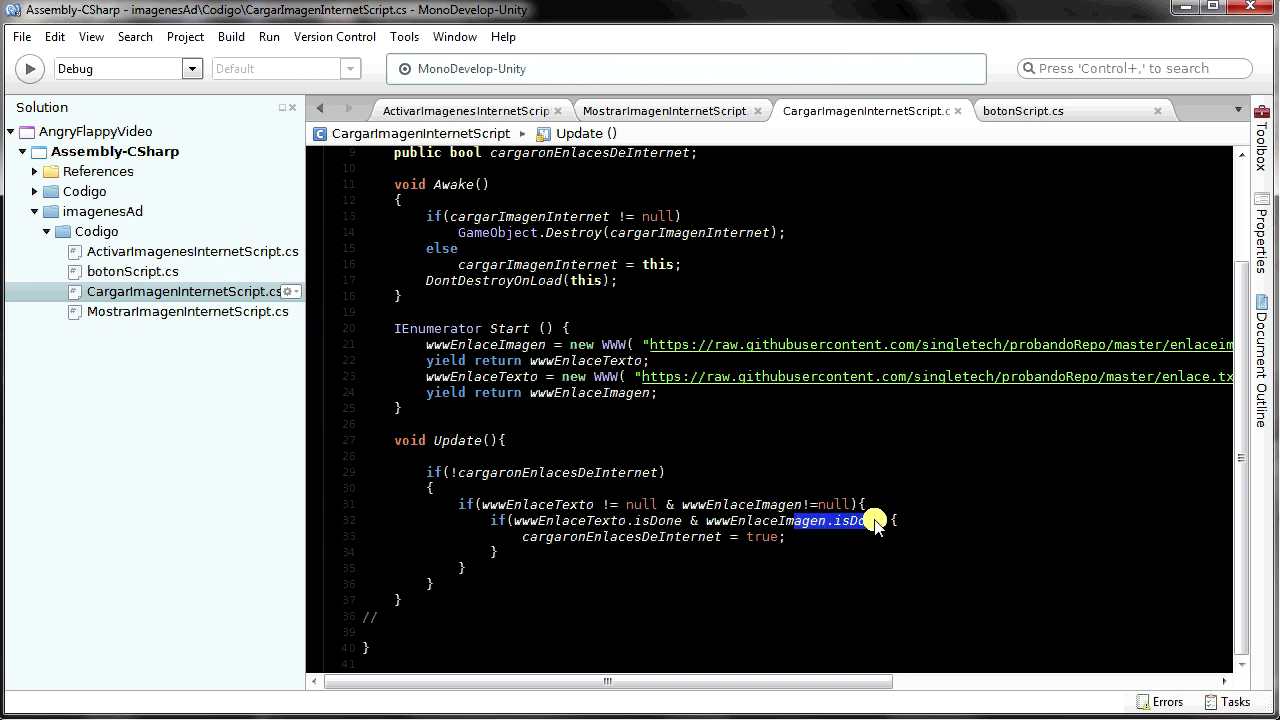
double_click(628, 538)
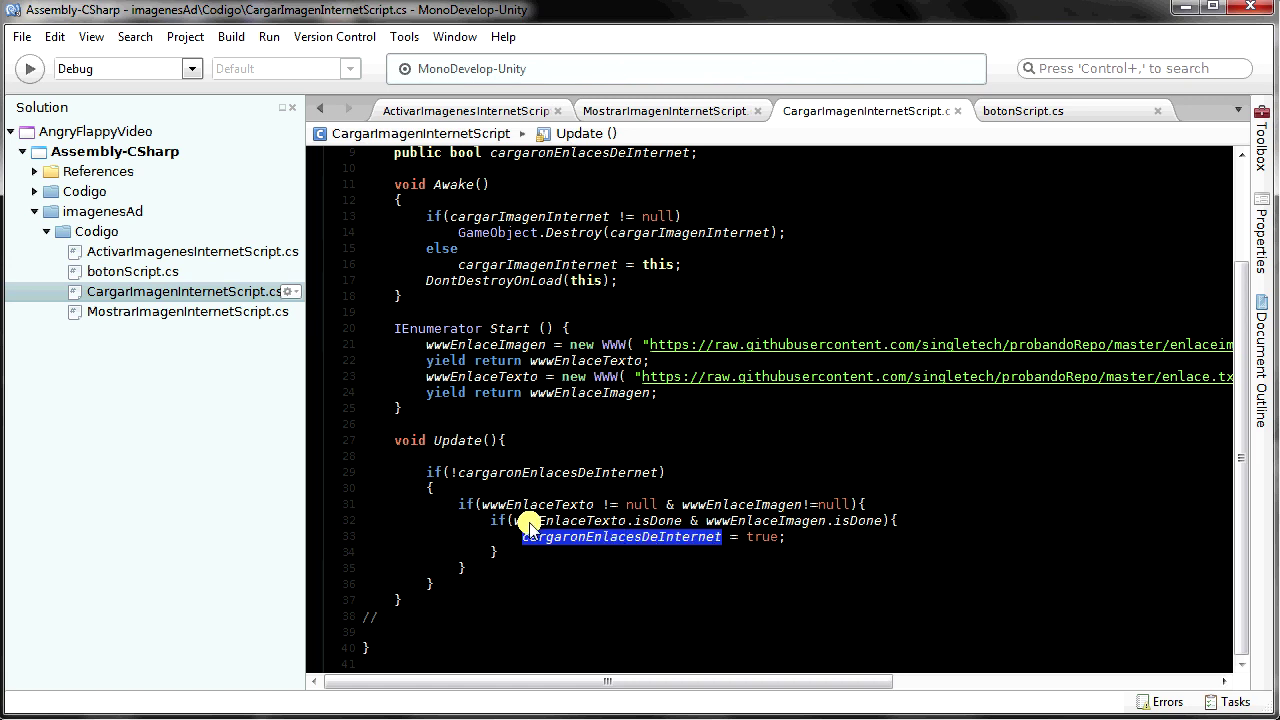
left_click_drag(424, 472, 700, 480)
left_click(452, 478)
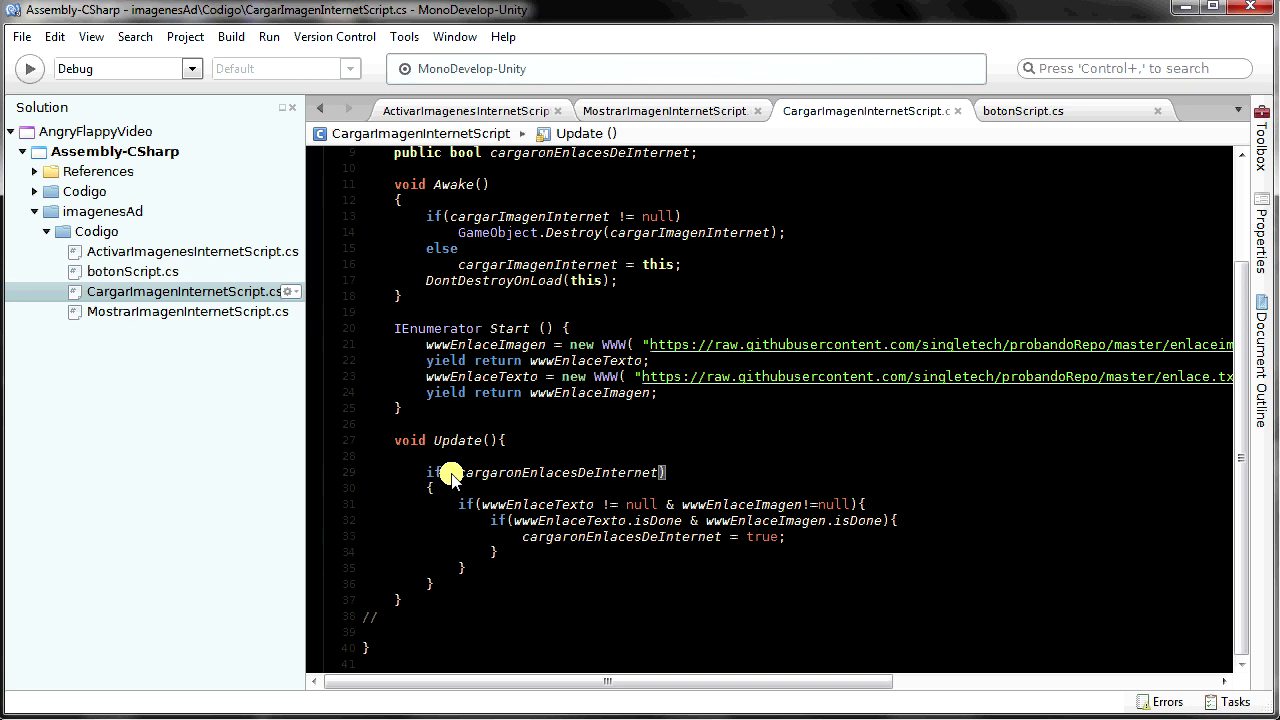
scroll(448, 478, "up", 3)
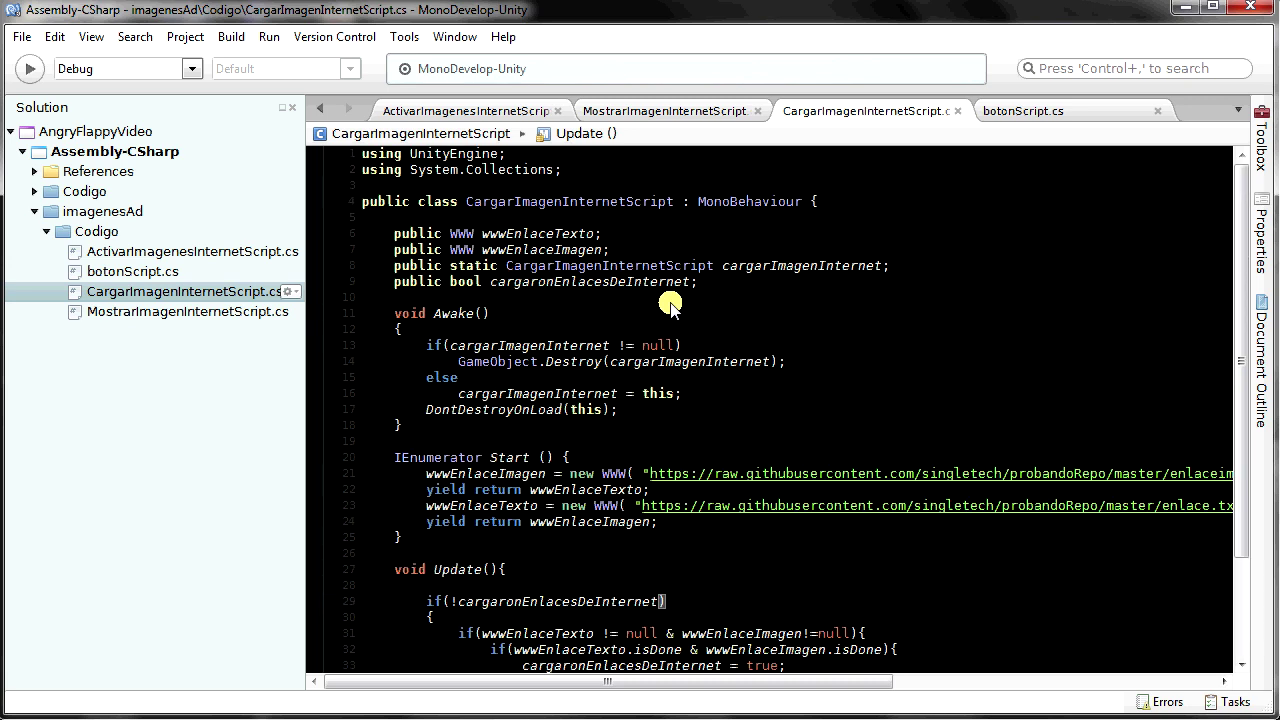
scroll(626, 372, "down", 3)
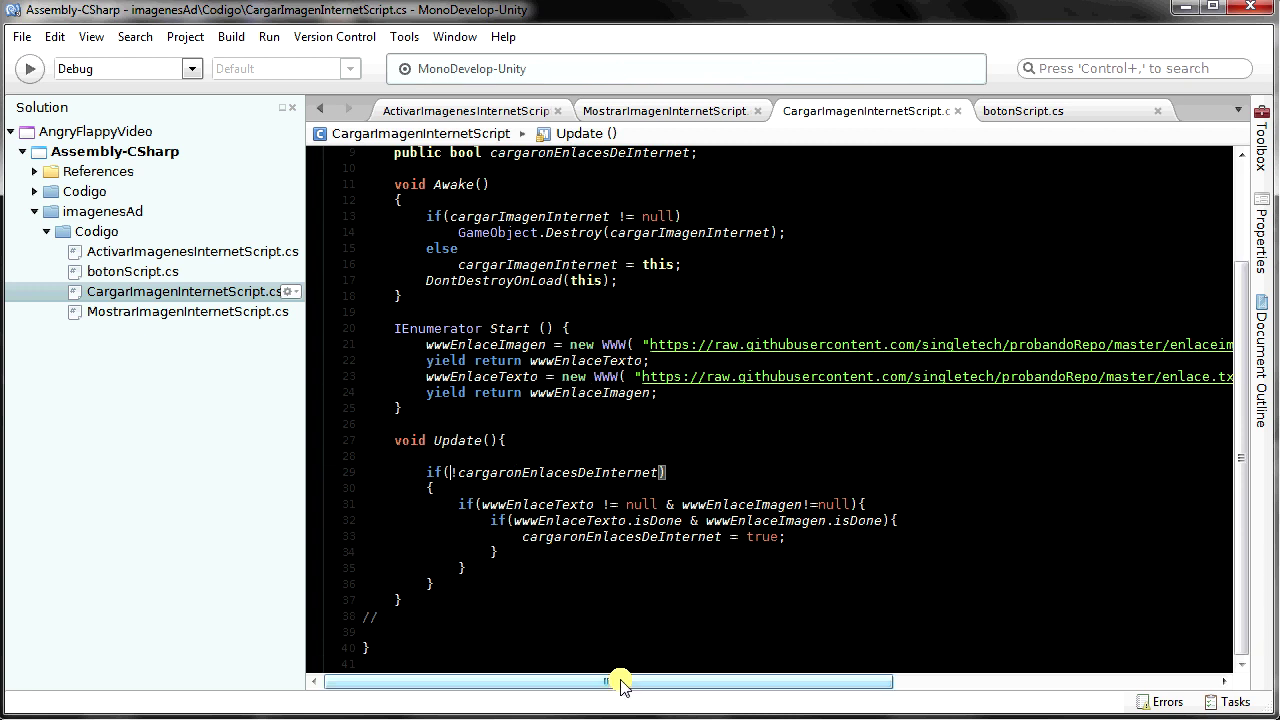
key("alt+Tab")
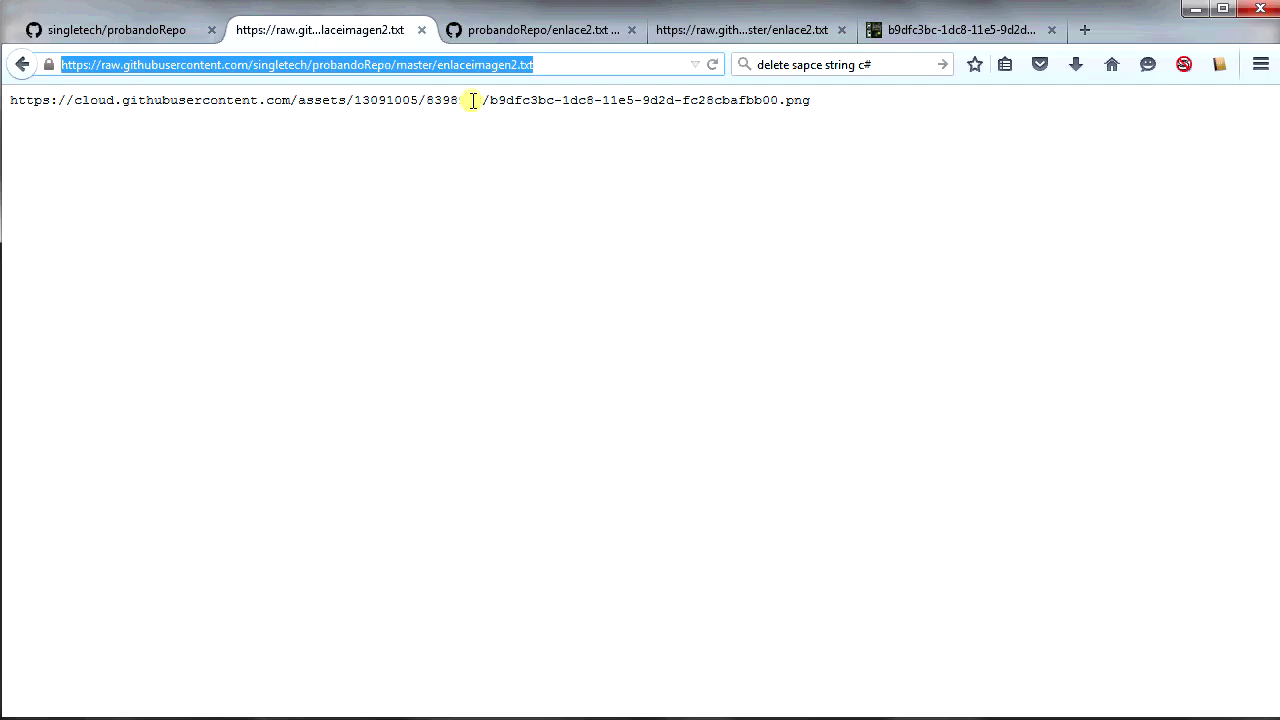
Close the enlaceimagen2 and raw enlace2 tabs and return to the probandoRepo repository page
left_click(558, 24)
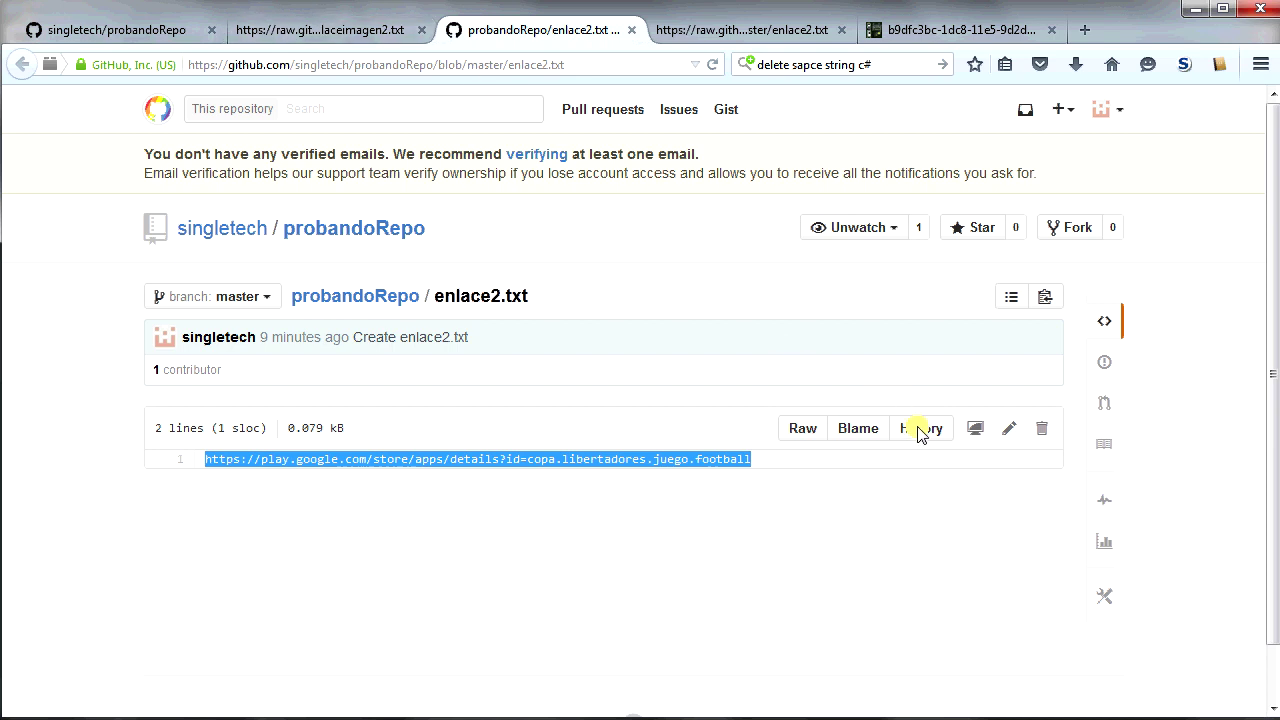
left_click(812, 430)
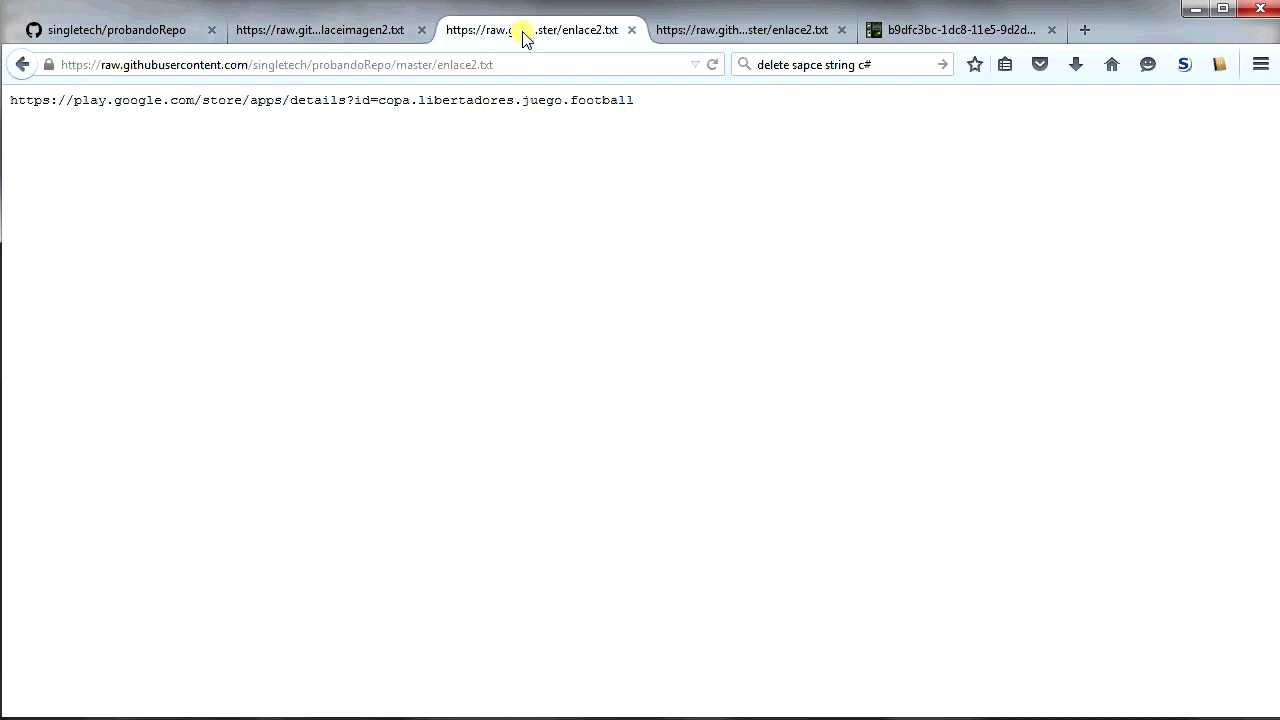
left_click(348, 29)
left_click(534, 29)
left_click(412, 29)
left_click(421, 29)
left_click(421, 29)
left_click(186, 31)
Open enlace.txt and enlaceimagen.txt in new tabs and switch both to raw view
right_click(207, 356)
left_click(251, 376)
right_click(233, 430)
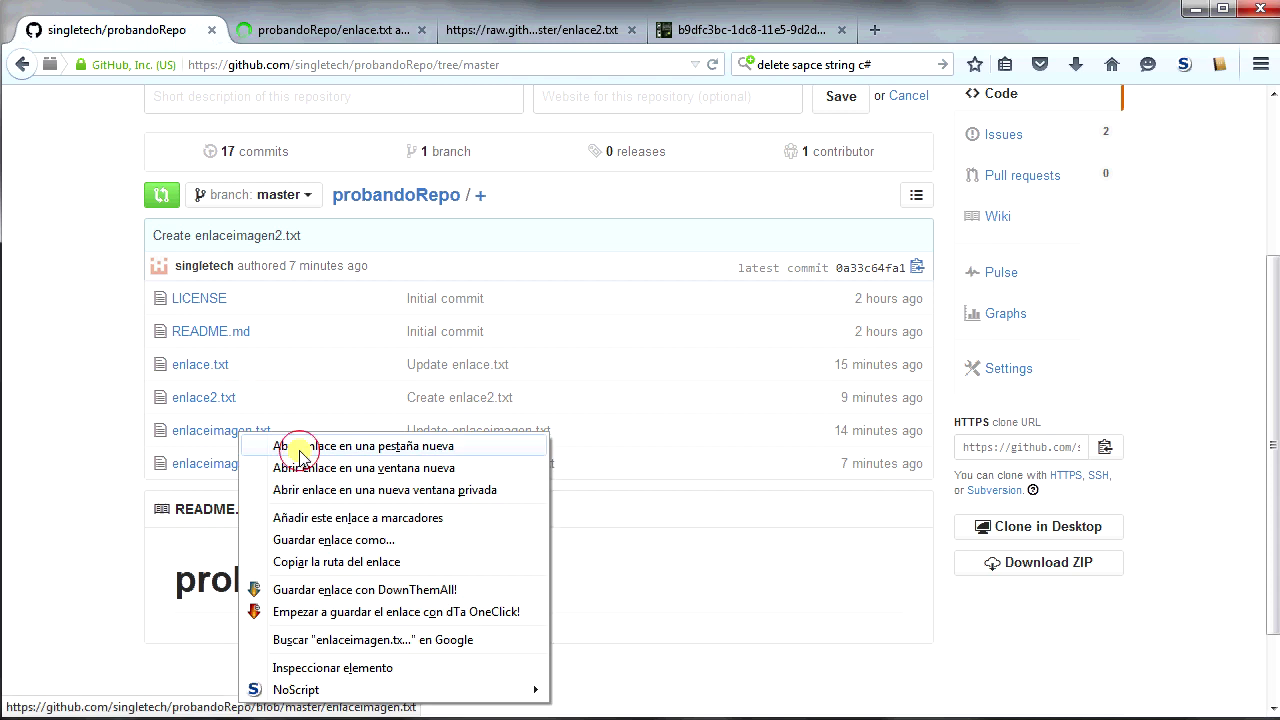
left_click(300, 447)
left_click(343, 30)
left_click(815, 432)
left_click(545, 30)
left_click(812, 437)
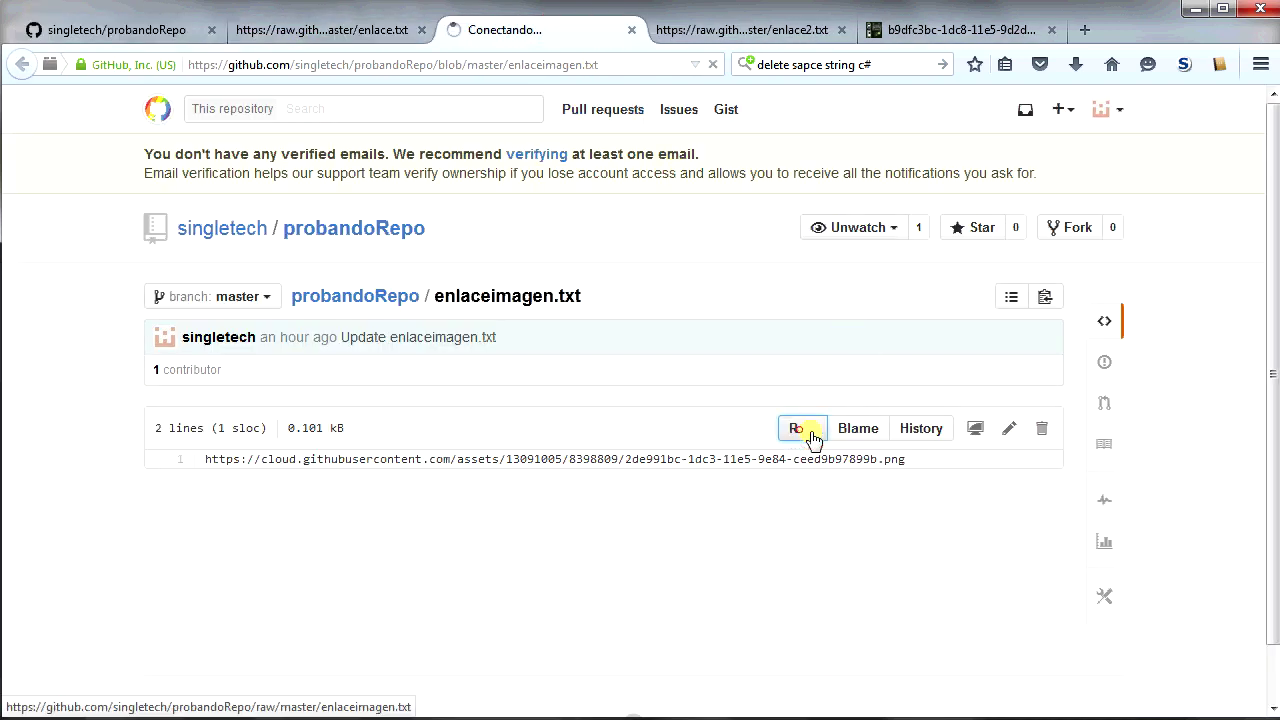
Select the play.google link in raw enlace.txt and the image URL in raw enlaceimagen.txt
left_click(343, 32)
left_click(549, 32)
left_click(347, 33)
left_click_drag(658, 102, 6, 101)
left_click(494, 22)
left_click_drag(843, 99, 2, 96)
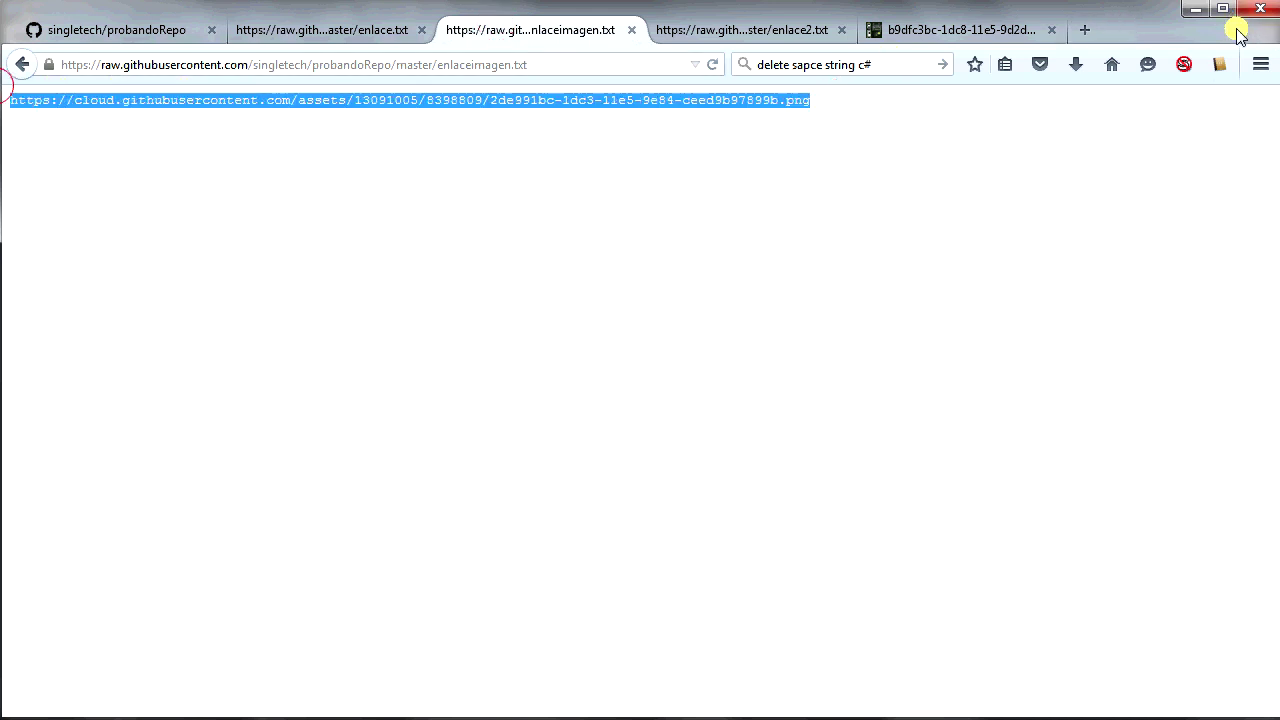
left_click(1195, 9)
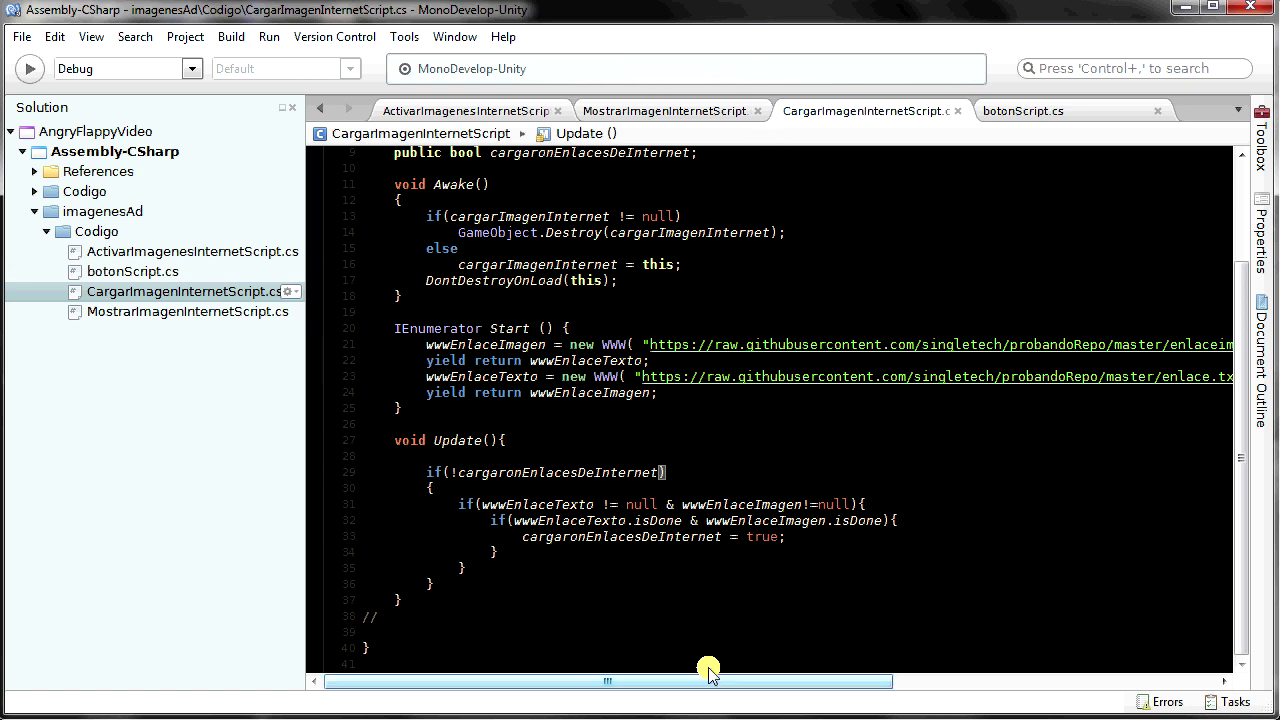
Create an empty GameObject, name it MostrarImagen, and drag MostrarImagenInternetScript onto it
key("alt+Tab")
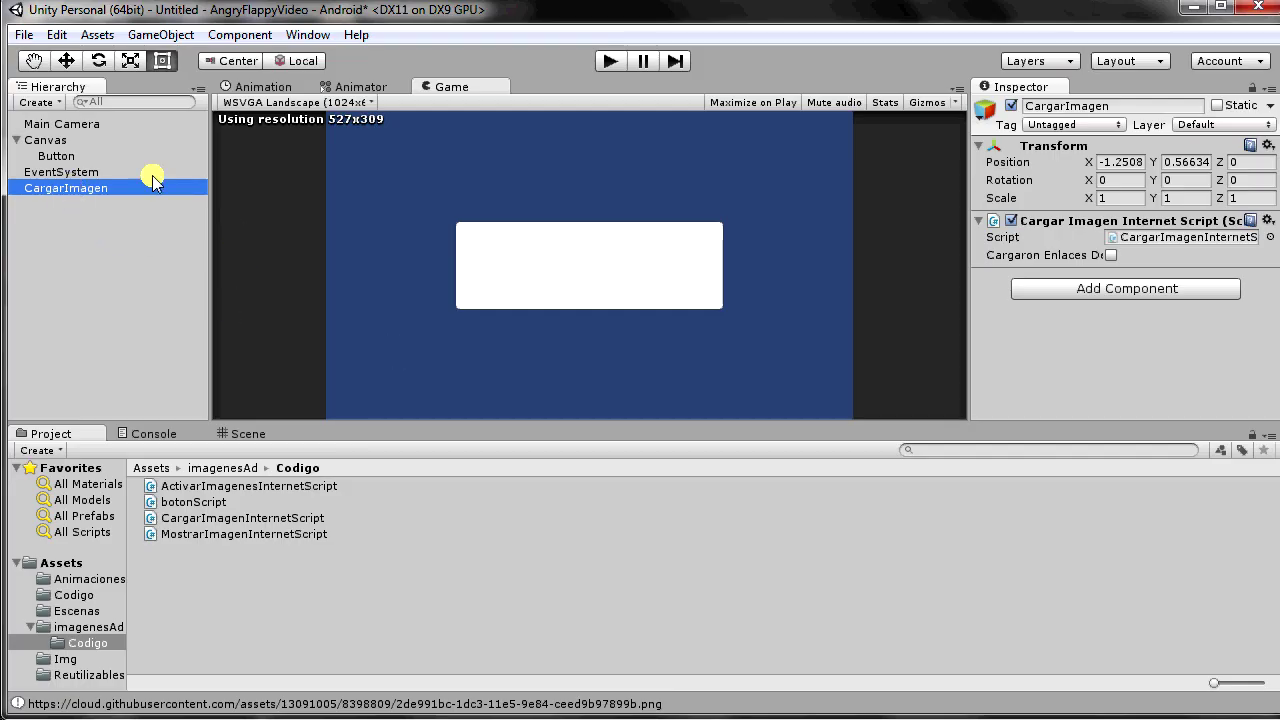
left_click(160, 34)
left_click(160, 54)
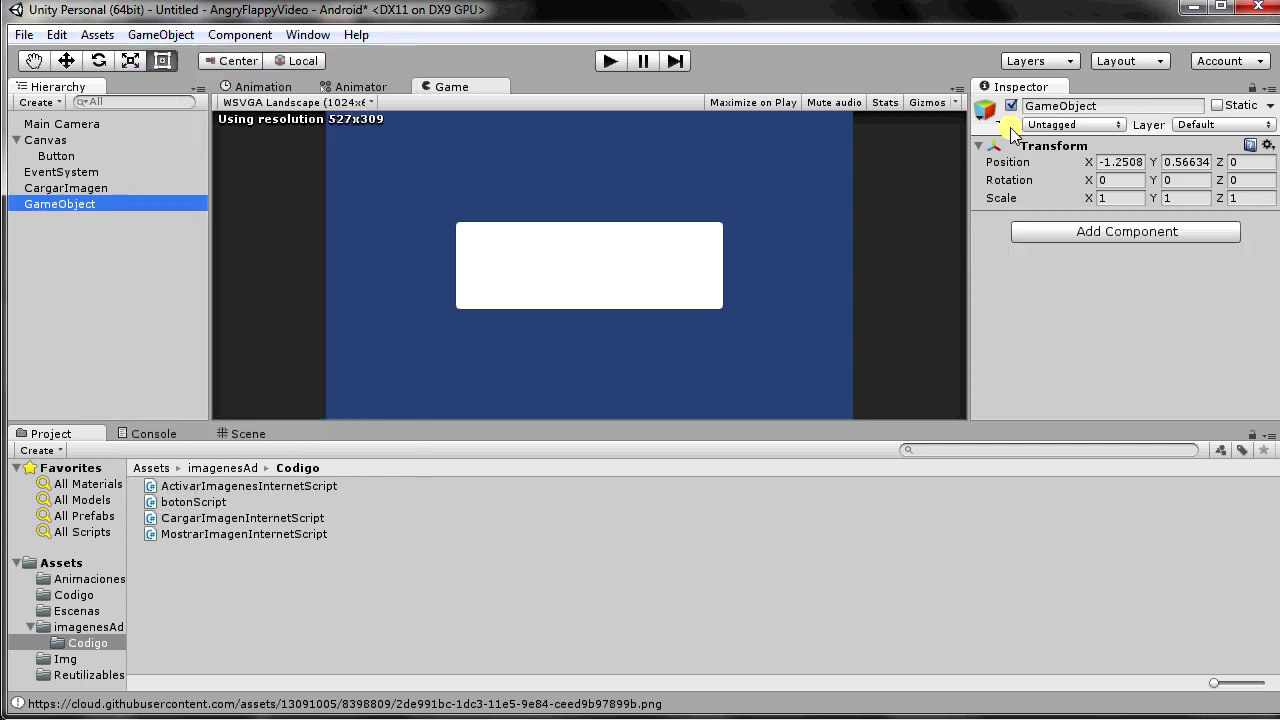
left_click(1146, 106)
type("MostrarImagen")
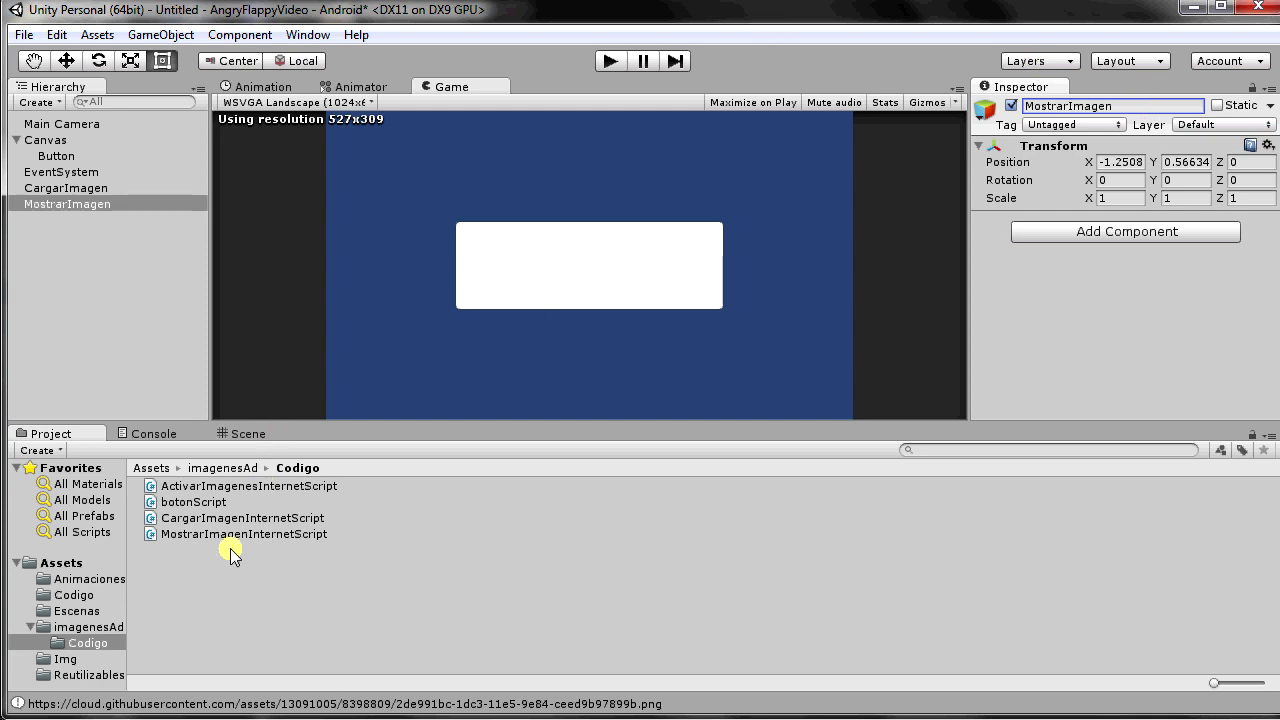
left_click_drag(229, 533, 80, 202)
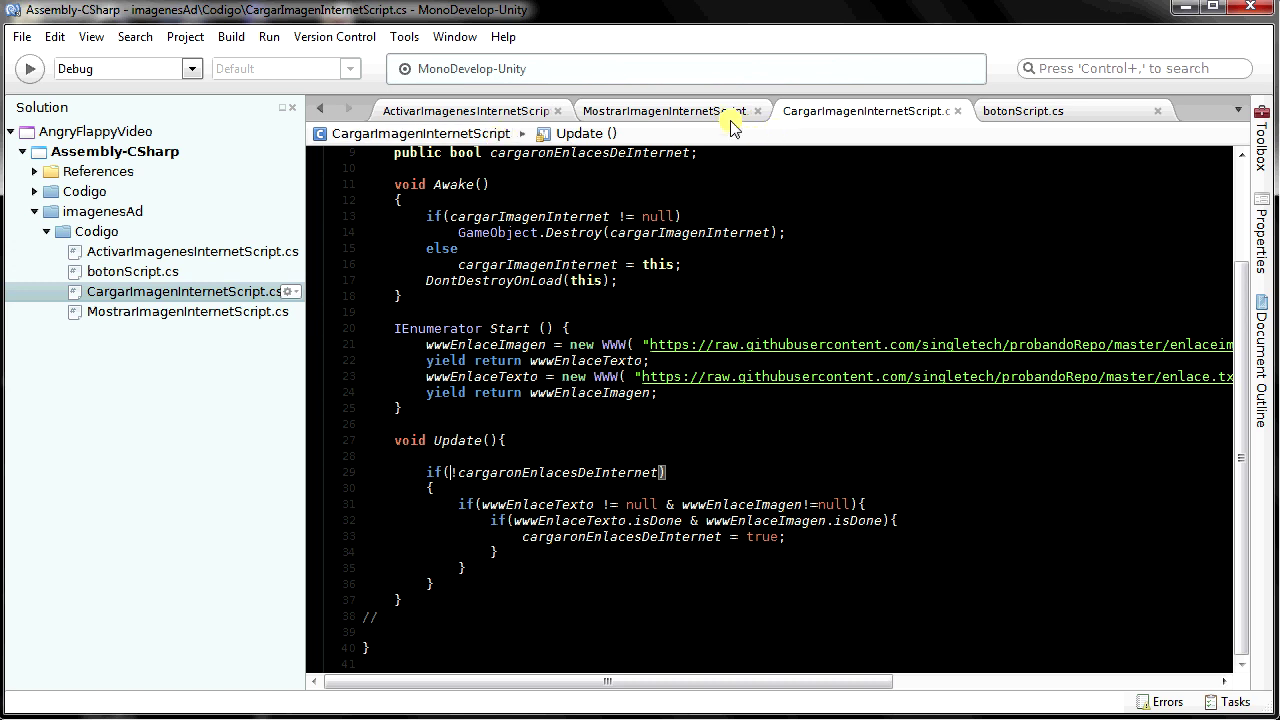
Walk through MostrarImagenInternetScript's activarImagen and activoImagenes fields and the line 13 and 15 checks
left_click(731, 115)
left_click_drag(610, 677, 417, 674)
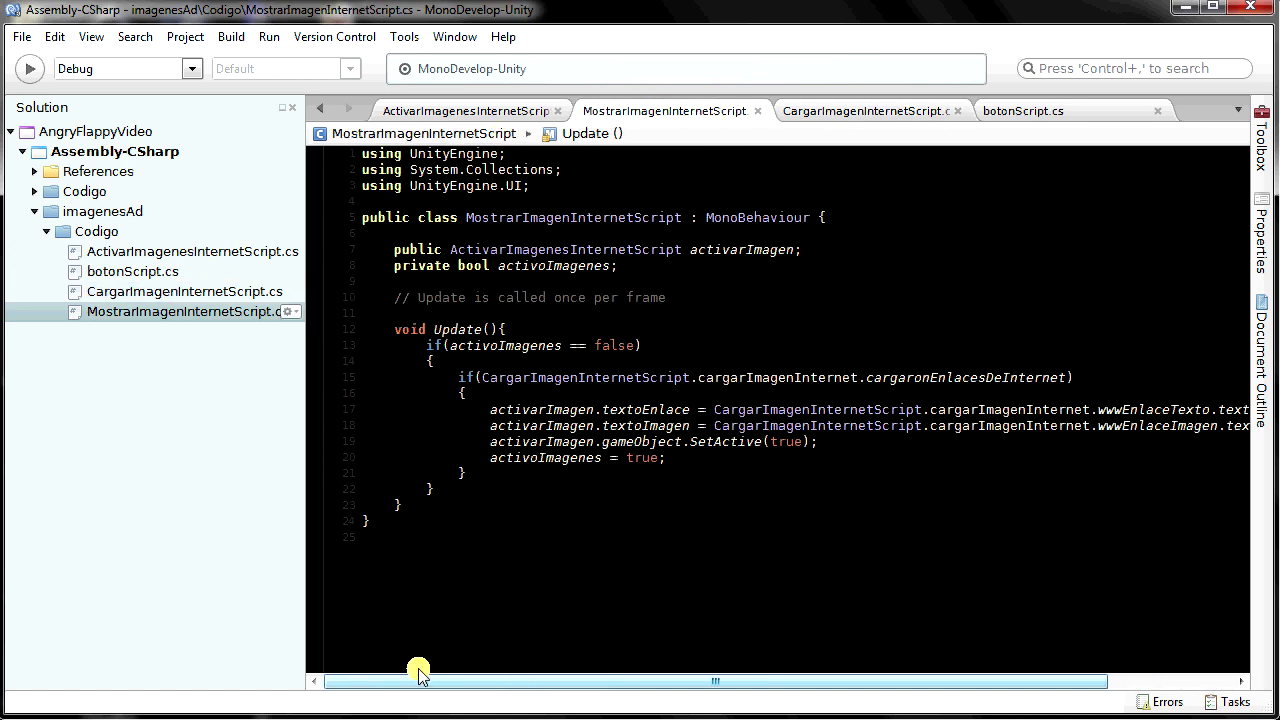
left_click_drag(372, 249, 829, 249)
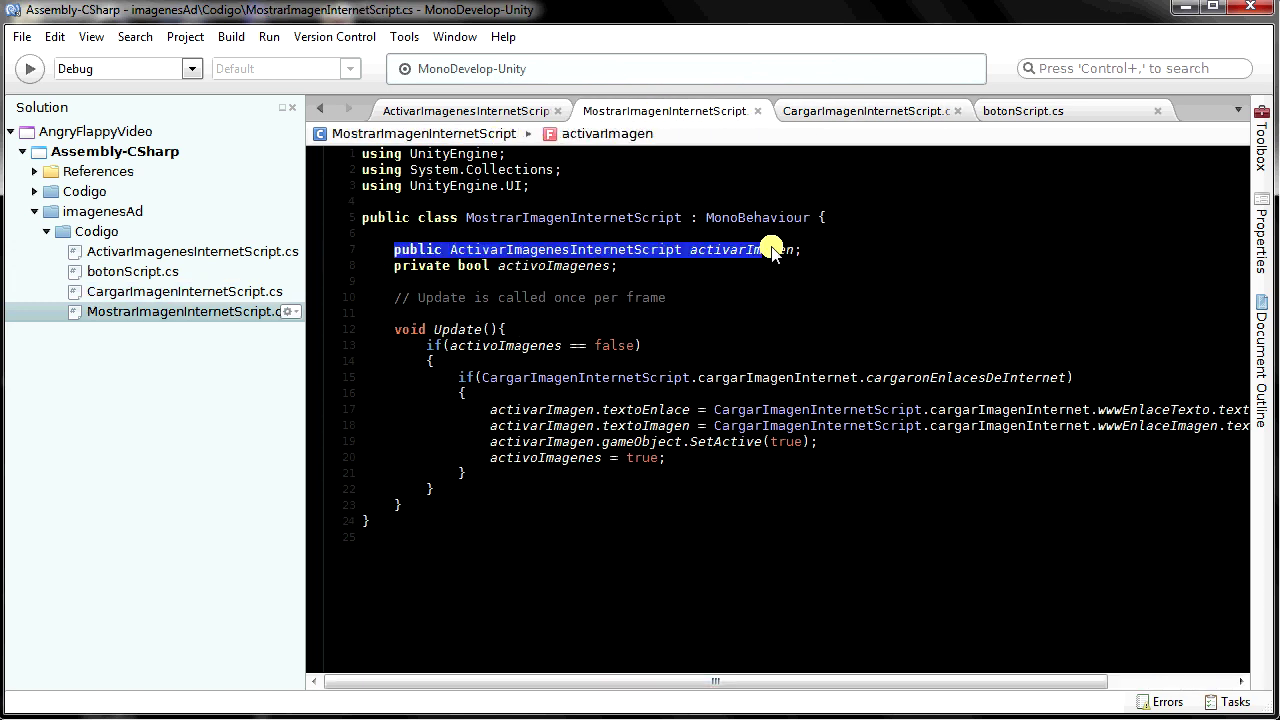
left_click(494, 108)
left_click(649, 108)
left_click_drag(392, 265, 646, 268)
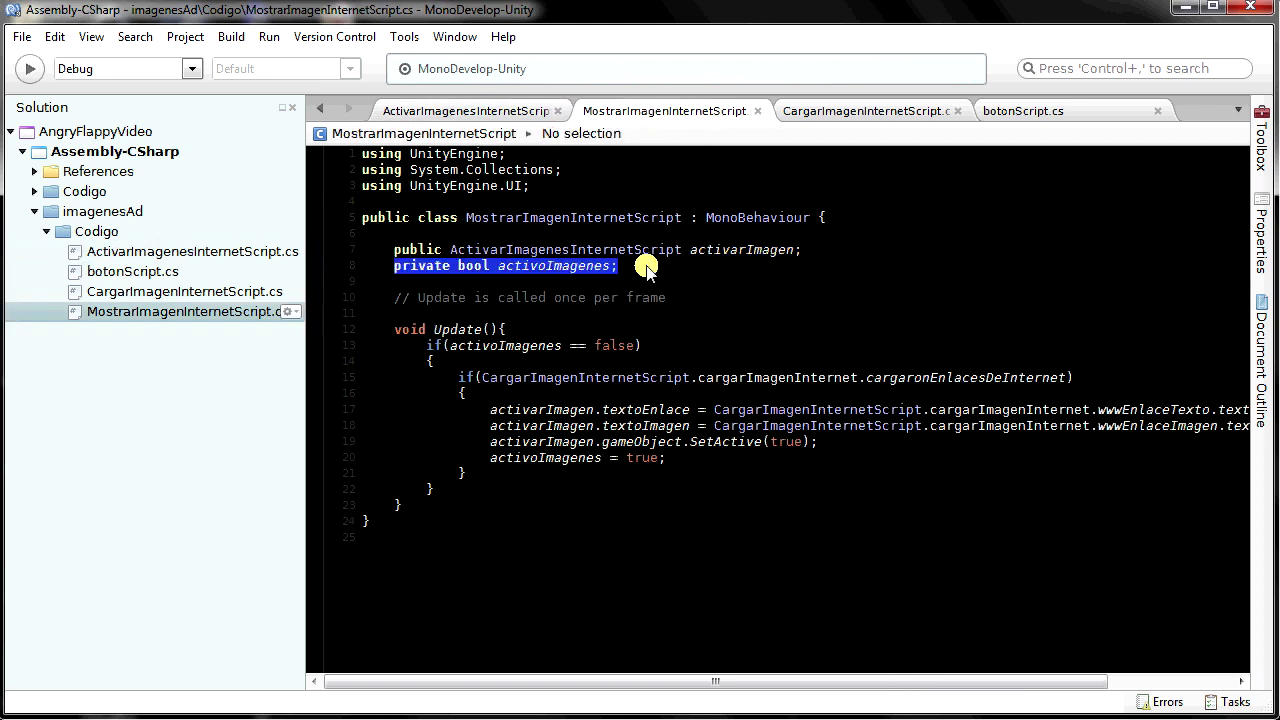
double_click(550, 266)
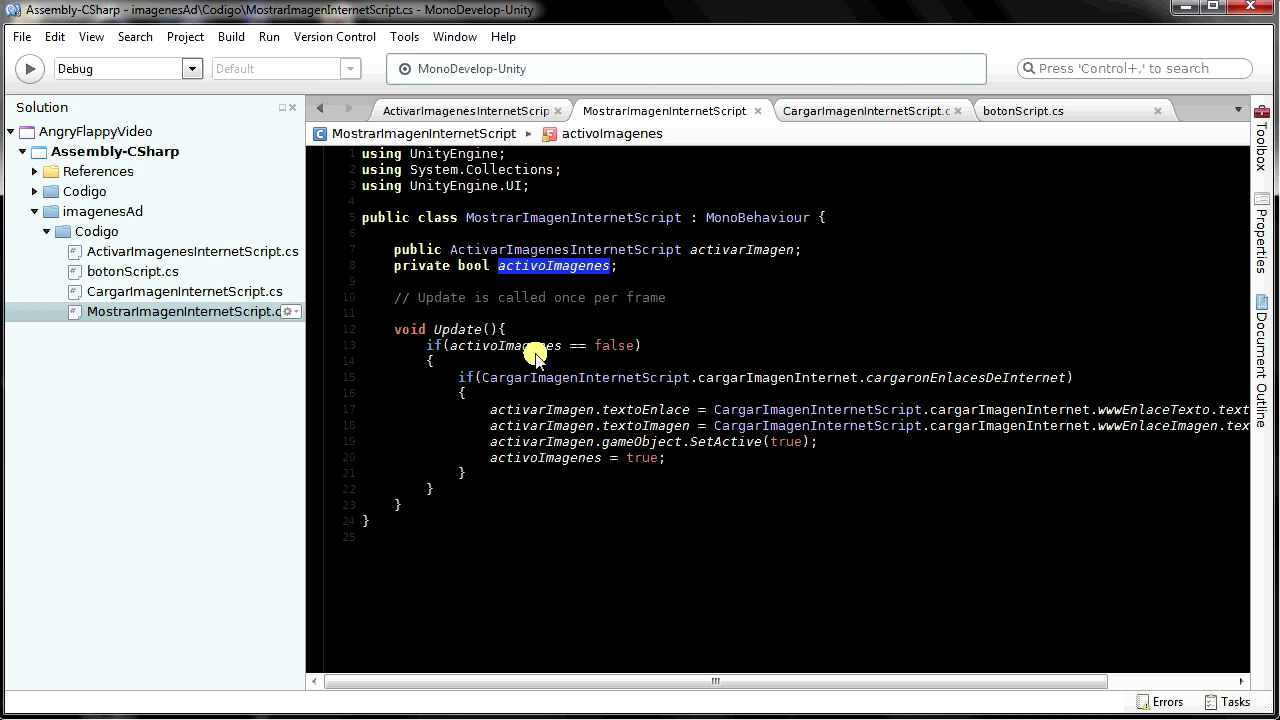
left_click(428, 345)
left_click_drag(428, 345, 741, 345)
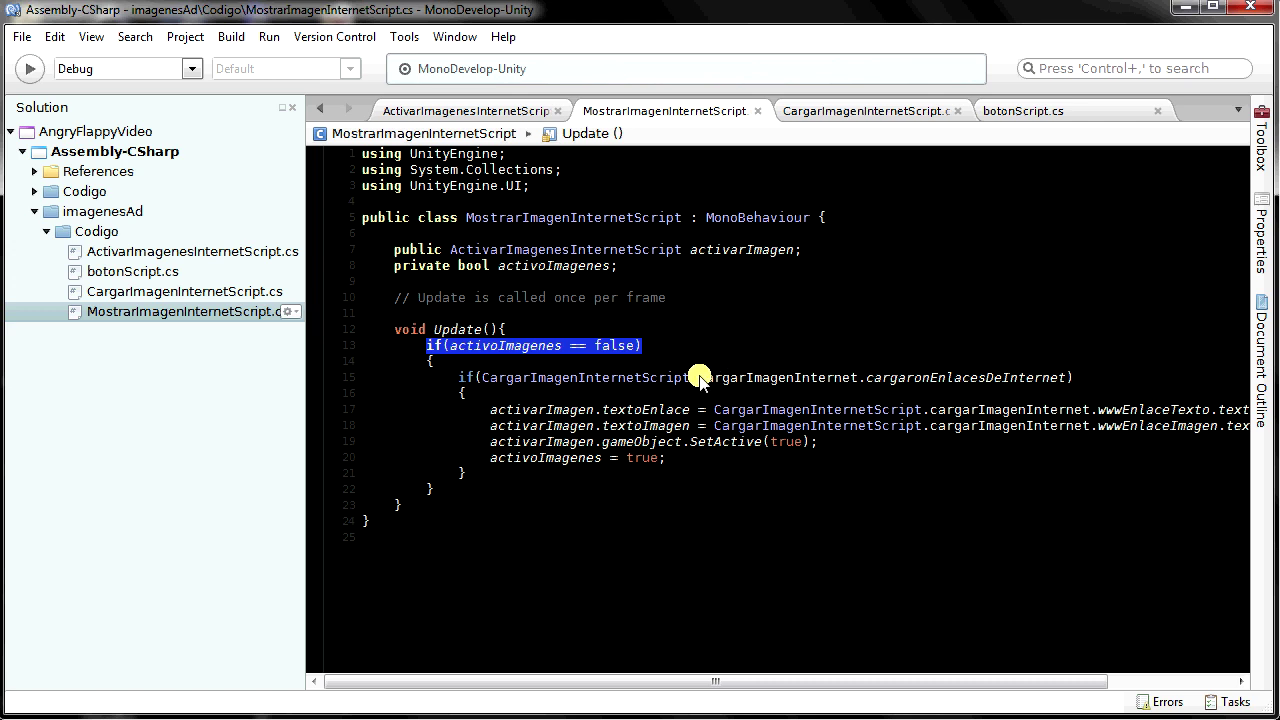
left_click_drag(458, 377, 1085, 379)
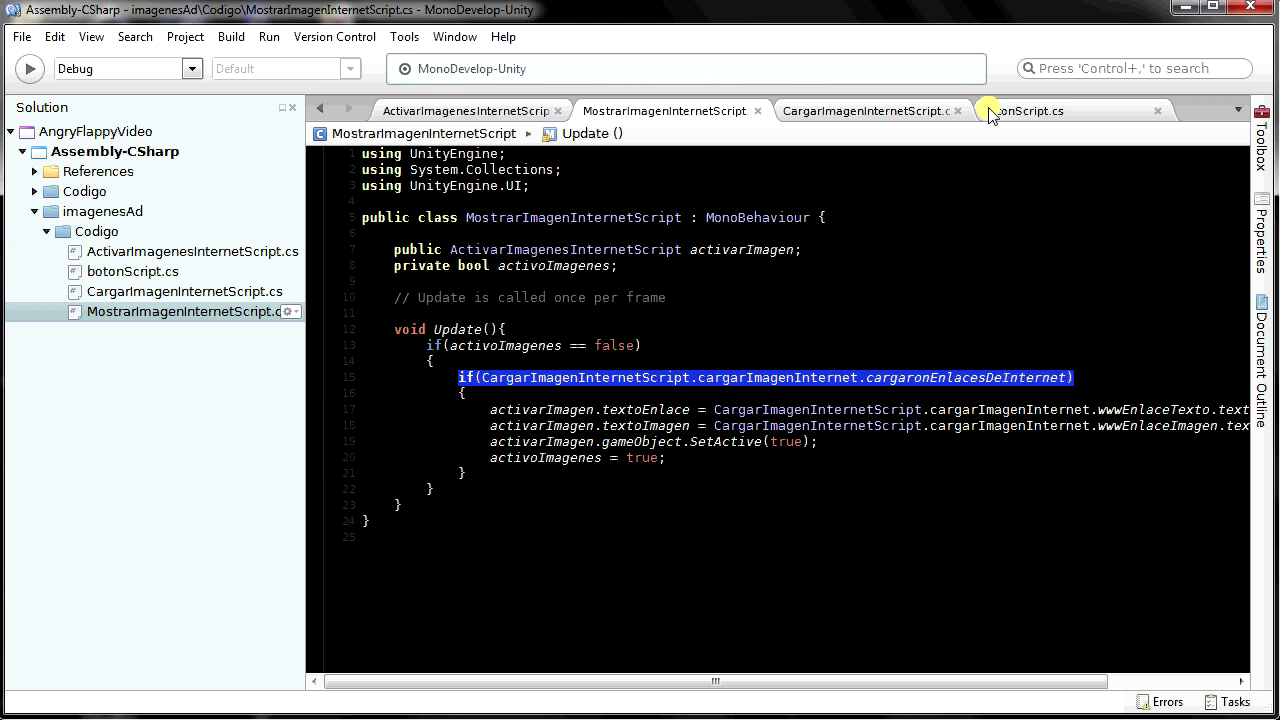
Find where CargarImagenInternetScript sets cargaronEnlacesDeInternet to true, then return to MostrarImagenInternetScript
left_click(866, 110)
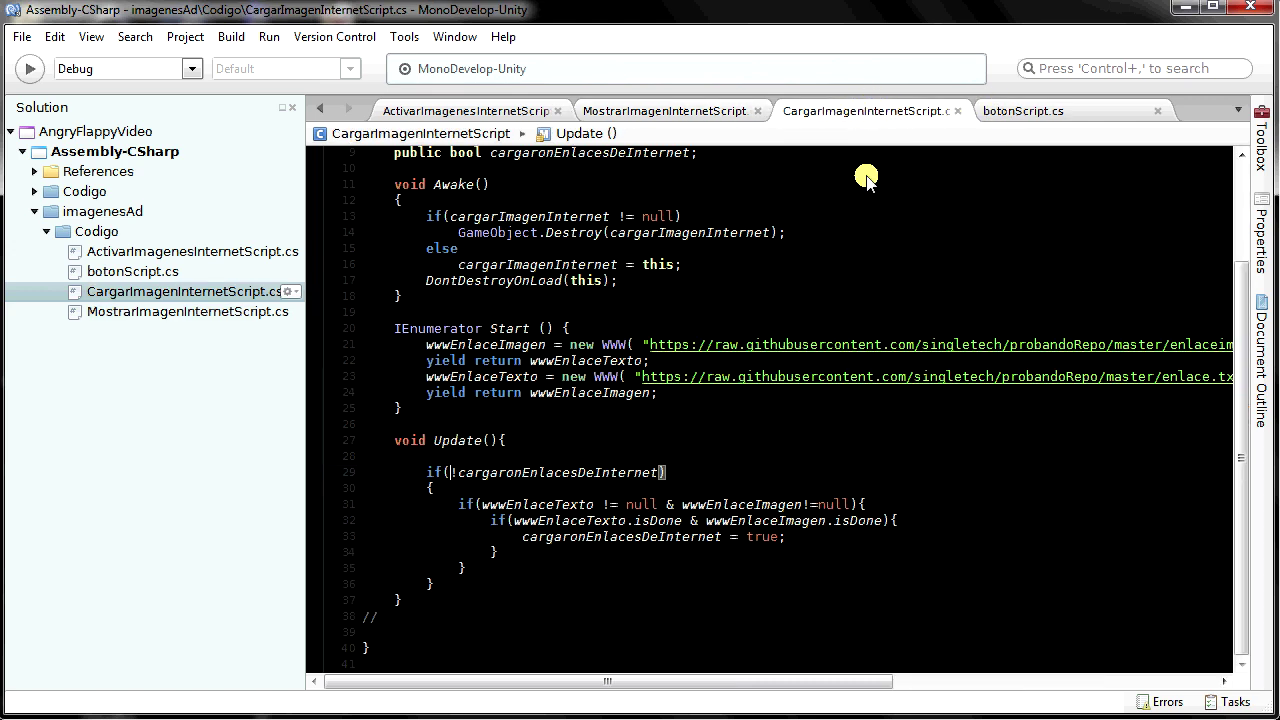
double_click(540, 472)
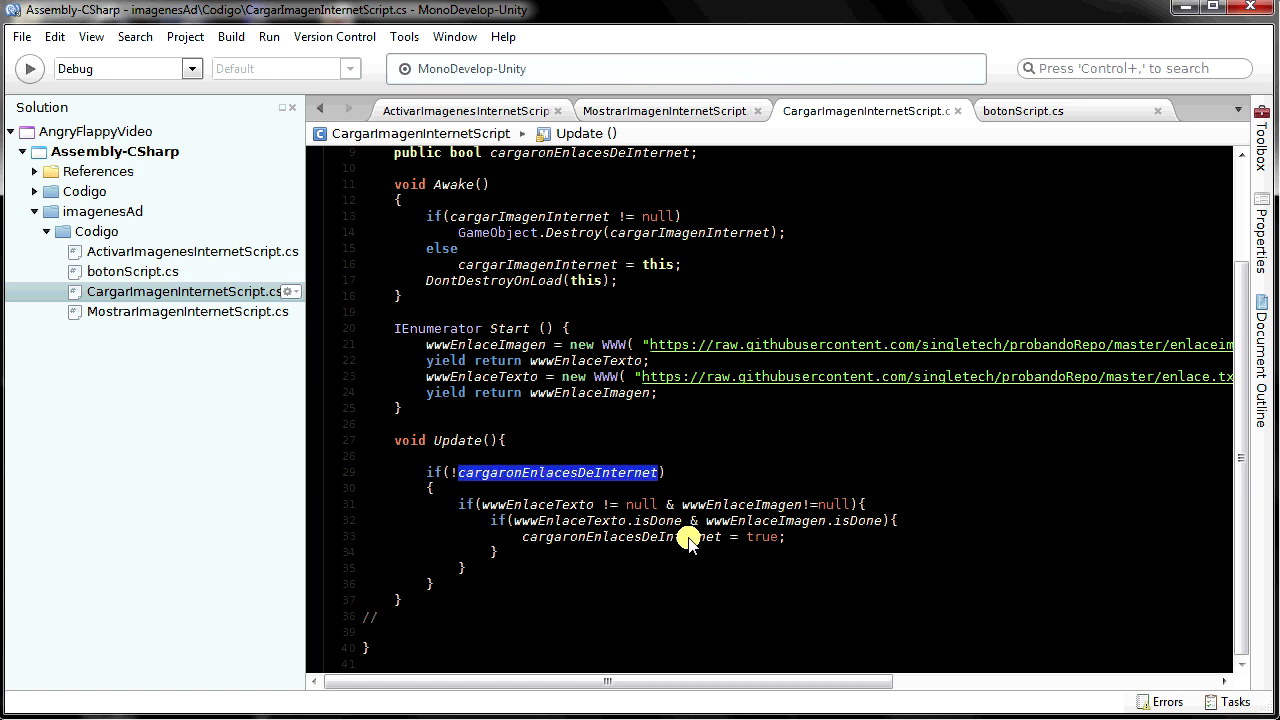
left_click_drag(519, 537, 851, 552)
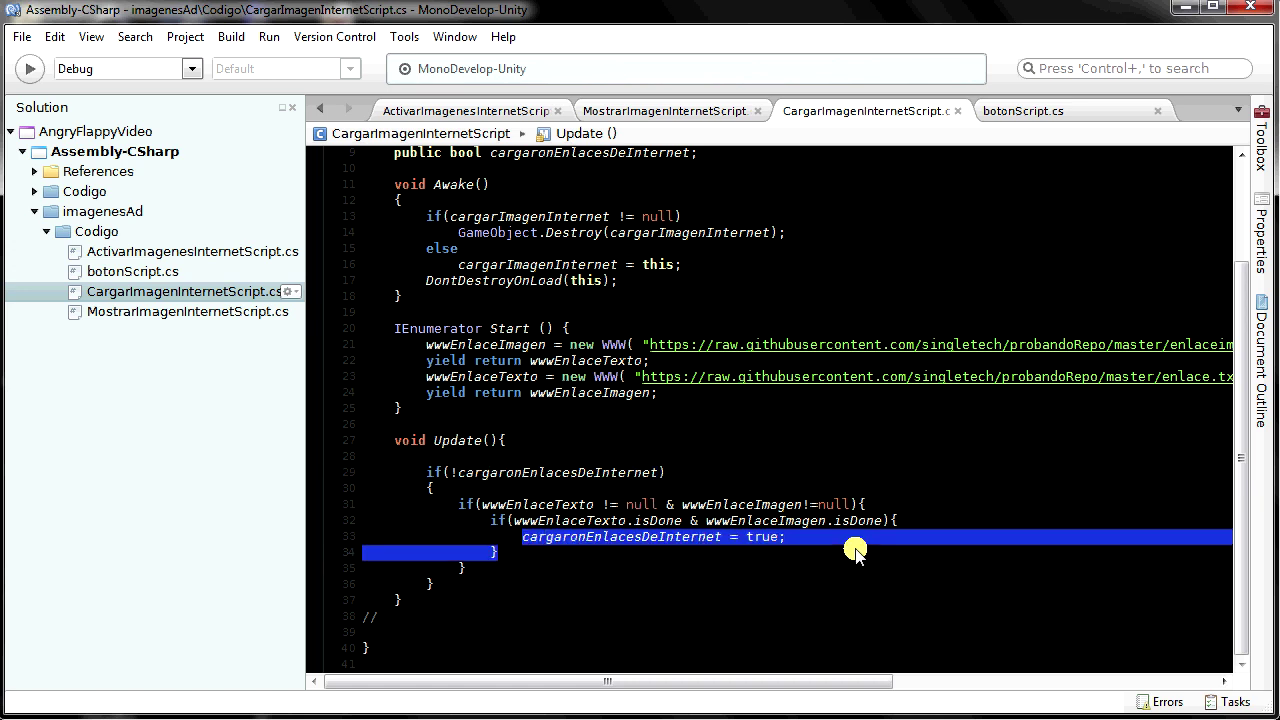
left_click(850, 522)
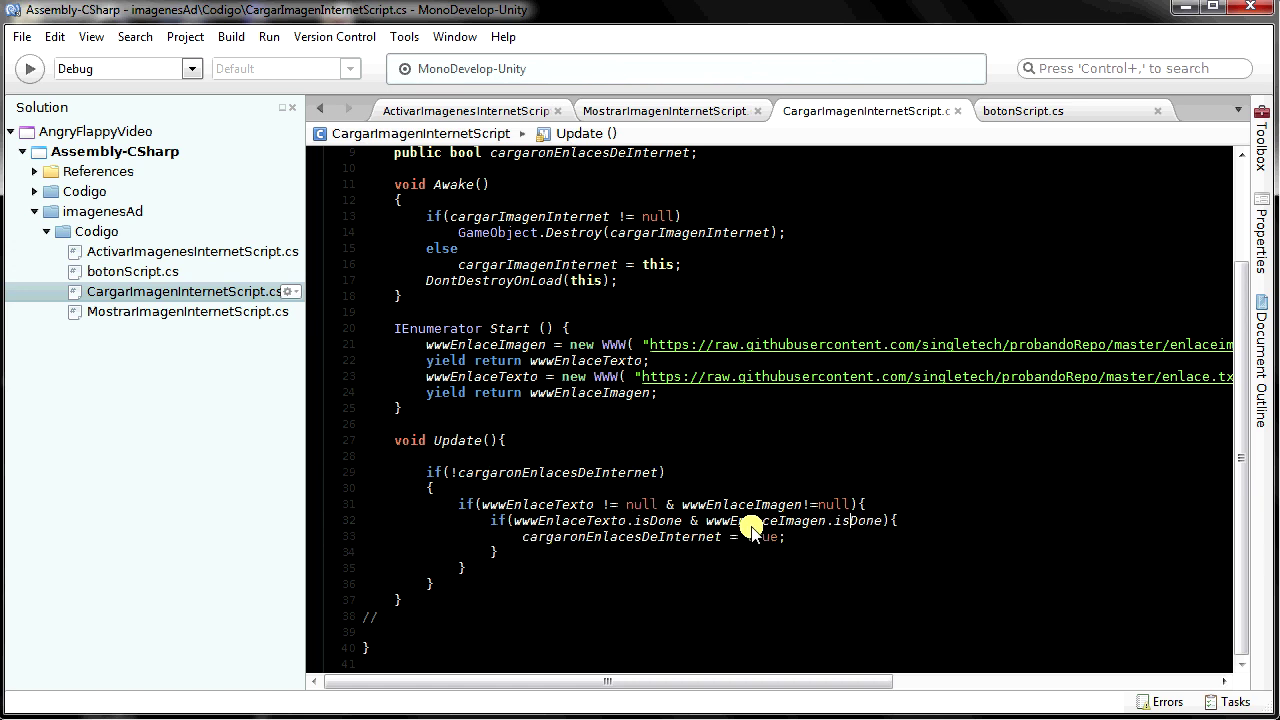
left_click_drag(523, 537, 900, 544)
left_click(595, 112)
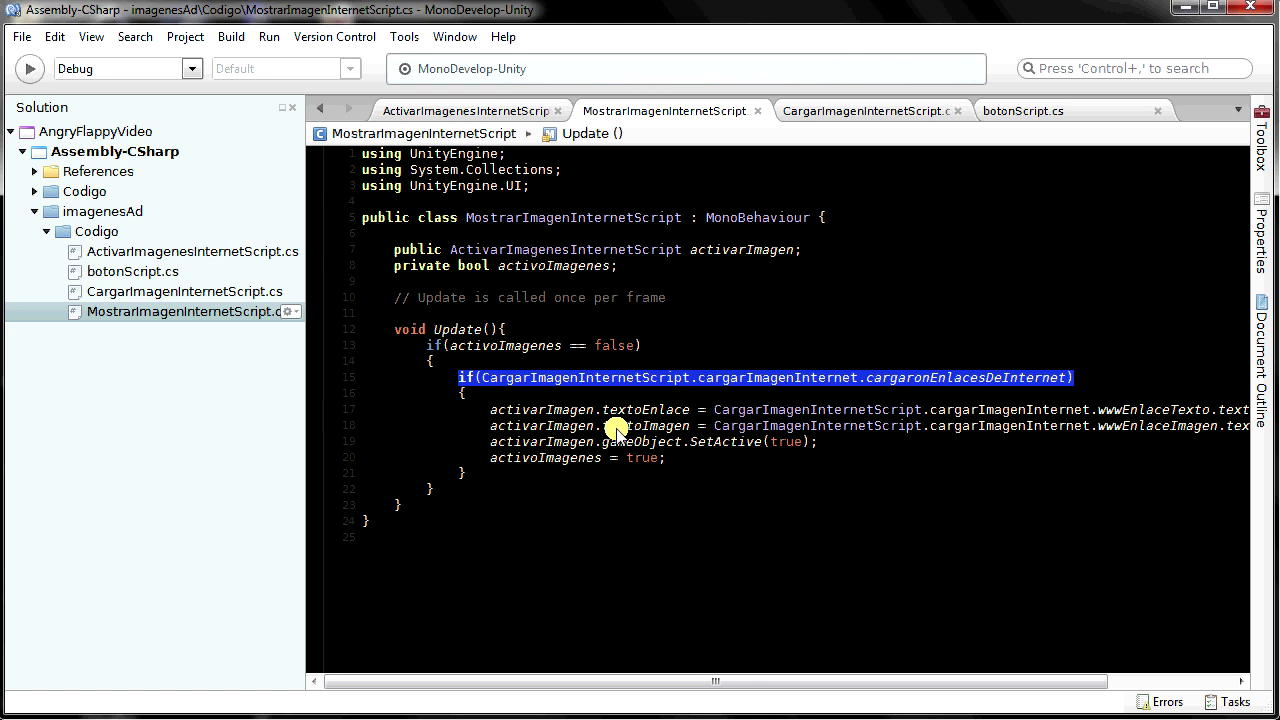
Trace line 17's wwwEnlaceTexto back to its declaration in CargarImagenInternetScript
left_click_drag(650, 681, 782, 683)
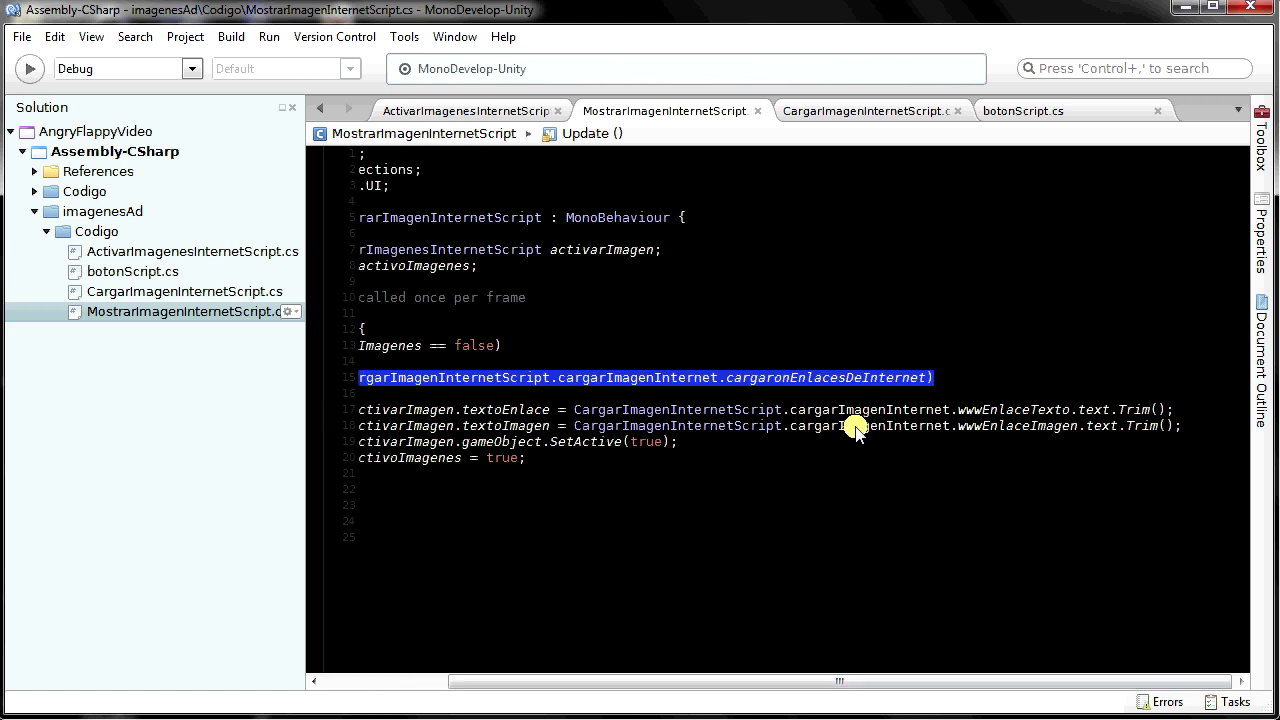
double_click(580, 410)
left_click_drag(803, 410, 1105, 410)
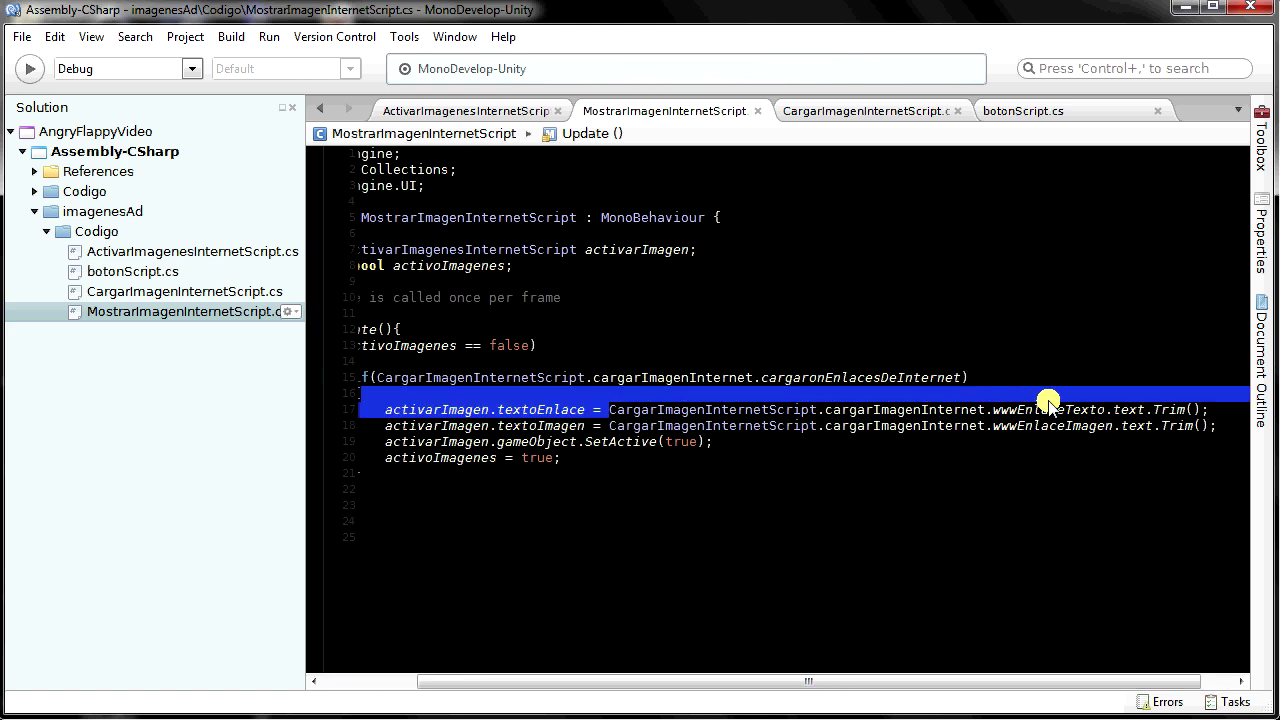
double_click(1069, 409)
left_click(855, 118)
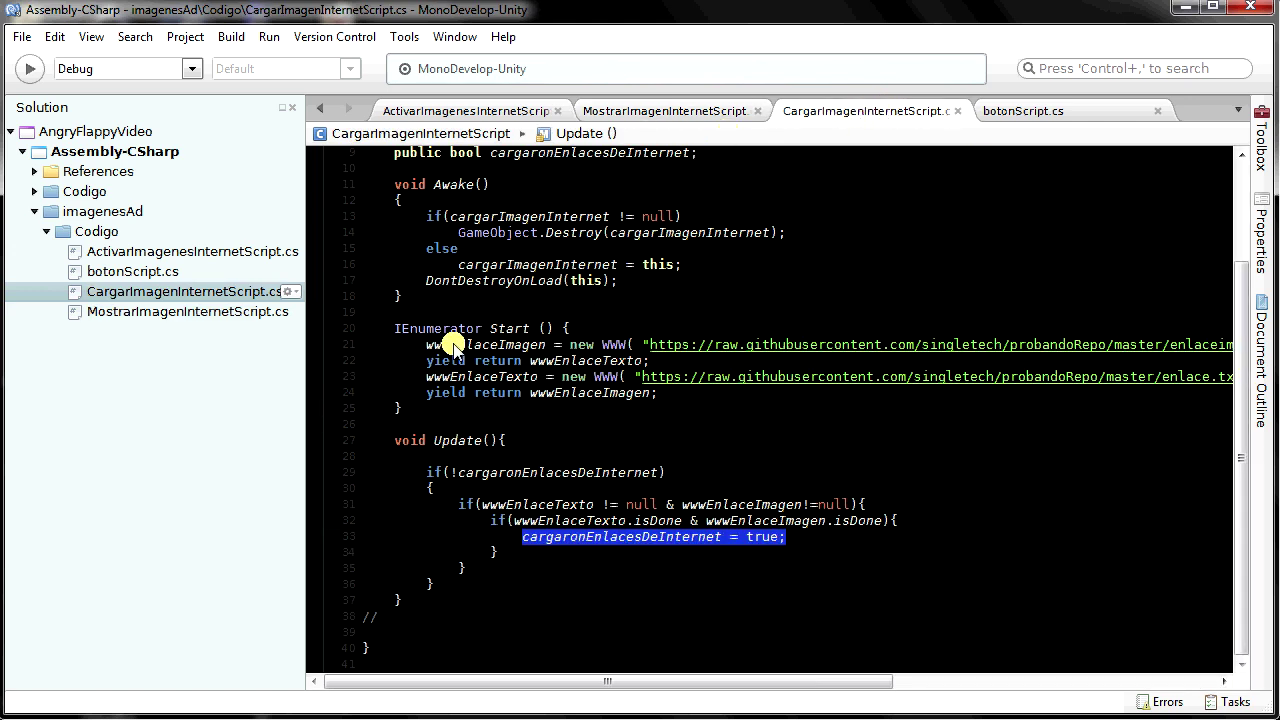
scroll(508, 342, "up", 3)
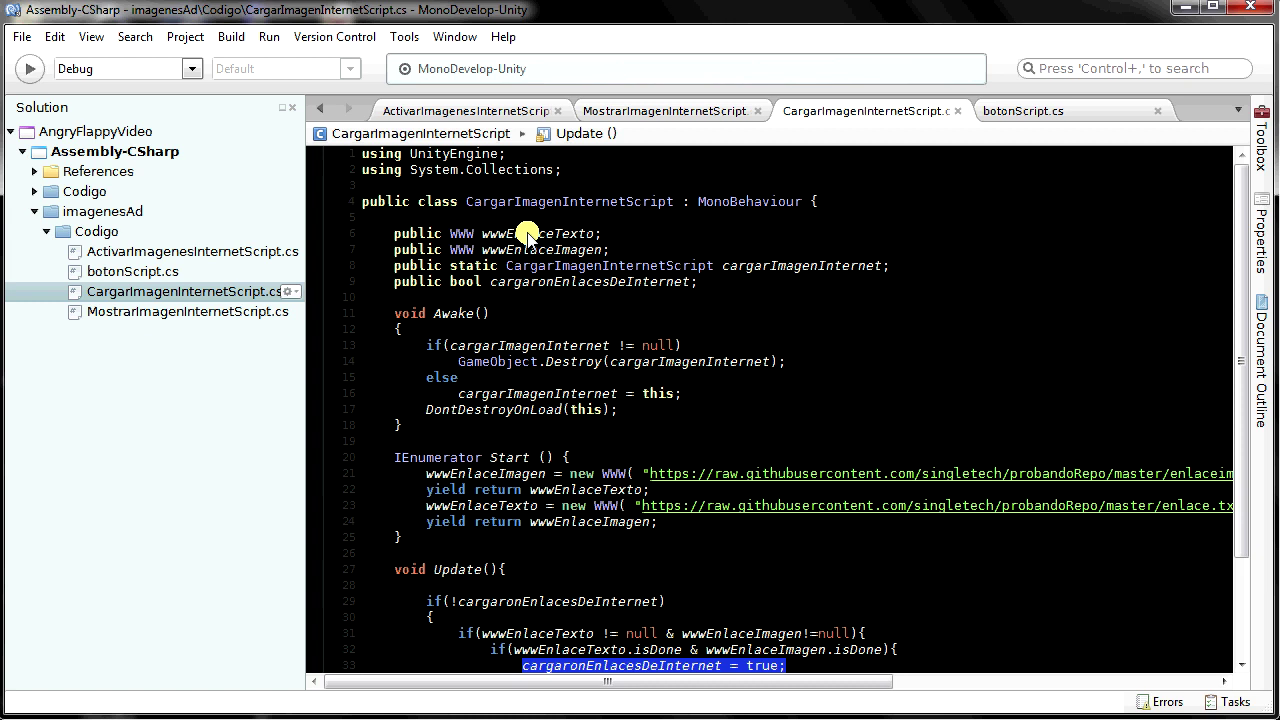
scroll(492, 498, "down", 2)
left_click(663, 116)
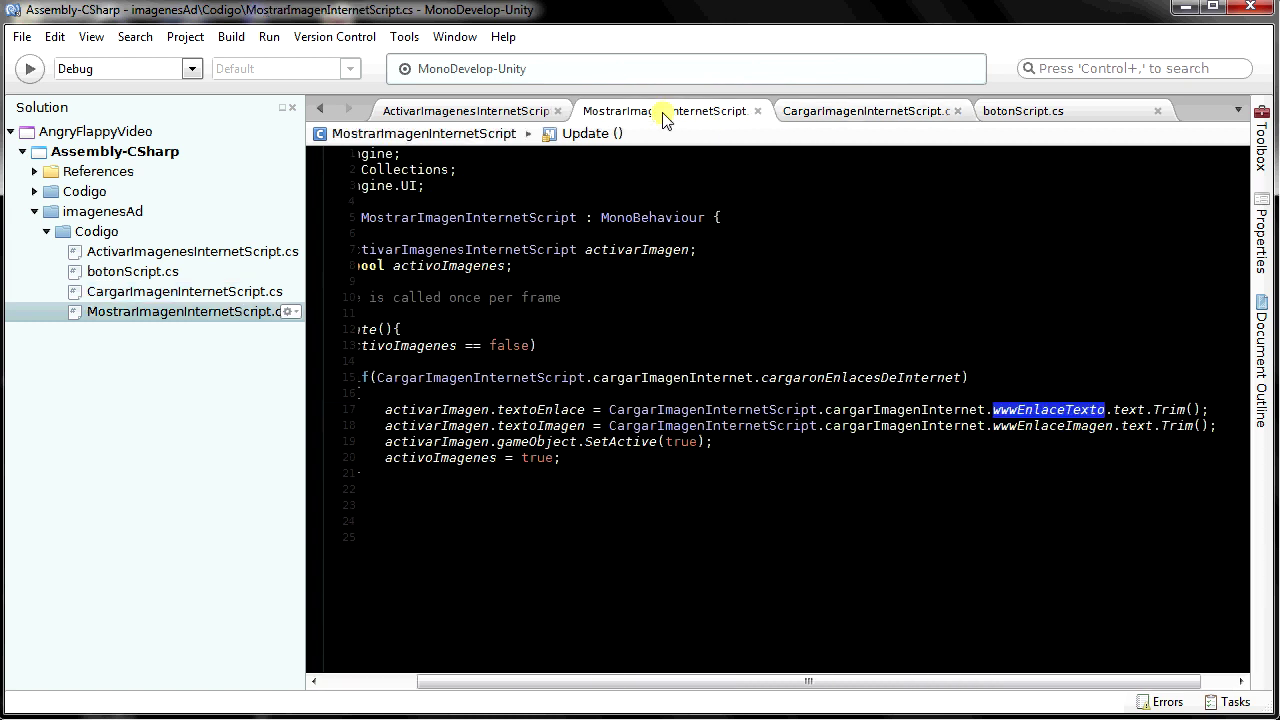
Highlight the .text.Trim() calls that feed textoEnlace and textoImagen on lines 17-18
double_click(1130, 410)
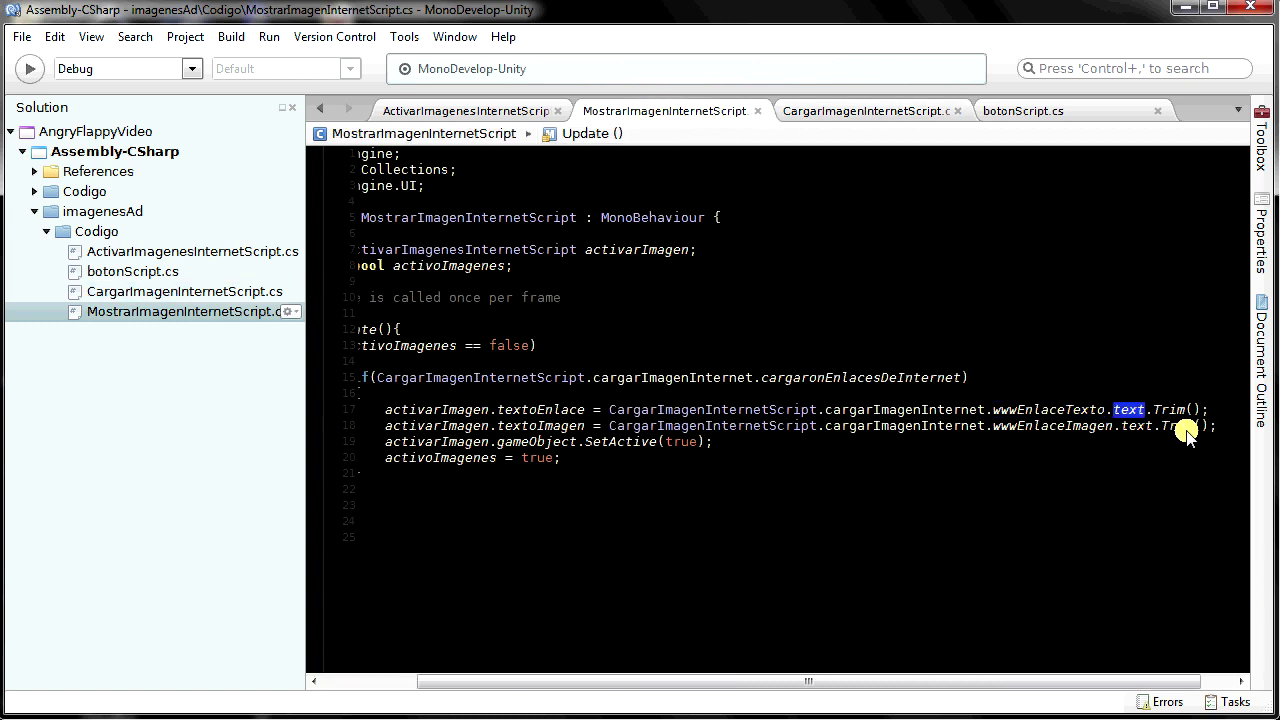
left_click(1176, 411)
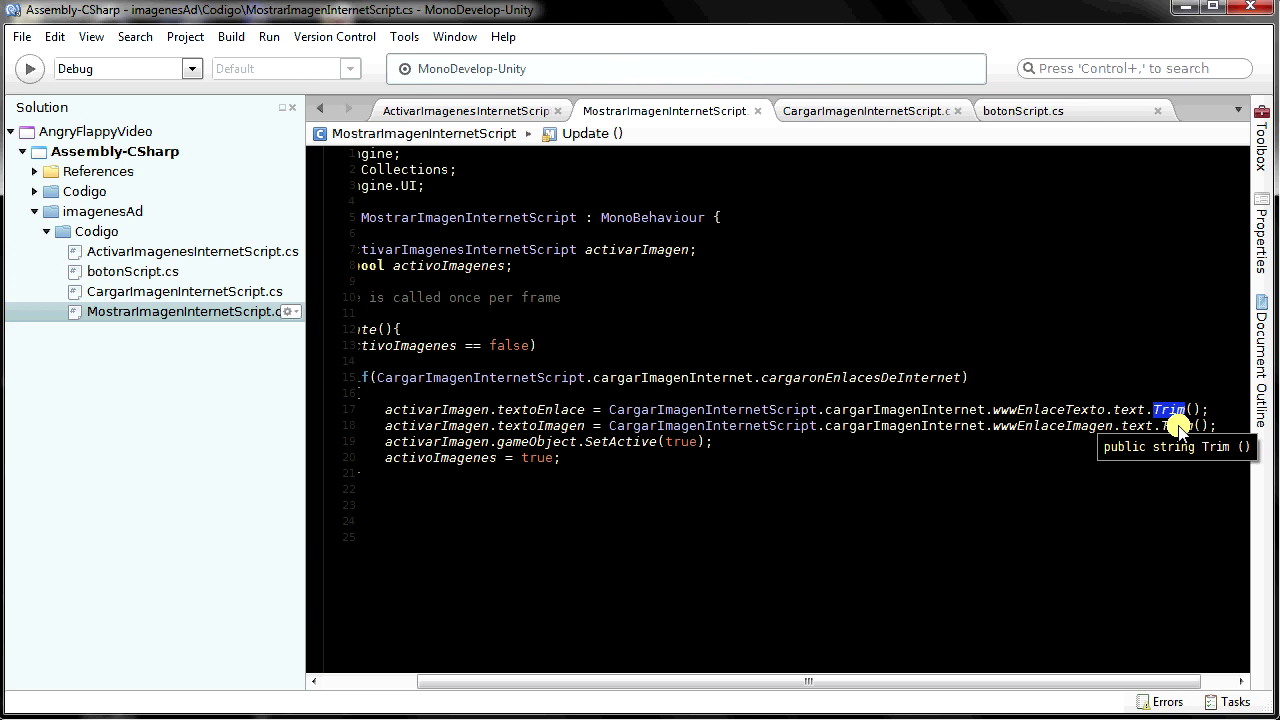
double_click(1176, 426)
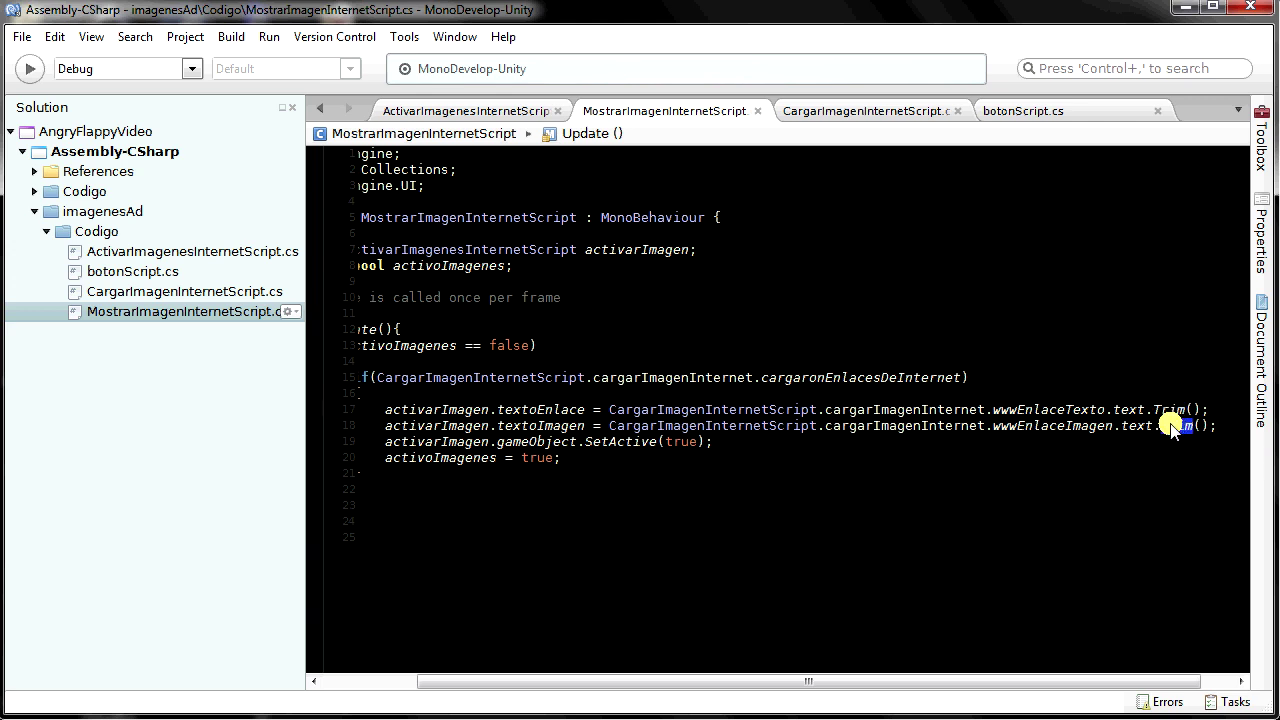
double_click(560, 426)
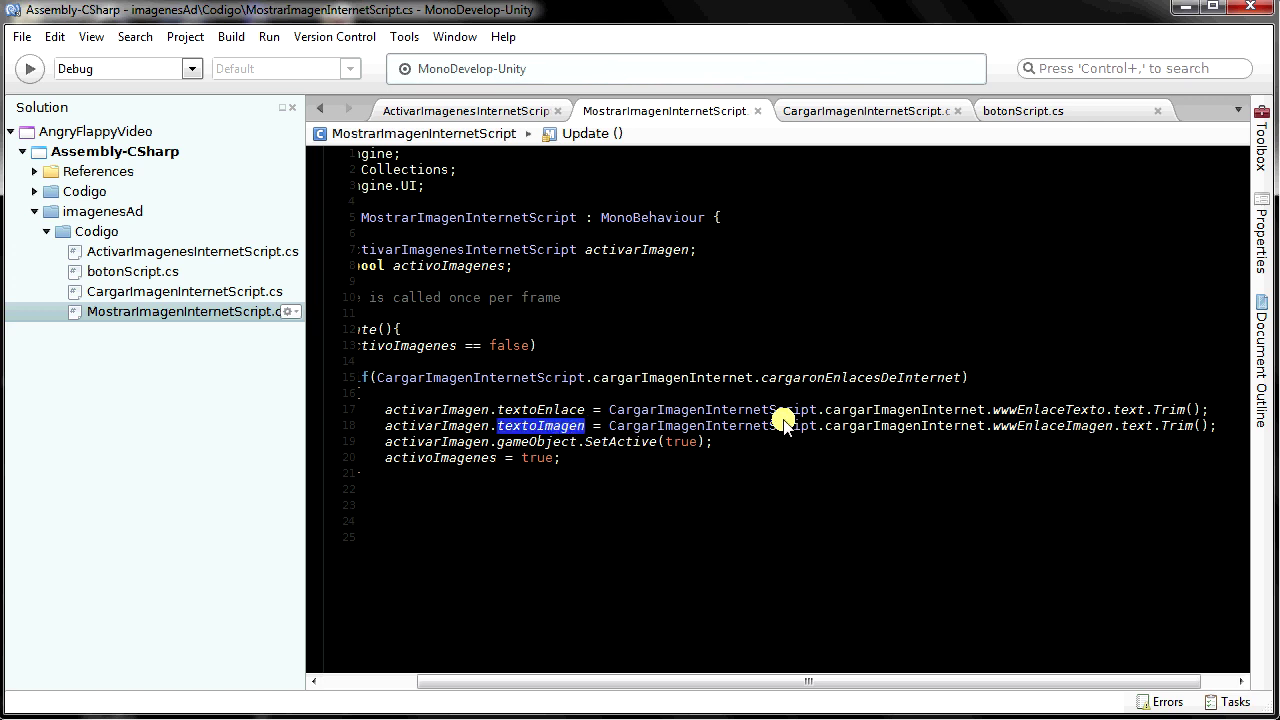
double_click(1176, 426)
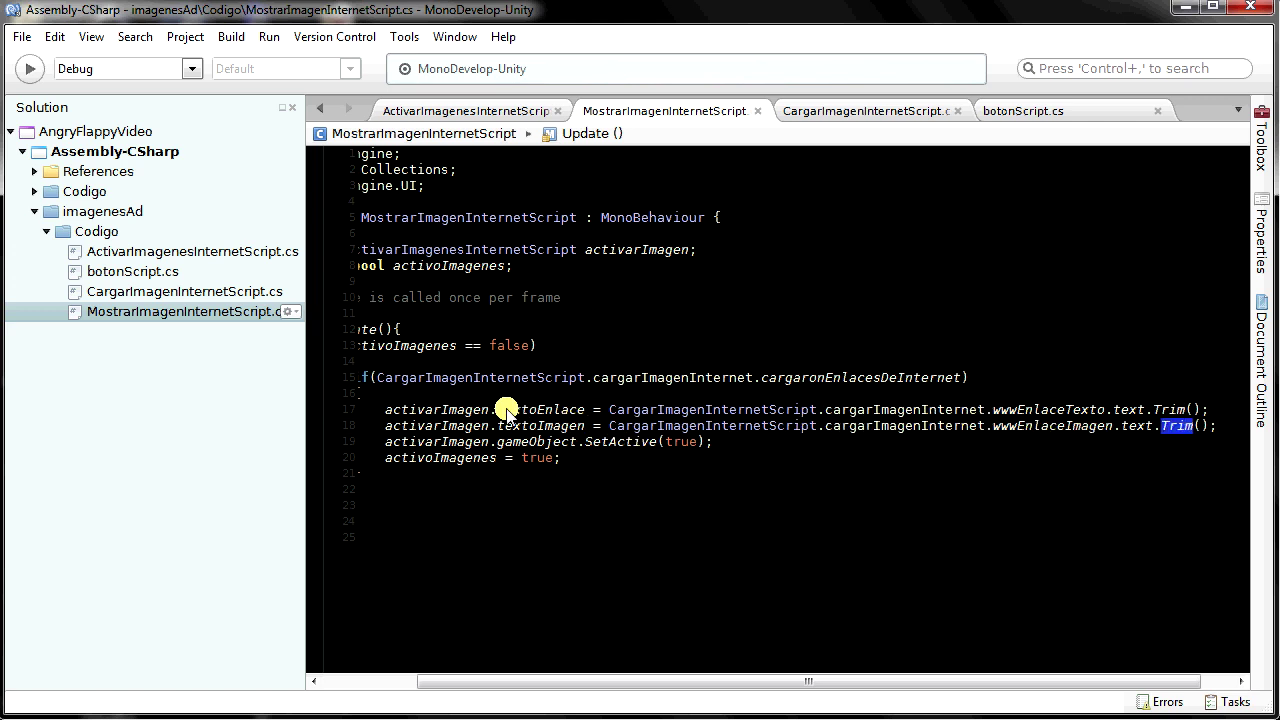
Highlight the SetActive line and the line 7 ActivarImagenesInternetScript field, then return to Unity
mouse_move(385, 441)
left_mouse_down()
mouse_move(728, 436)
mouse_move(714, 442)
left_mouse_up()
left_click_drag(636, 682, 505, 681)
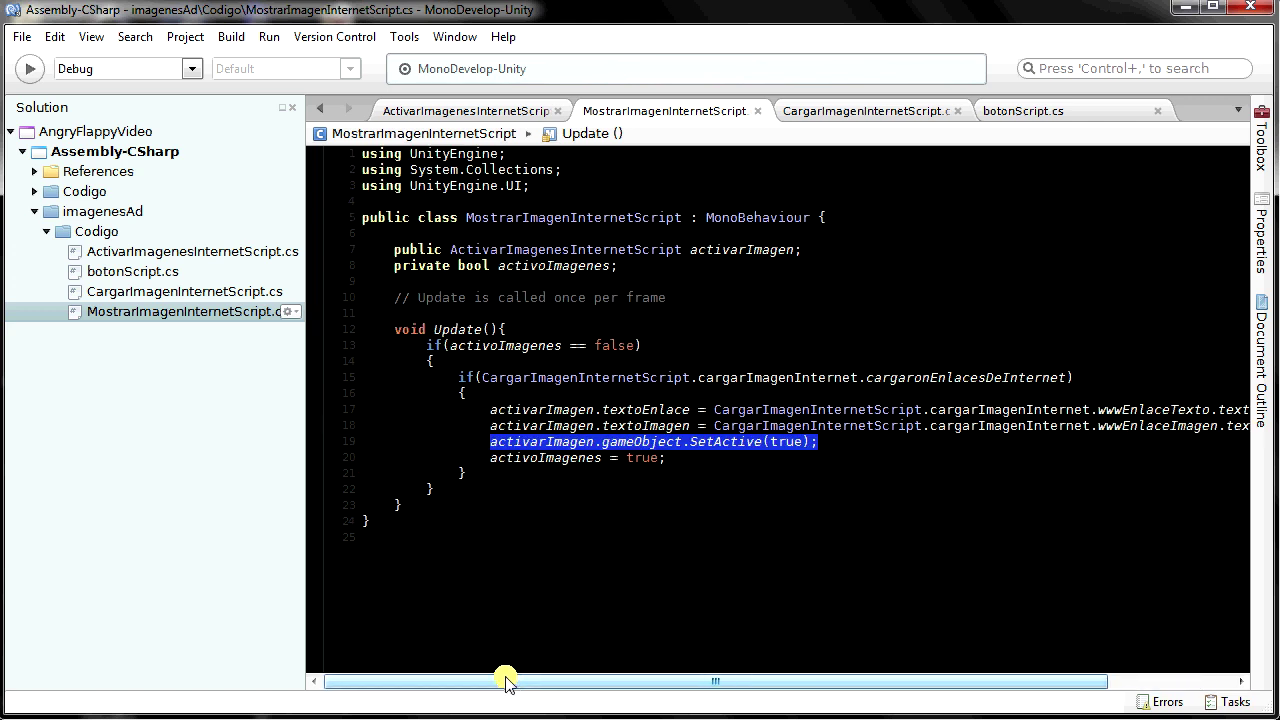
double_click(716, 250)
left_click(578, 252)
double_click(573, 252)
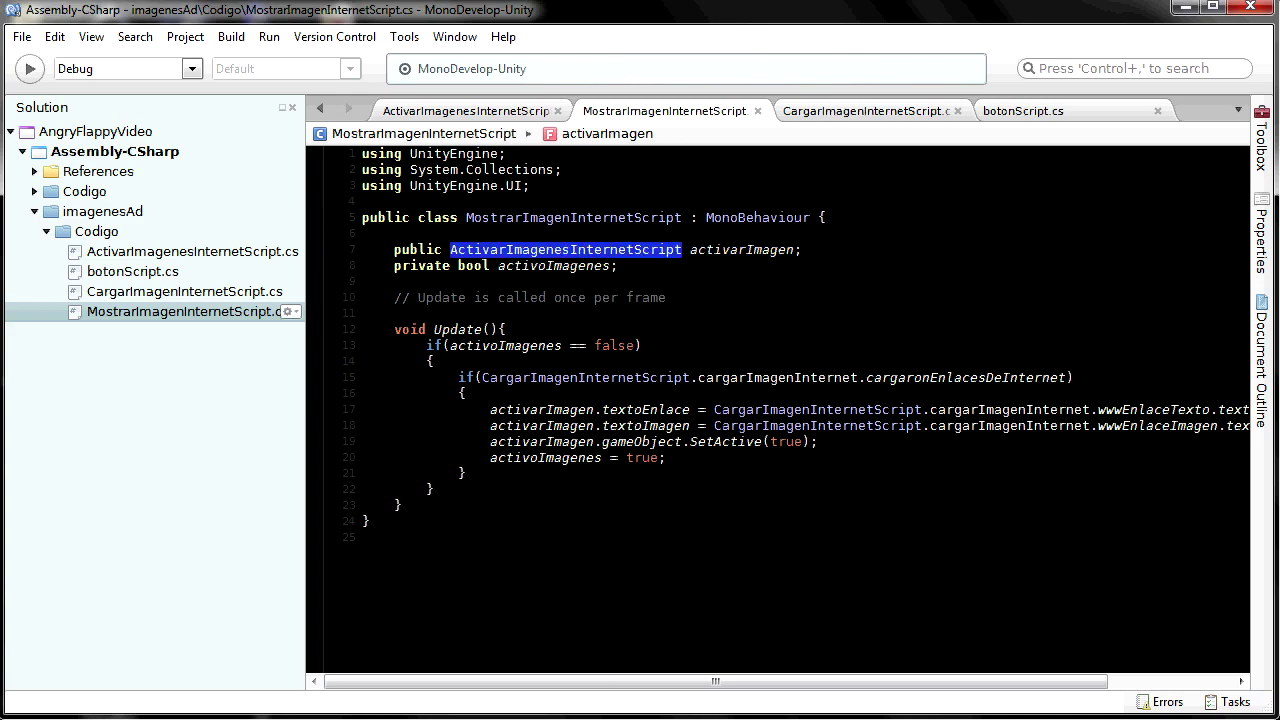
key("alt+Tab")
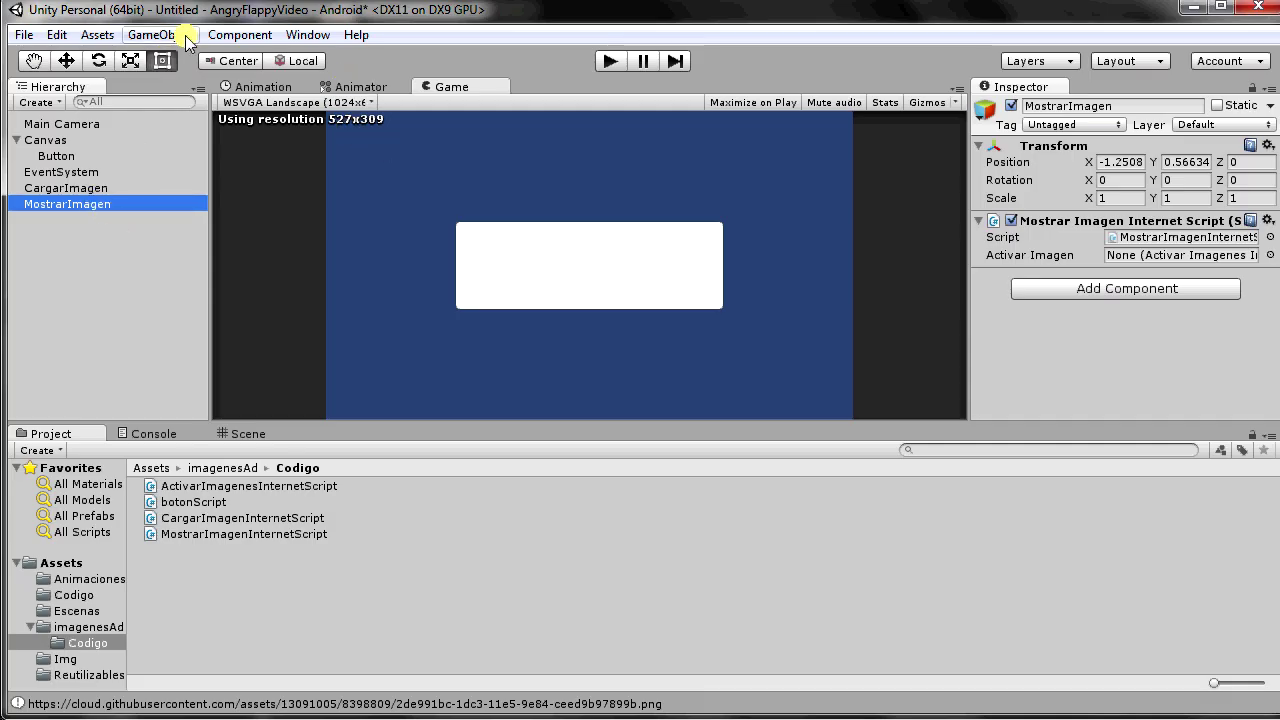
Create an empty GameObject and rename it ActivarImagen
left_click(185, 38)
left_click(165, 52)
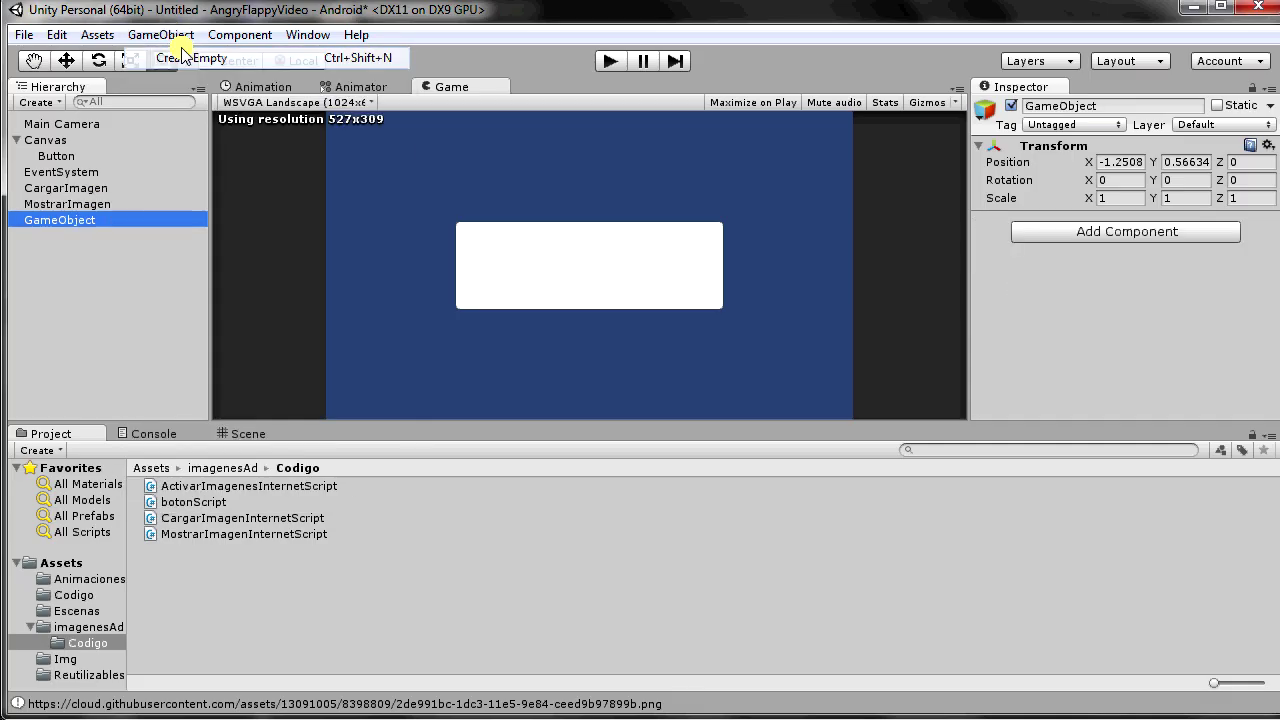
left_click(1077, 106)
type("ActivarImagen")
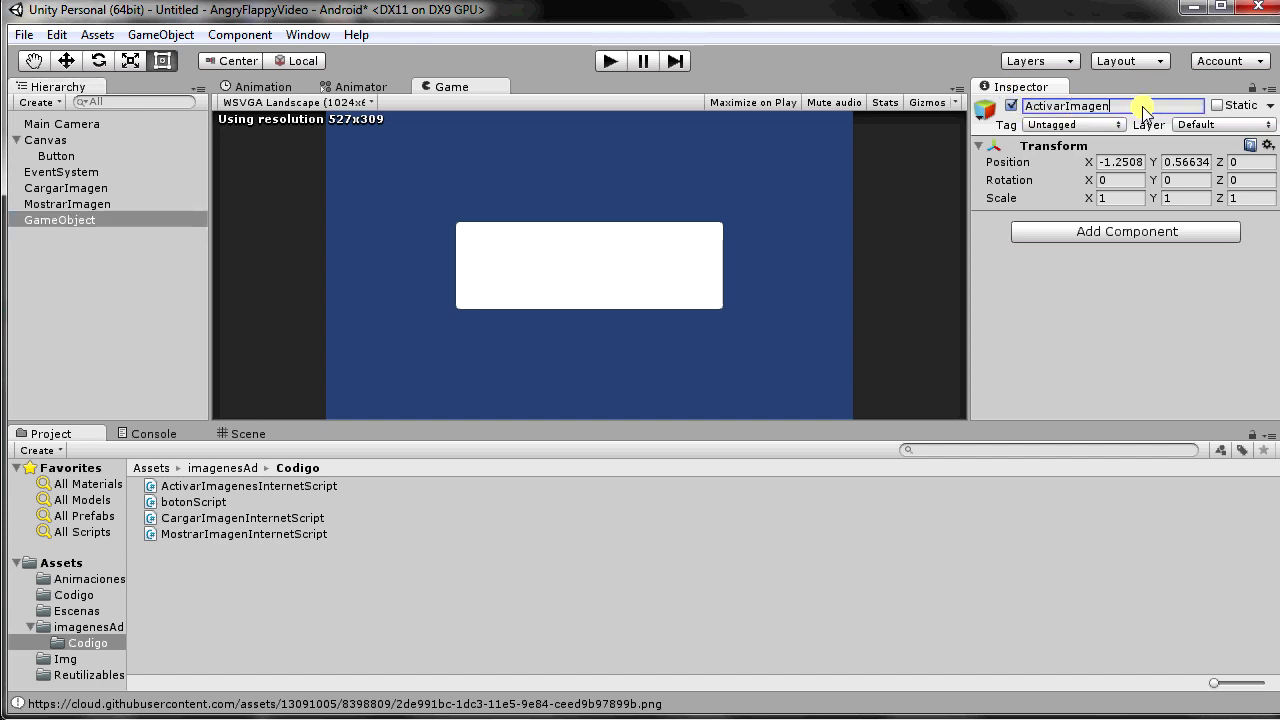
Attach ActivarImagenesInternetScript from the Project panel to the ActivarImagen object
left_click(205, 486)
left_click(86, 225)
left_click_drag(84, 221, 84, 220)
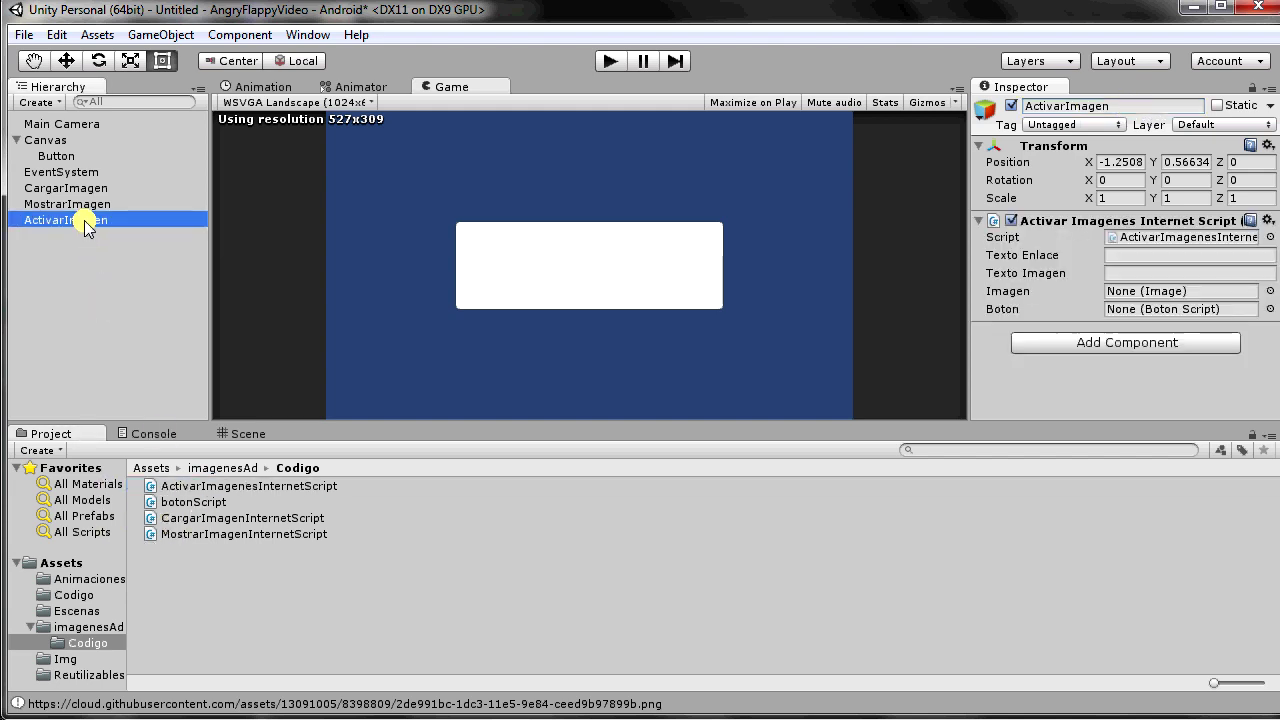
In ActivarImagenesInternetScript, highlight the textoEnlace and textoImagen string field declarations
key("alt+Tab")
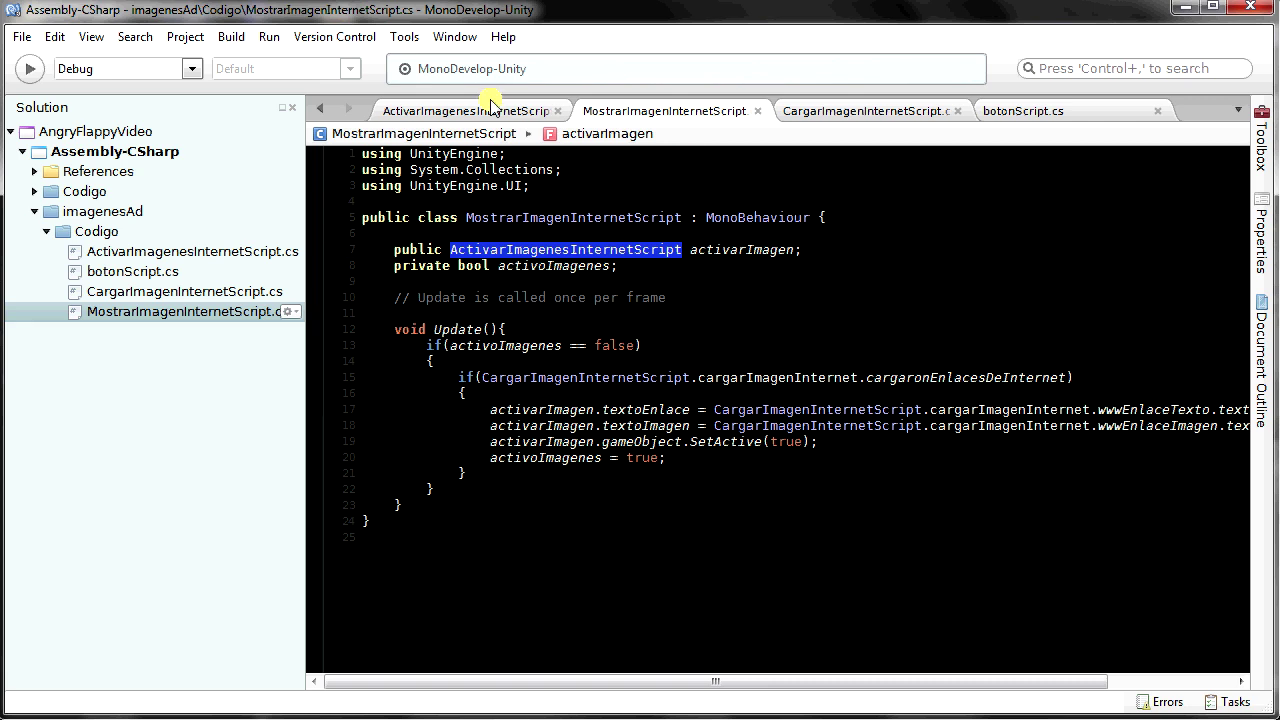
left_click(484, 106)
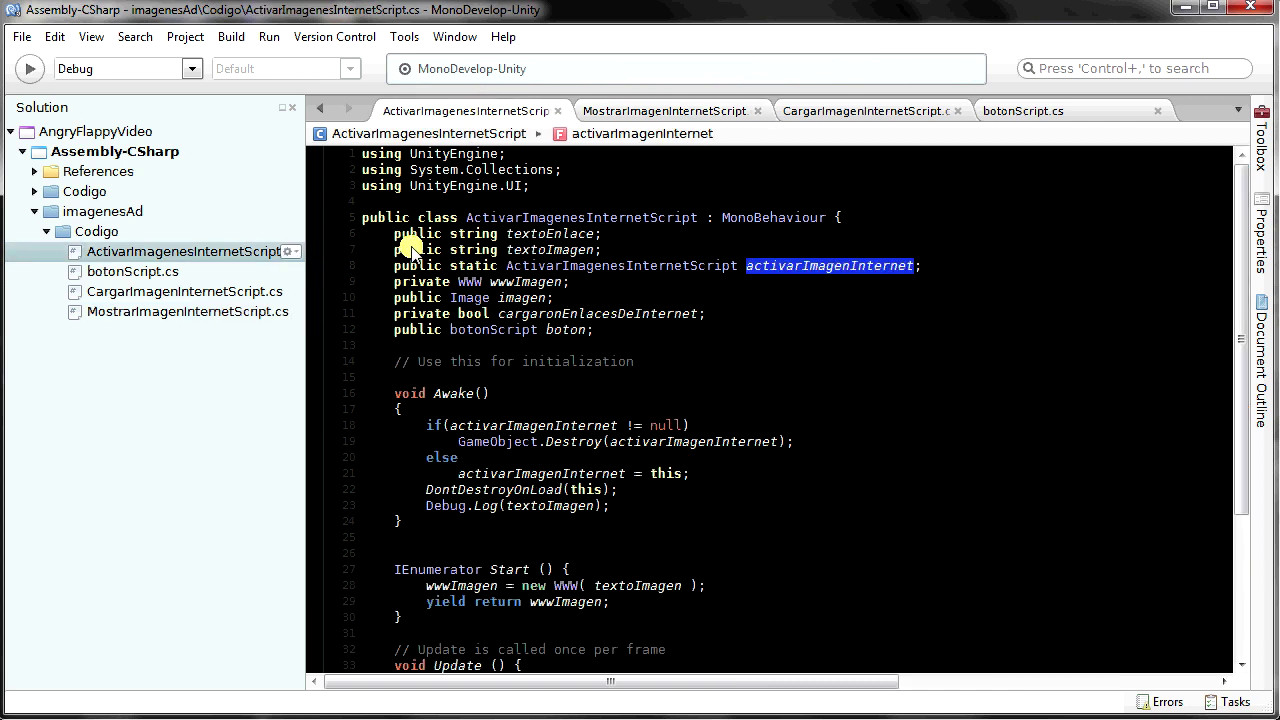
left_click_drag(392, 235, 648, 246)
left_click(652, 112)
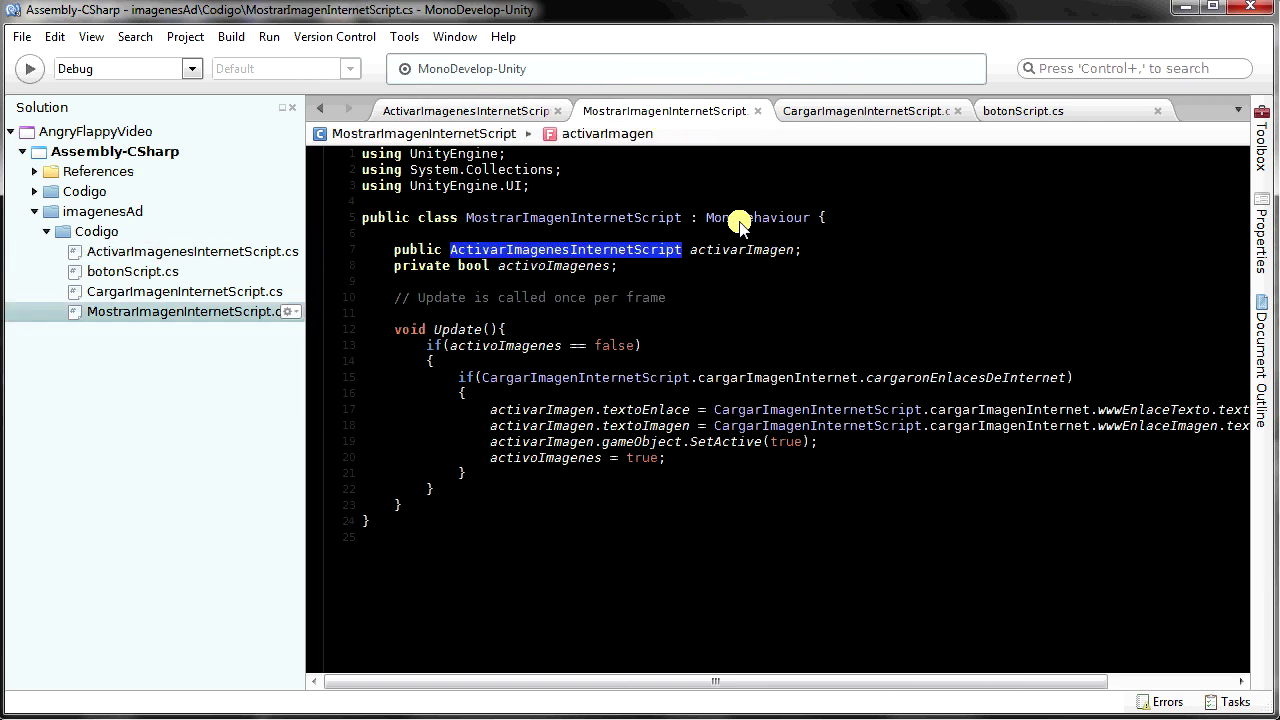
left_click(650, 412)
left_click(455, 110)
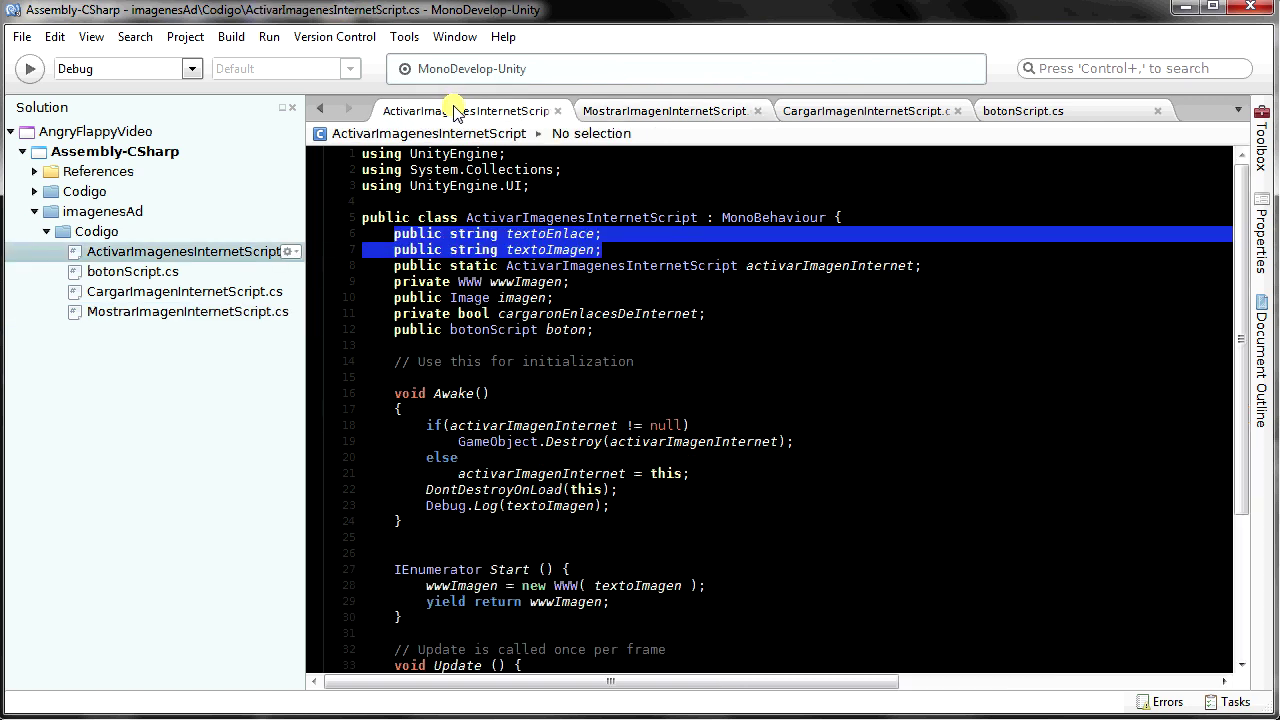
left_click(507, 250)
double_click(549, 250)
double_click(566, 233)
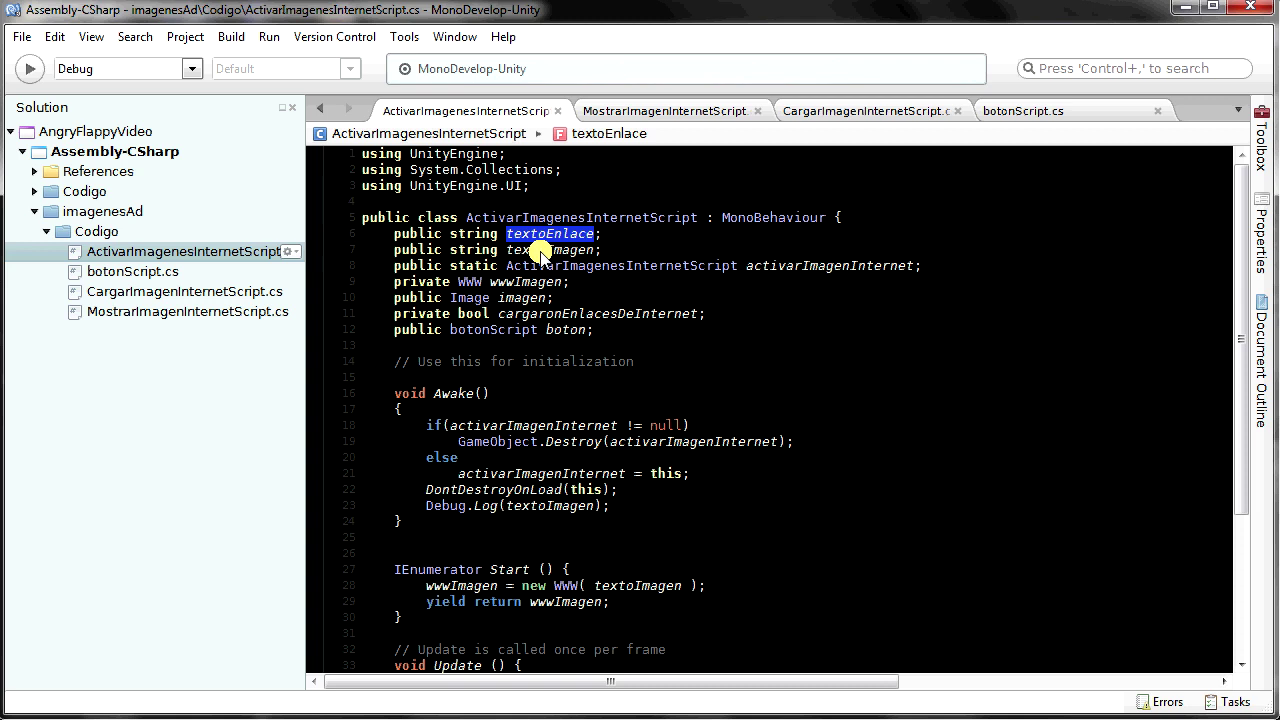
Highlight the static activarImagenInternet, Debug.Log(textoImagen) and wwwImagen lines, then bring Firefox forward
left_click_drag(392, 265, 958, 264)
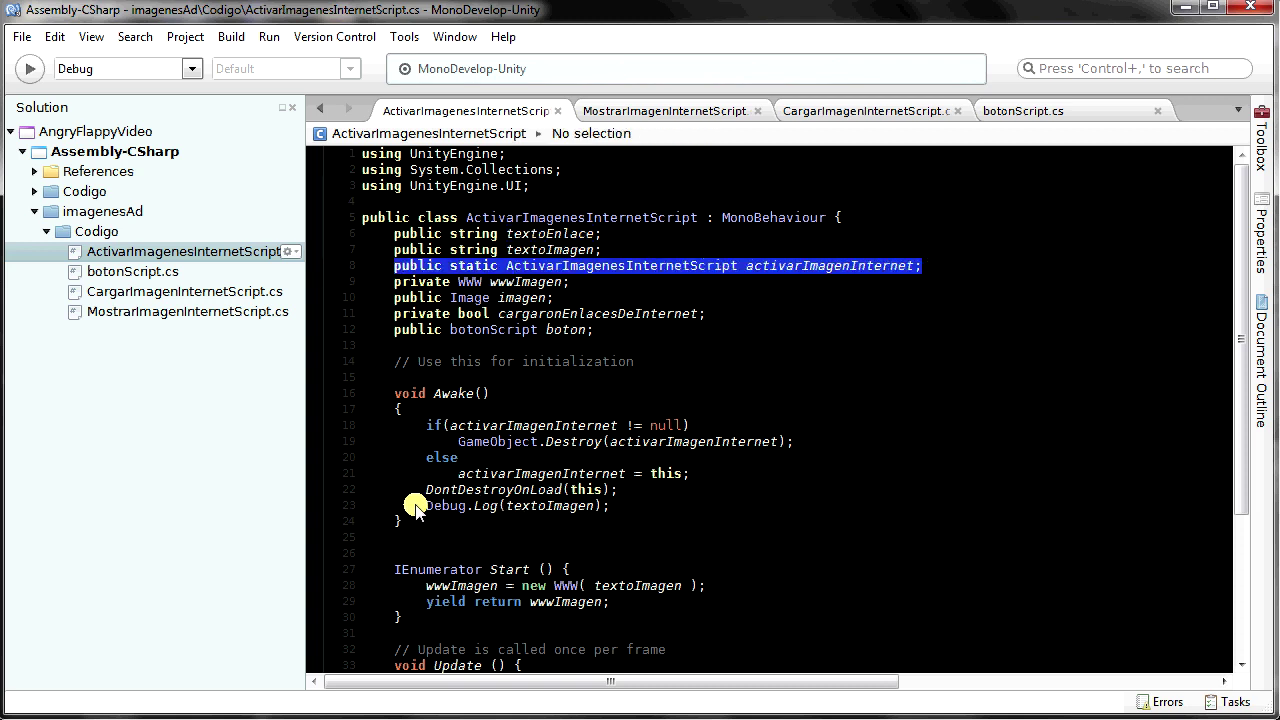
left_click_drag(418, 506, 693, 507)
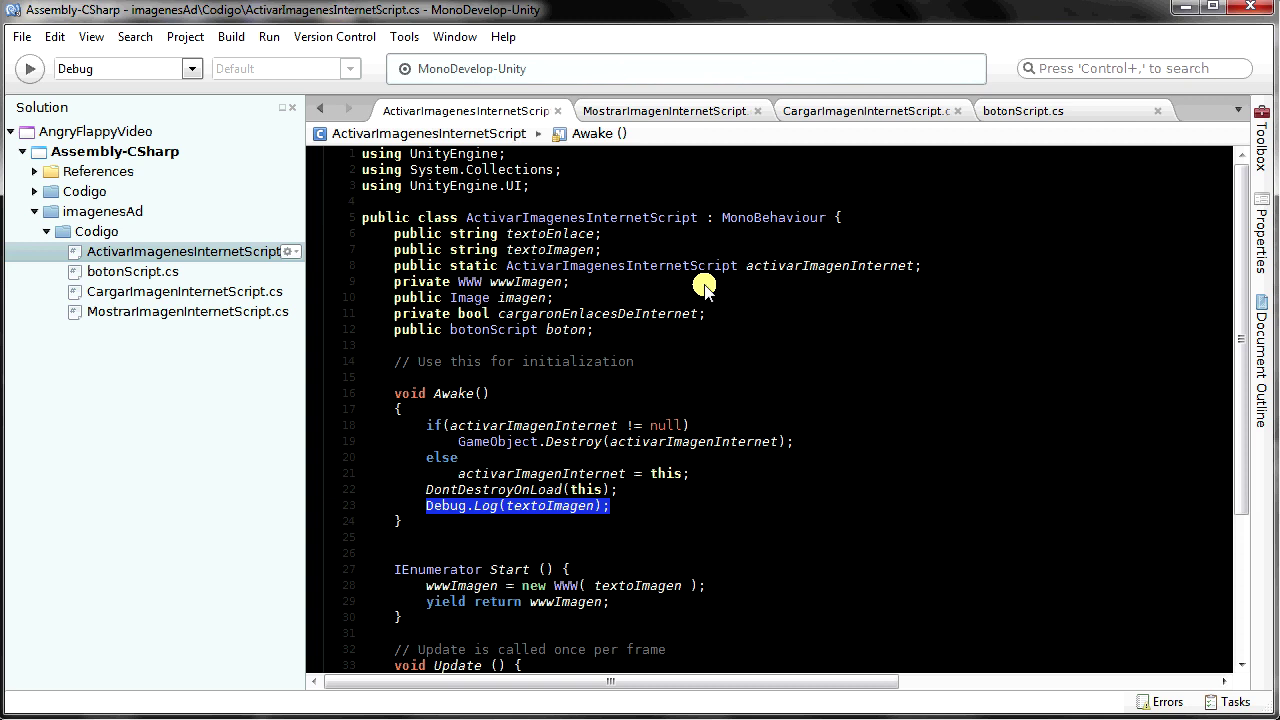
left_click_drag(392, 283, 617, 288)
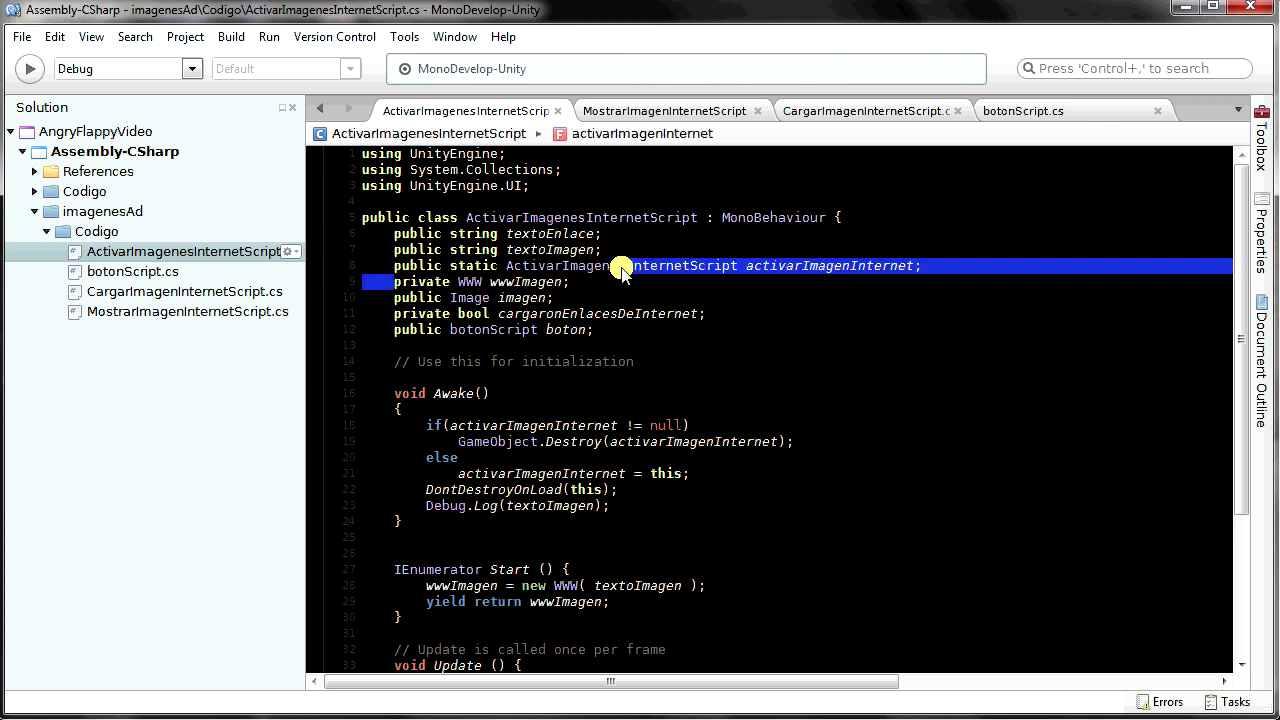
double_click(540, 283)
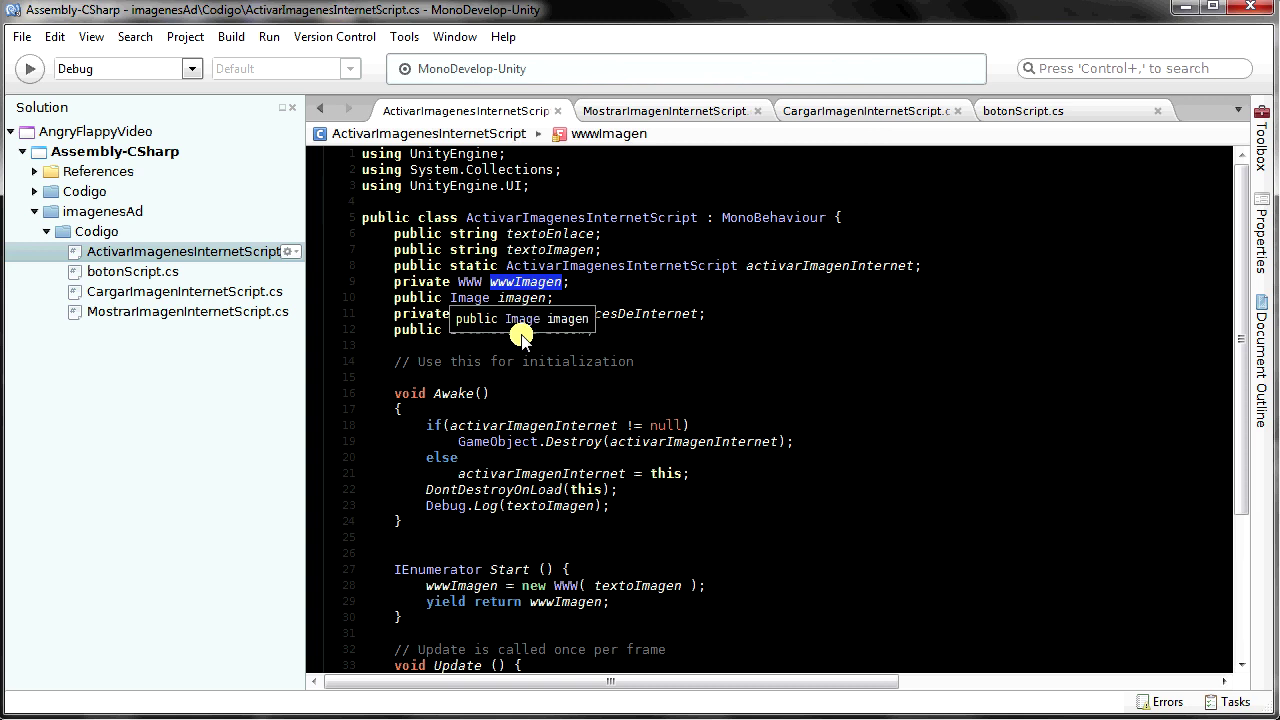
double_click(566, 251)
left_click(564, 237)
double_click(569, 249)
key("alt+Tab")
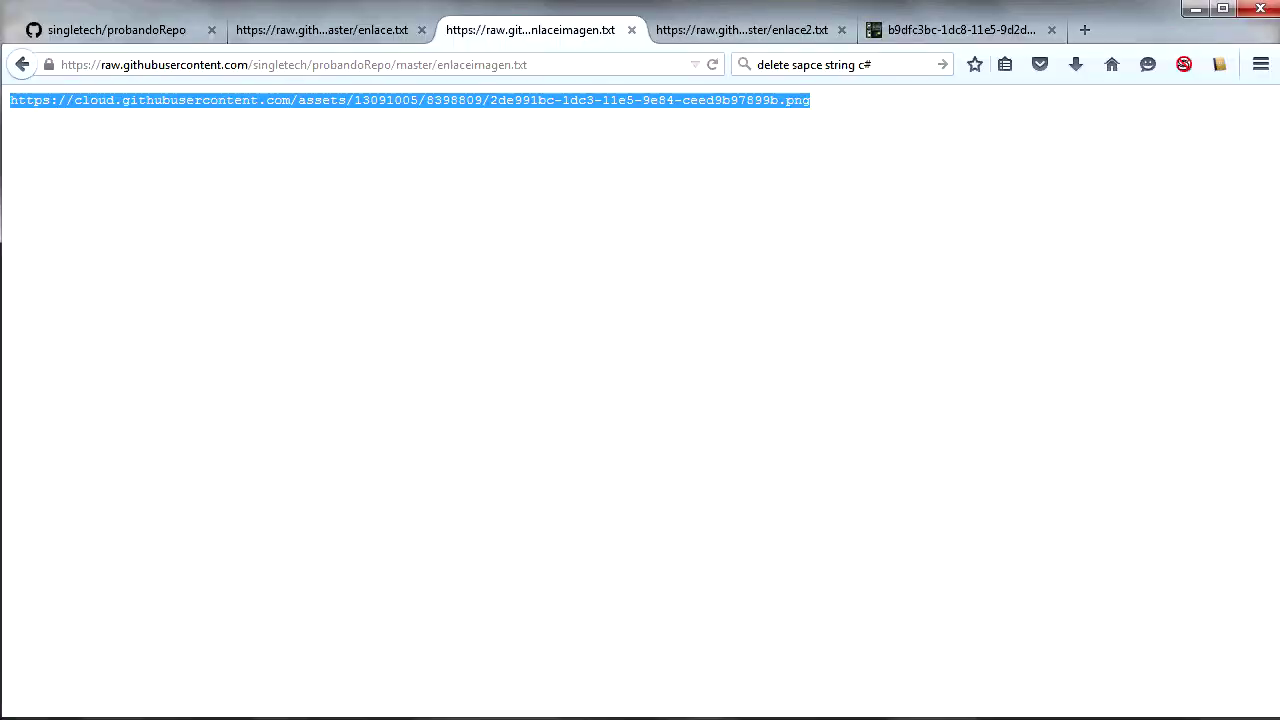
Copy the image URL from enlaceimagen.txt and load it in the enlace2.txt tab
left_click_drag(822, 100, 8, 100)
right_click(107, 110)
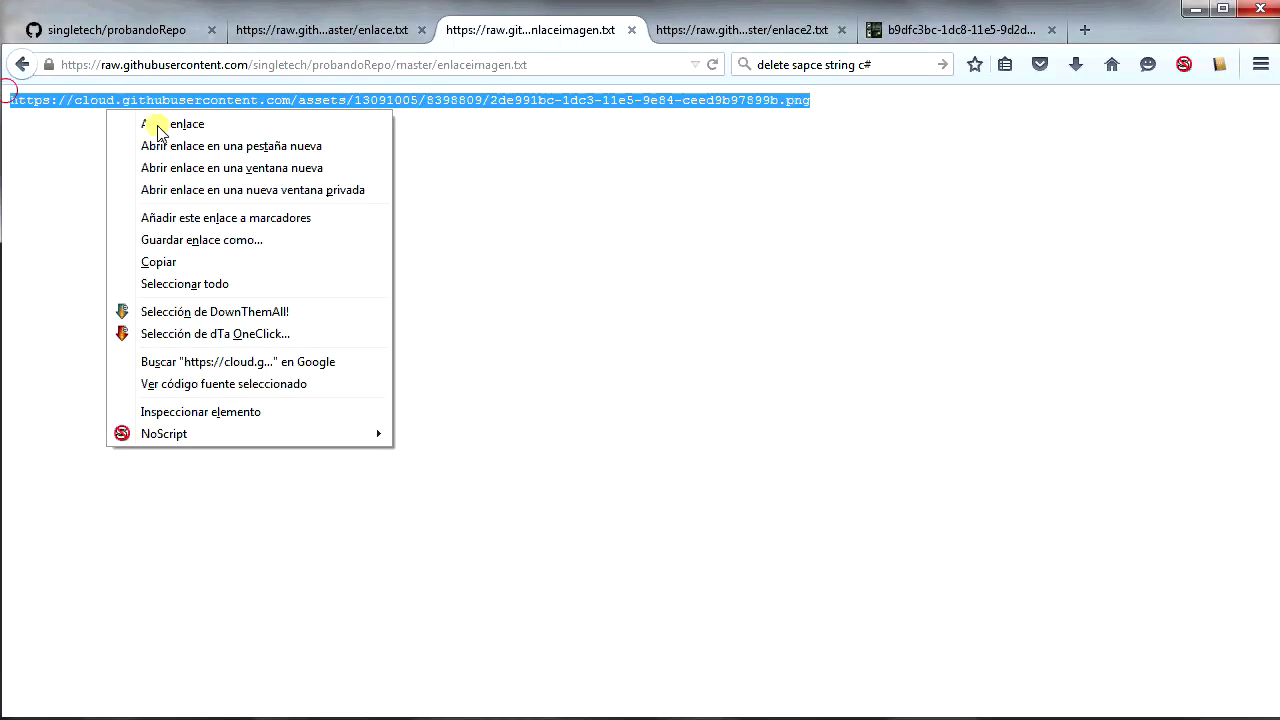
left_click(198, 261)
left_click(720, 30)
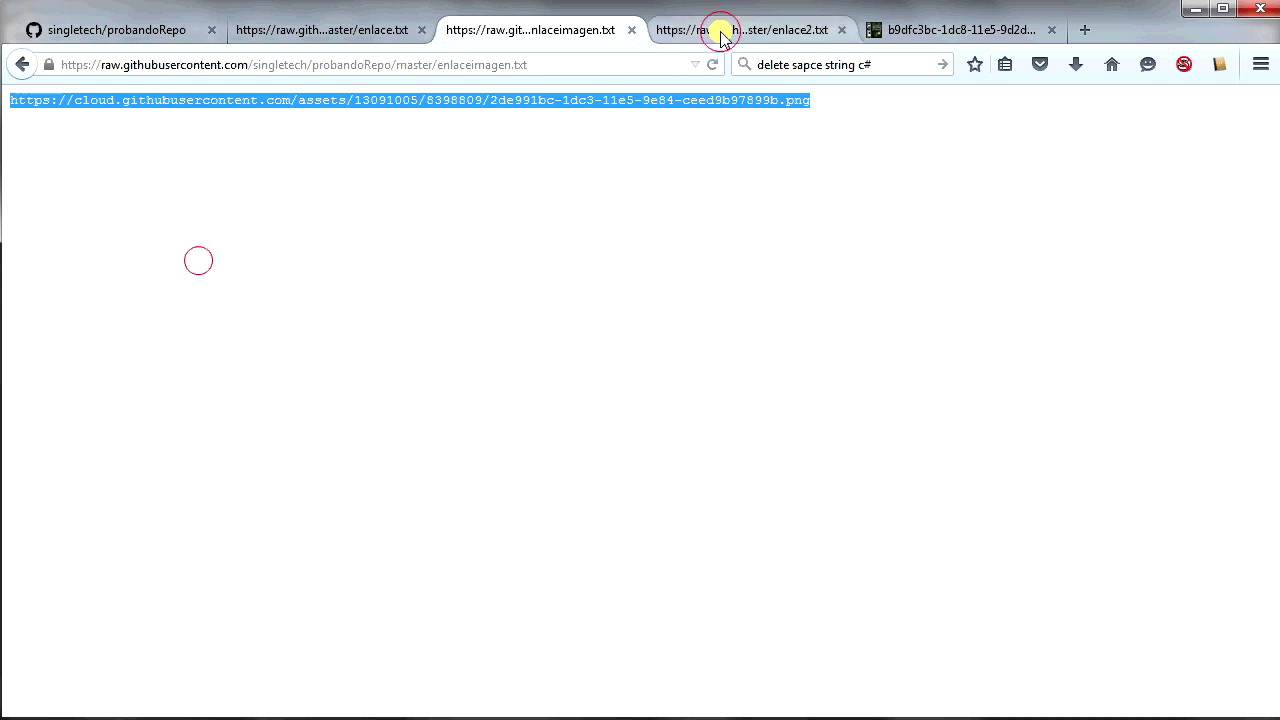
right_click(440, 65)
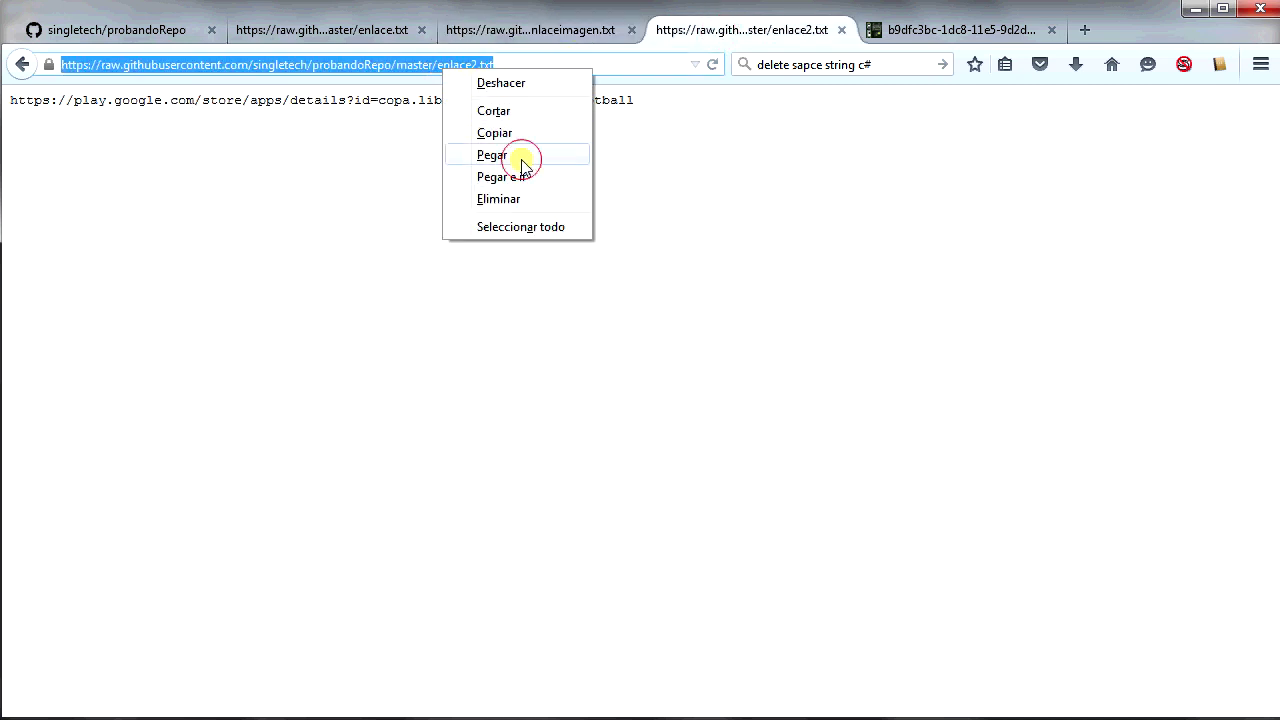
left_click(521, 159)
key("Return")
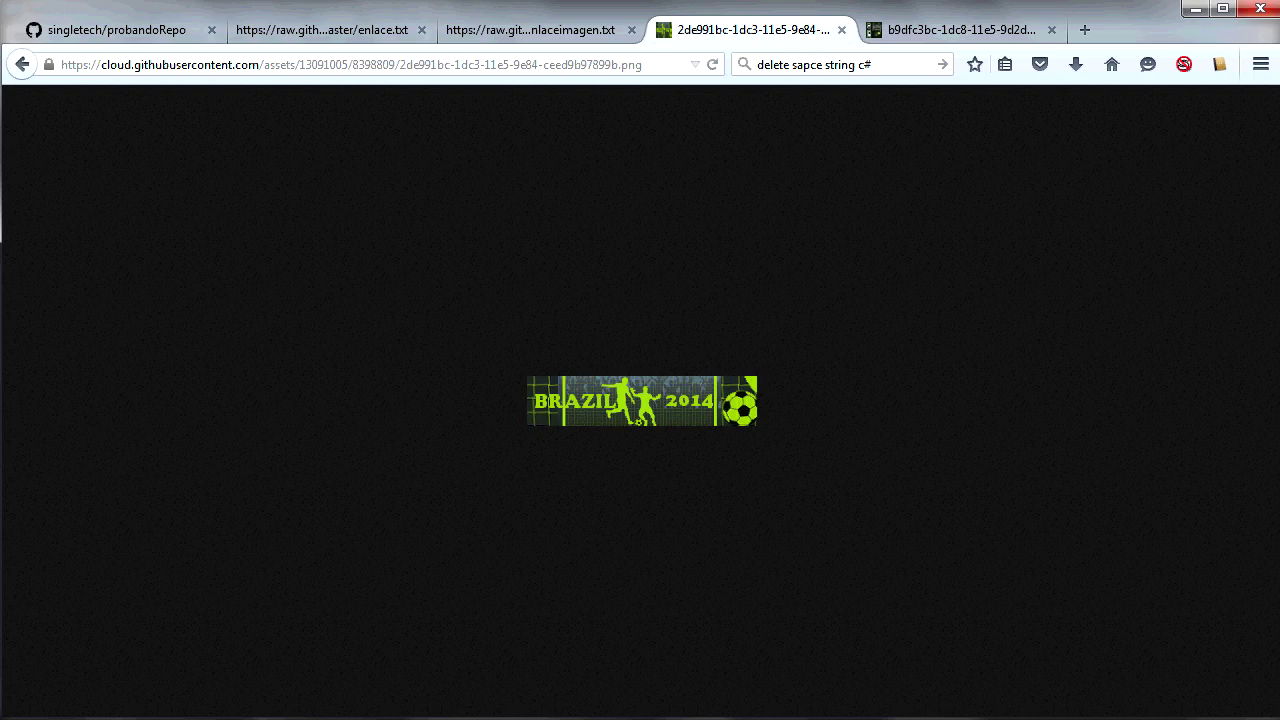
left_click(1194, 12)
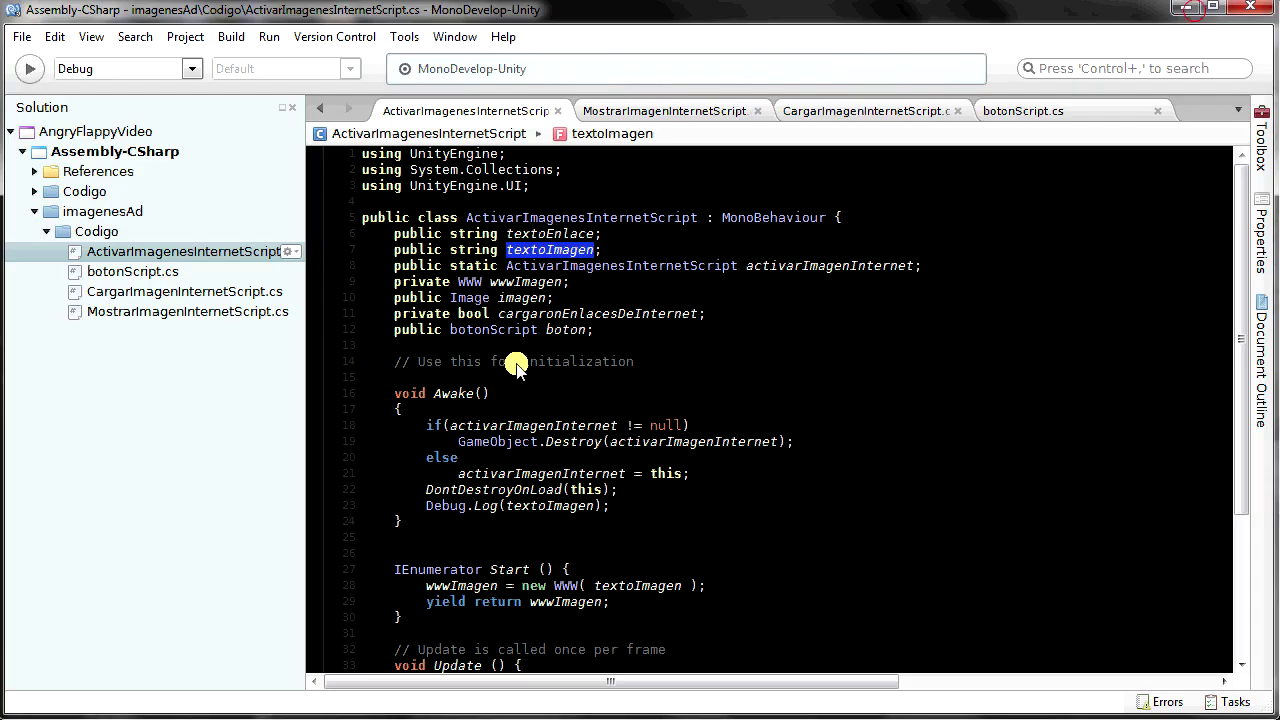
double_click(512, 283)
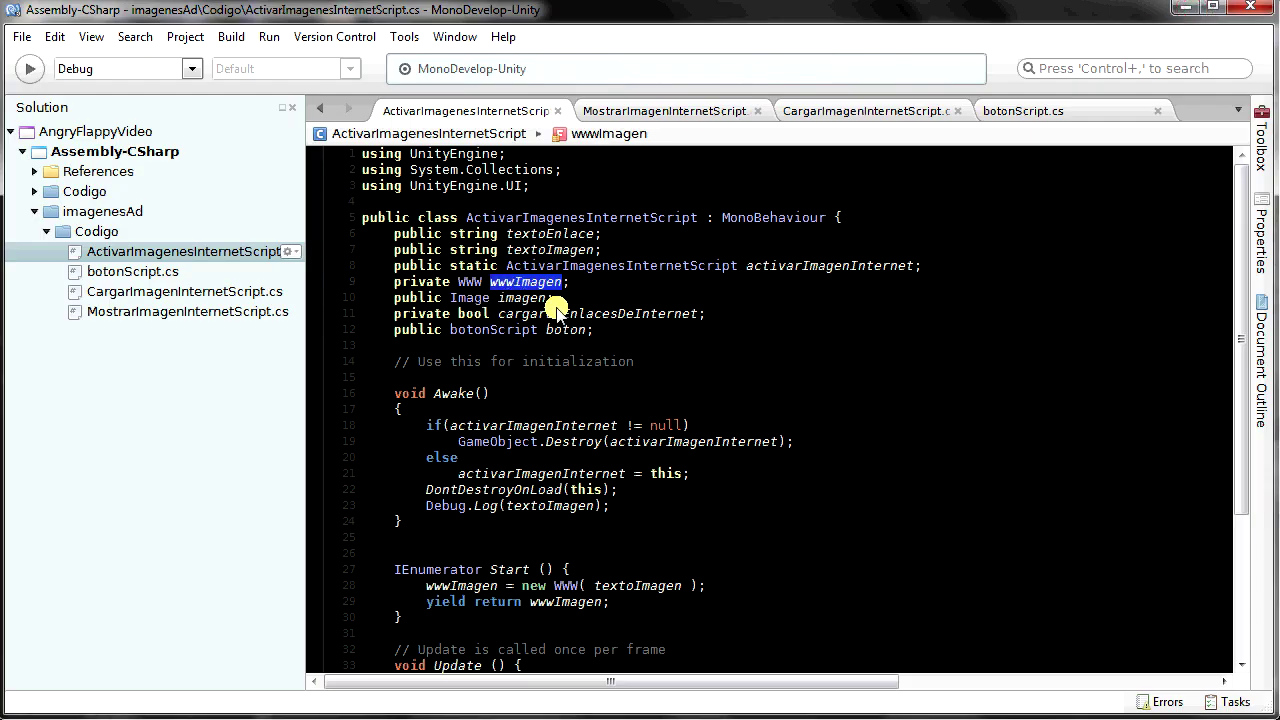
double_click(528, 297)
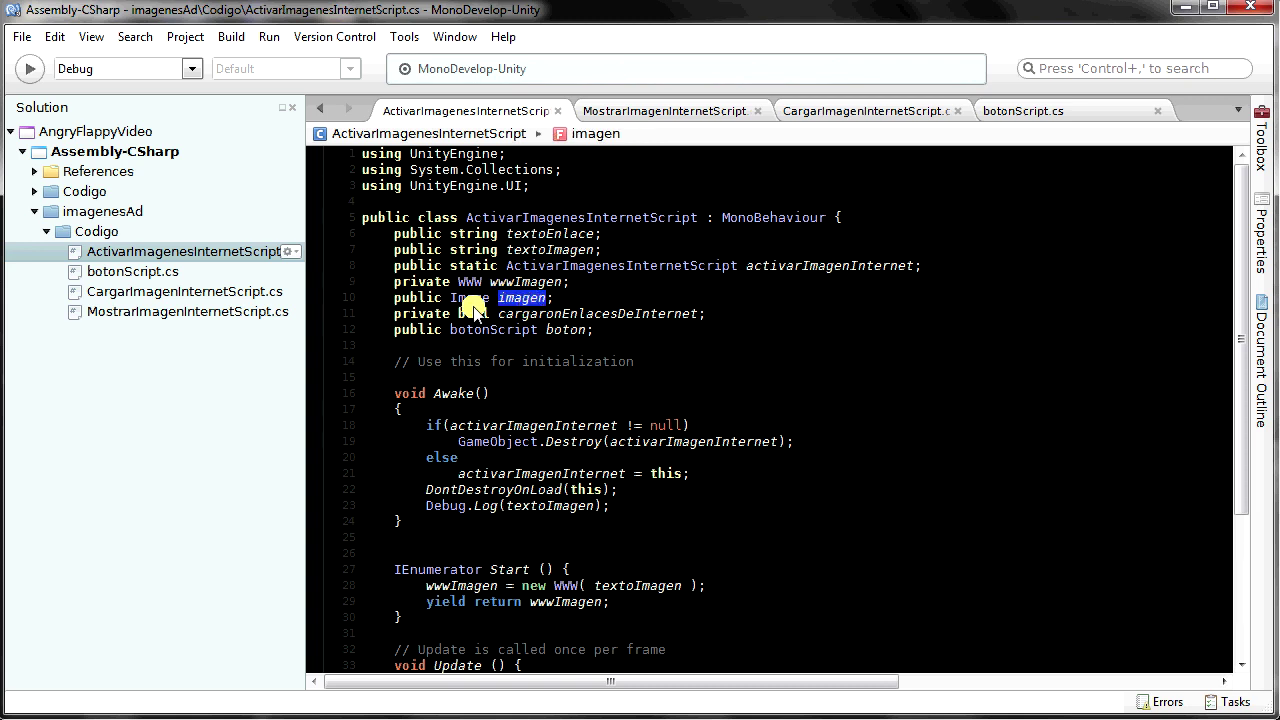
double_click(468, 298)
double_click(538, 313)
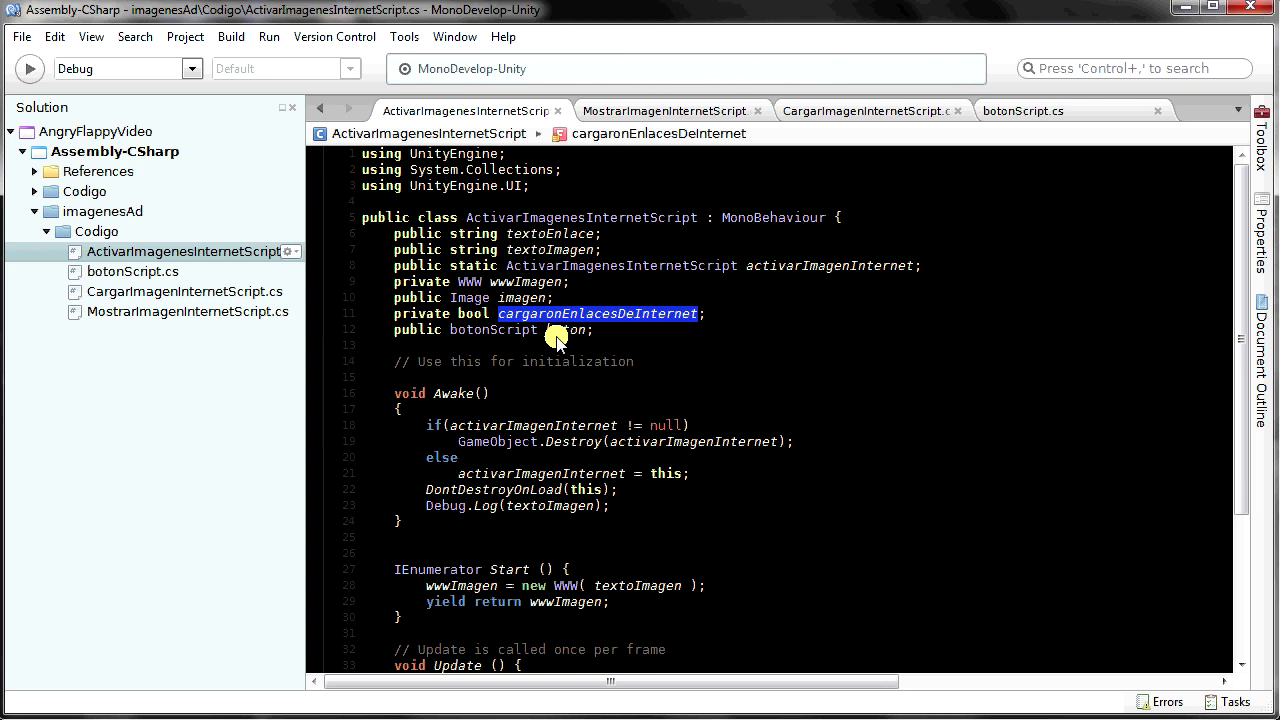
double_click(562, 330)
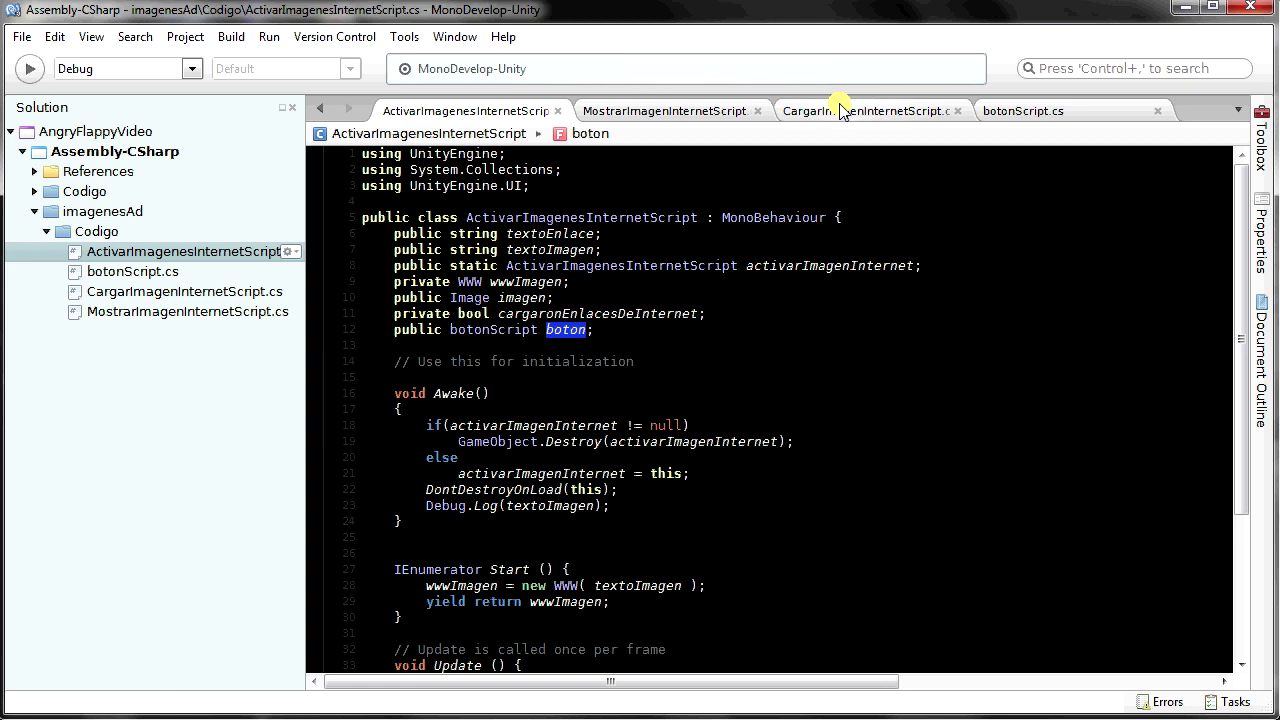
scroll(560, 362, "down", 1)
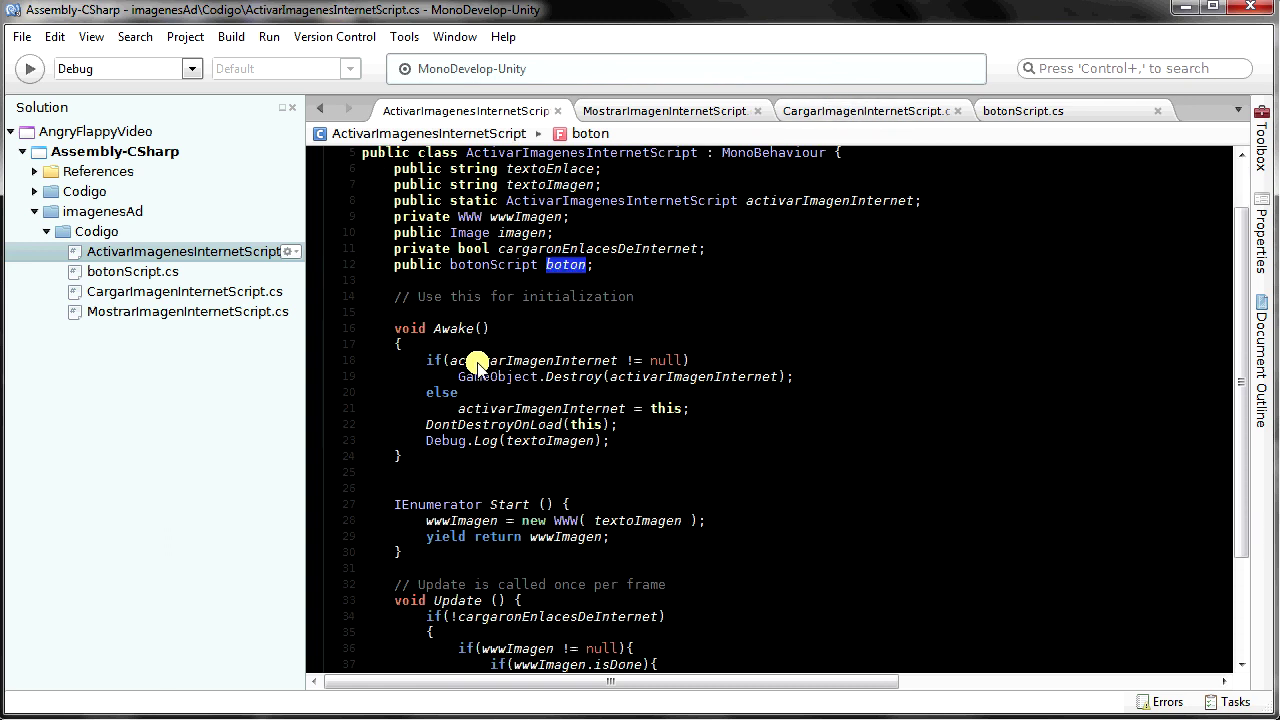
left_click_drag(426, 360, 778, 440)
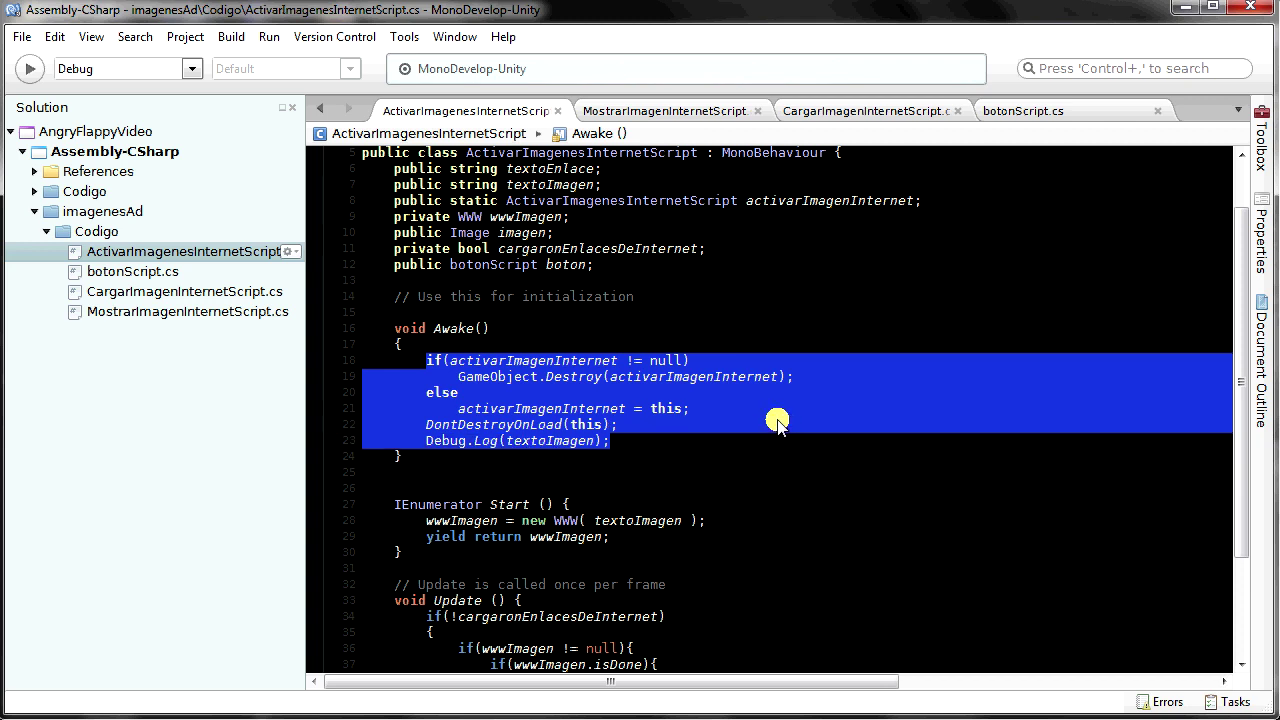
double_click(757, 201)
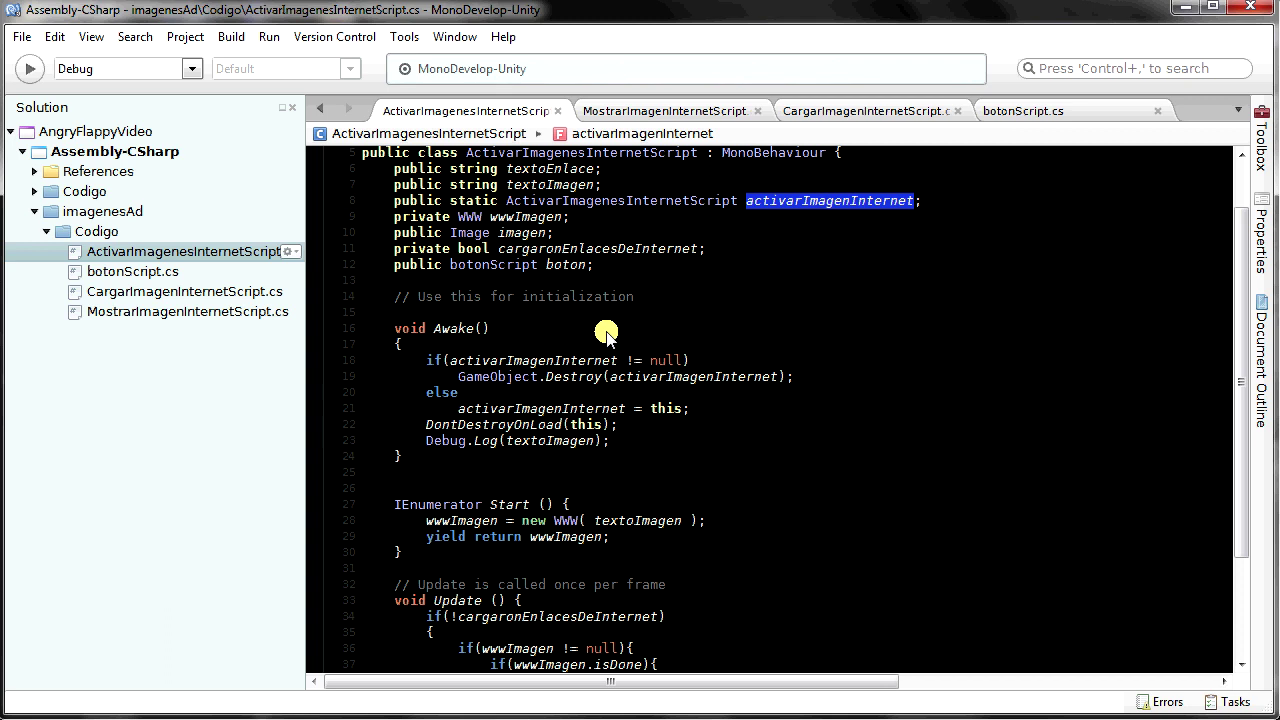
scroll(599, 377, "down", 3)
mouse_move(394, 374)
left_mouse_down()
mouse_move(626, 377)
mouse_move(610, 408)
left_mouse_up()
left_click(580, 400)
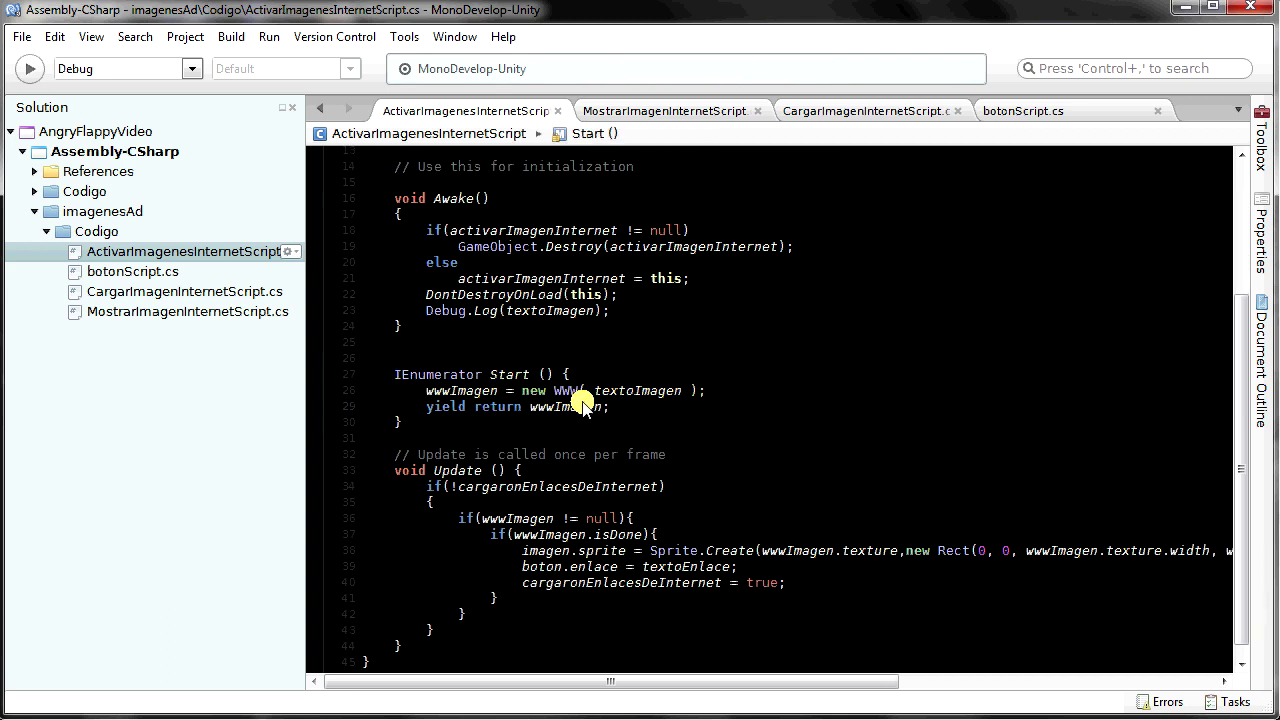
scroll(630, 390, "up", 5)
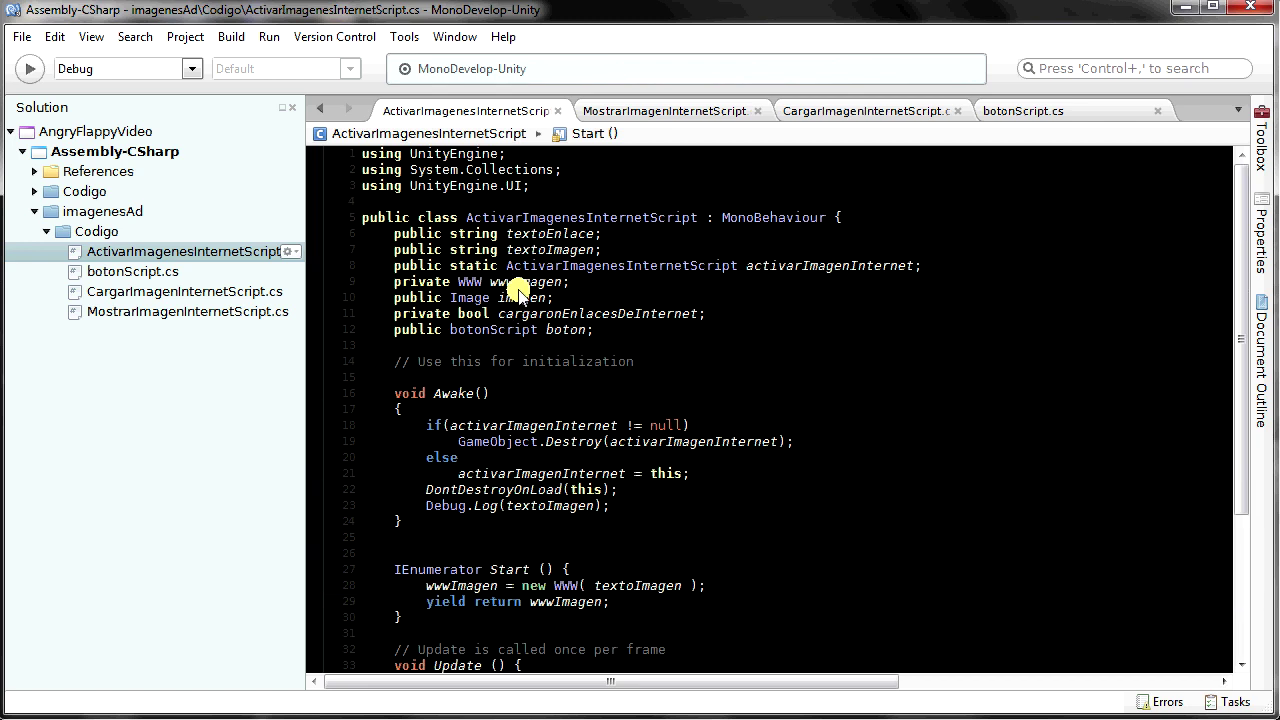
double_click(521, 284)
scroll(634, 408, "down", 3)
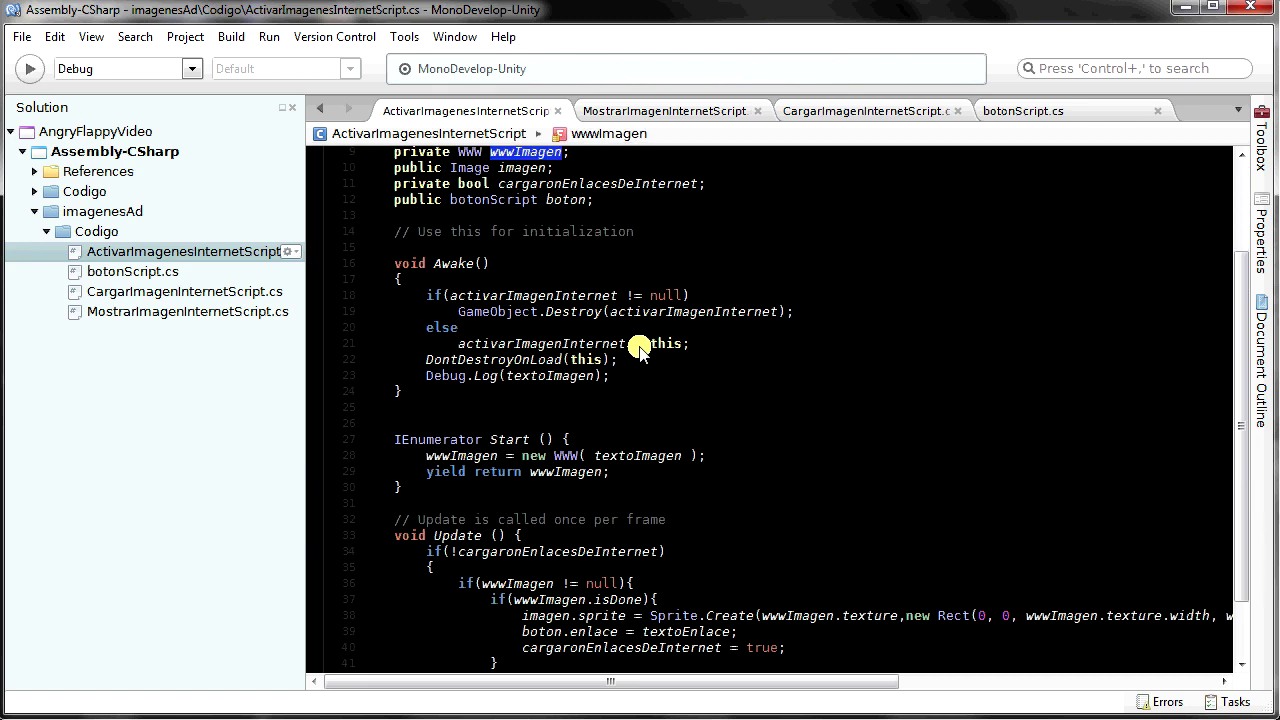
scroll(612, 440, "up", 3)
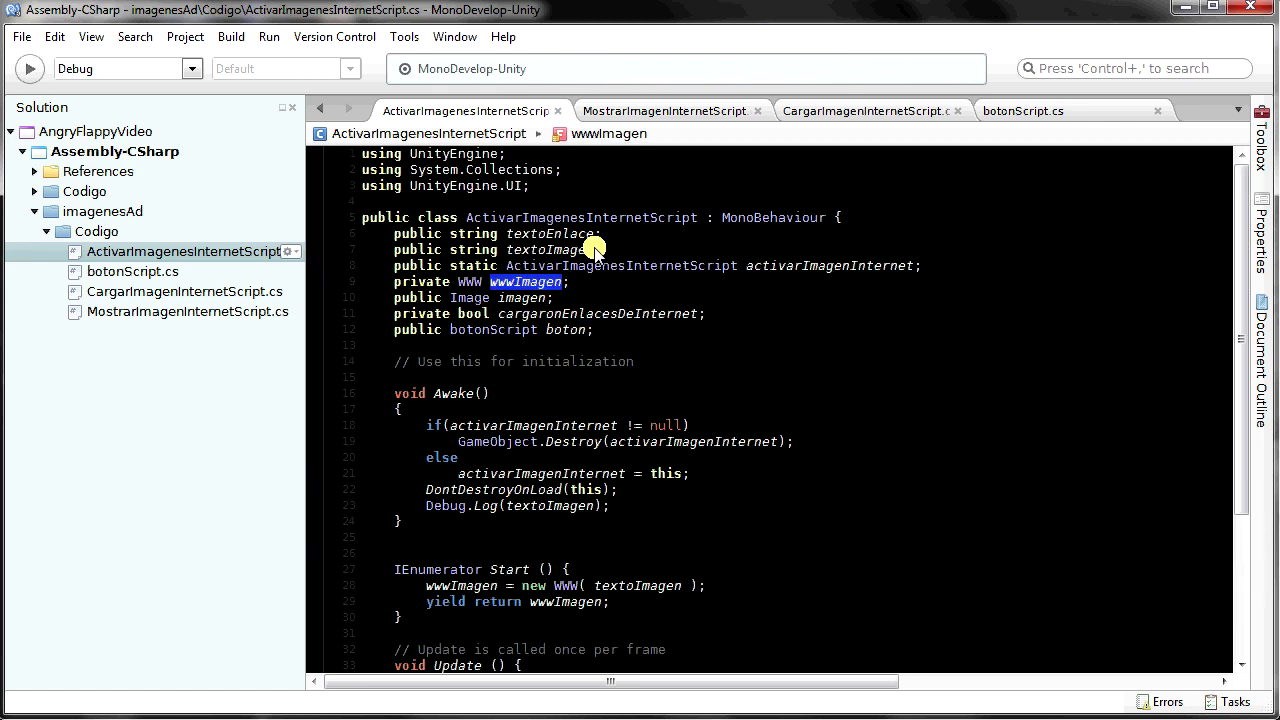
left_click(553, 244)
scroll(630, 340, "down", 4)
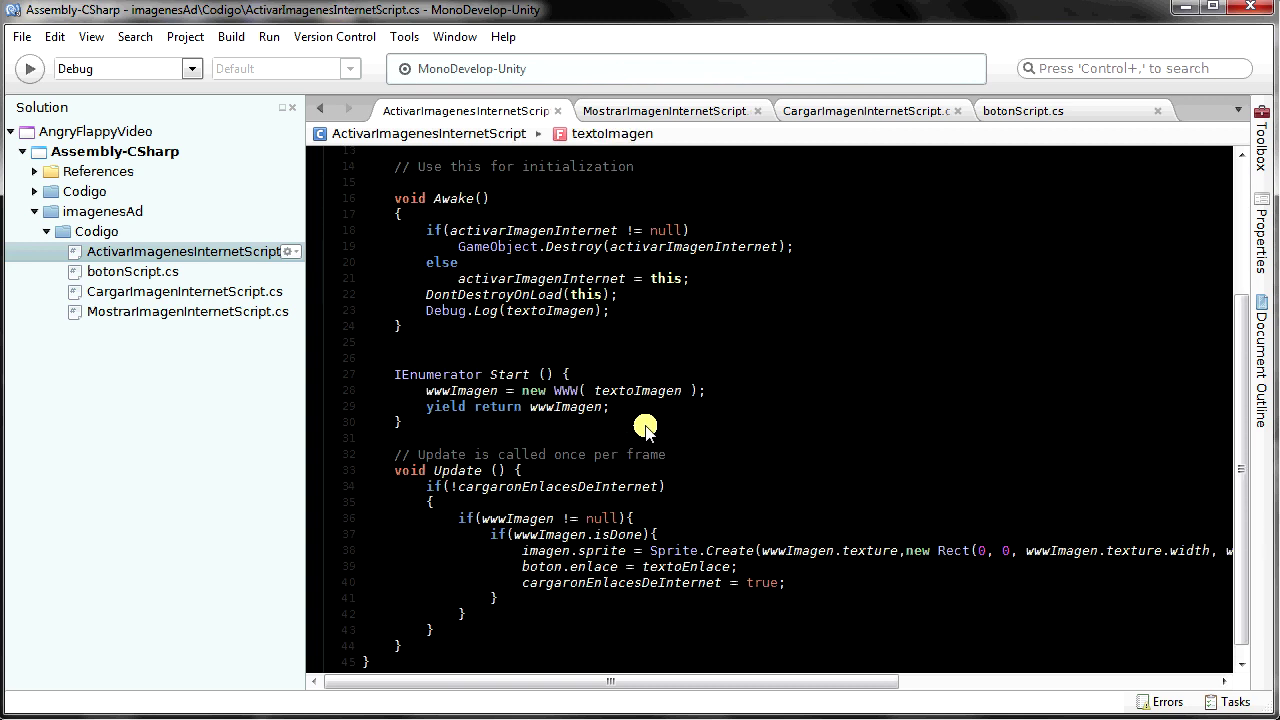
double_click(470, 392)
scroll(478, 340, "up", 4)
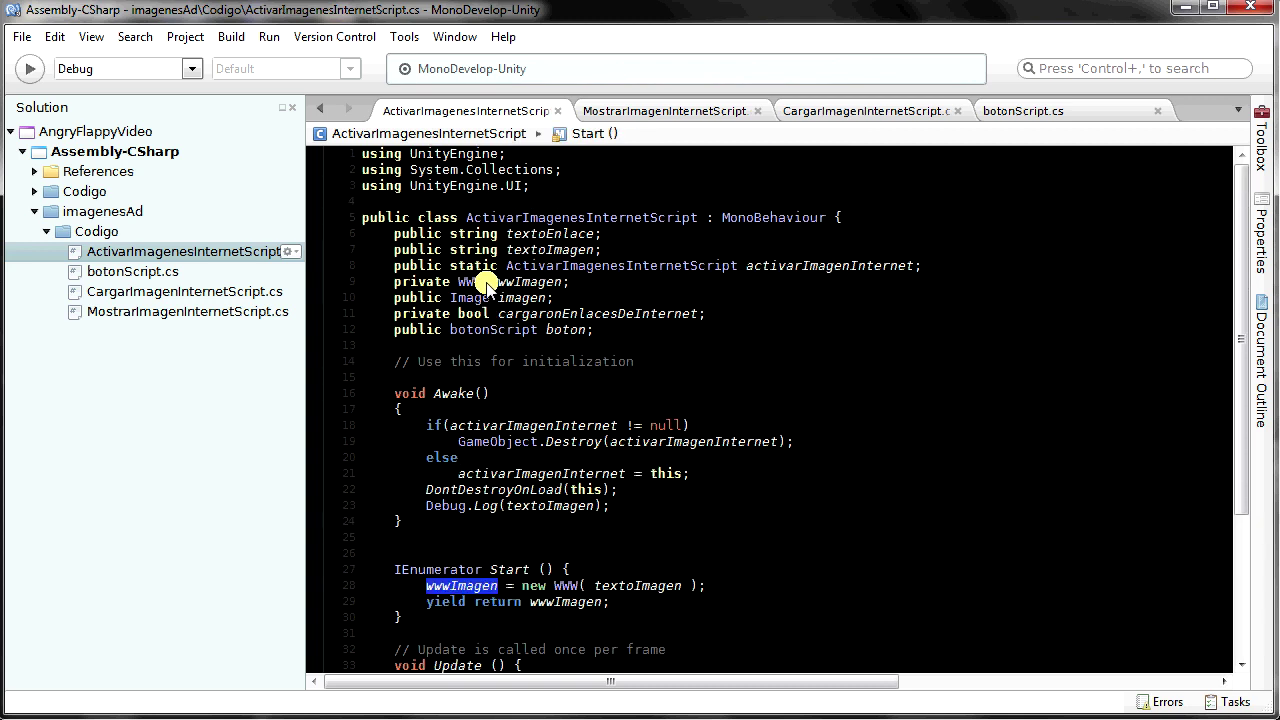
scroll(470, 283, "down", 4)
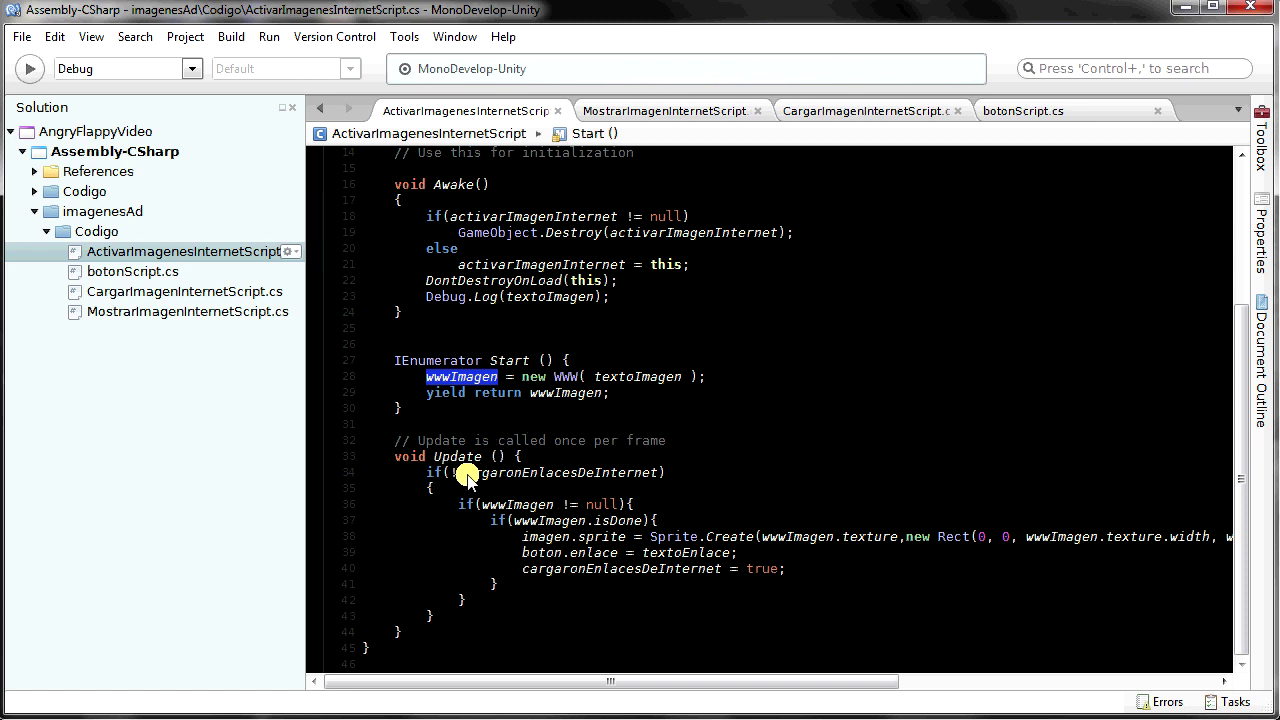
scroll(634, 486, "up", 5)
scroll(600, 400, "down", 5)
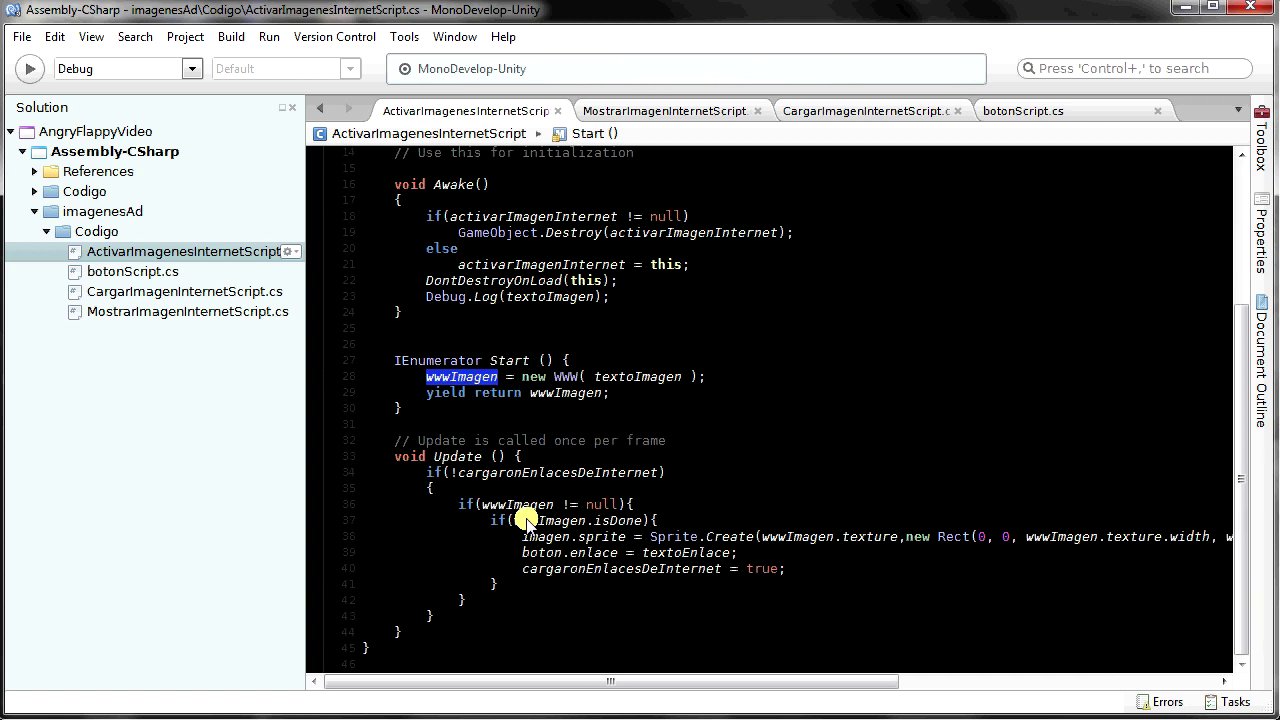
left_click_drag(458, 504, 634, 504)
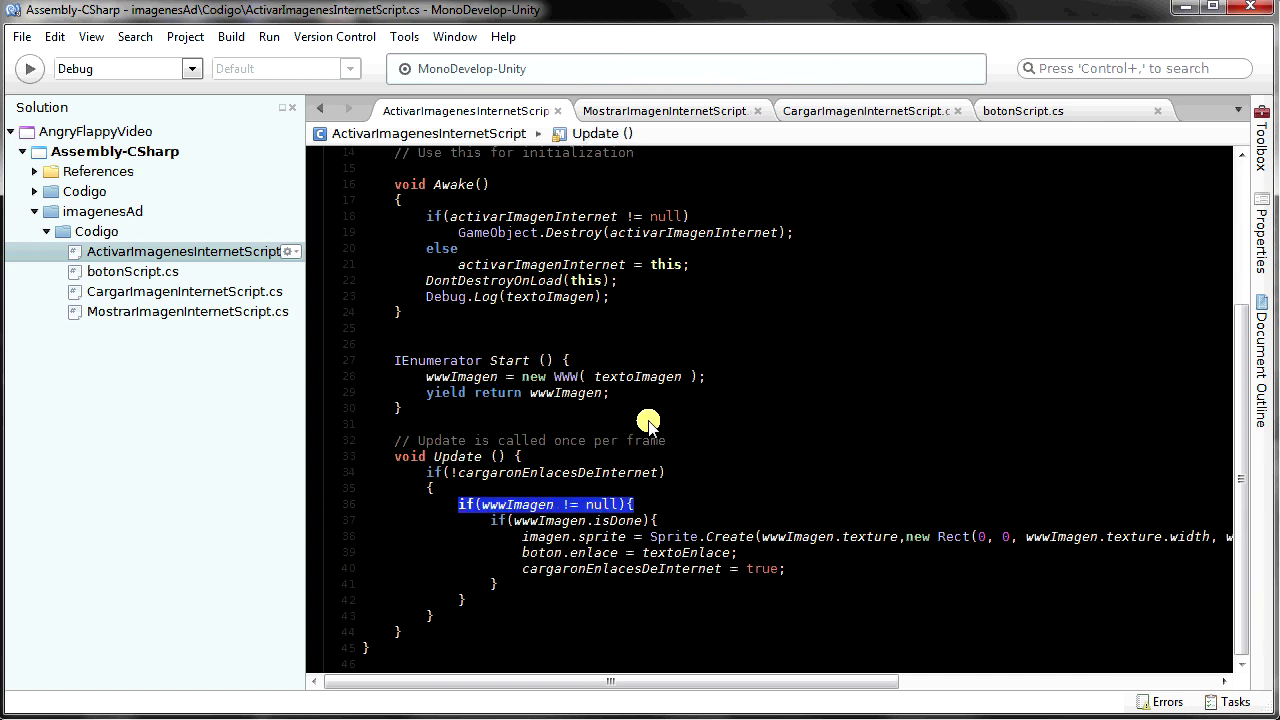
left_click_drag(490, 520, 658, 520)
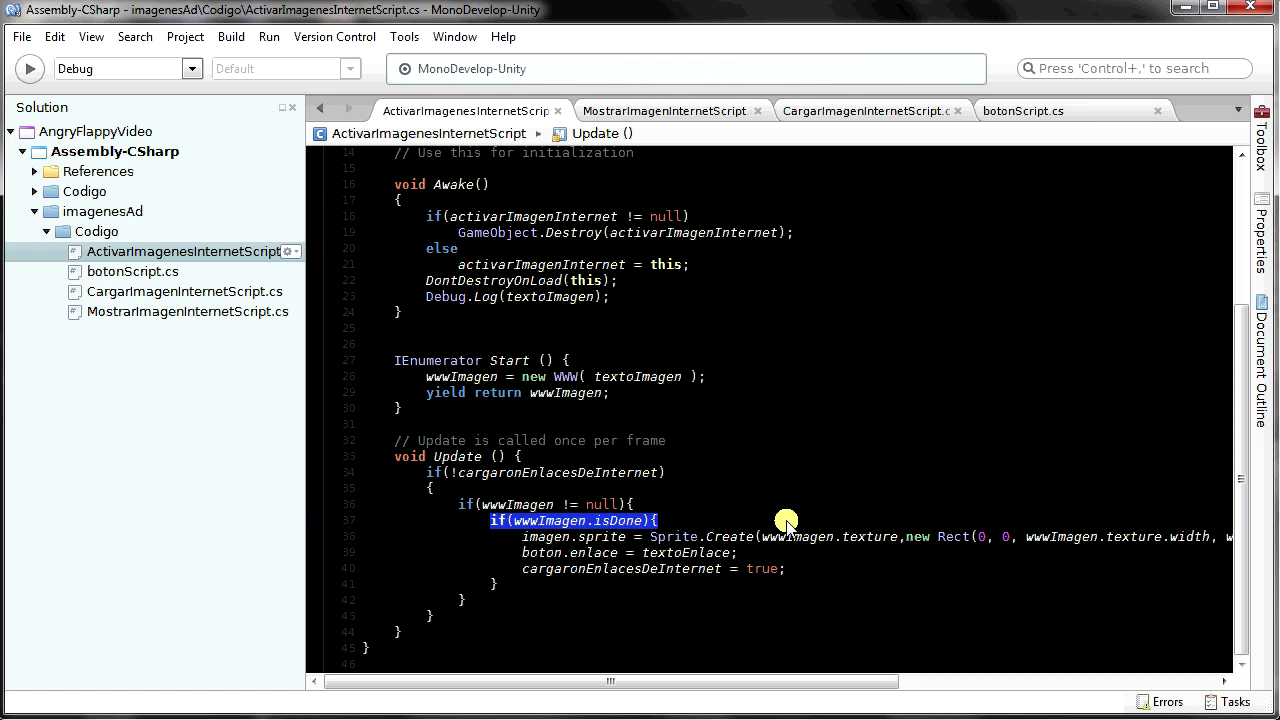
left_click_drag(549, 684, 627, 684)
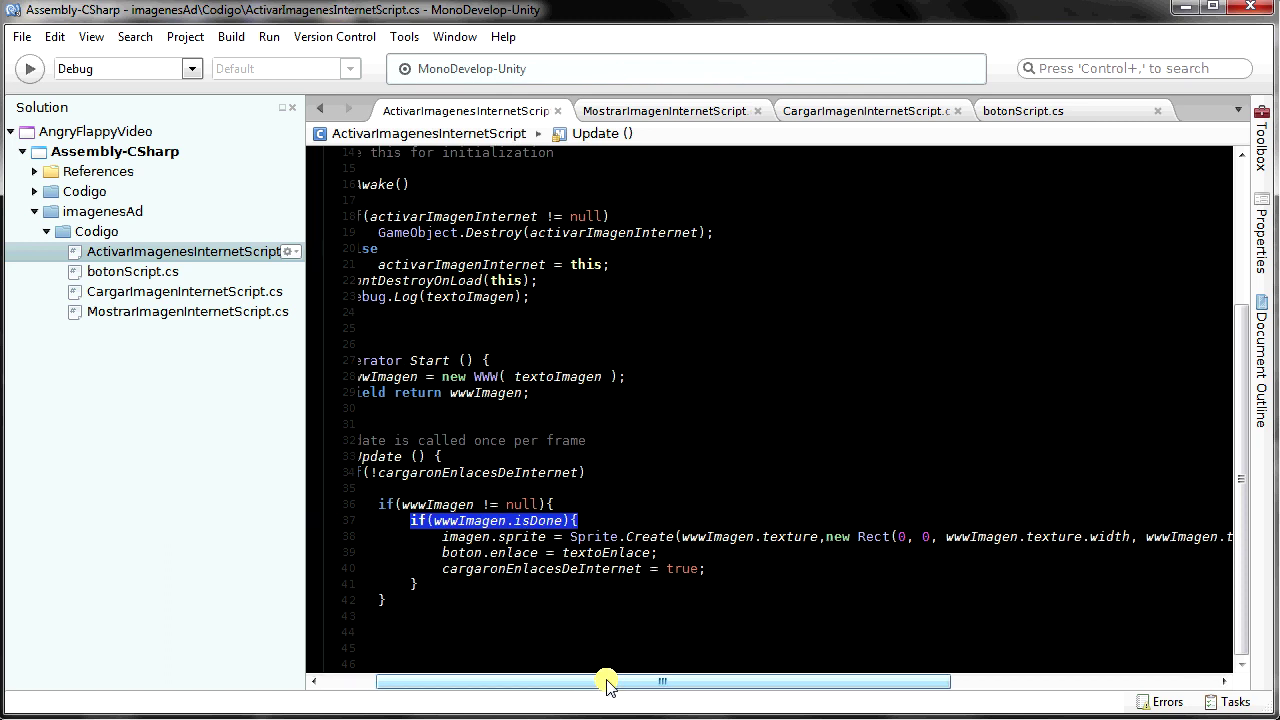
double_click(443, 538)
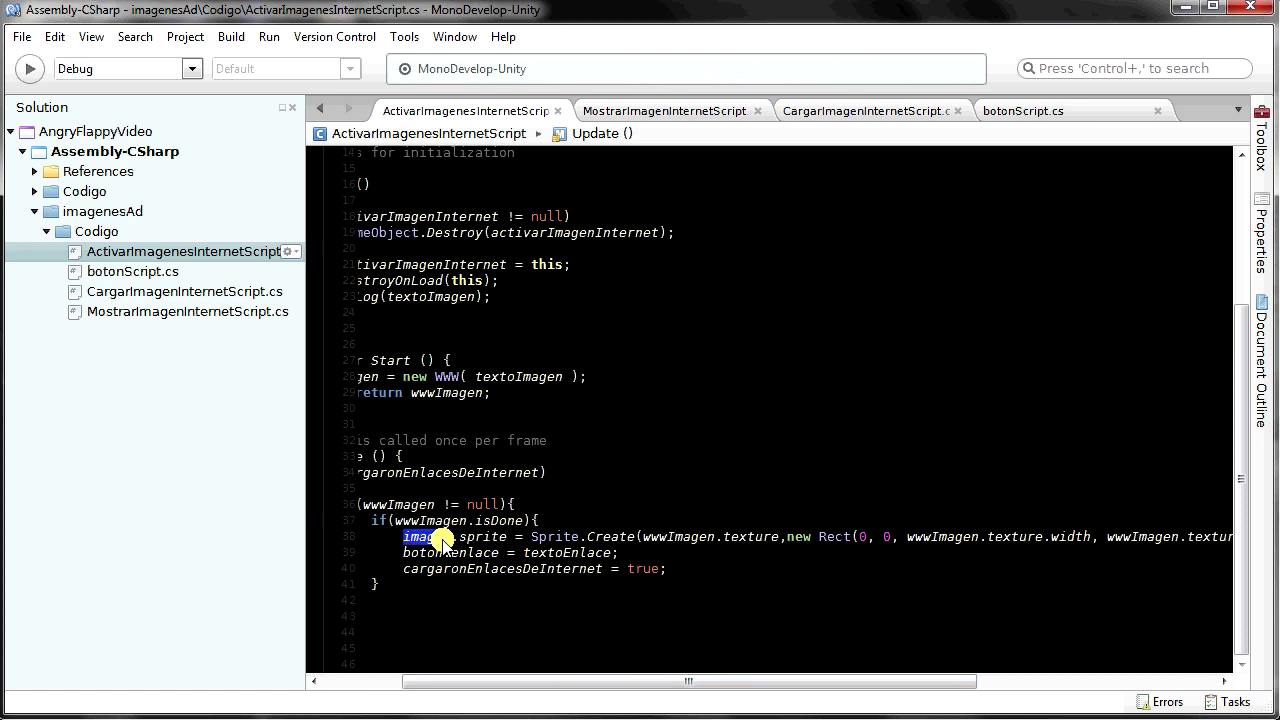
left_click_drag(508, 681, 430, 681)
scroll(537, 441, "up", 4)
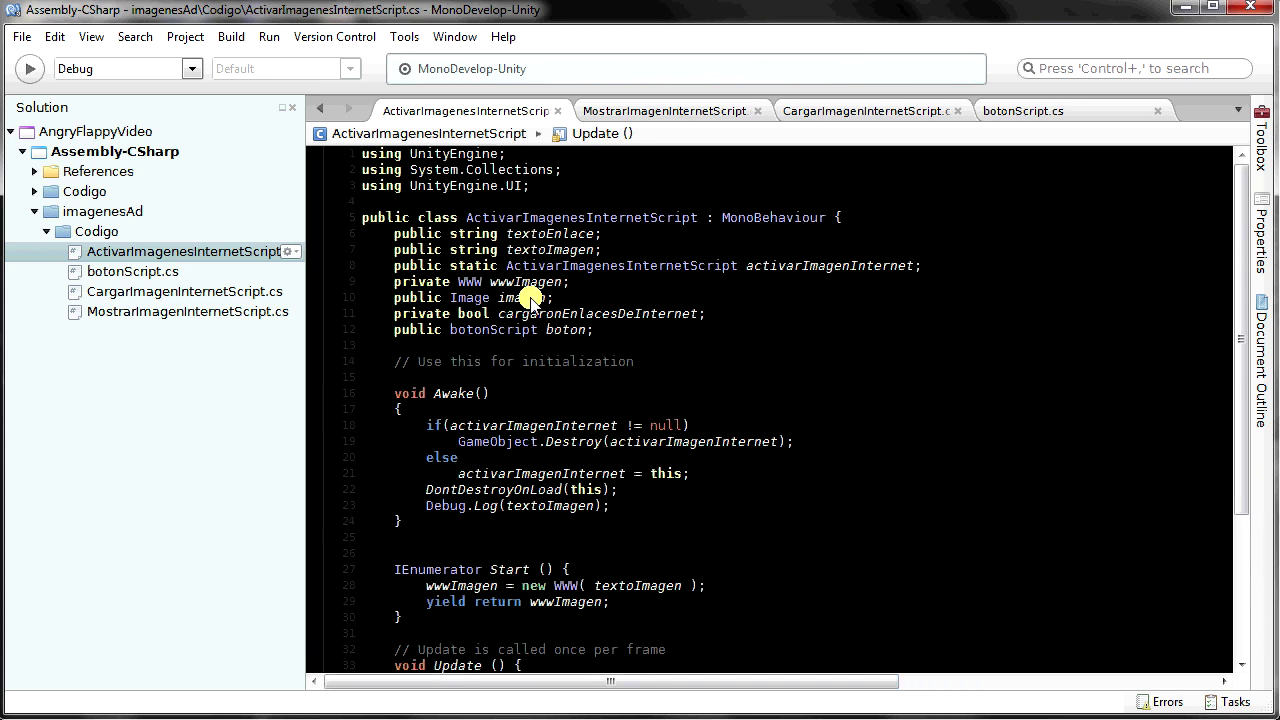
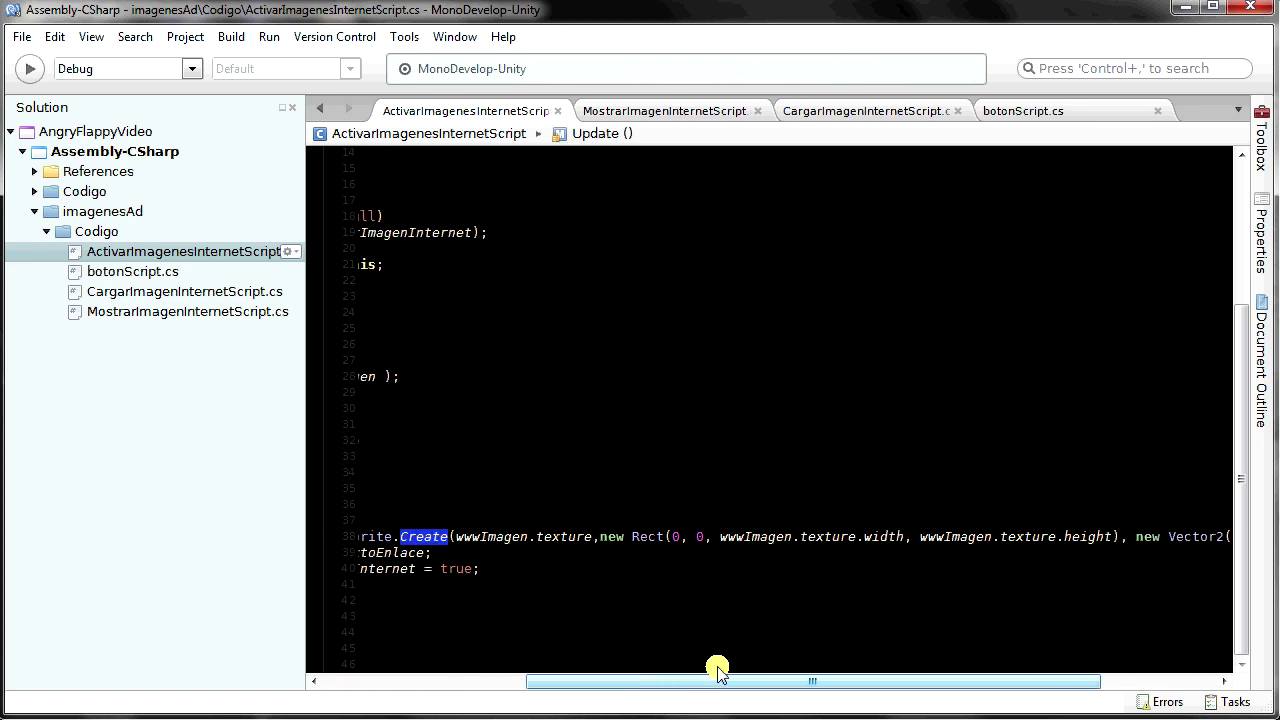
Review the Sprite.Create line 38, highlighting wwwImagen and texture in the current script
double_click(500, 536)
left_click(566, 538)
double_click(566, 538)
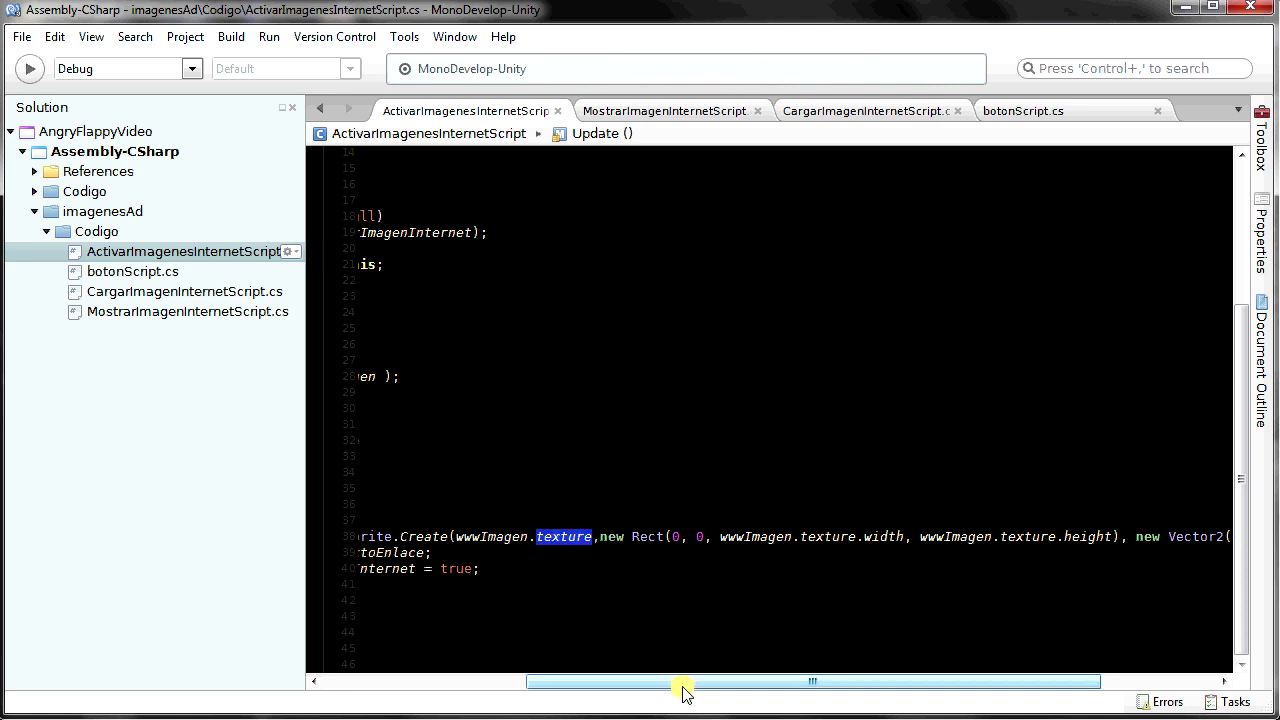
left_click_drag(688, 680, 751, 680)
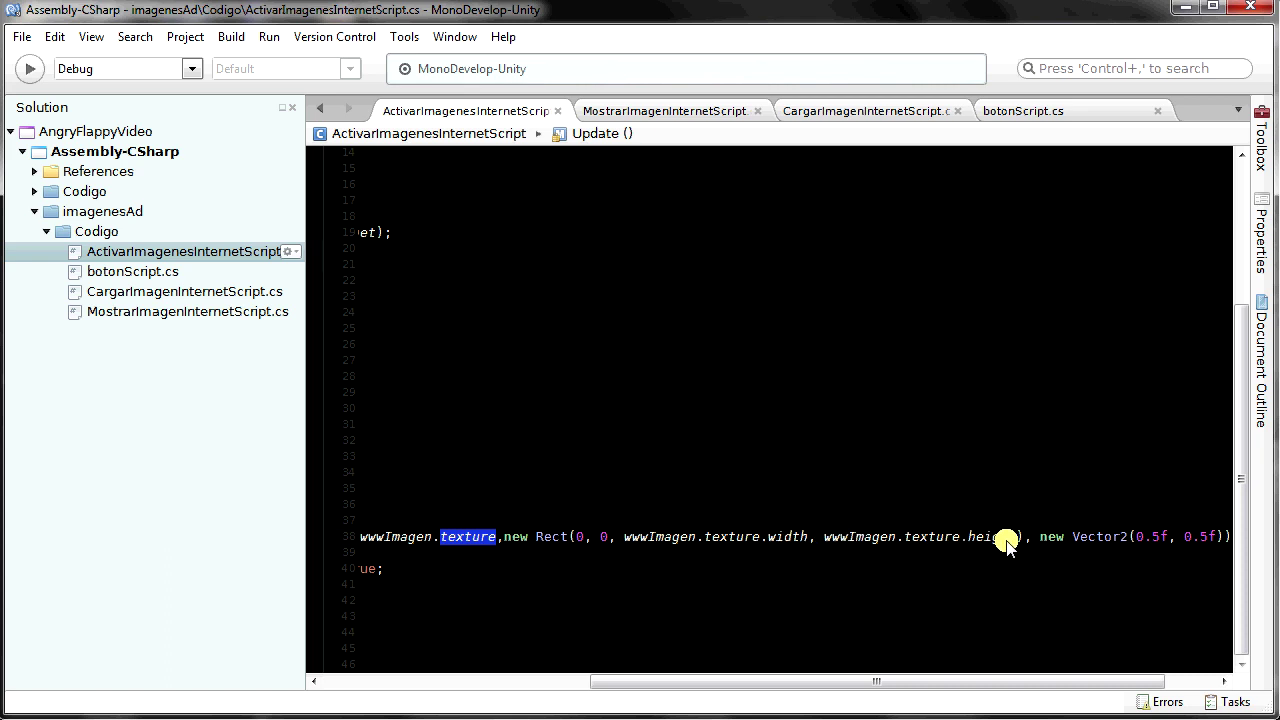
left_click_drag(846, 678, 997, 678)
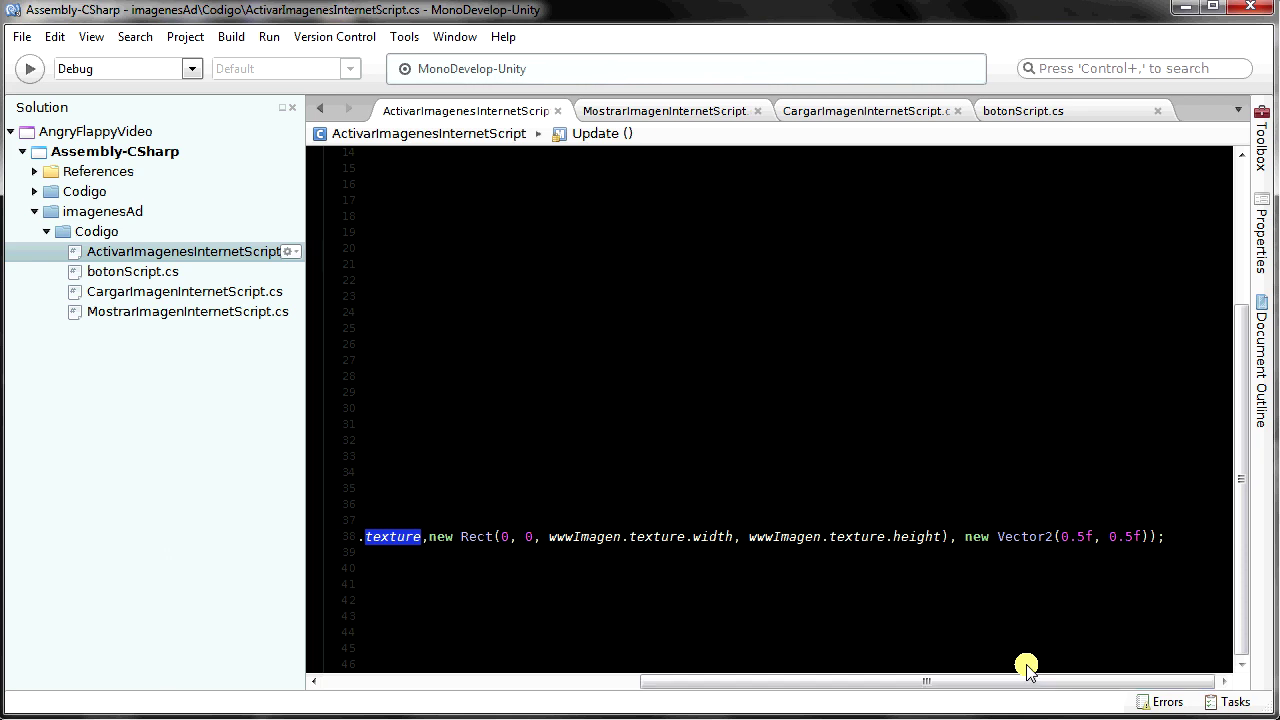
mouse_move(921, 681)
left_mouse_down()
mouse_move(838, 686)
mouse_move(729, 534)
left_mouse_up()
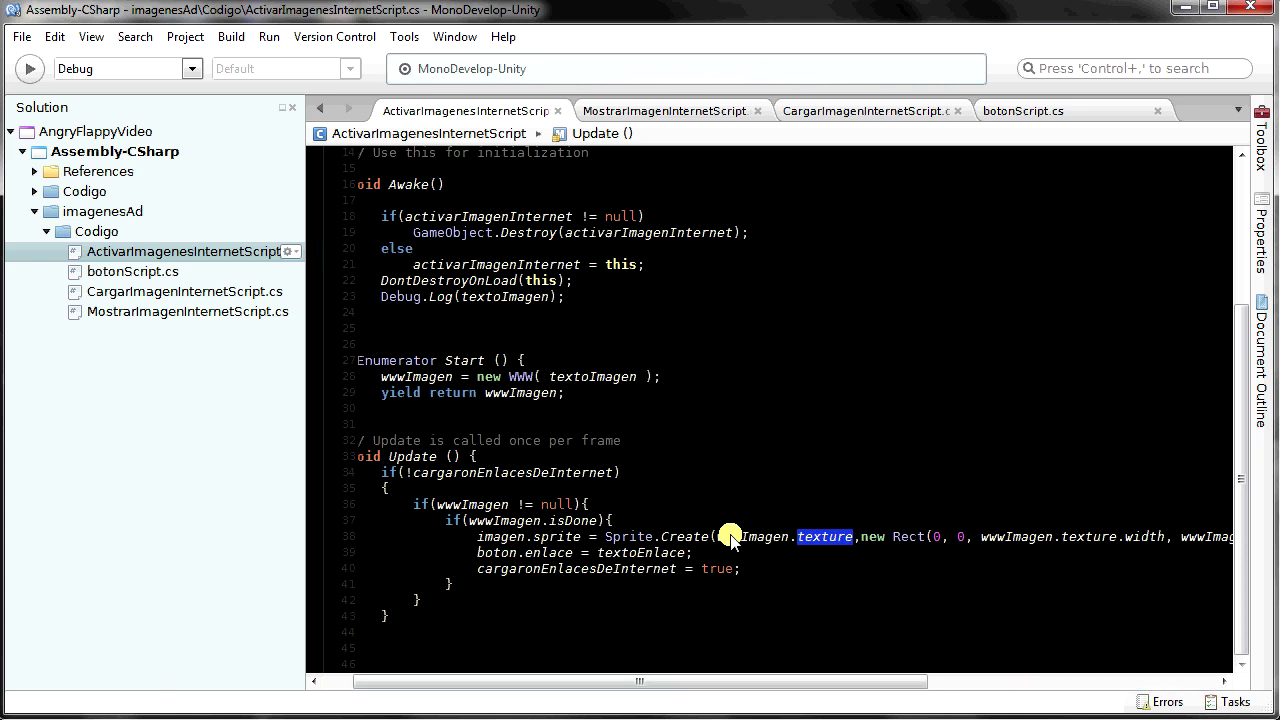
mouse_move(692, 540)
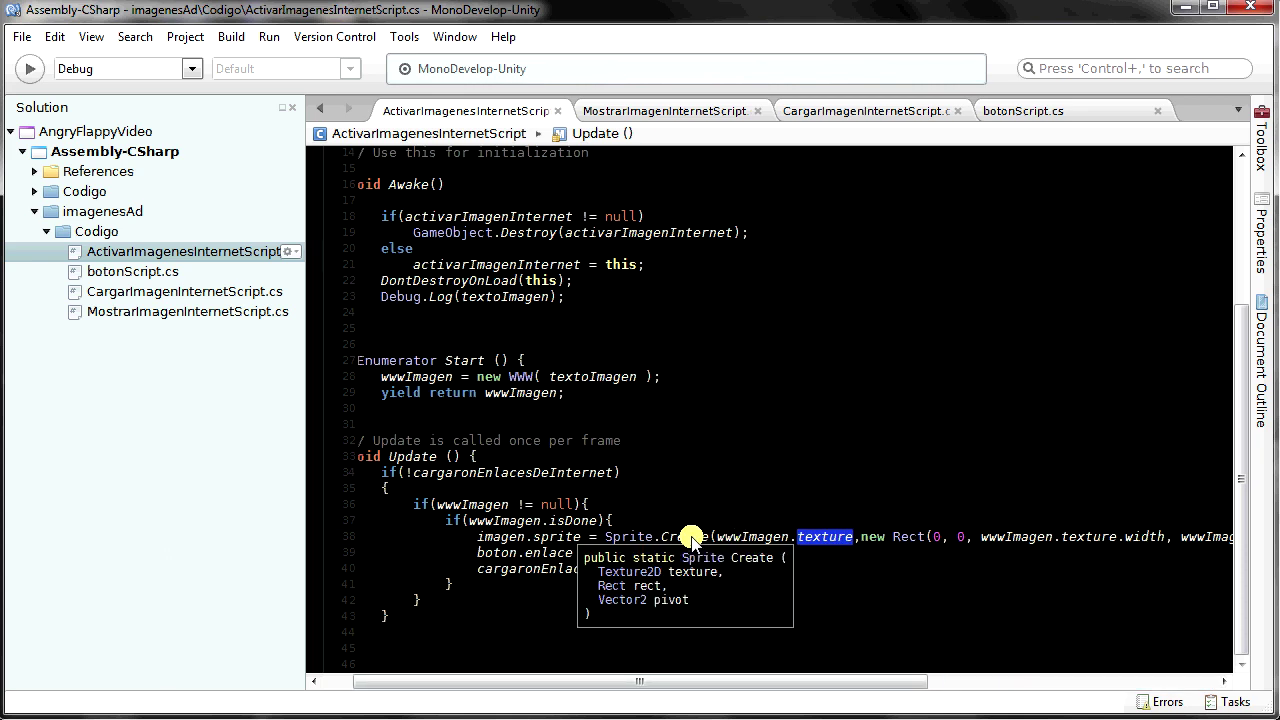
left_click_drag(770, 683, 1053, 686)
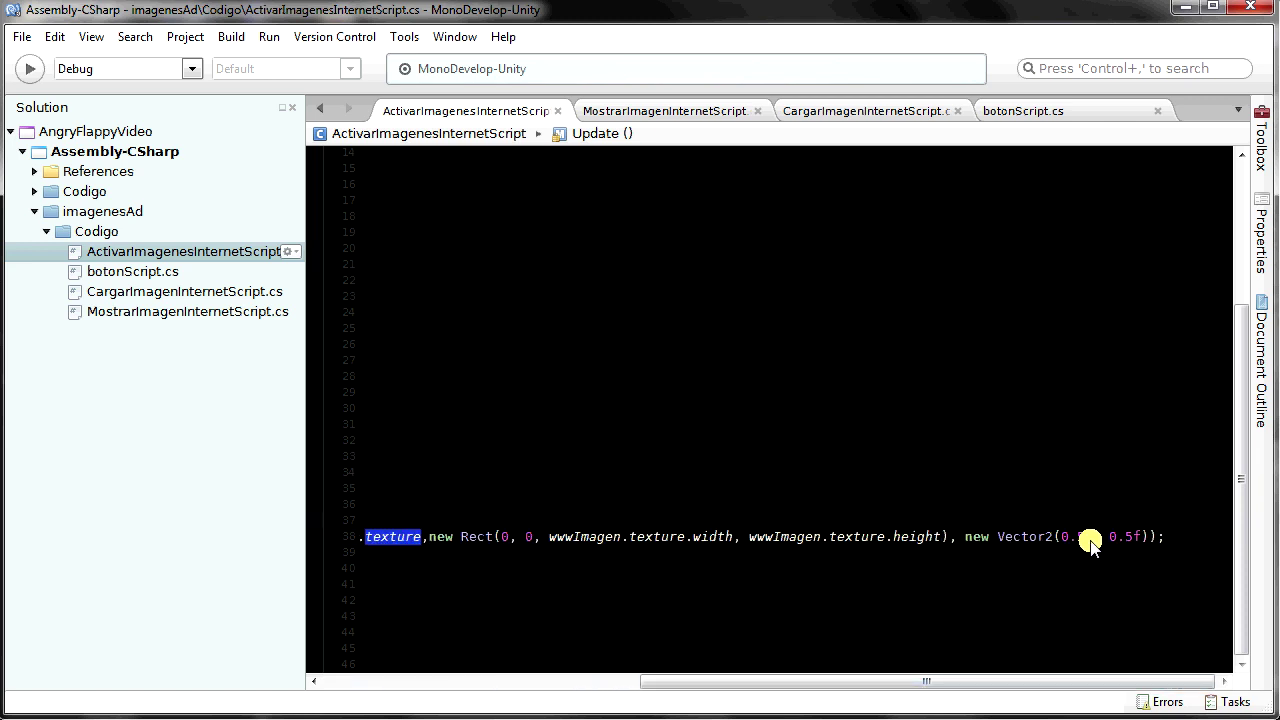
left_click_drag(1006, 681, 748, 681)
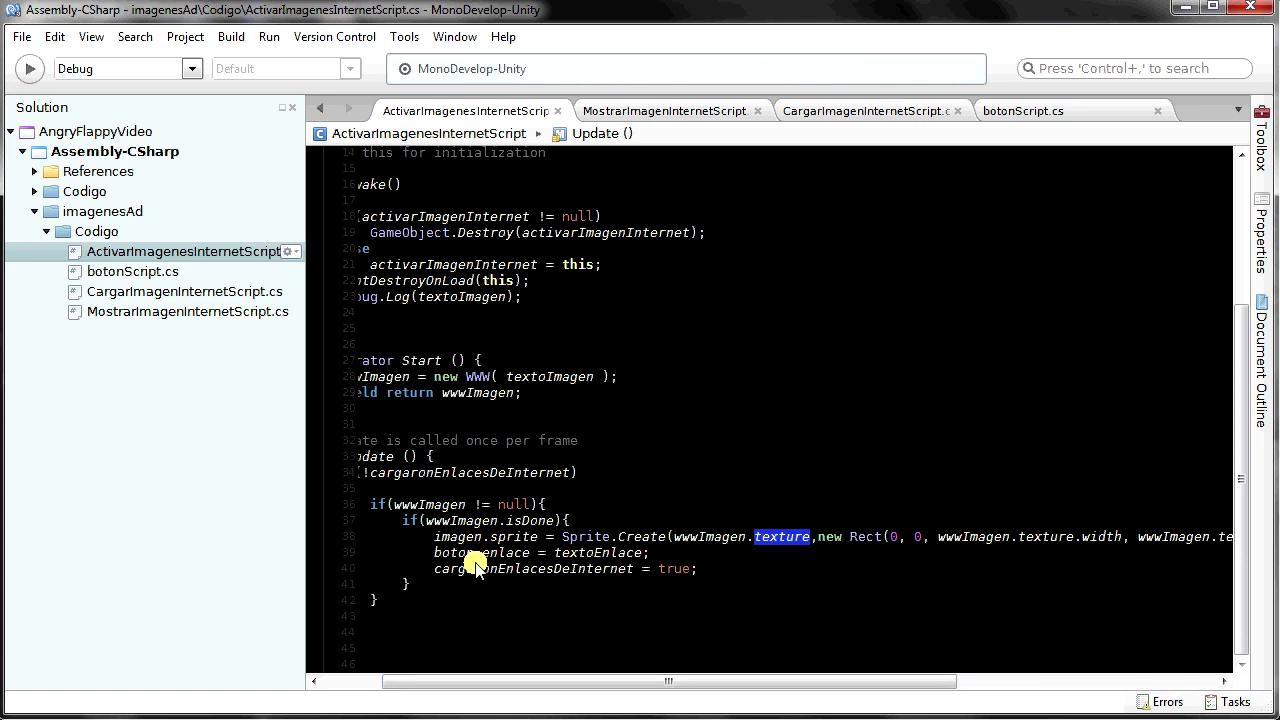
left_click_drag(450, 681, 392, 692)
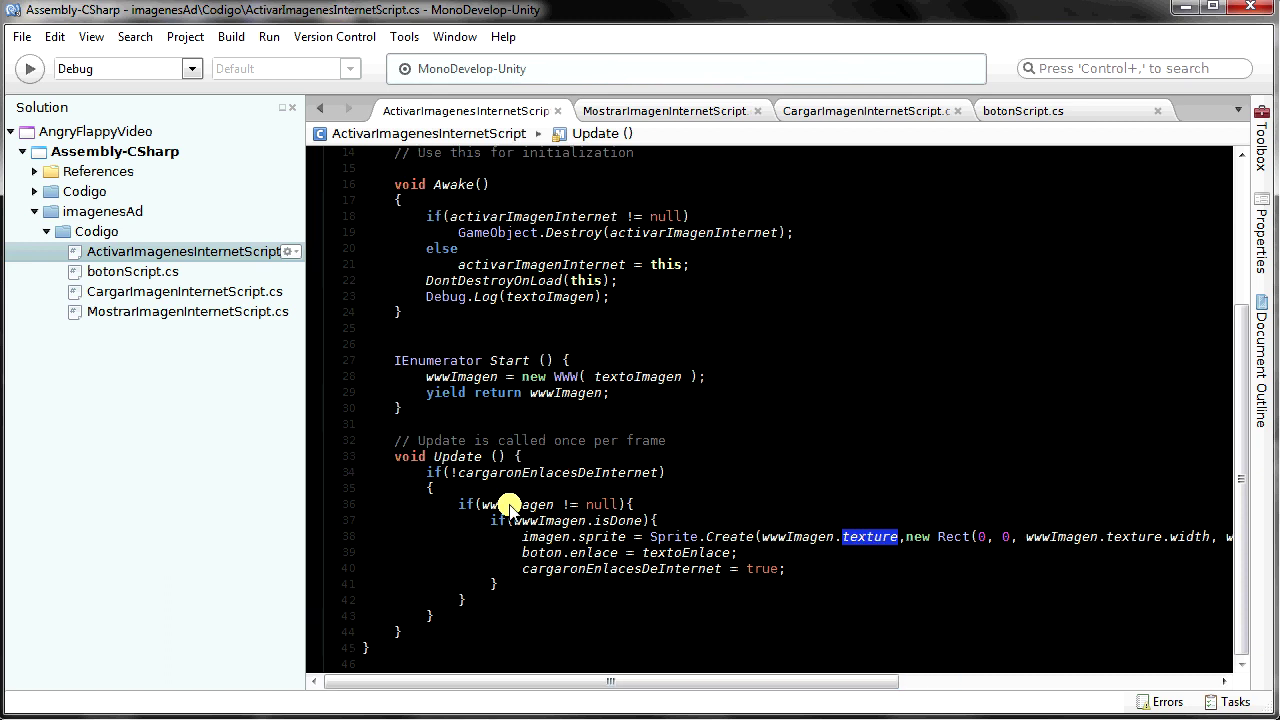
scroll(515, 510, "up", 4)
left_click(558, 331)
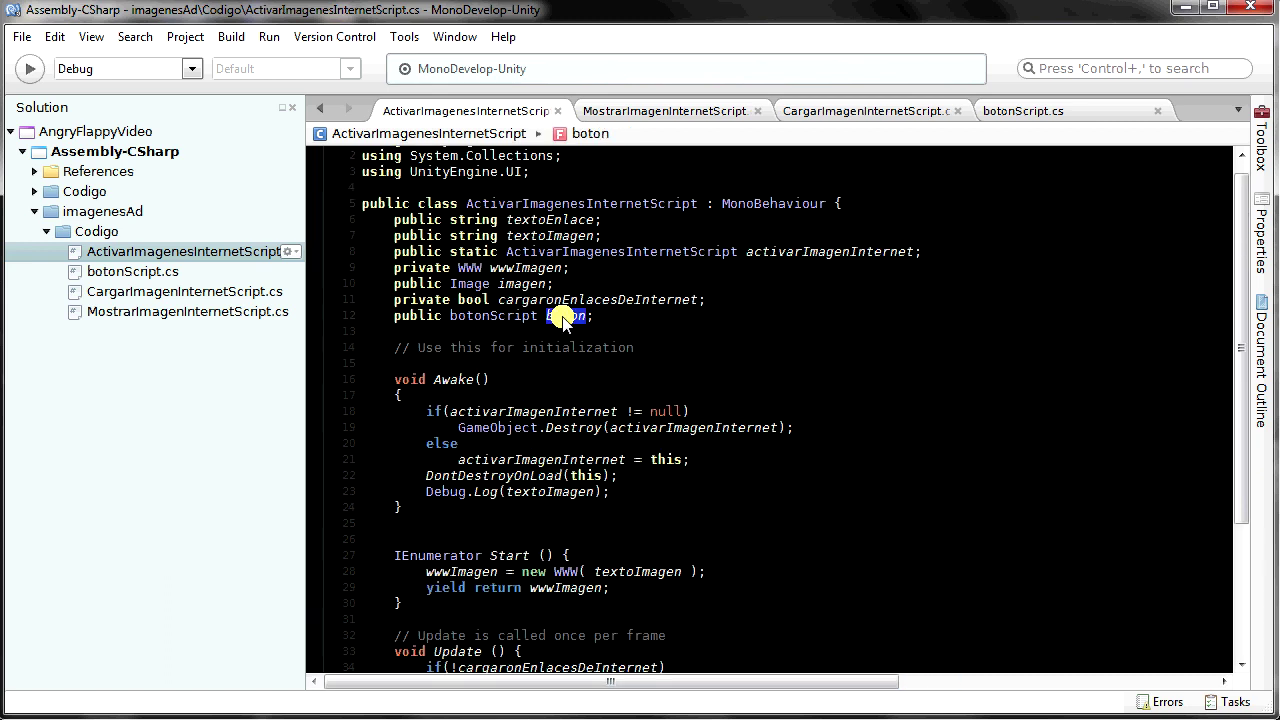
scroll(700, 480, "down", 4)
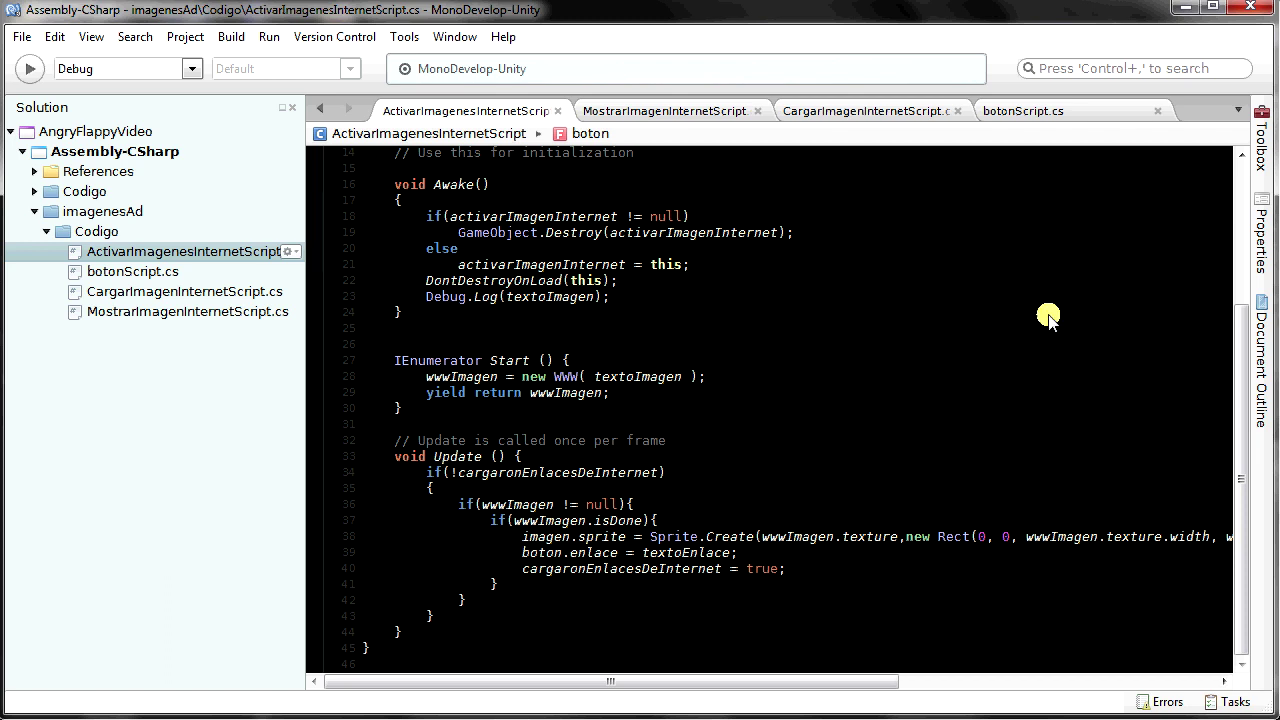
Switch to botonScript.cs and highlight its public enlace field declaration
left_click(1069, 108)
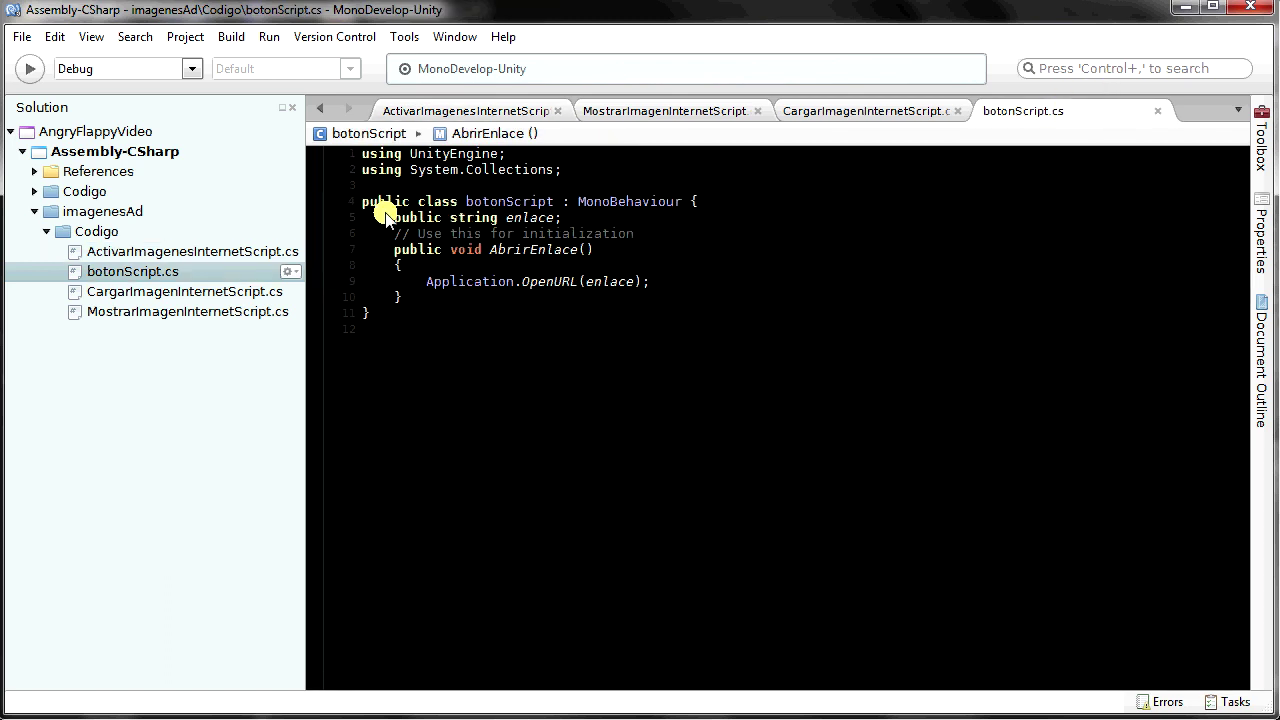
left_click_drag(395, 220, 640, 217)
double_click(530, 217)
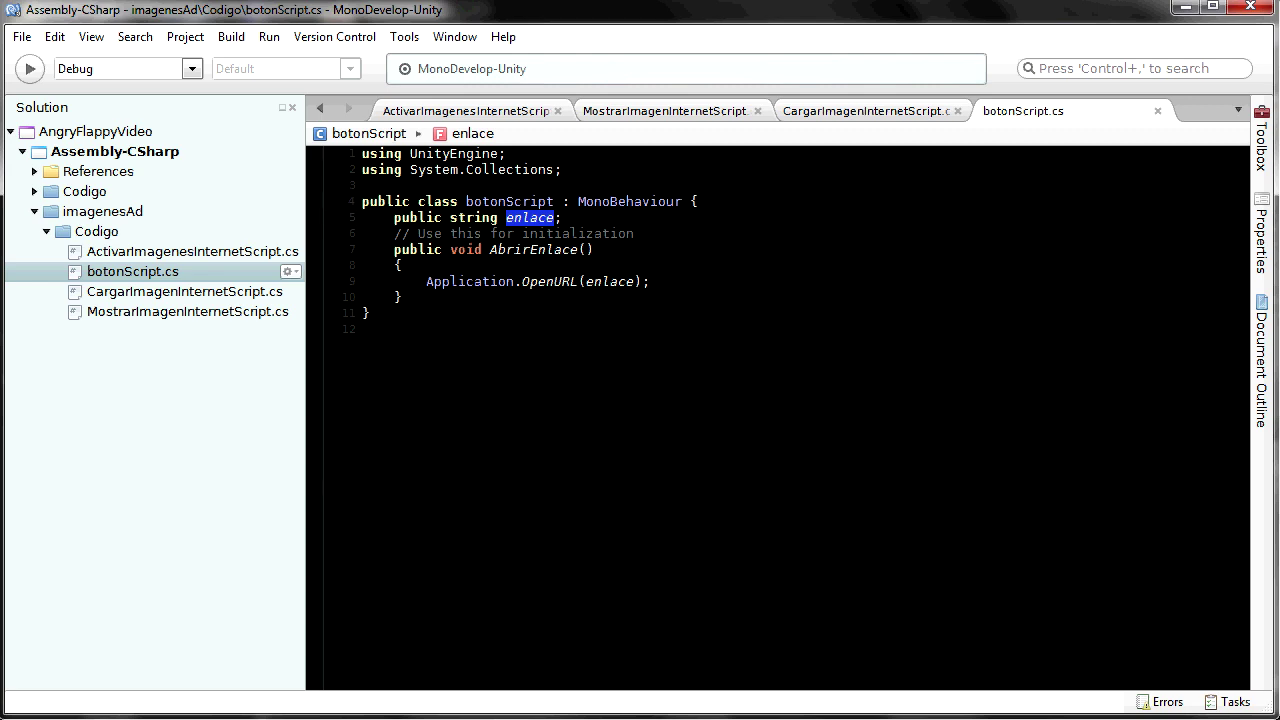
Check the Google Play link stored in the raw enlace.txt file in the browser
key("alt+Tab")
left_click(362, 30)
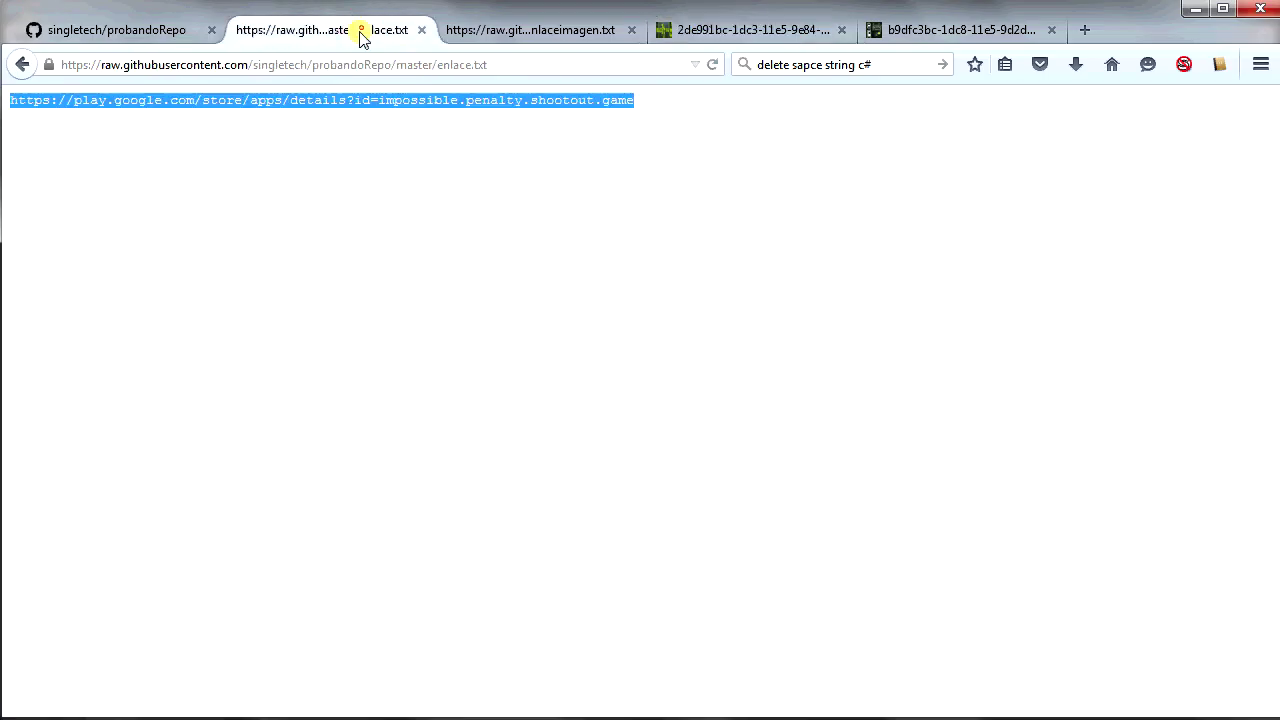
left_click_drag(656, 97, 4, 72)
left_click(1199, 18)
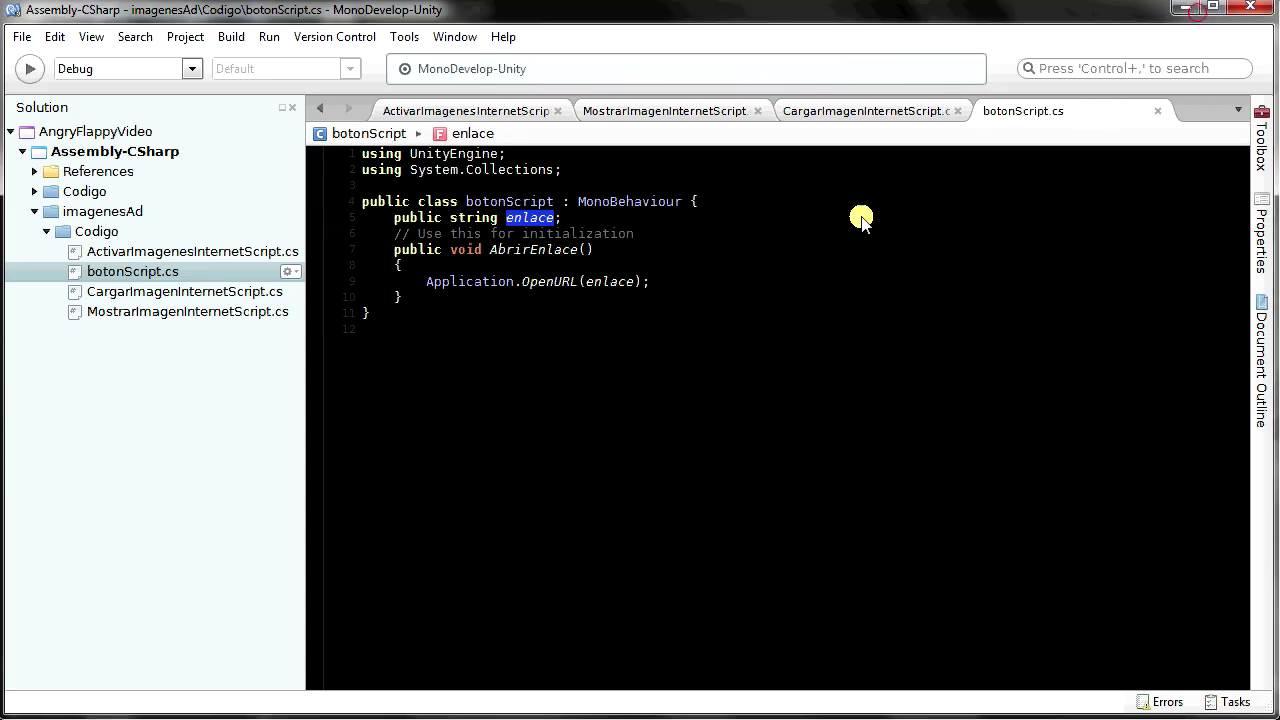
Highlight the Application.OpenURL(enlace) call in botonScript's AbrirEnlace method
double_click(460, 283)
double_click(548, 281)
double_click(610, 281)
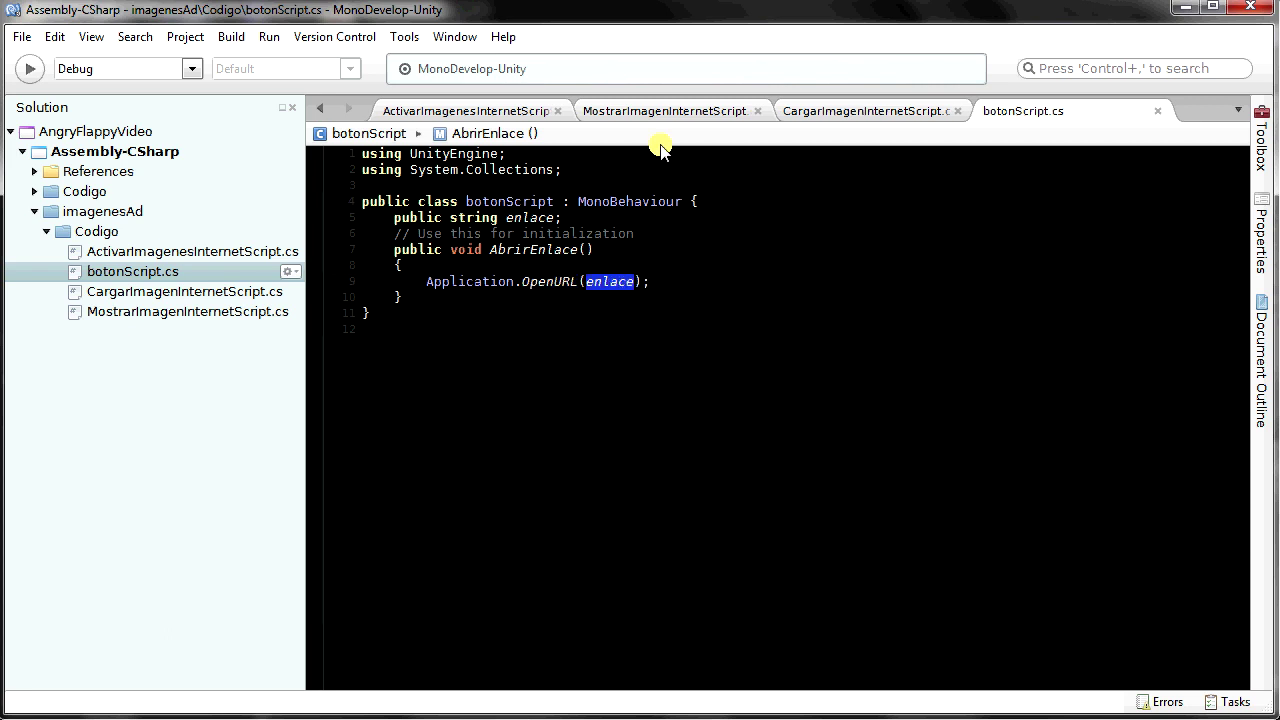
In ActivarImagenesInternetScript, review how textoEnlace goes to boton.enlace and cargaronEnlacesDeInternet is set true
left_click(466, 106)
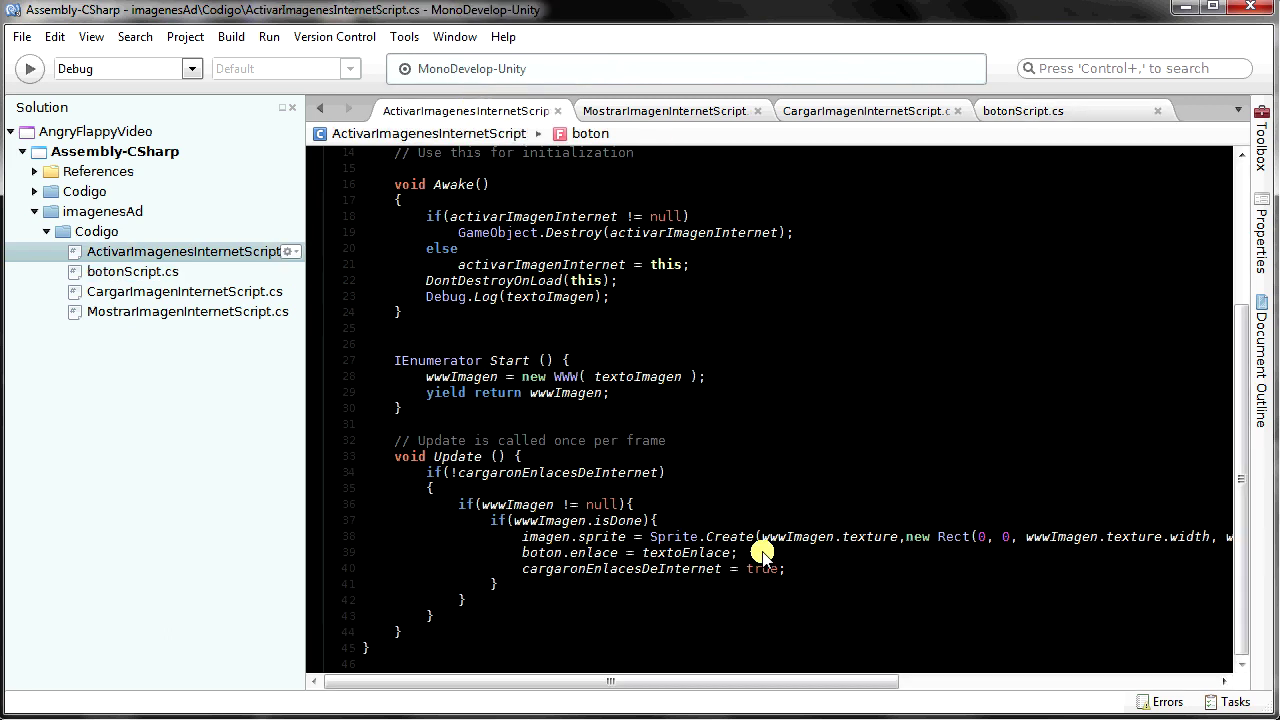
left_click_drag(519, 561, 745, 553)
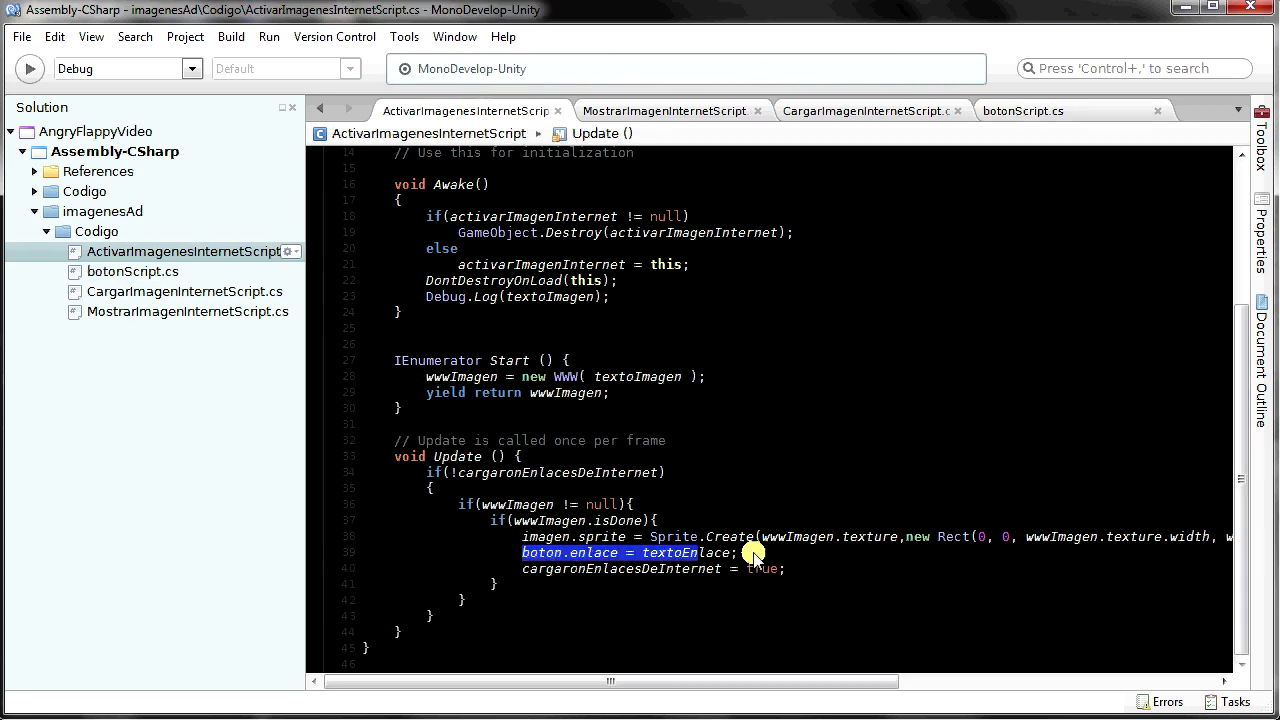
left_click_drag(522, 569, 876, 577)
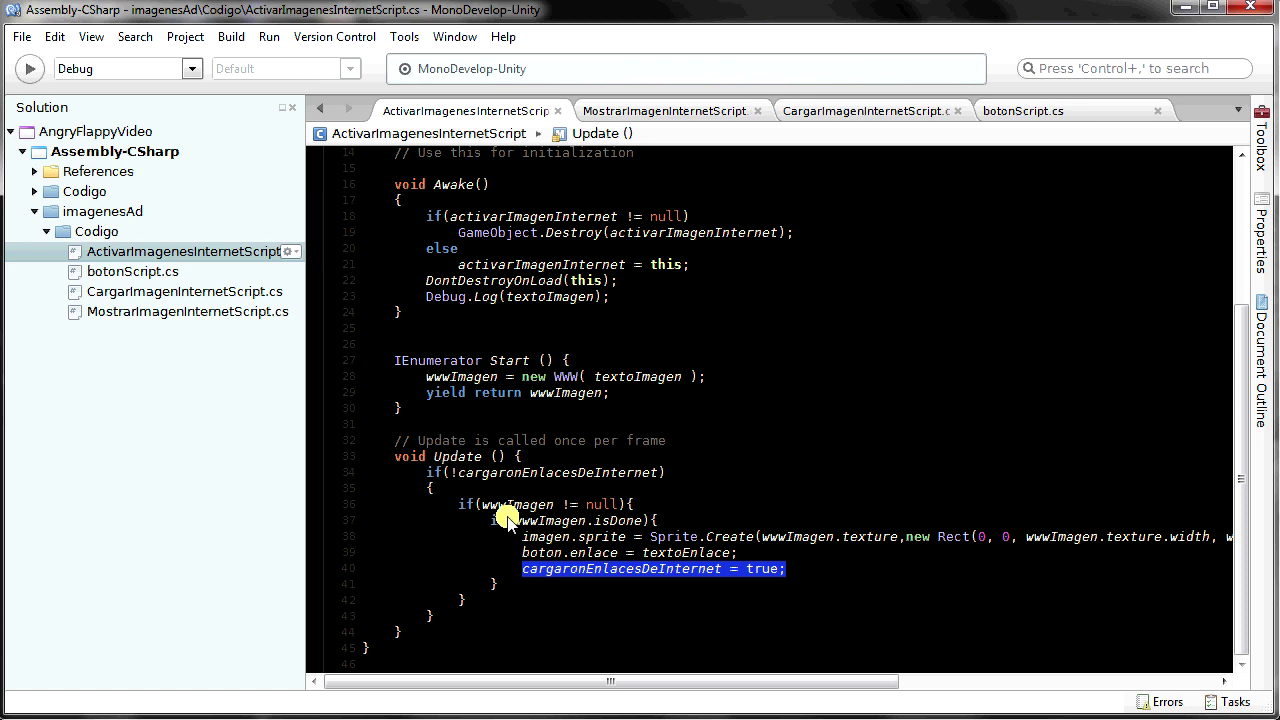
double_click(455, 472)
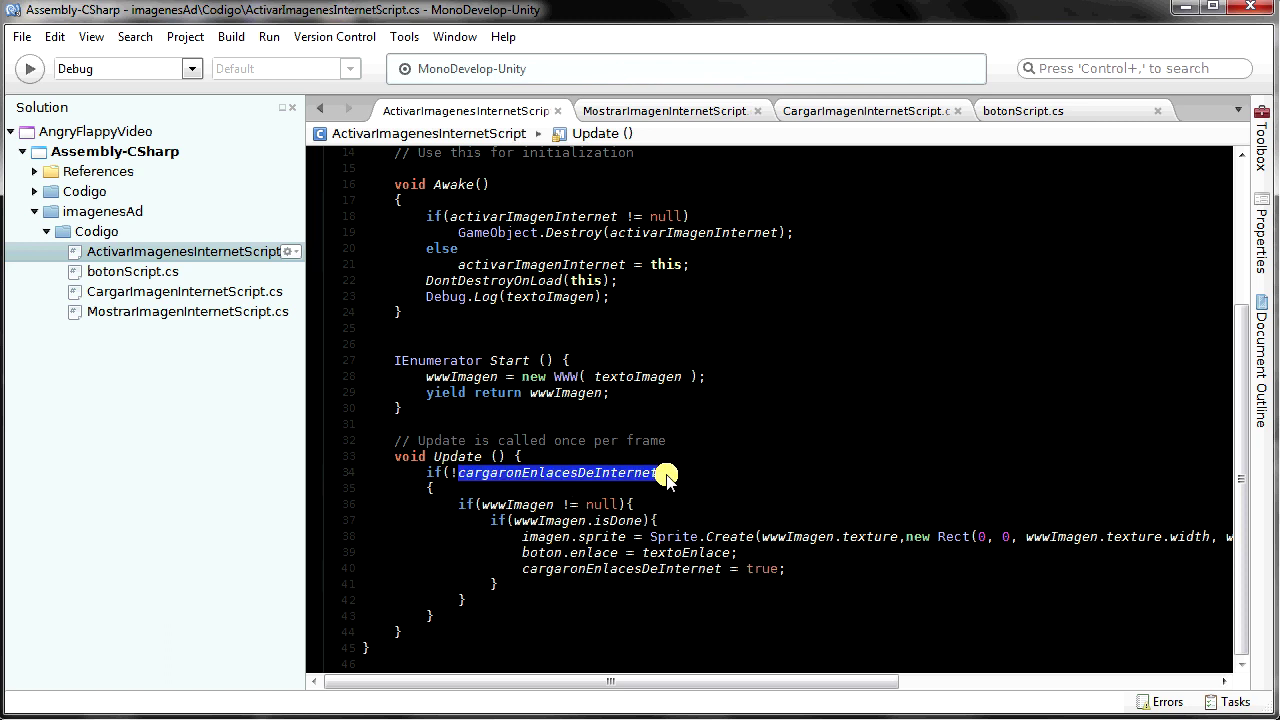
Review the SetActive(true) lines in MostrarImagenInternetScript that activate the image object
left_click(810, 112)
left_click(610, 109)
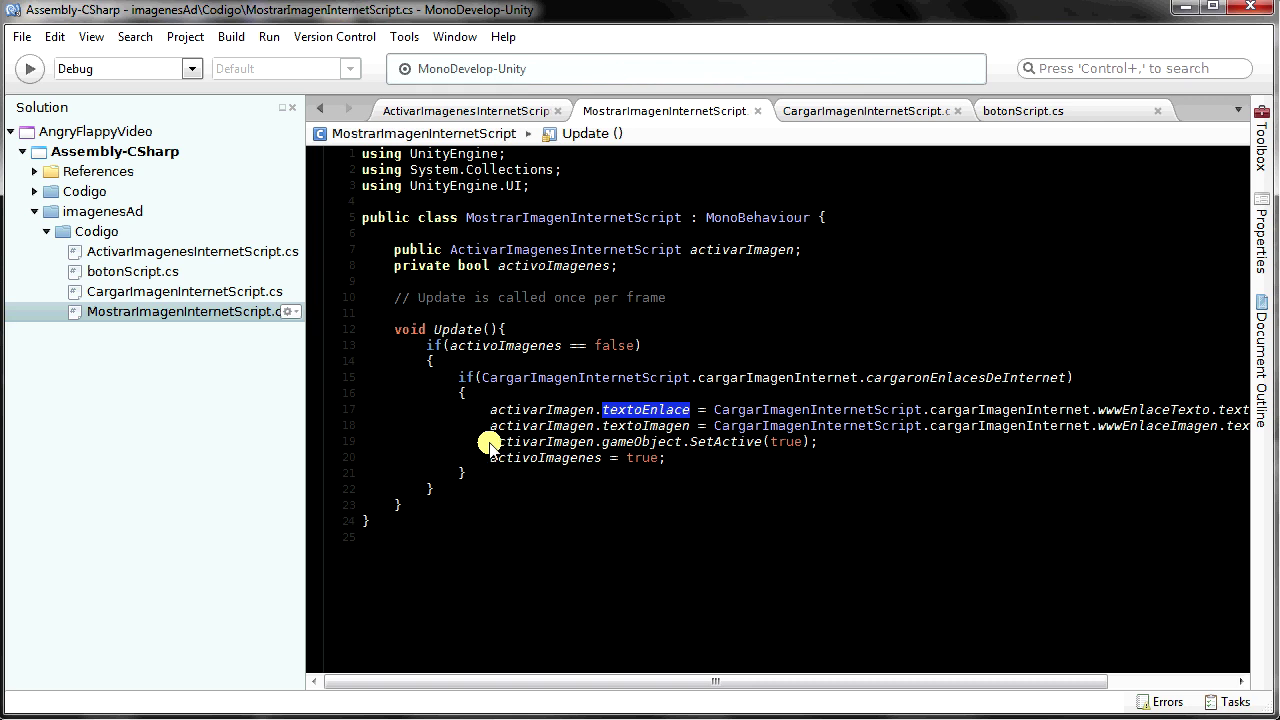
left_click_drag(490, 442, 840, 455)
left_click_drag(490, 442, 948, 443)
Review the image-download lines in ActivarImagenesInternetScript's Start coroutine, then return to Unity
left_click(458, 111)
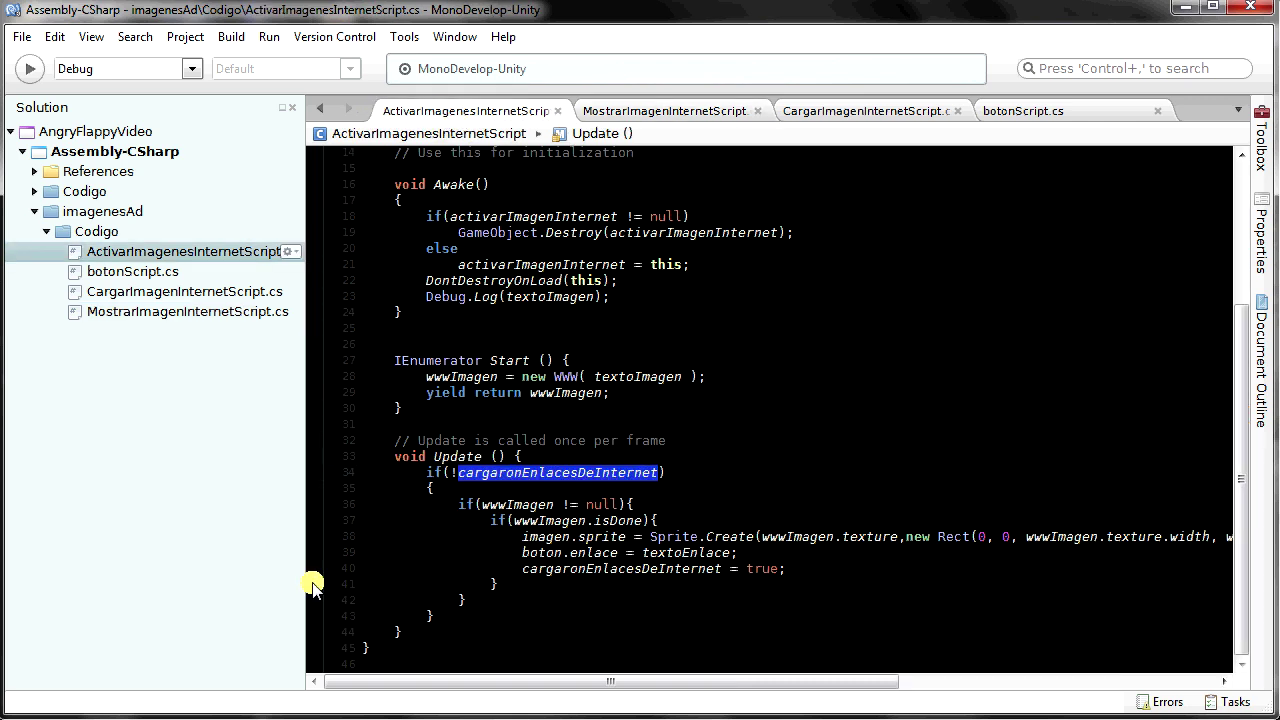
mouse_move(394, 360)
left_mouse_down()
mouse_move(470, 395)
mouse_move(471, 413)
left_mouse_up()
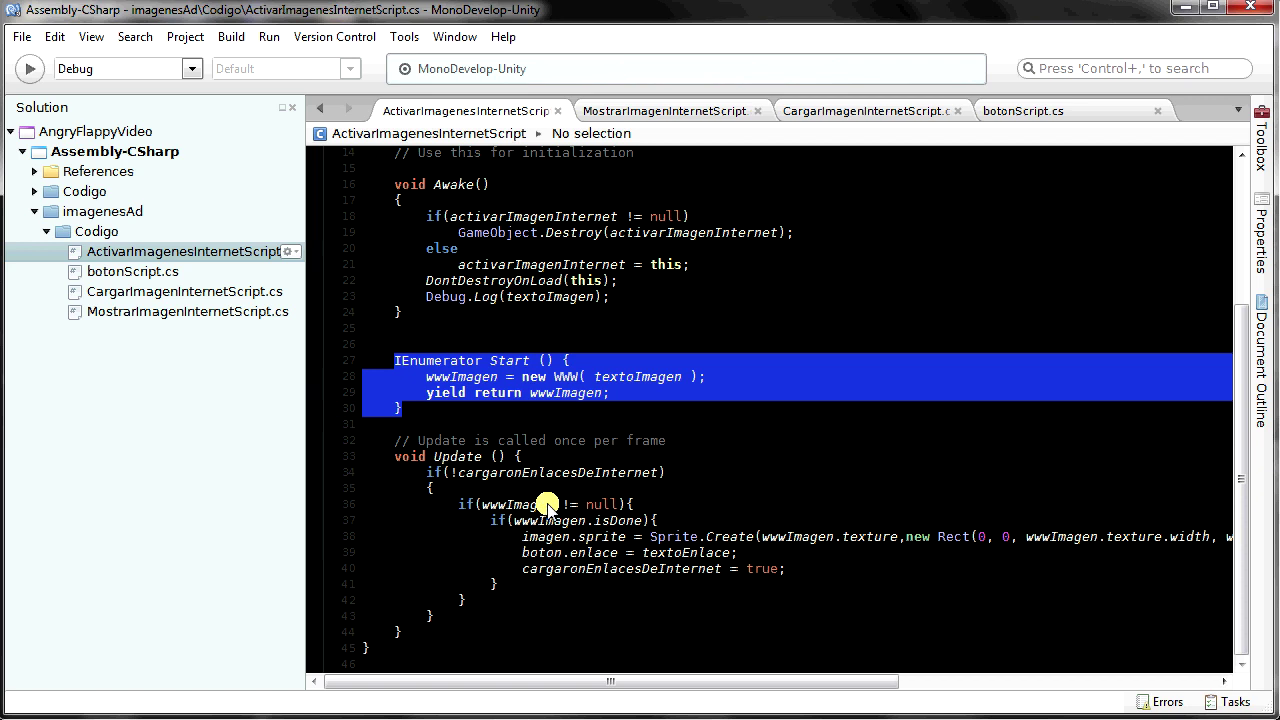
left_click_drag(424, 376, 668, 398)
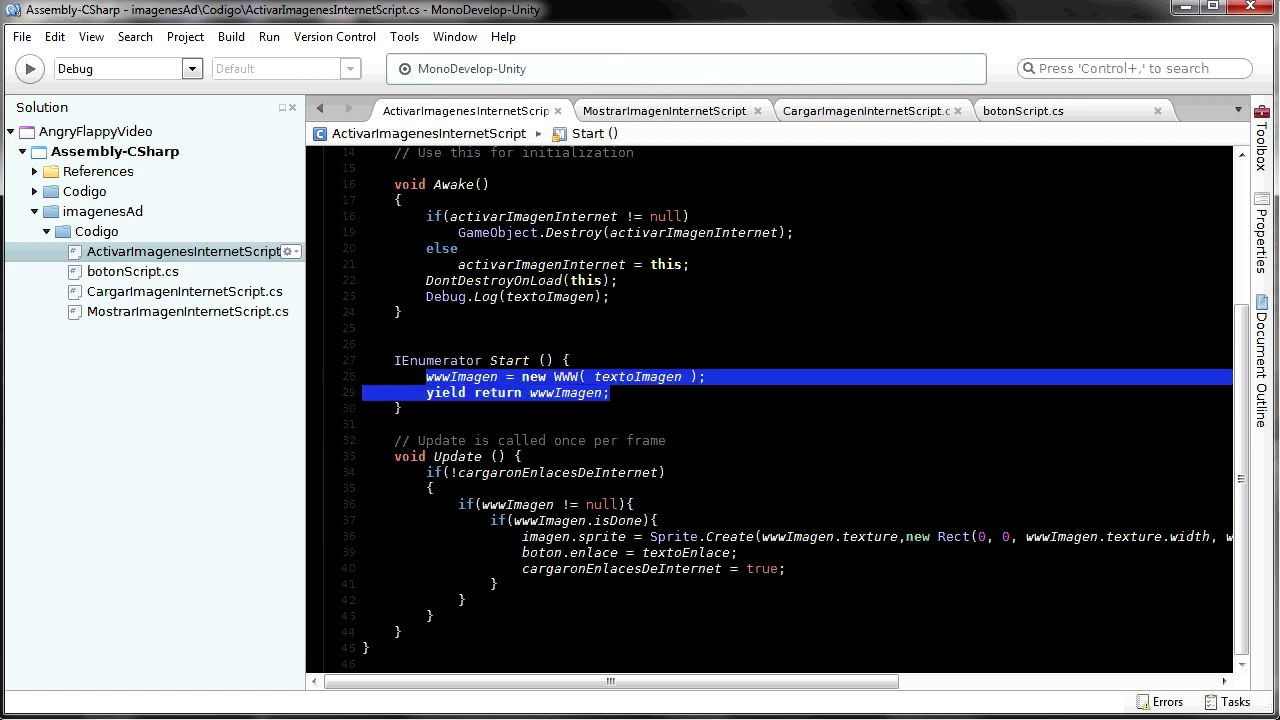
key("alt+Tab")
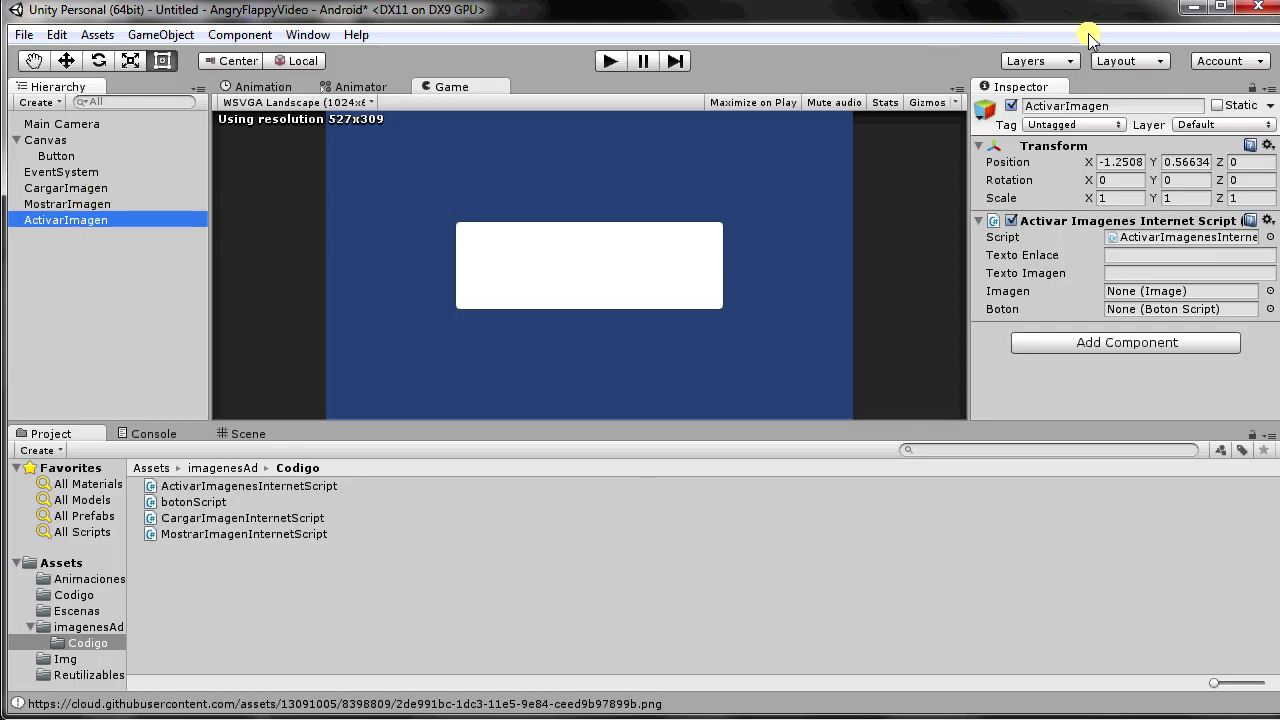
Deactivate ActivarImagen and assign it to MostrarImagen's Activar Imagen field
left_click(1011, 112)
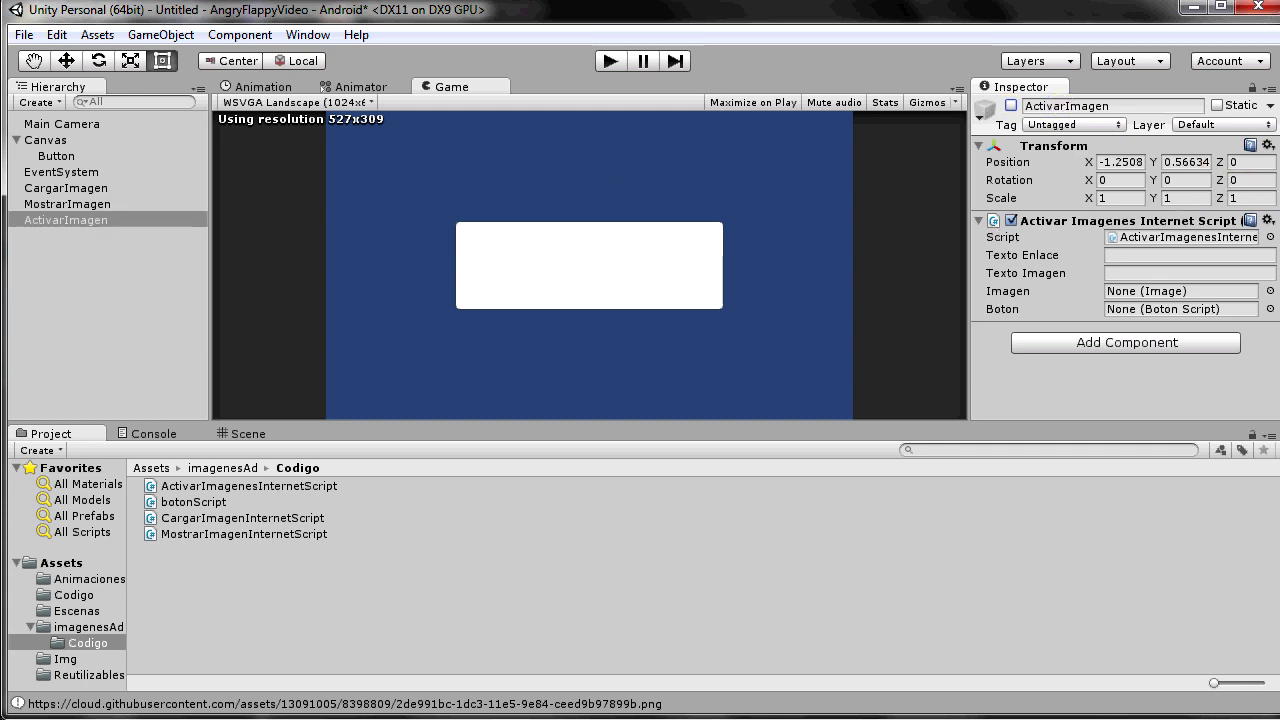
left_click(1011, 105)
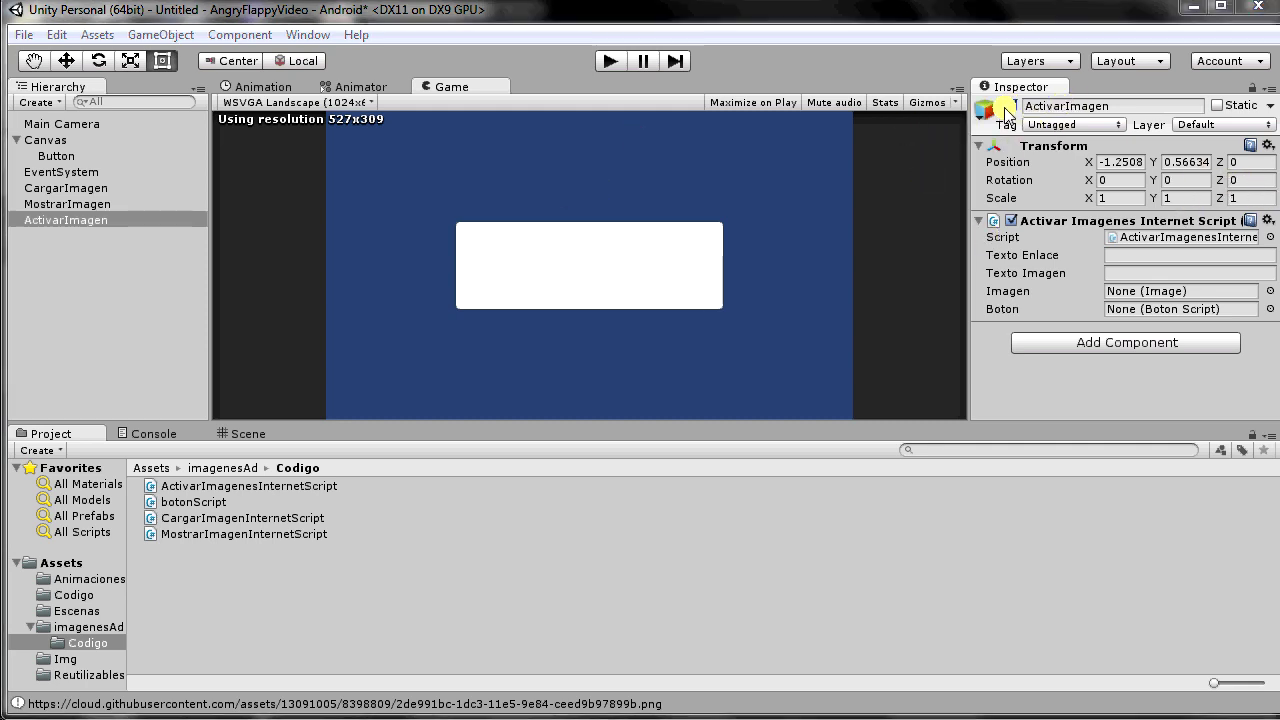
left_click(1011, 105)
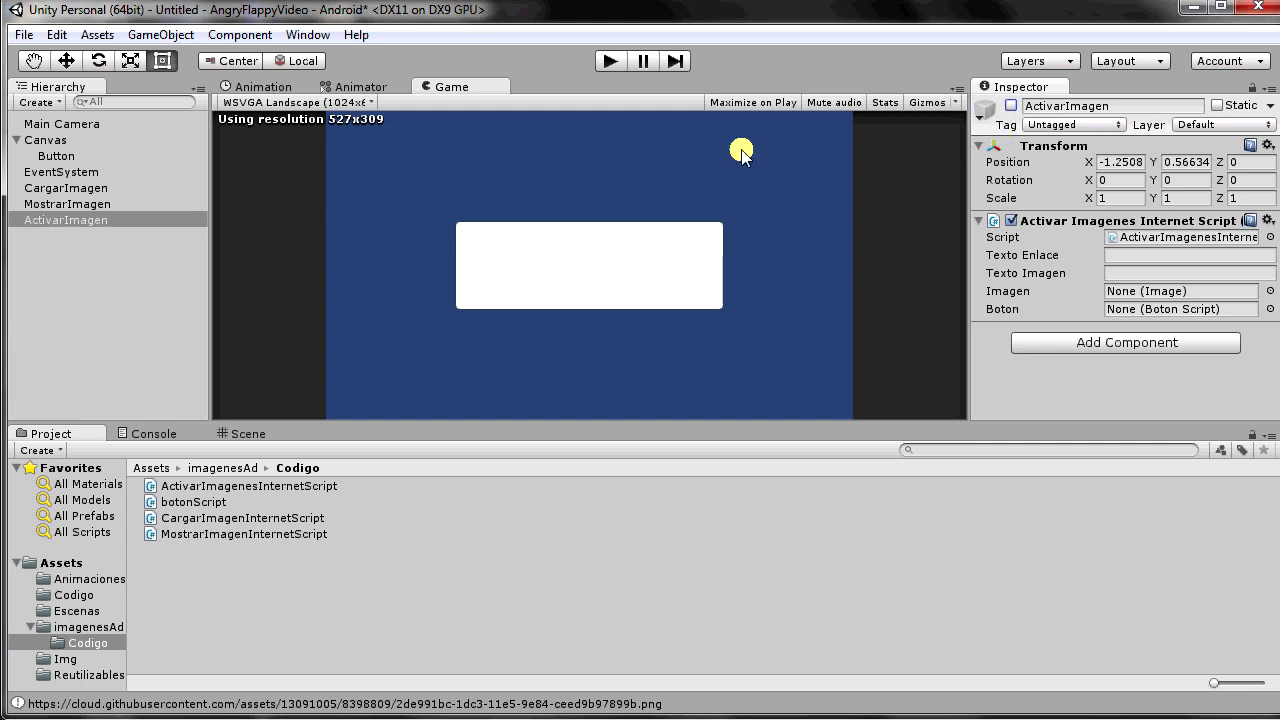
left_click(73, 192)
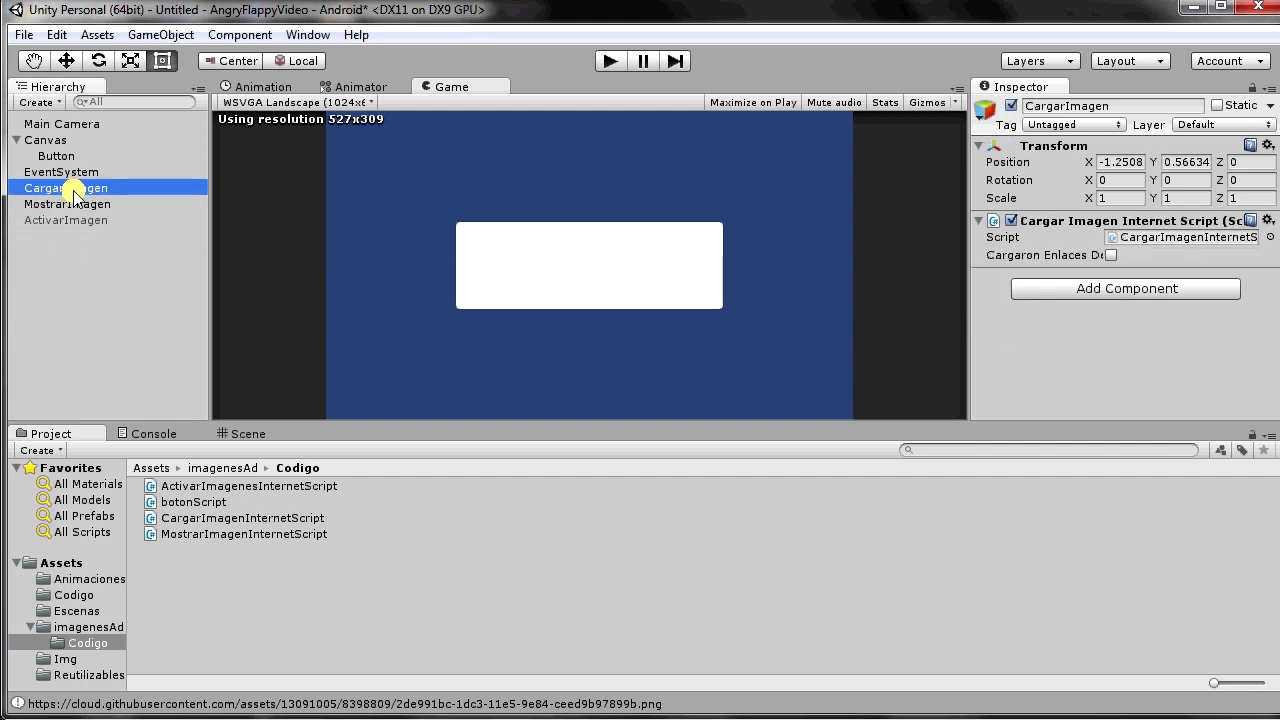
left_click(60, 205)
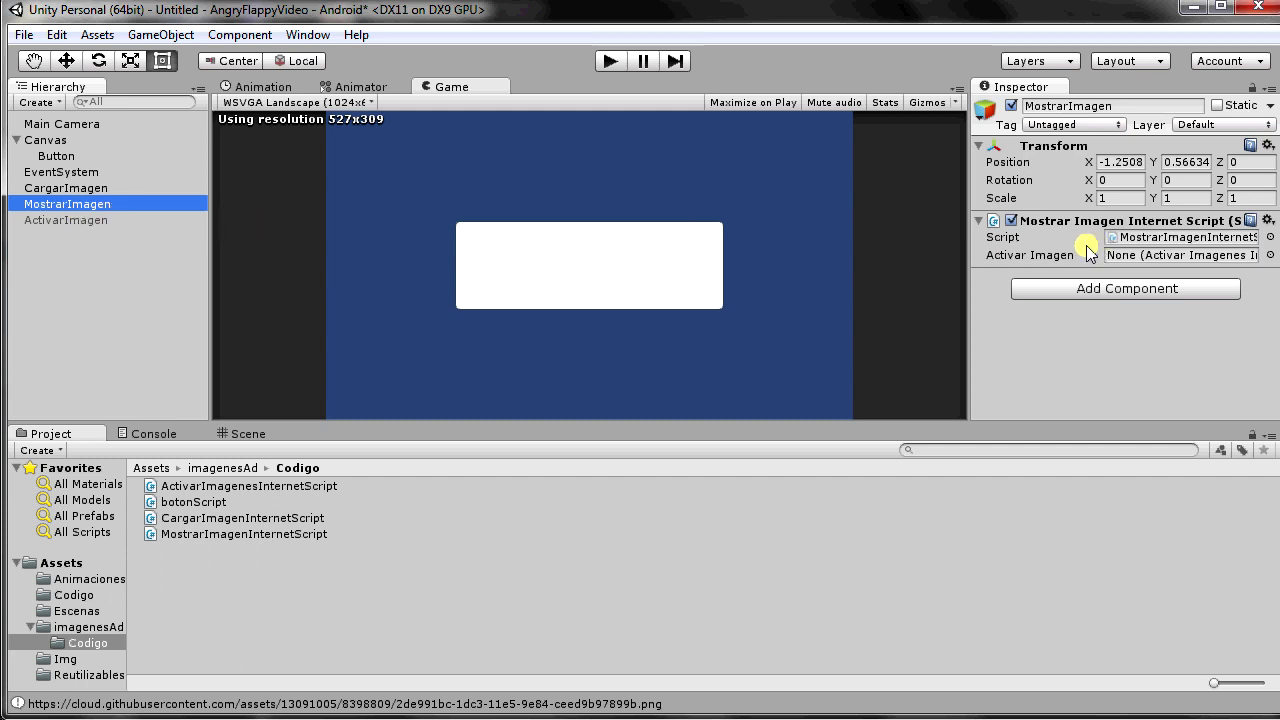
left_click_drag(89, 222, 1130, 255)
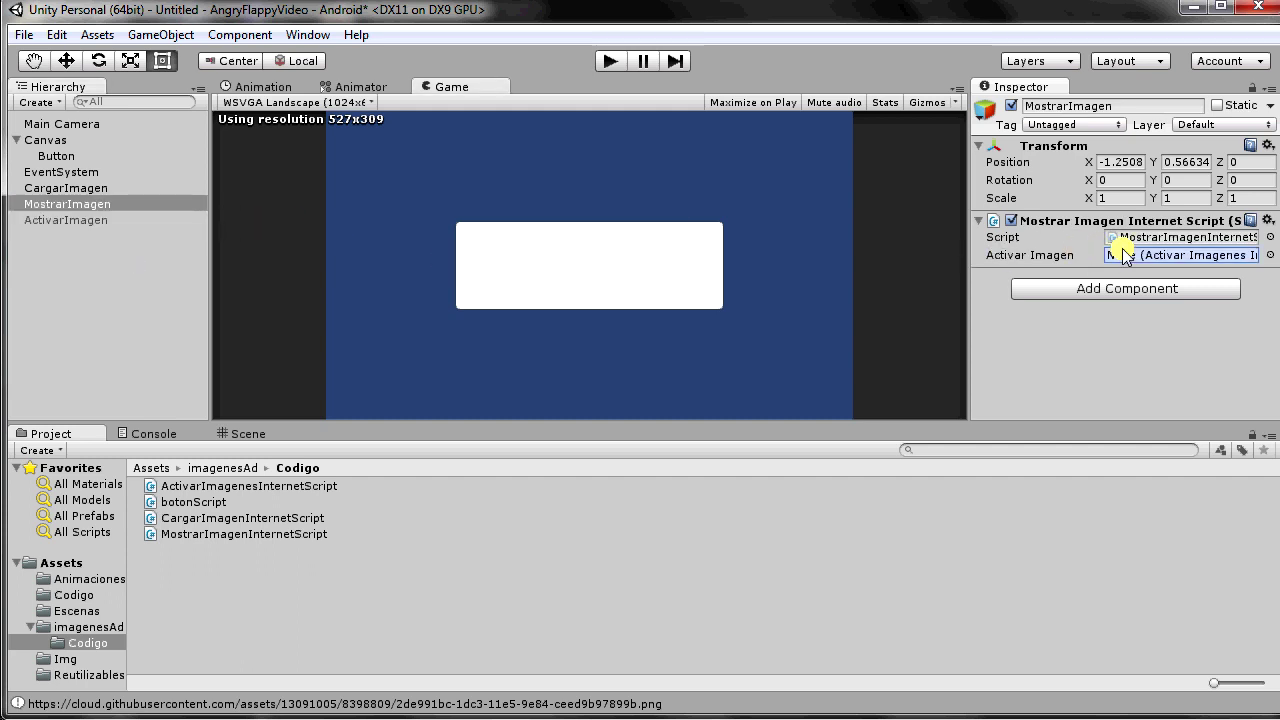
Inspect ActivarImagen's script fields and the Button object's components
left_click(35, 188)
left_click(68, 205)
left_click(87, 221)
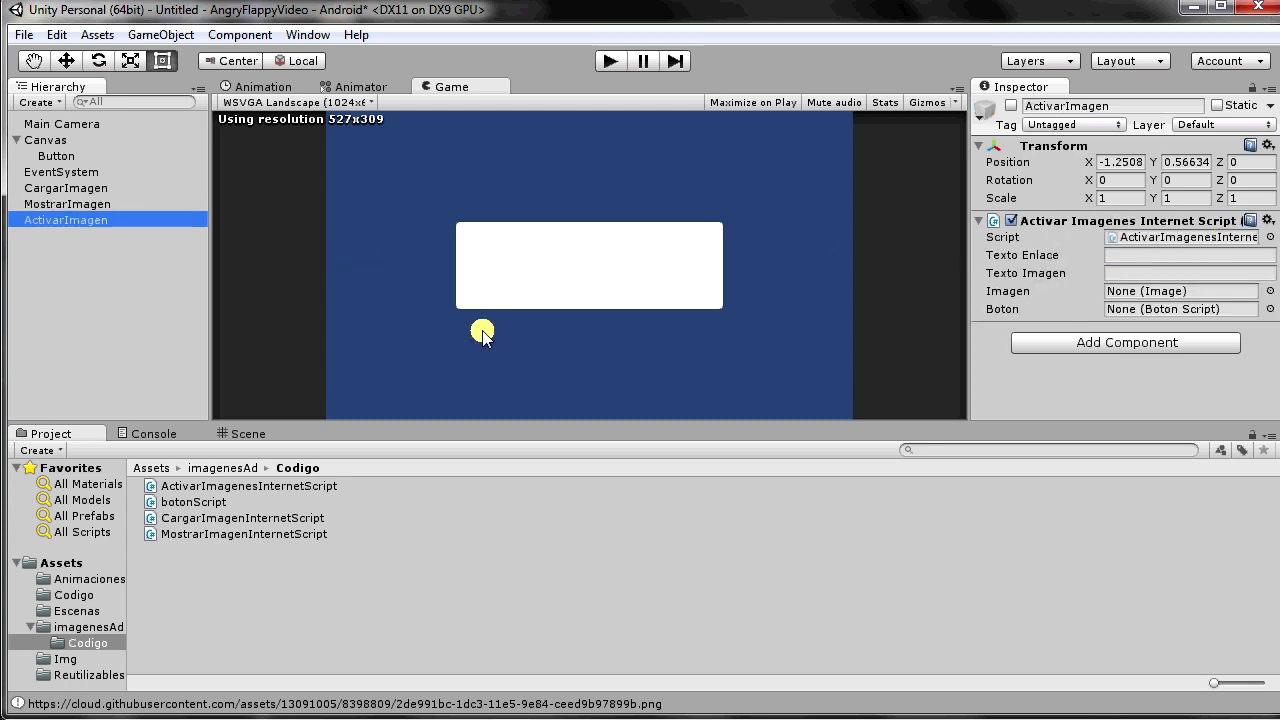
left_click(61, 157)
scroll(1110, 230, "down", 5)
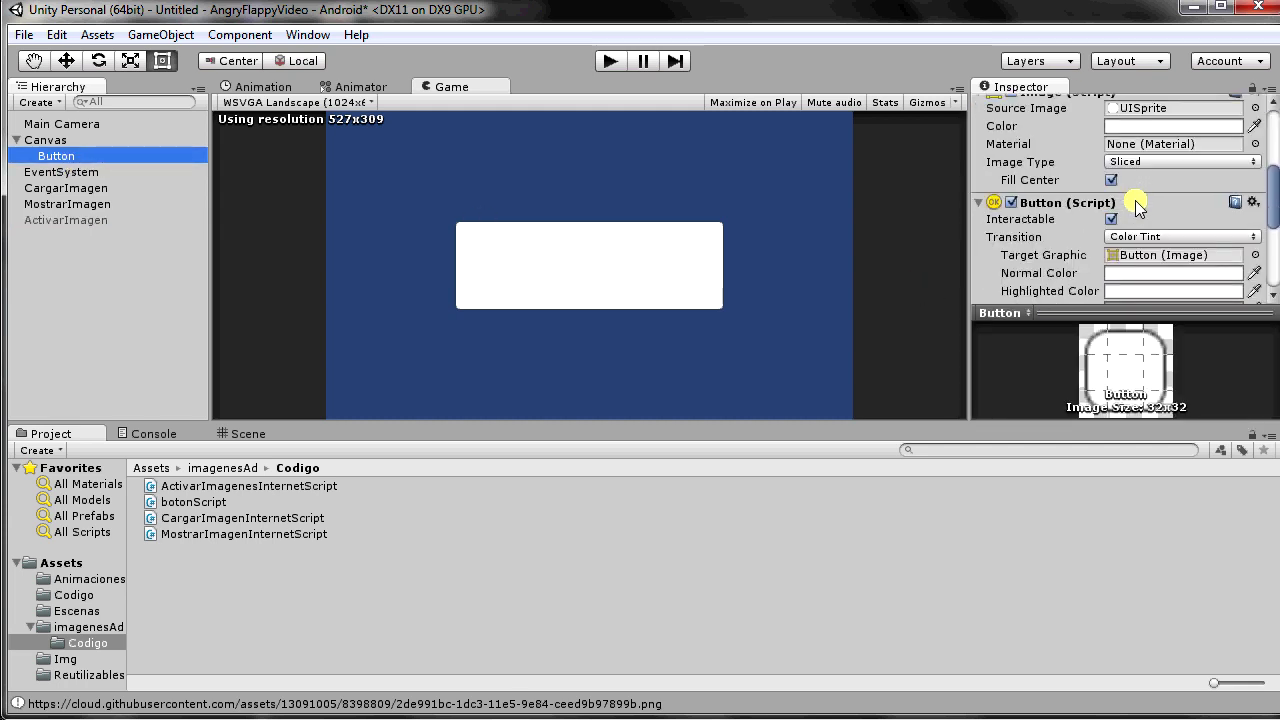
scroll(1130, 203, "up", 3)
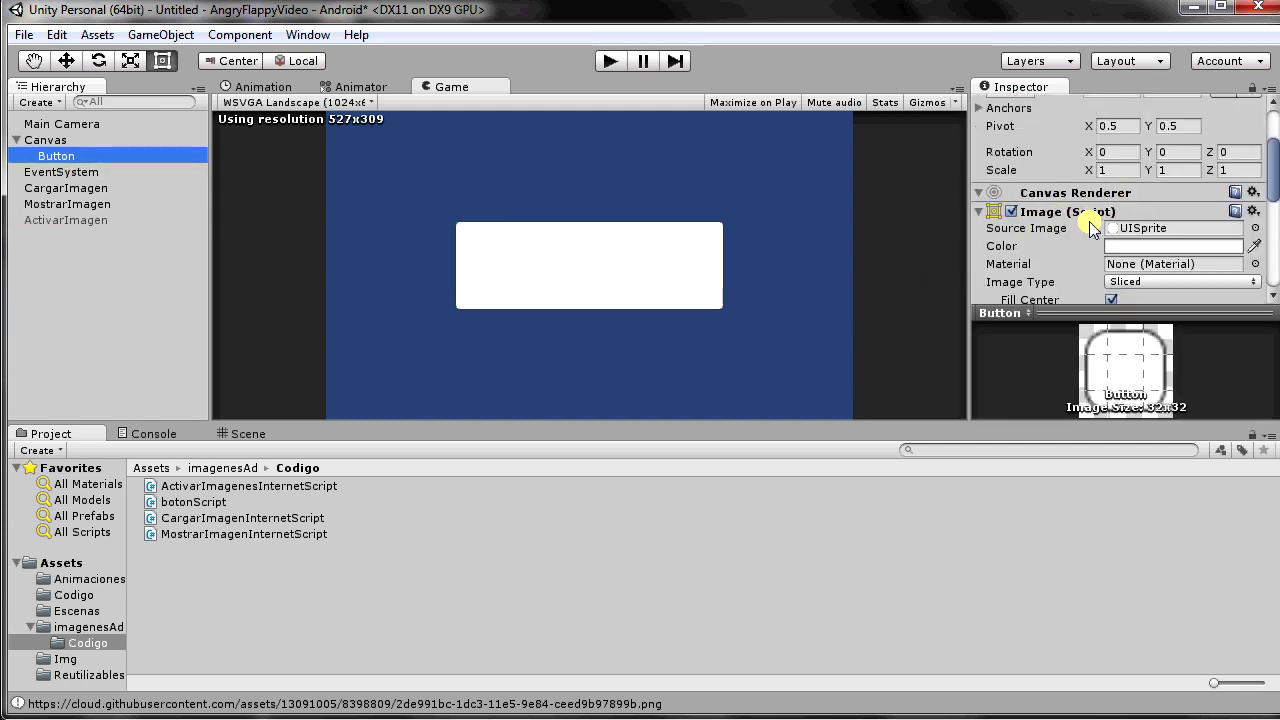
left_click(72, 219)
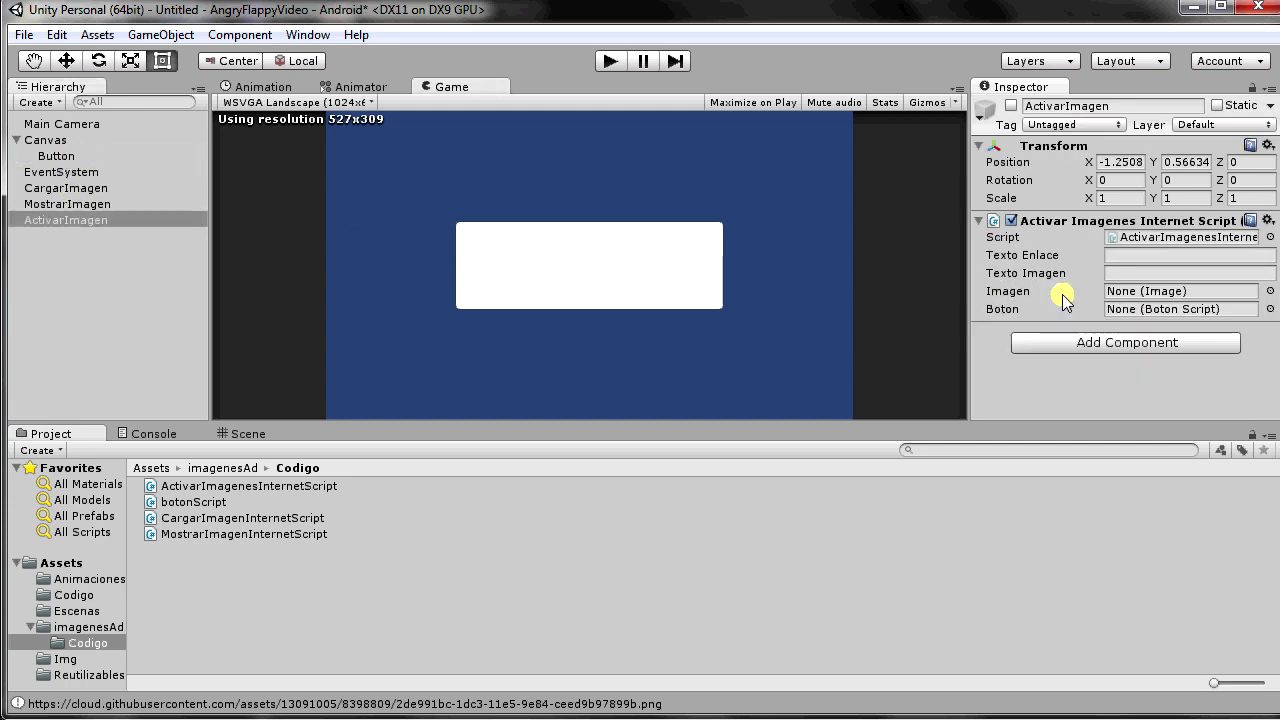
Assign Button's image to ActivarImagen's Imagen field and attach botonScript to Button
left_click_drag(1064, 300, 1122, 292)
left_click_drag(58, 157, 1131, 312)
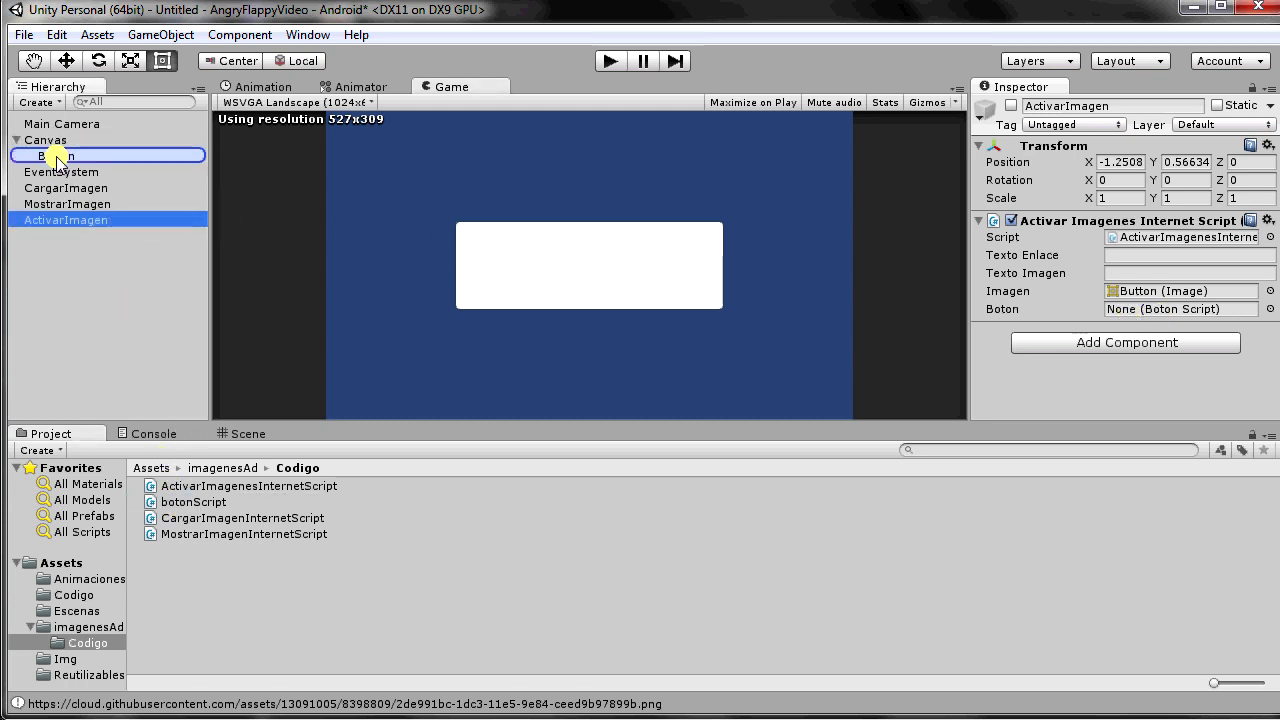
left_click_drag(182, 504, 58, 158)
scroll(1242, 245, "down", 5)
scroll(1235, 240, "down", 5)
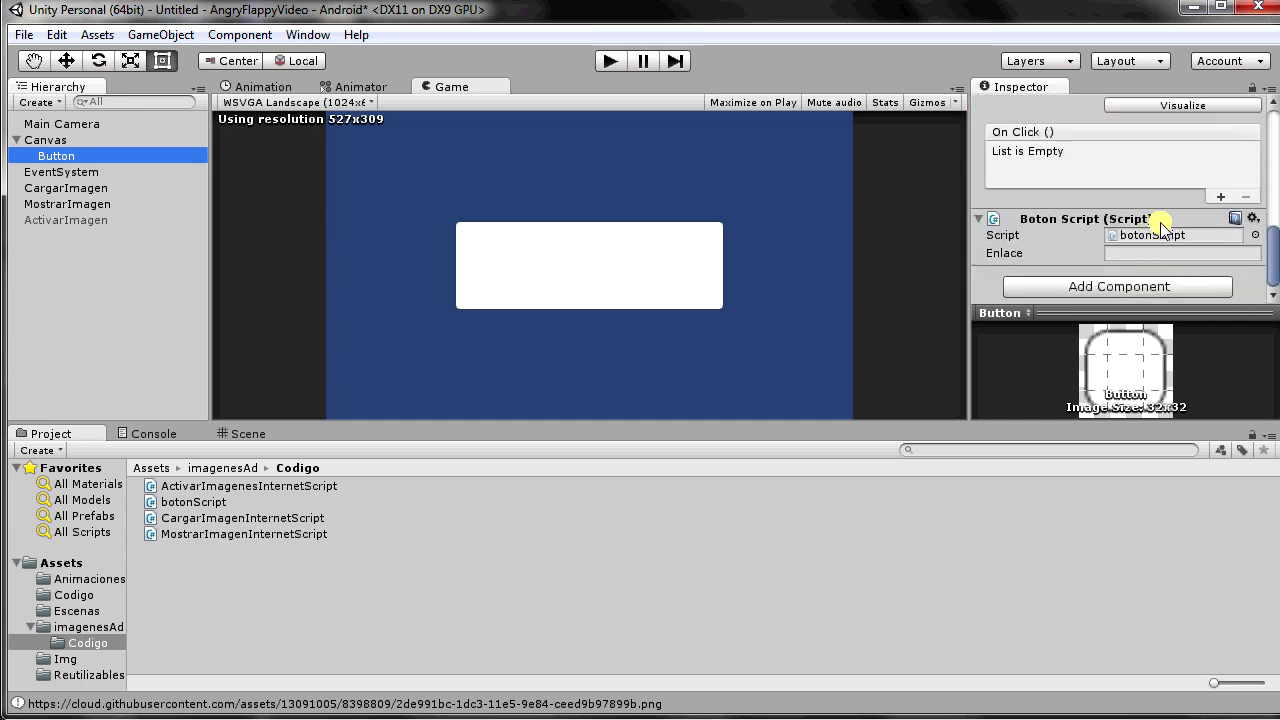
Assign Button's botonScript to ActivarImagen's Boton field, then check Button's components
left_click(70, 190)
left_click(74, 205)
left_click(76, 172)
left_click(76, 188)
left_click(72, 220)
left_click_drag(56, 156, 1150, 313)
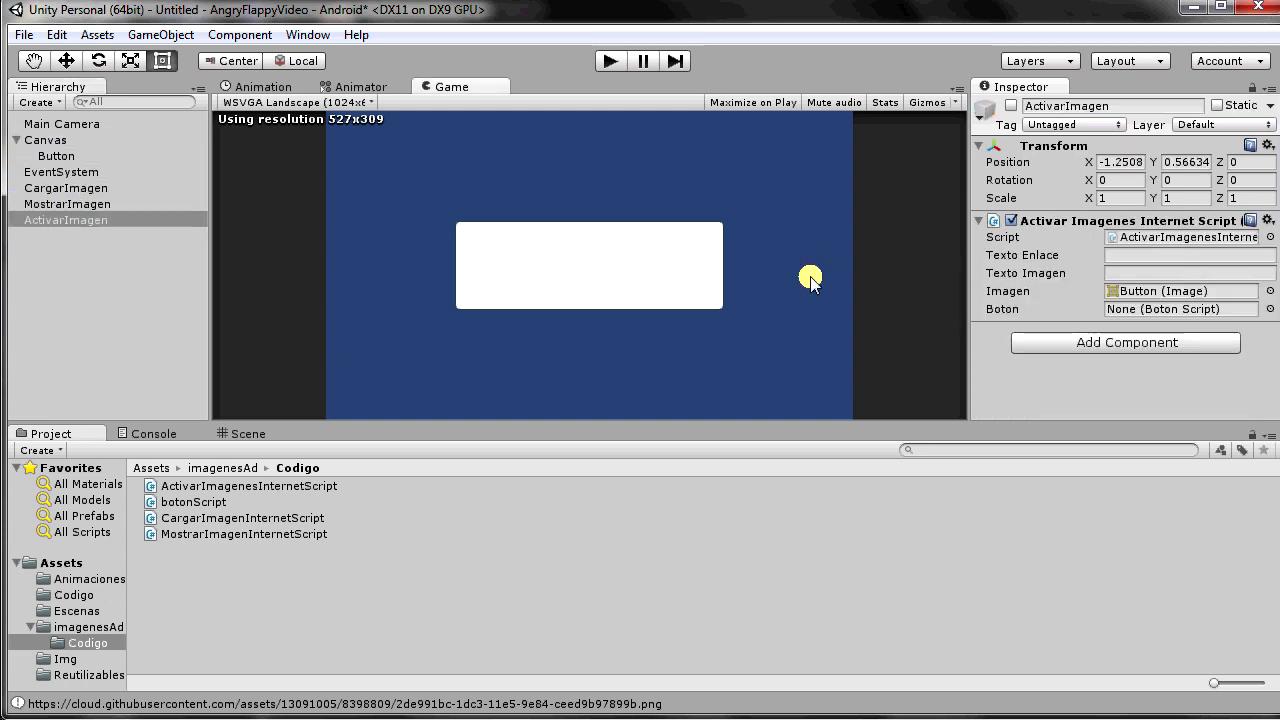
left_click(76, 156)
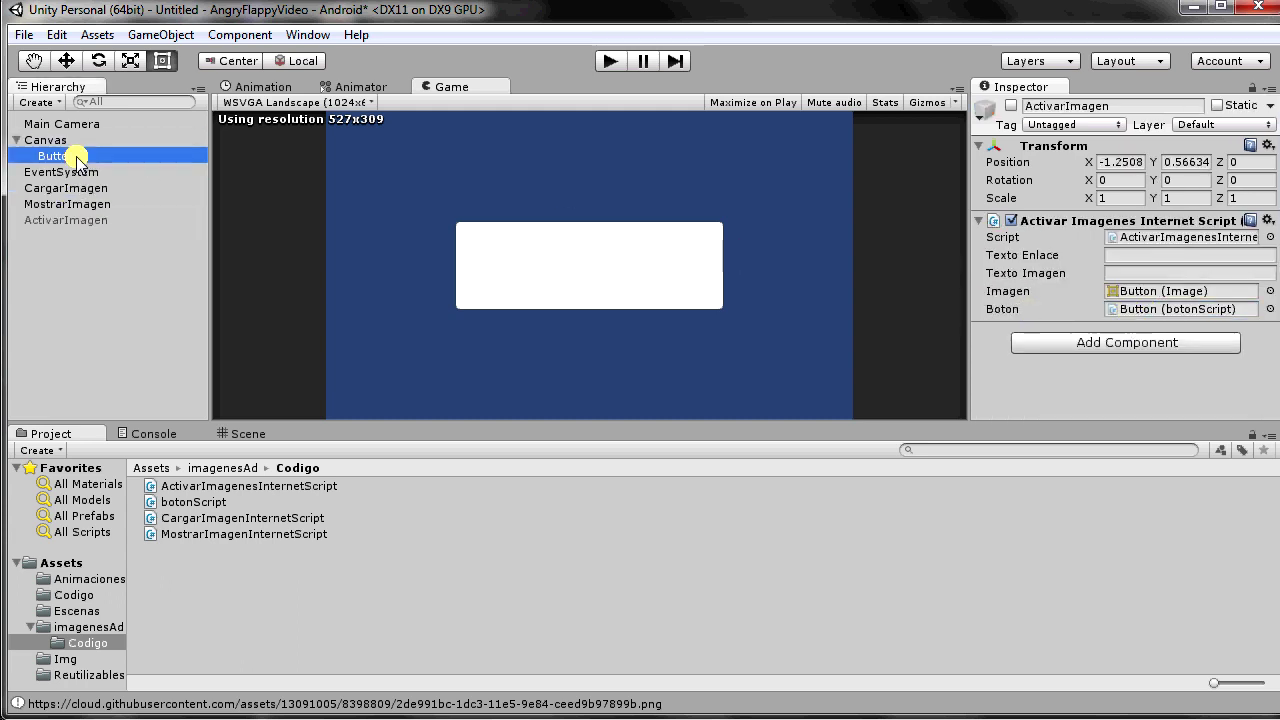
scroll(1168, 200, "down", 5)
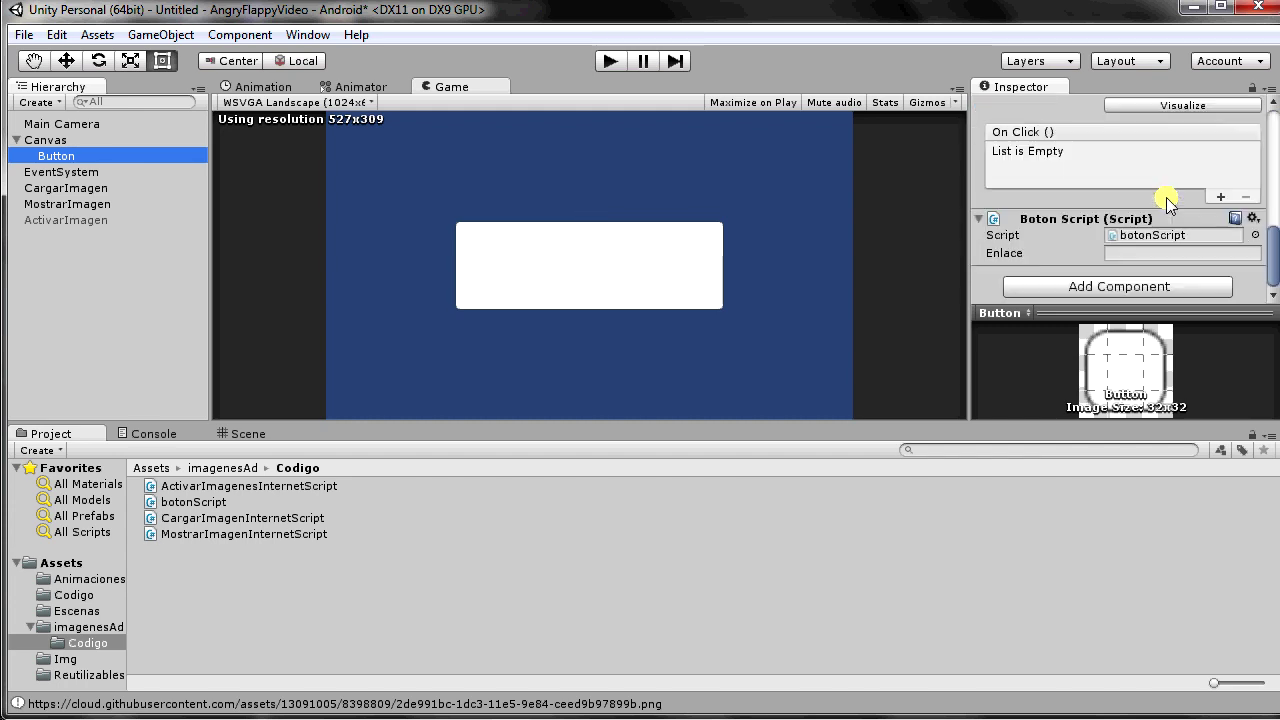
Add an On Click entry on Button targeting itself and calling botonScript.AbrirEnlace
left_click(1221, 196)
left_click_drag(1033, 182, 1033, 180)
left_click(1127, 153)
mouse_move(1155, 318)
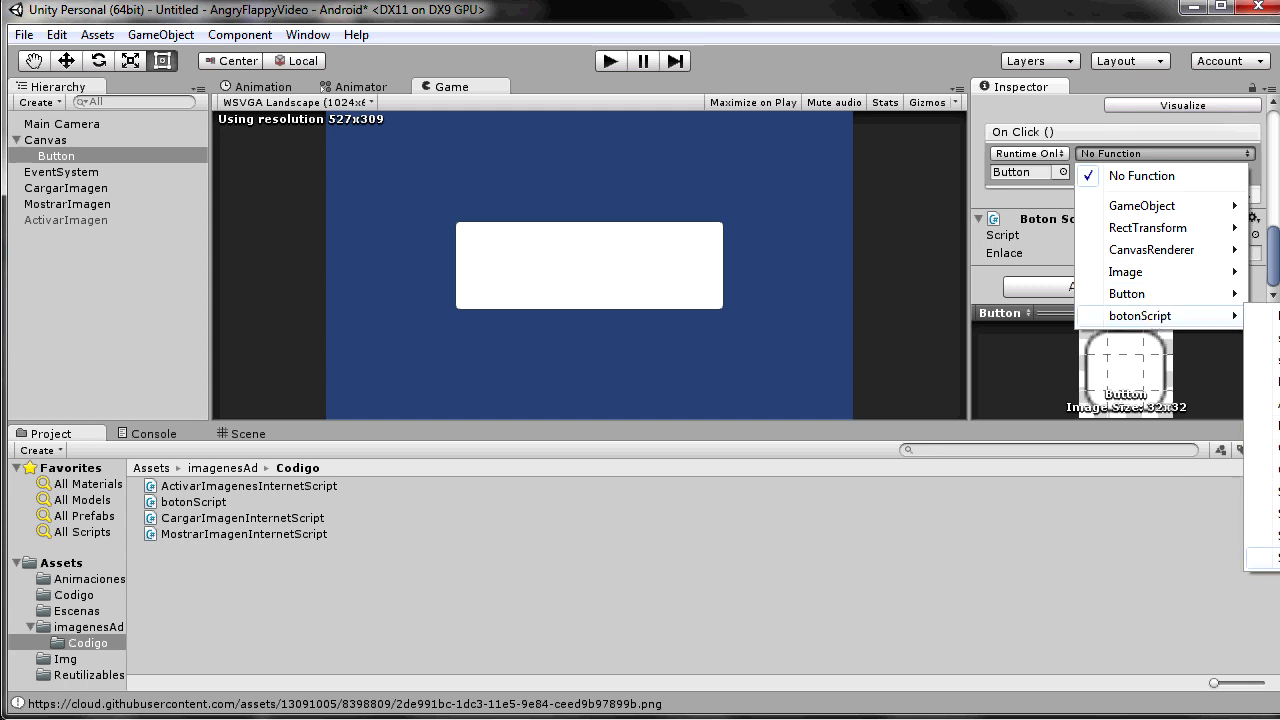
left_click(1264, 406)
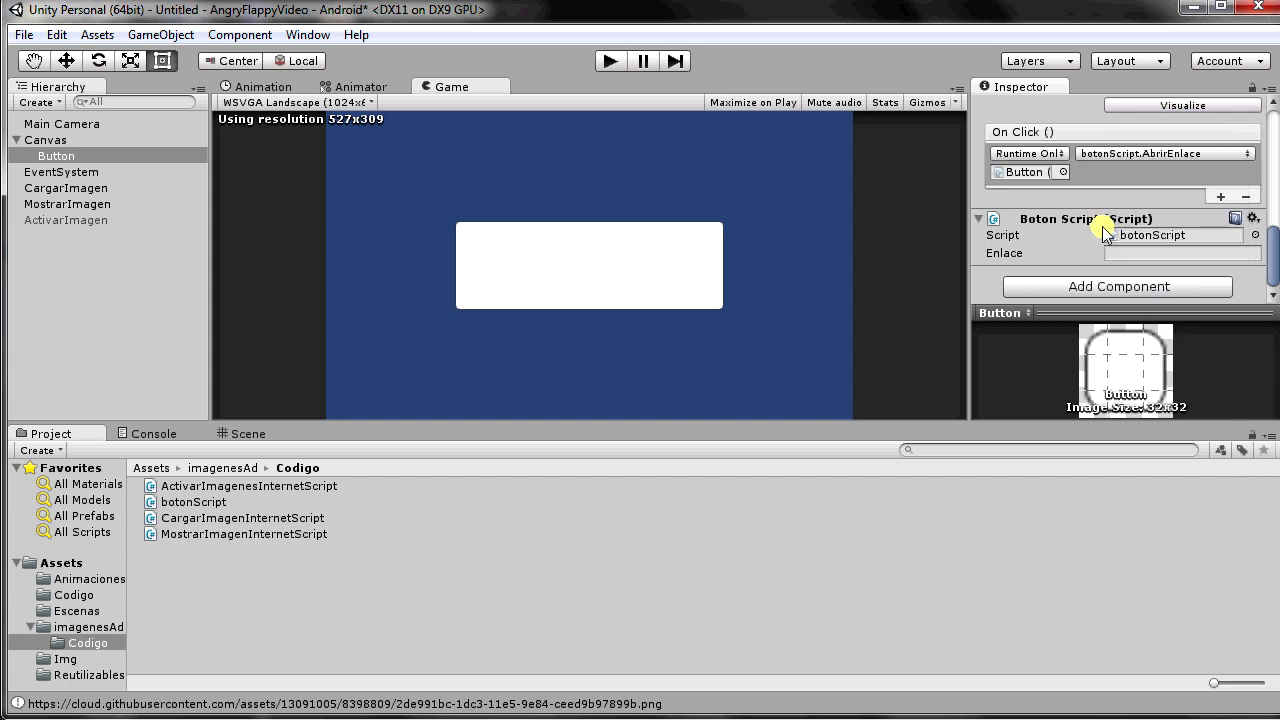
Remove the extra On Click entries so only the AbrirEnlace call remains
left_click(1224, 196)
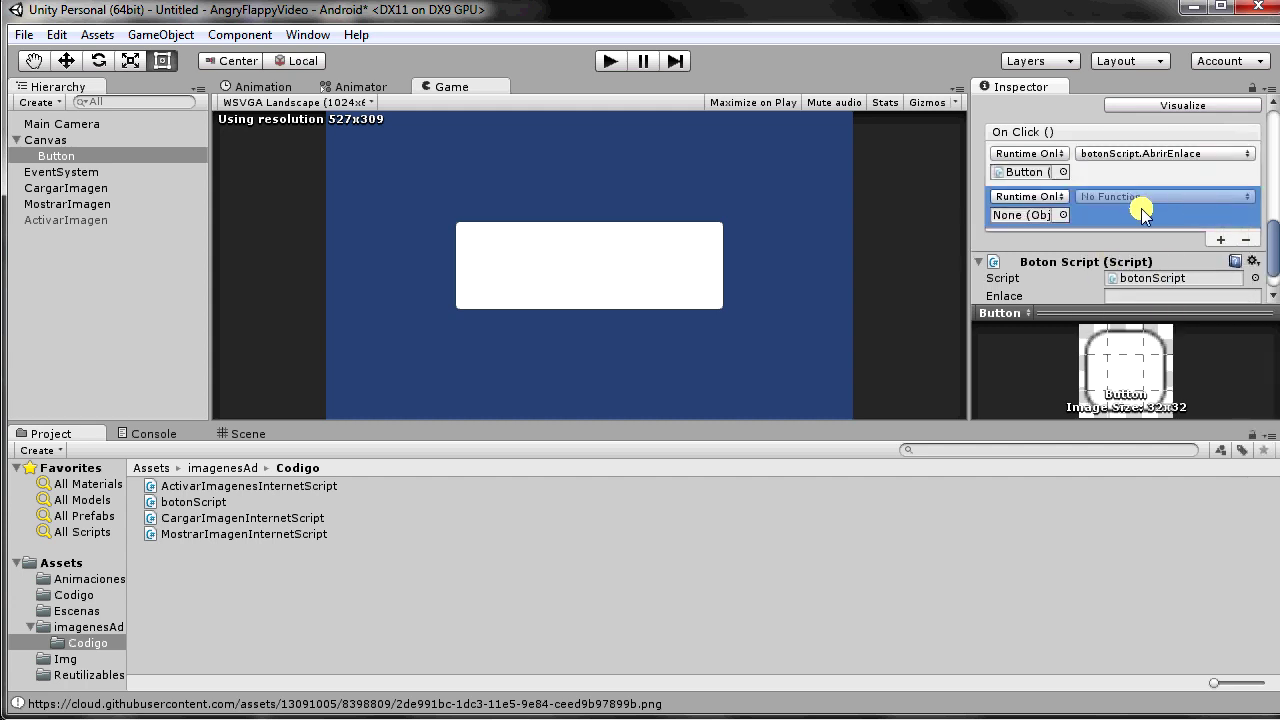
left_click(1250, 241)
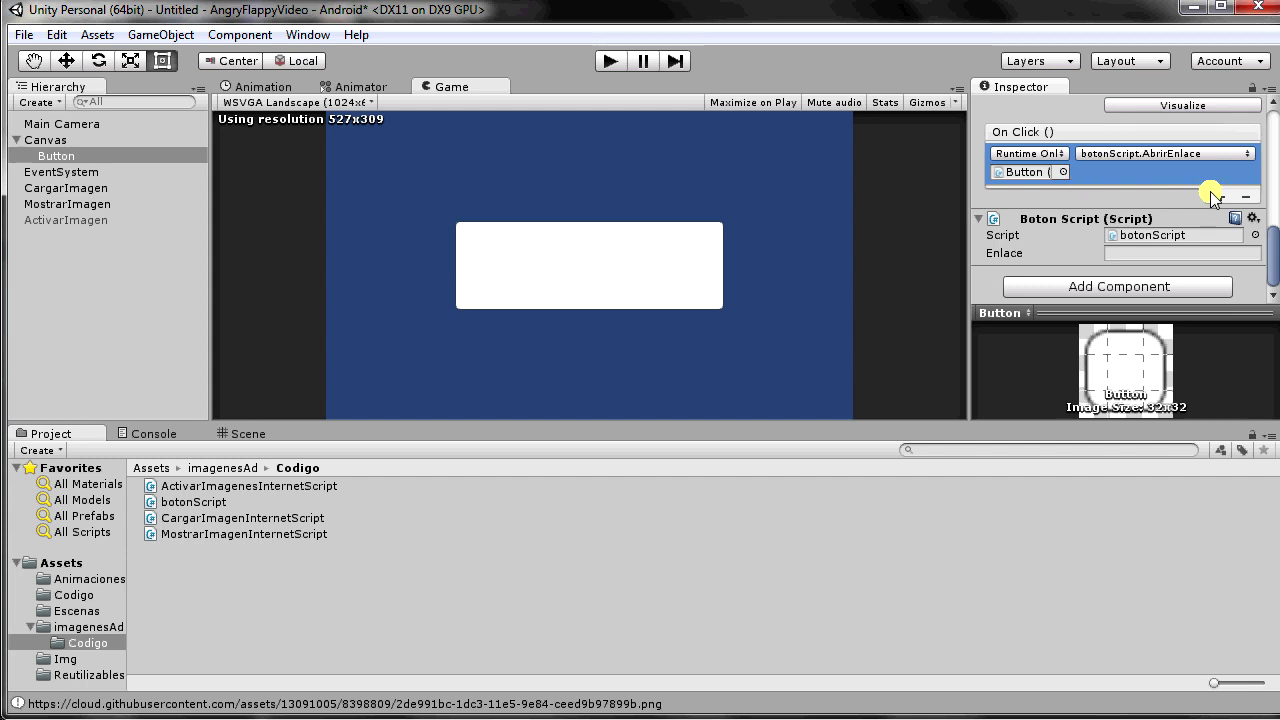
left_click(1214, 196)
left_click(1027, 196)
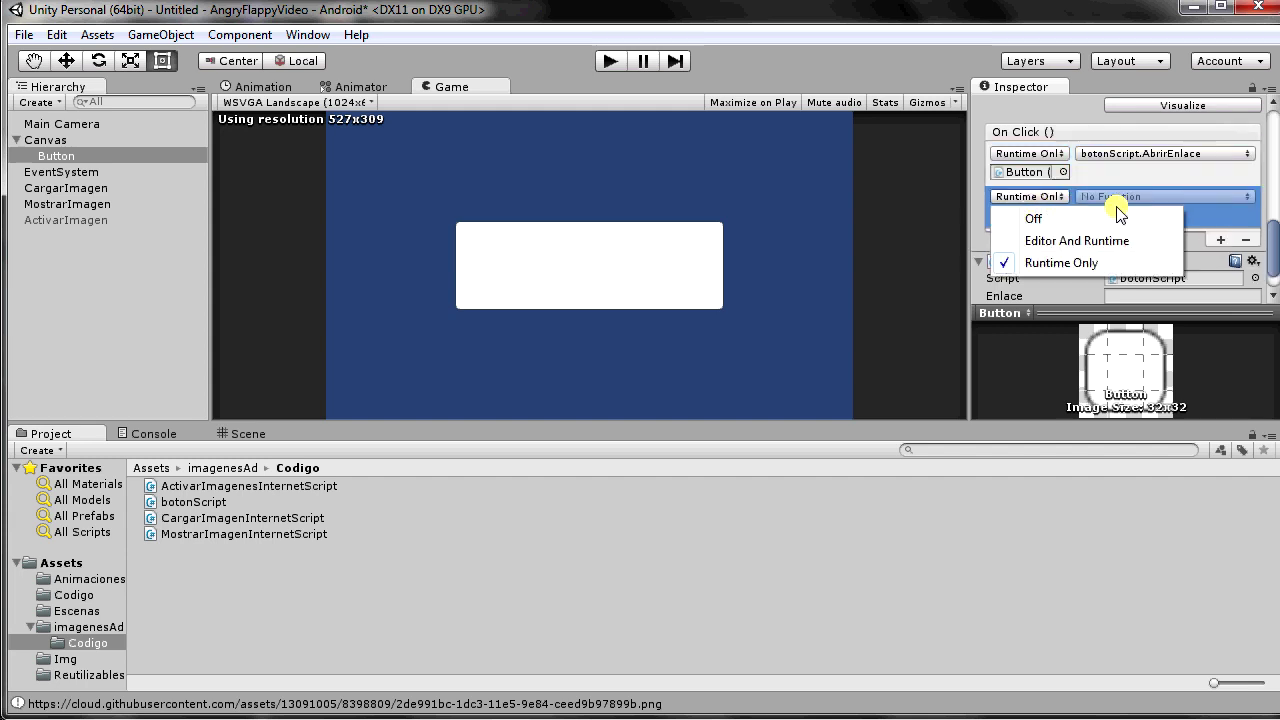
left_click(1232, 210)
left_click(1063, 214)
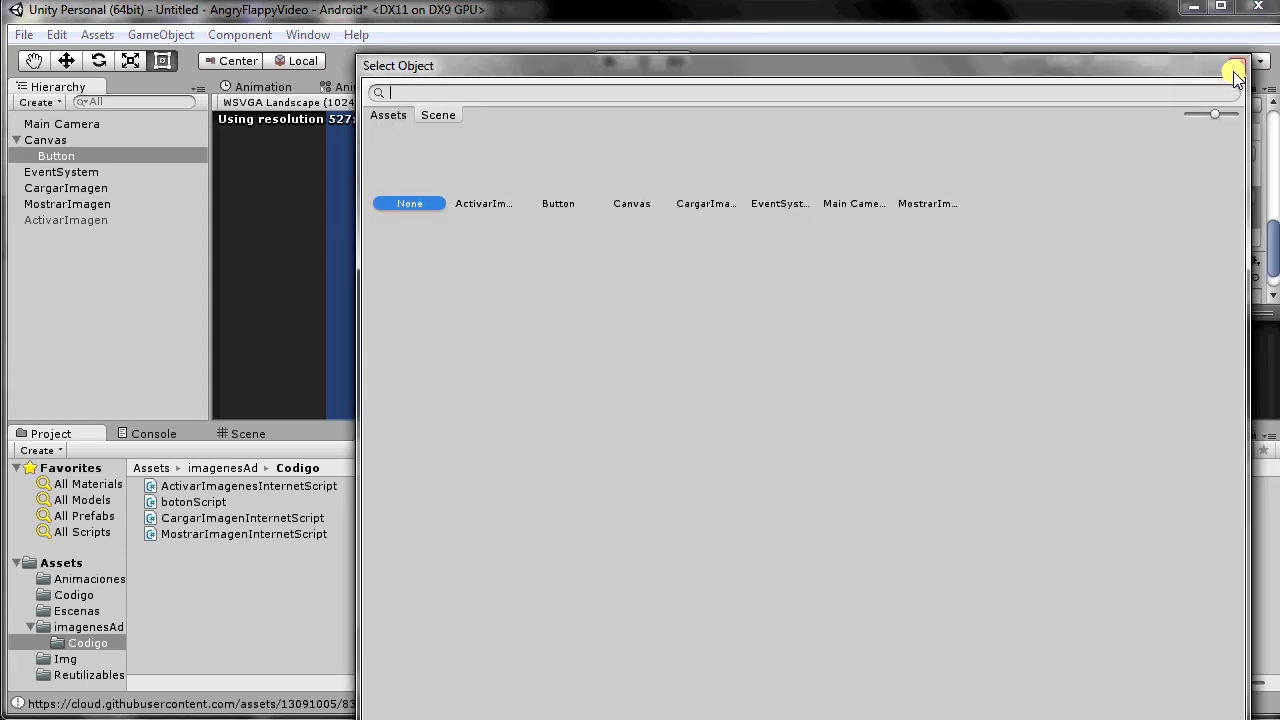
left_click(1235, 75)
left_click(1248, 241)
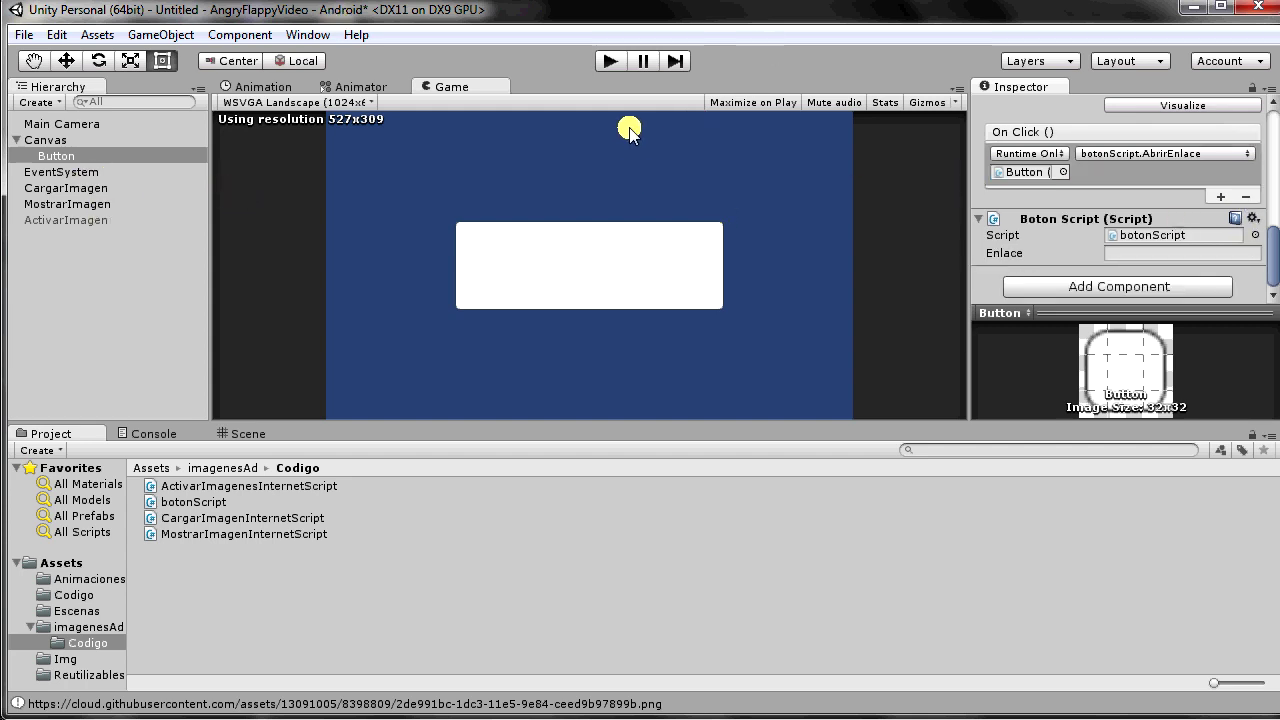
Run the scene and press the loaded Brazil 2014 button to open its Google Play page
left_click(609, 61)
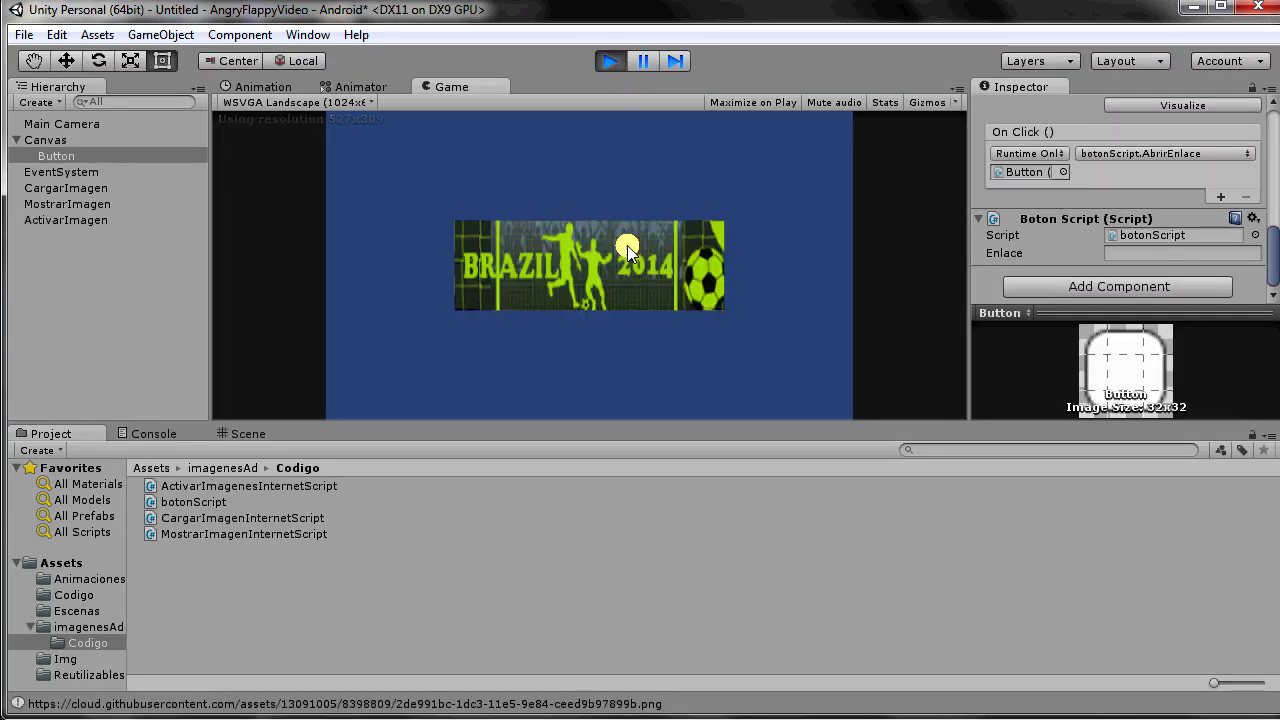
left_click(590, 271)
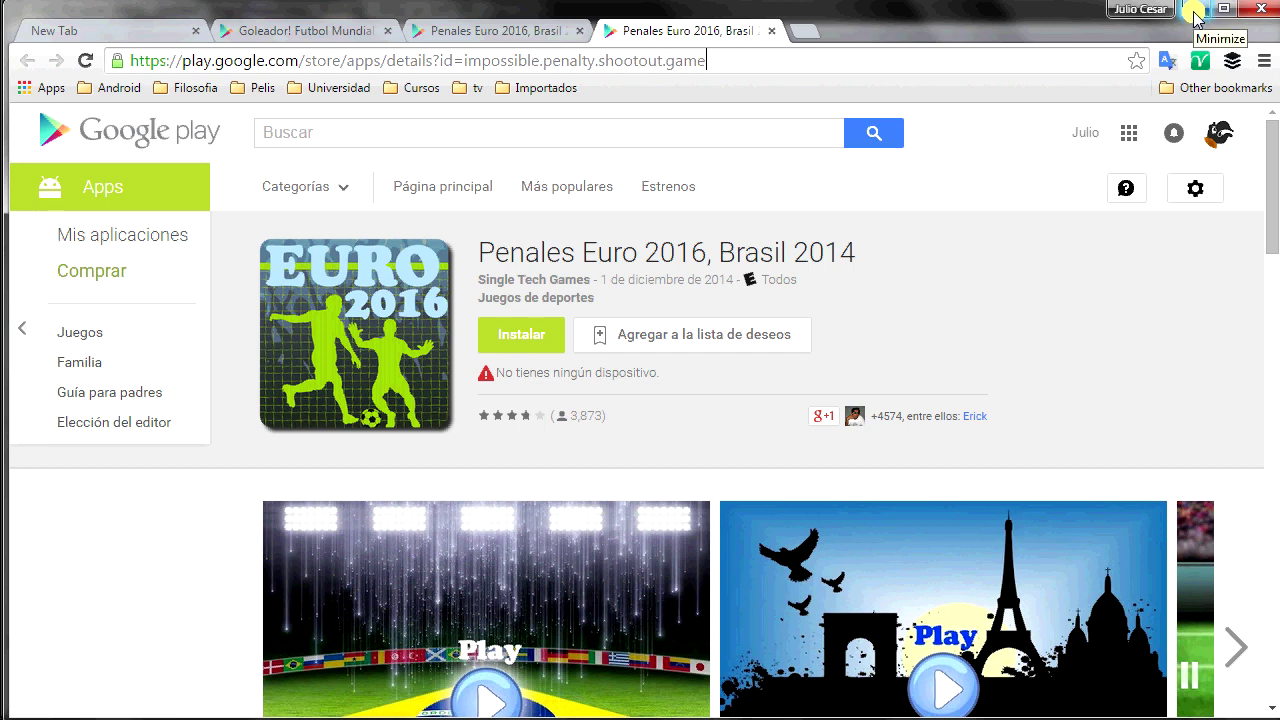
Minimise the browser on the Google Play page and exit Play mode in Unity
left_click(1197, 18)
left_click(610, 61)
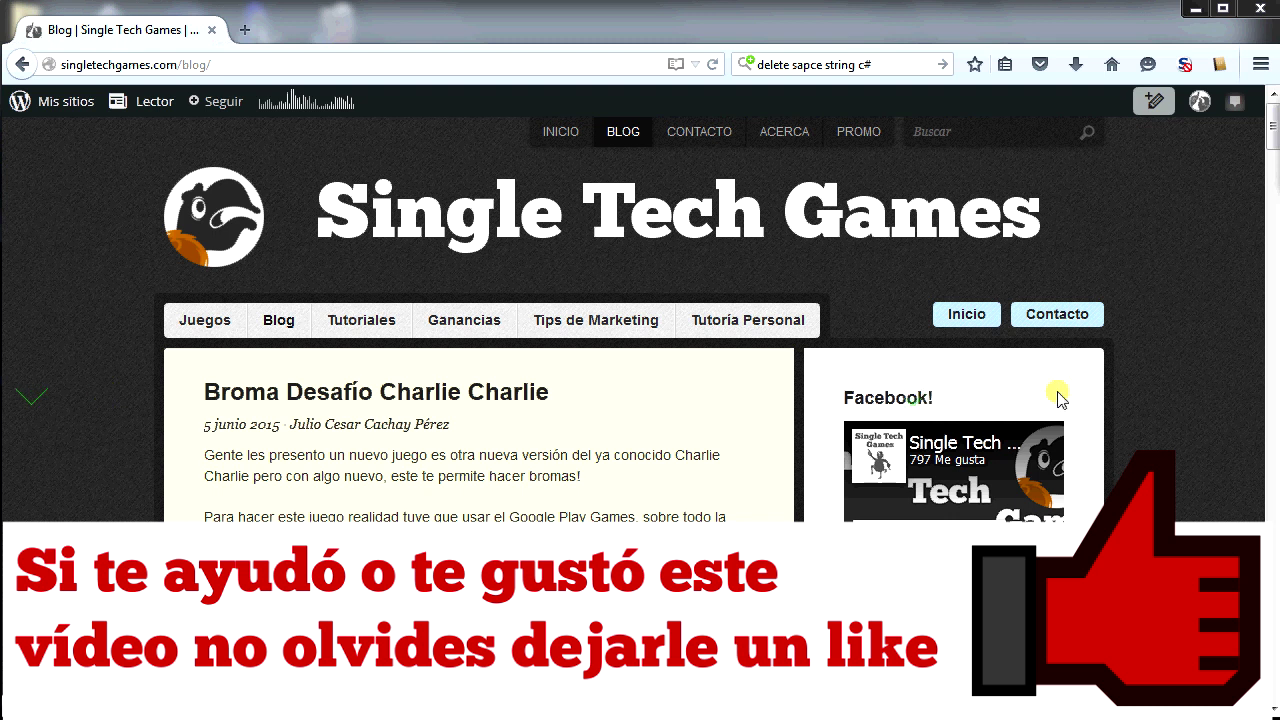
left_click_drag(1275, 133, 1275, 168)
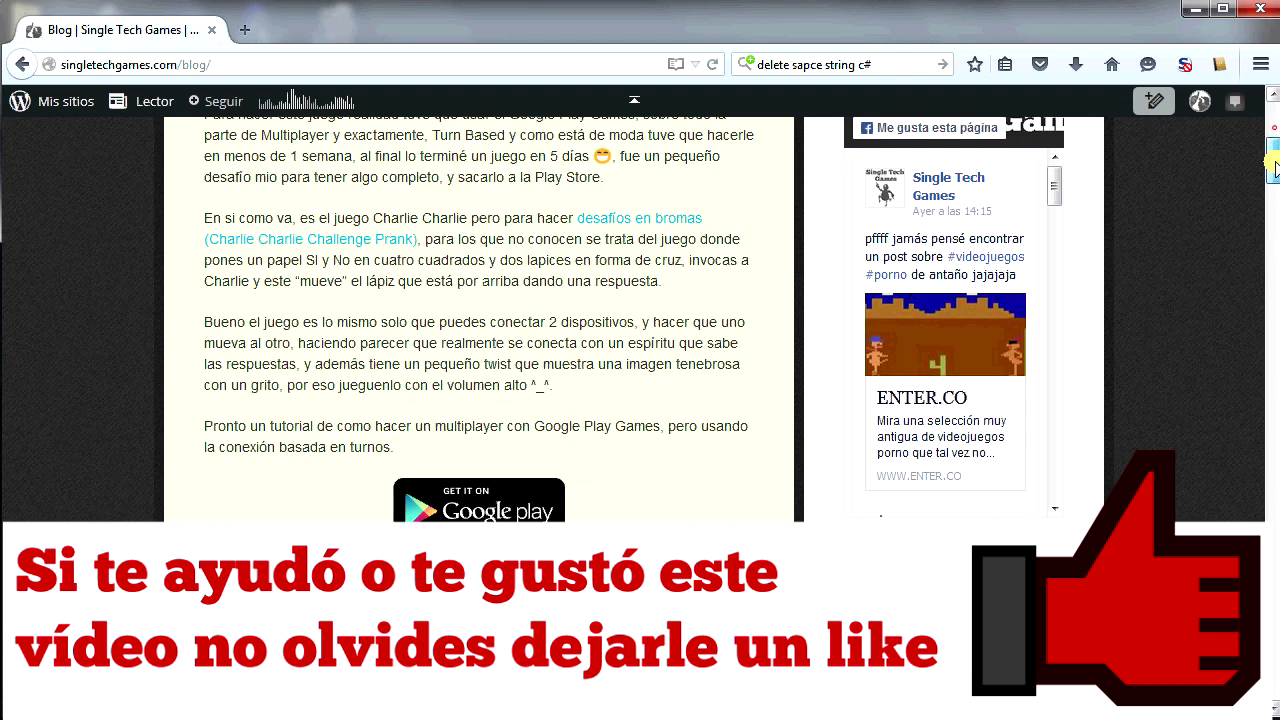
scroll(1275, 165, "up", 2)
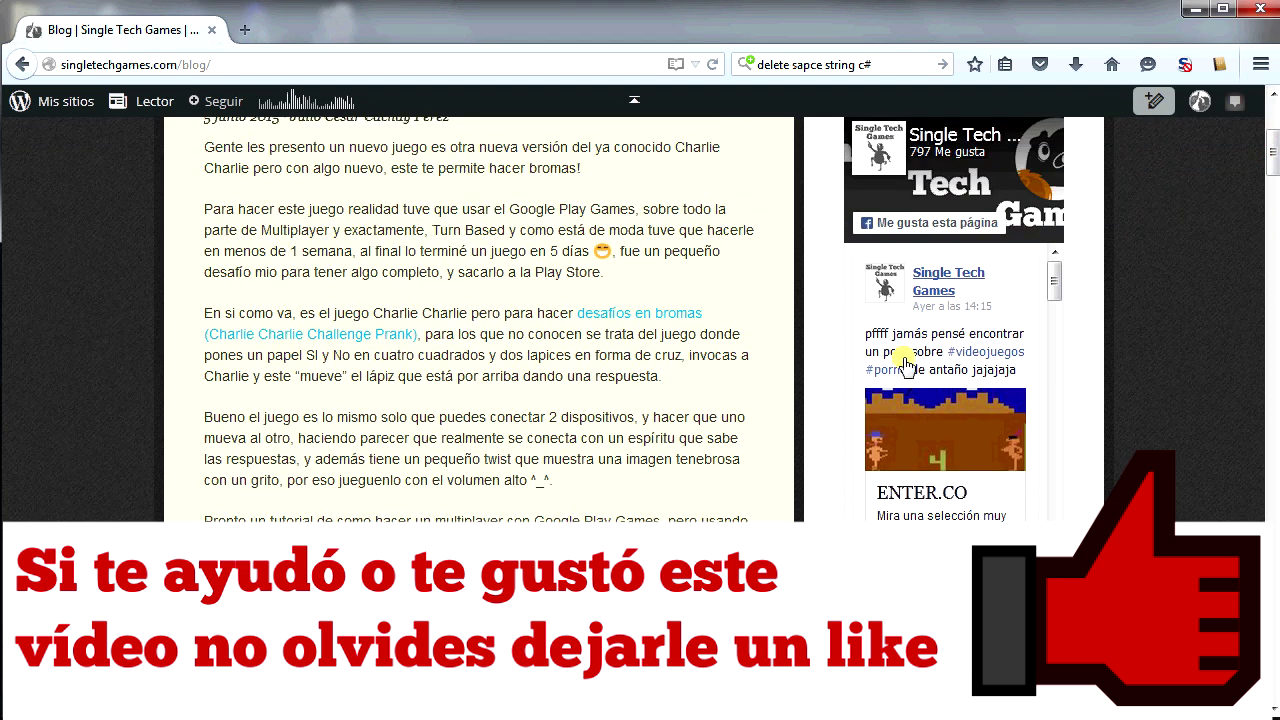
scroll(990, 372, "down", 3)
scroll(990, 372, "down", 3)
scroll(992, 380, "down", 3)
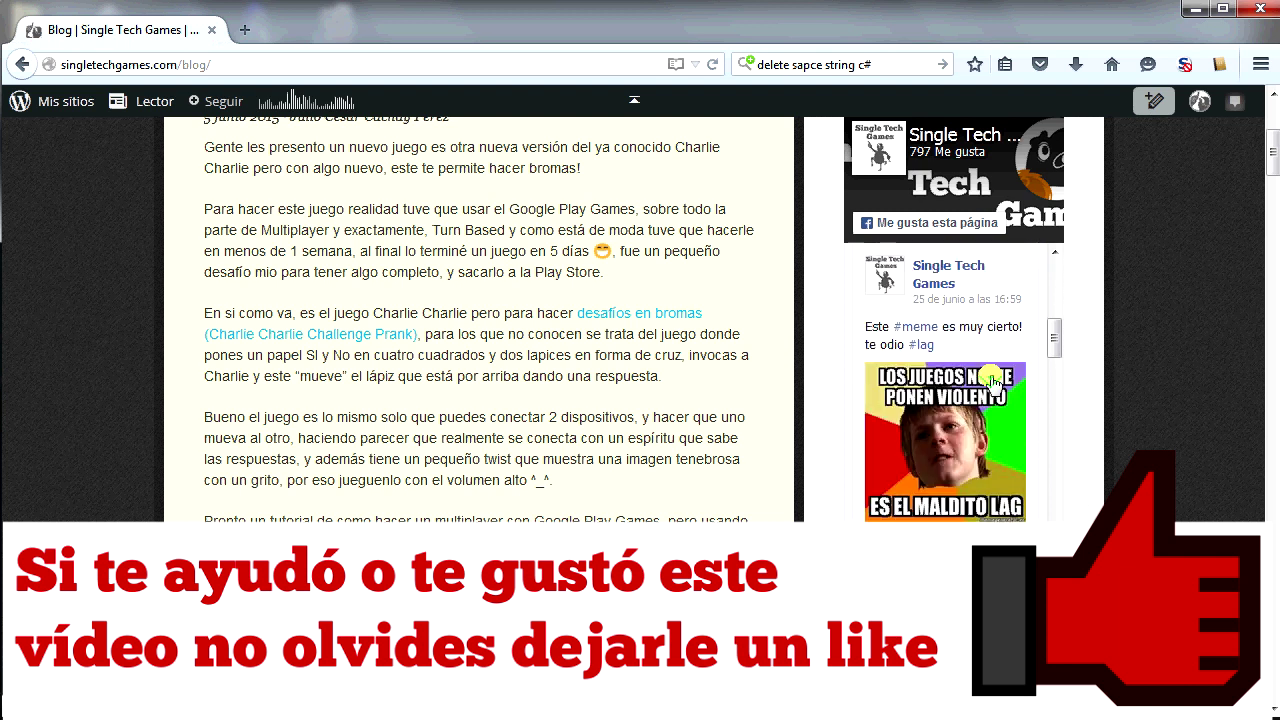
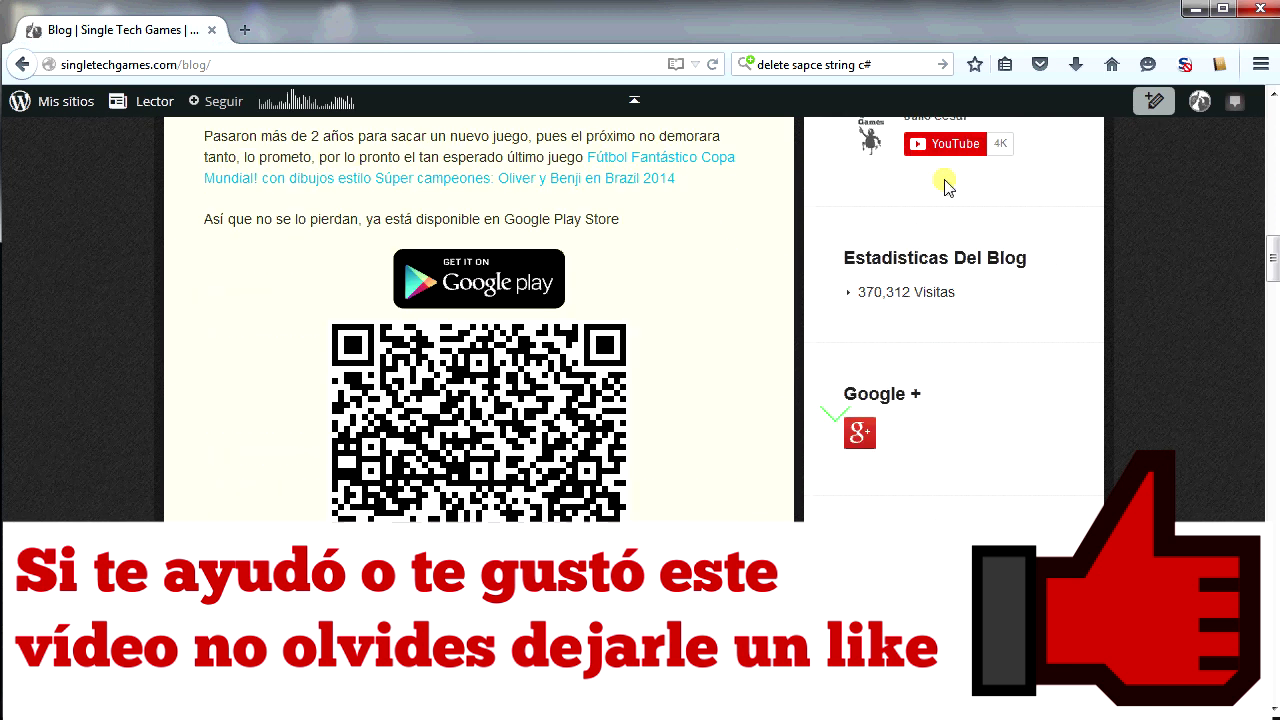
Scroll down past the blog posts to the 45-page pagination and the footer
scroll(950, 250, "up", 3)
scroll(990, 340, "up", 4)
scroll(1055, 386, "down", 2)
scroll(1000, 380, "down", 3)
scroll(971, 371, "down", 5)
scroll(933, 388, "down", 5)
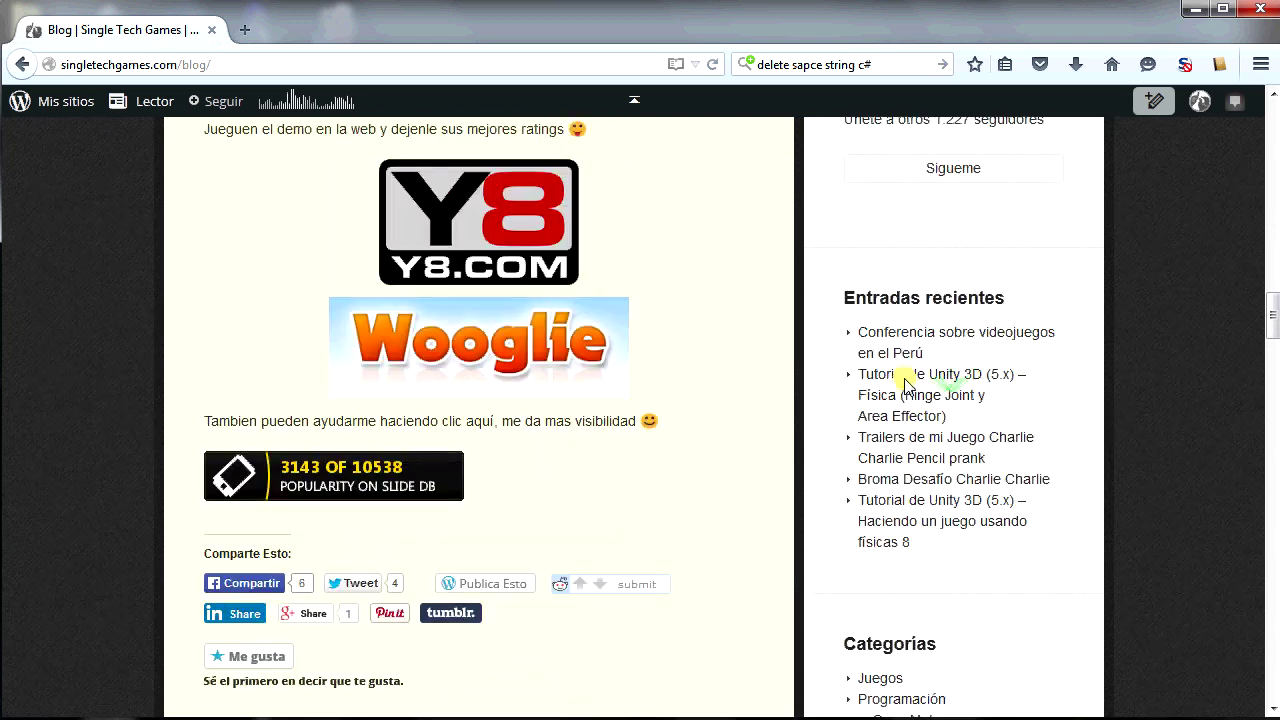
scroll(905, 378, "up", 3)
scroll(891, 374, "down", 4)
scroll(890, 385, "down", 5)
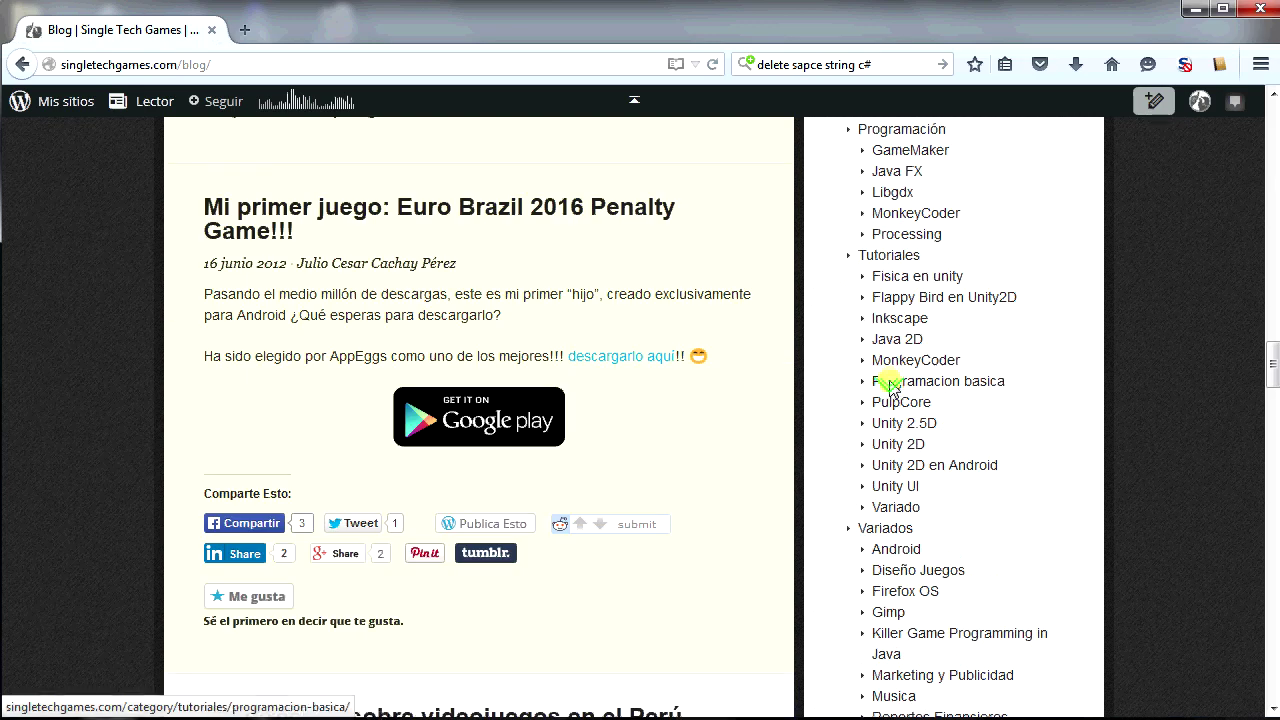
scroll(890, 385, "down", 5)
scroll(888, 386, "down", 5)
scroll(888, 388, "down", 5)
scroll(890, 390, "down", 5)
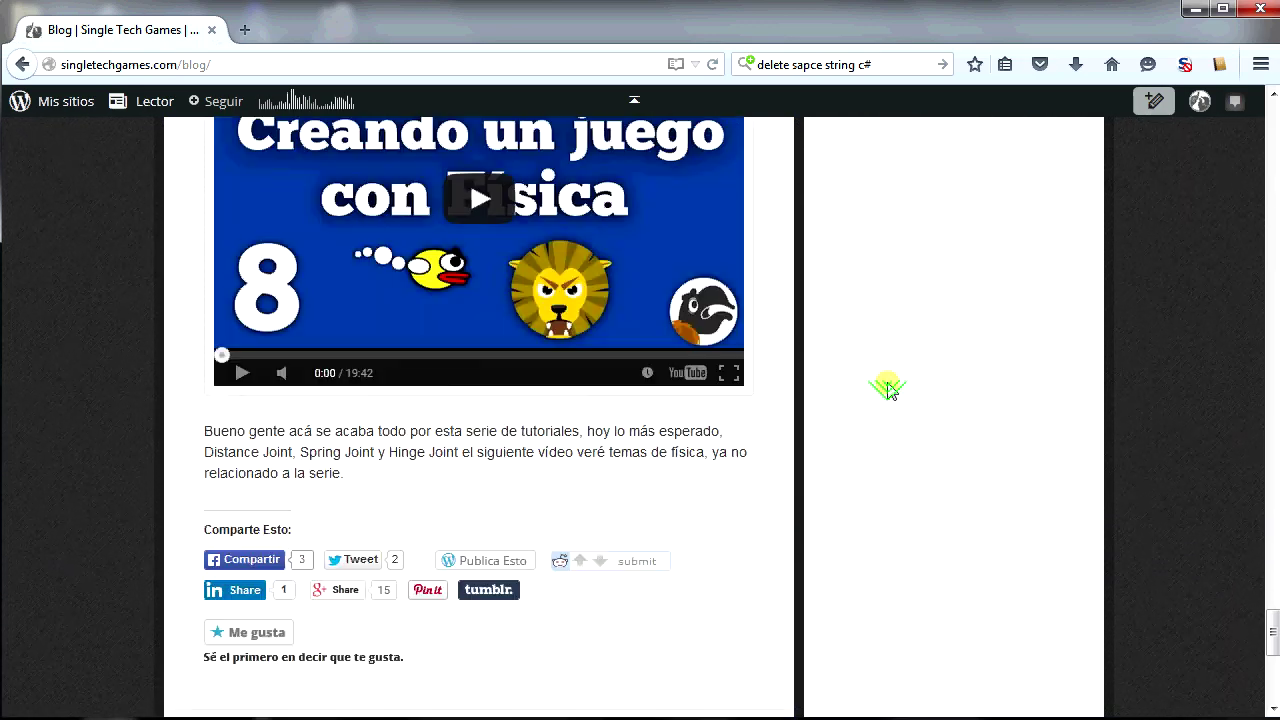
scroll(888, 390, "down", 5)
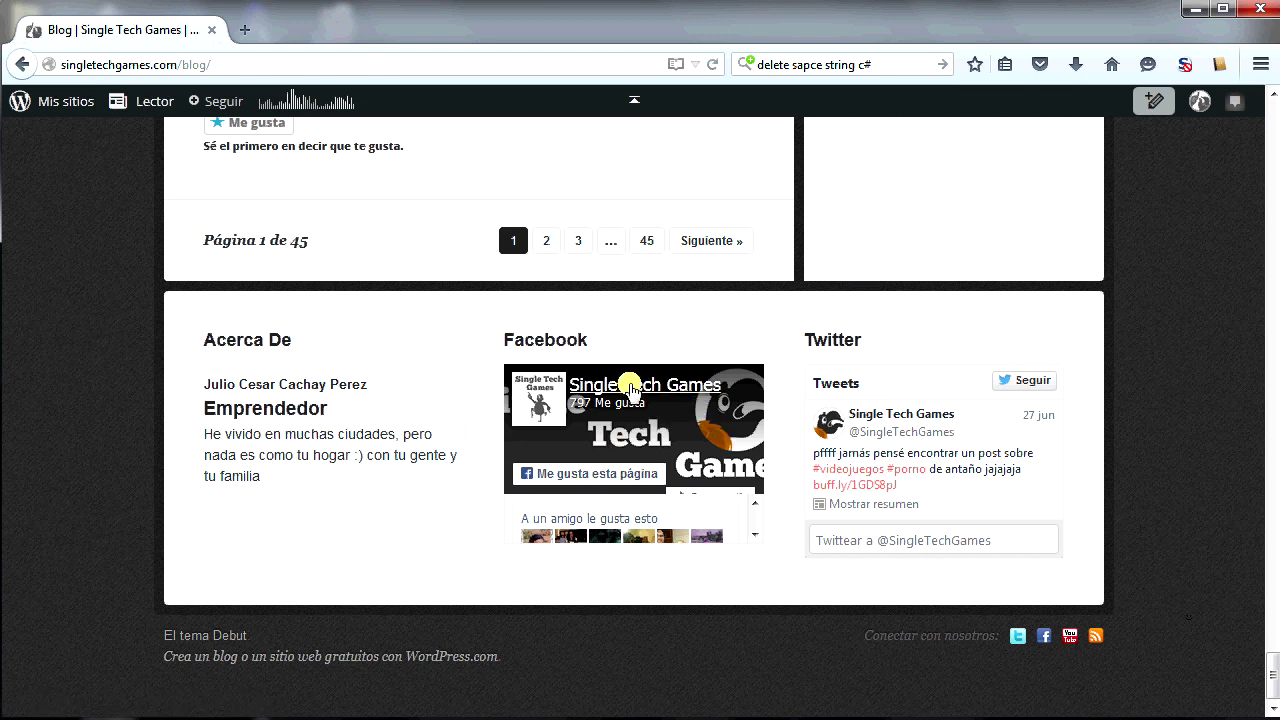
Scroll back up to the Single Tech Games header above 'Broma Desafío Charlie Charlie'
scroll(710, 392, "up", 5)
scroll(712, 396, "up", 5)
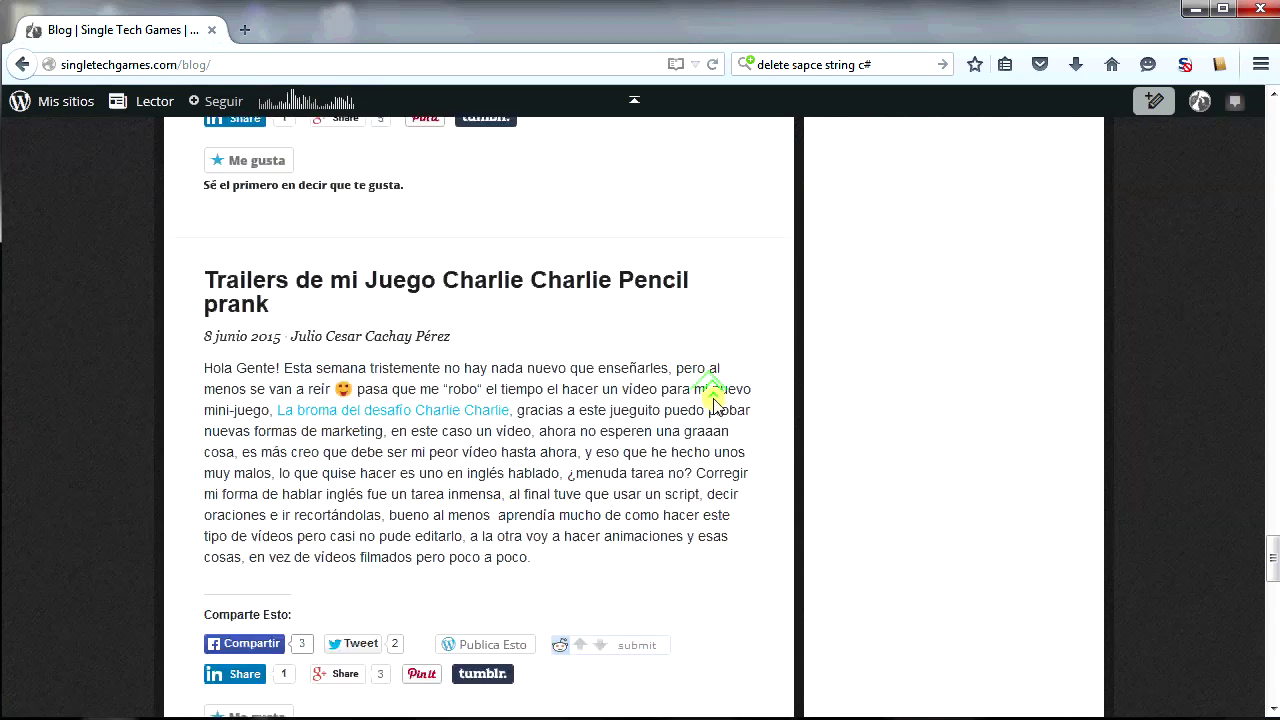
scroll(715, 402, "up", 5)
scroll(722, 414, "up", 5)
scroll(726, 422, "up", 5)
scroll(735, 428, "up", 5)
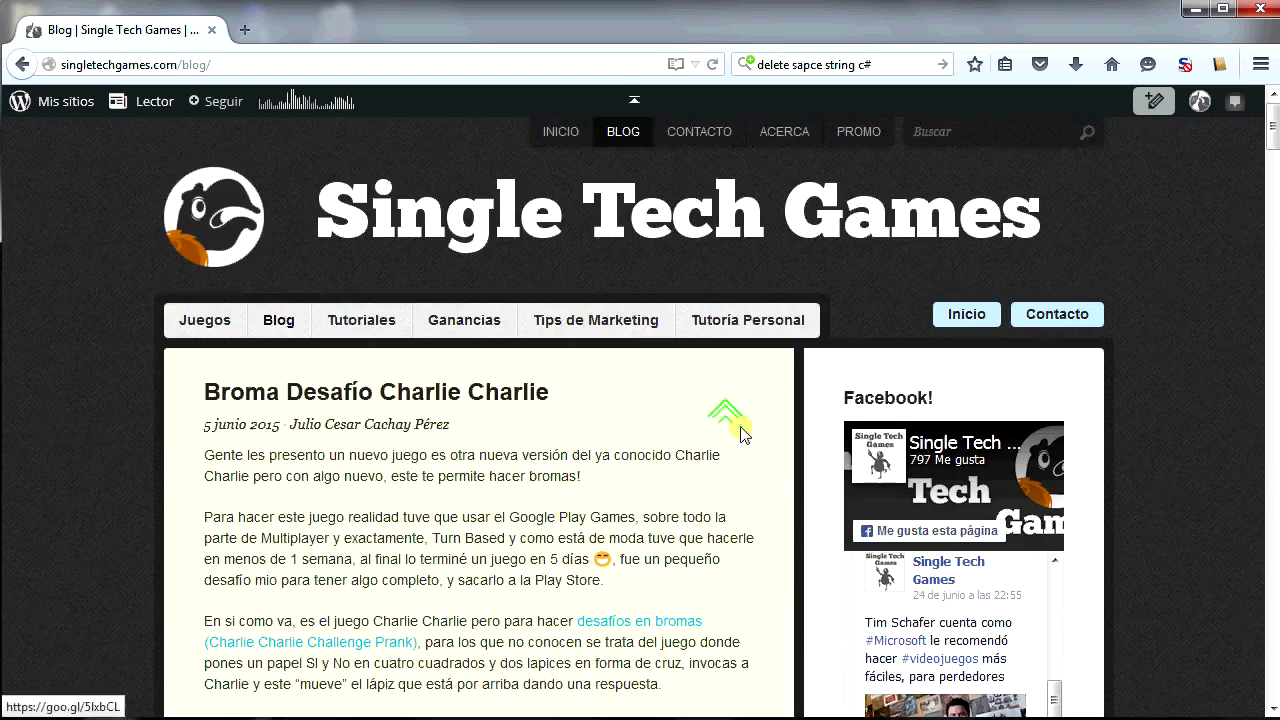